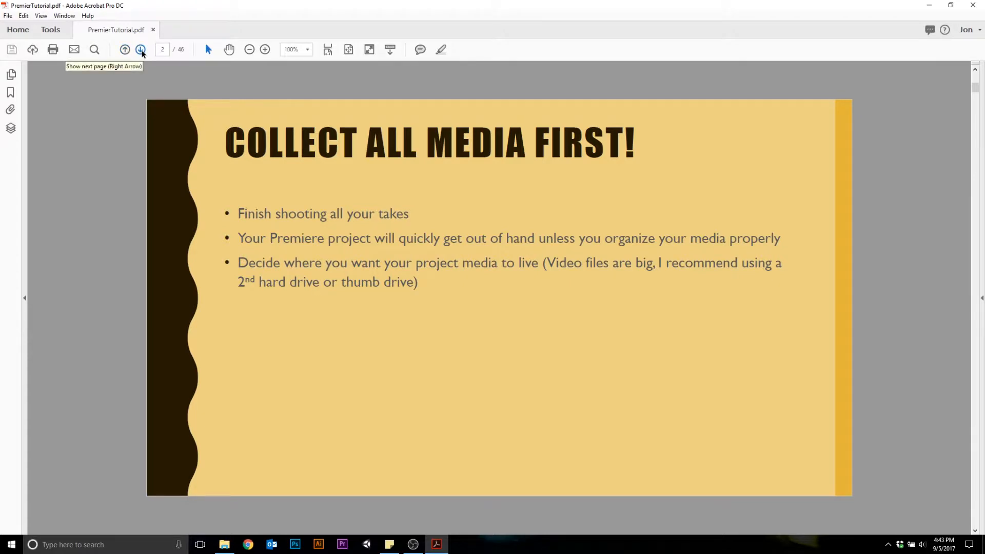
Step: Advance the tutorial slides to Start Premiere and launch Adobe Premiere Pro CC 2017
{"action": "left_click", "coordinate": [140, 50]}
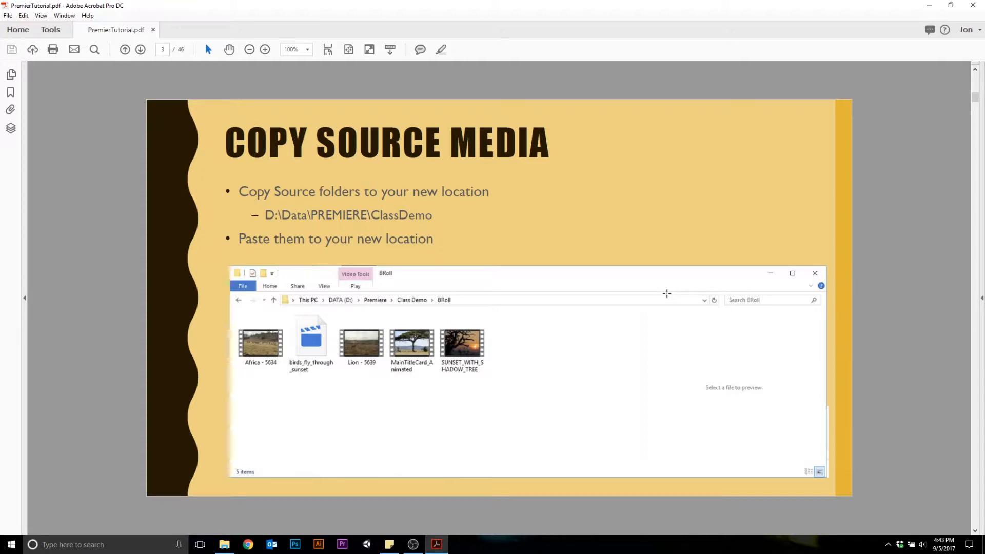
{"action": "scroll", "coordinate": [666, 293], "scroll_direction": "down", "scroll_amount": 1}
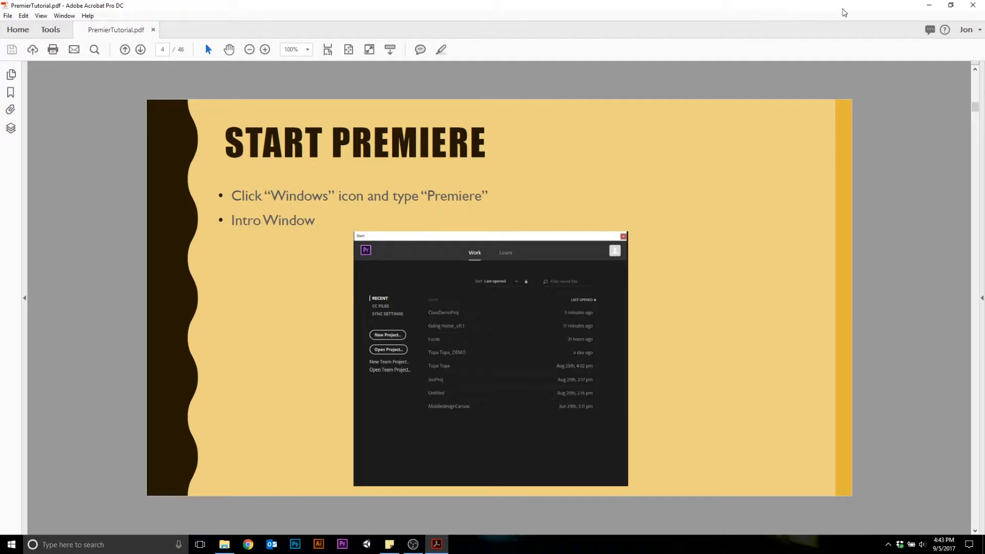
{"action": "left_click", "coordinate": [341, 546]}
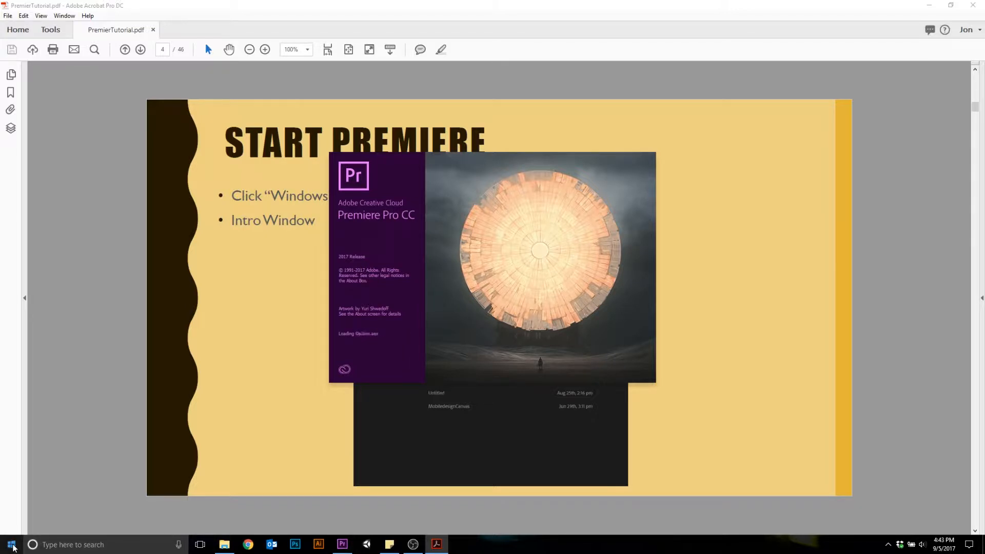
{"action": "left_click", "coordinate": [12, 545]}
{"action": "type", "text": "premiere"}
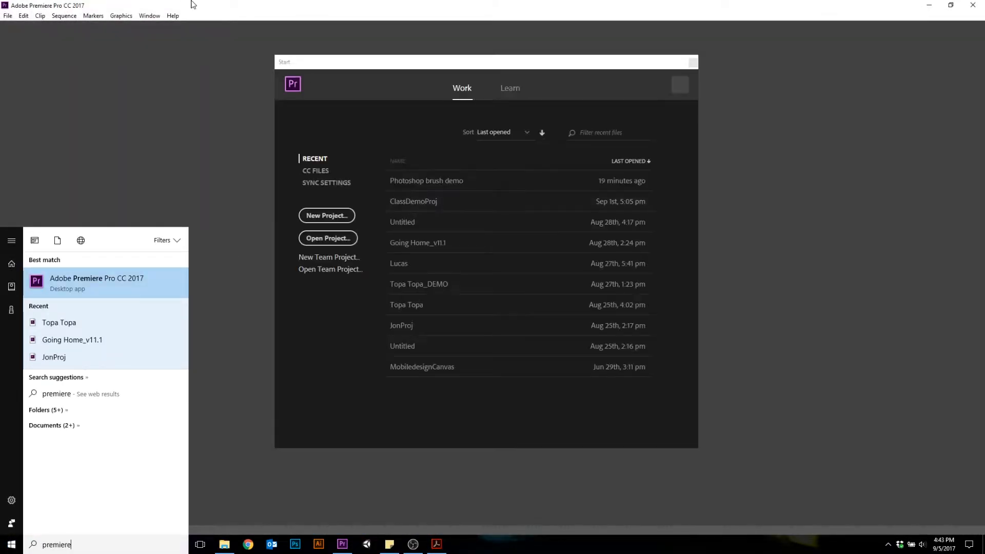
{"action": "left_click", "coordinate": [236, 4]}
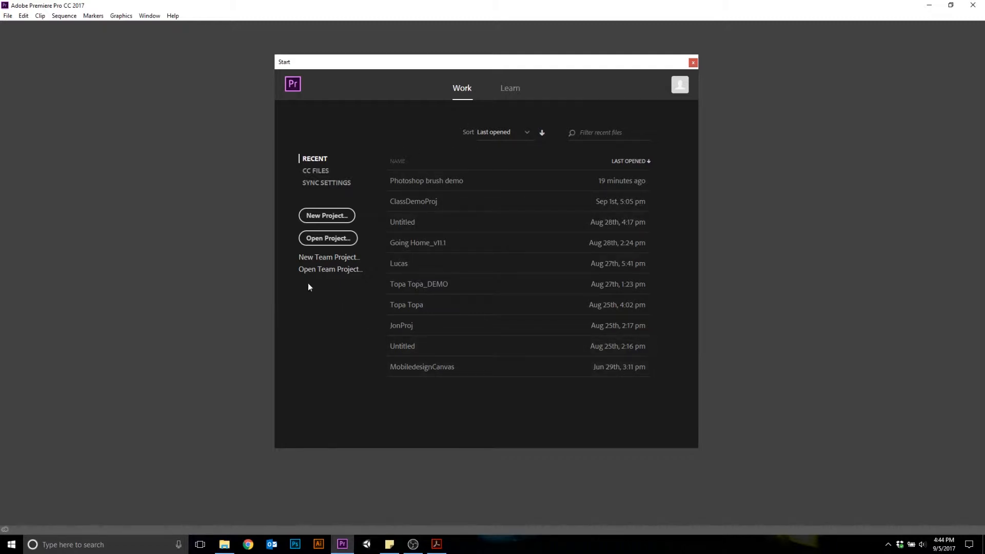
Step: Start a new project and set its location to D:\Premiere\Class Demo
{"action": "left_click", "coordinate": [345, 216]}
{"action": "left_click_drag", "start_coordinate": [35, 4], "coordinate": [359, 100]}
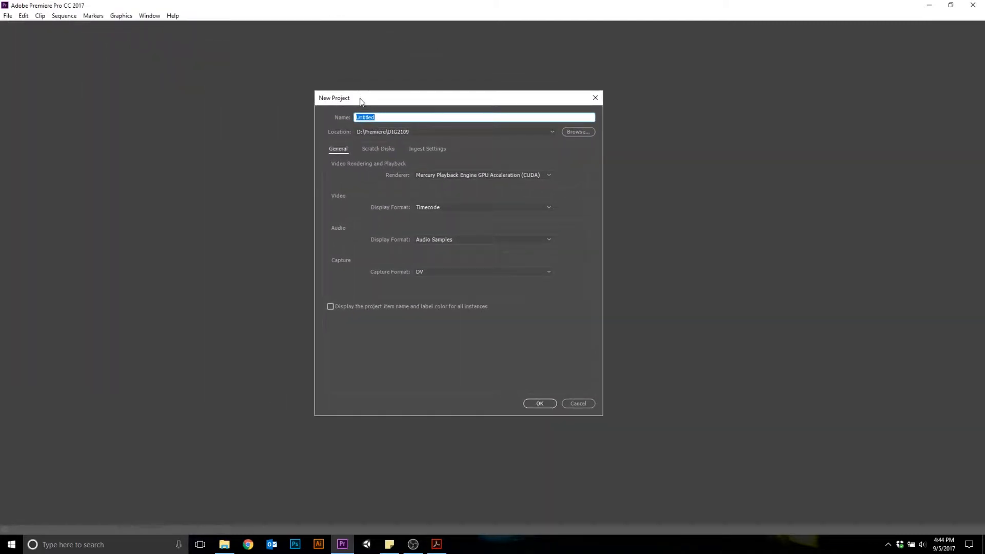
{"action": "left_click_drag", "start_coordinate": [432, 97], "coordinate": [445, 97]}
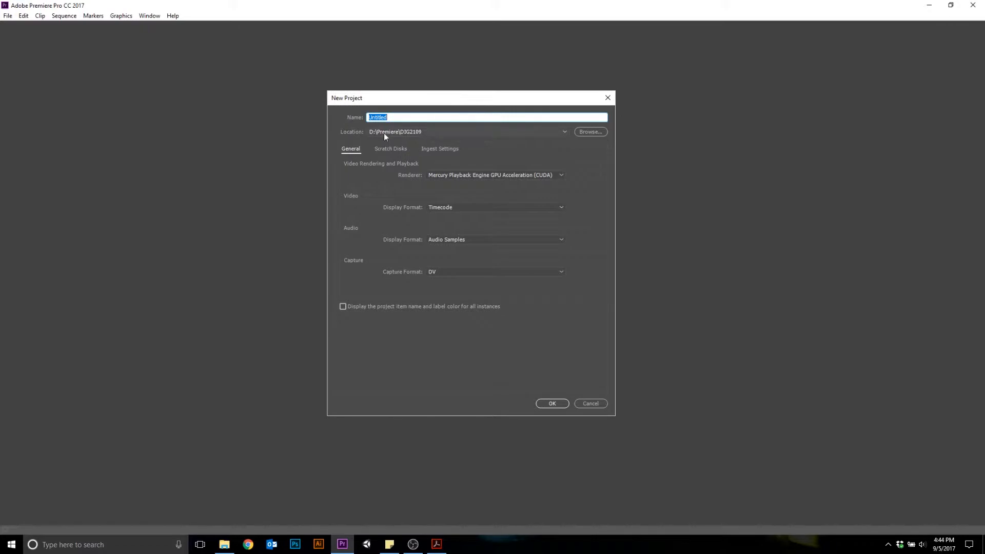
{"action": "left_click", "coordinate": [563, 132]}
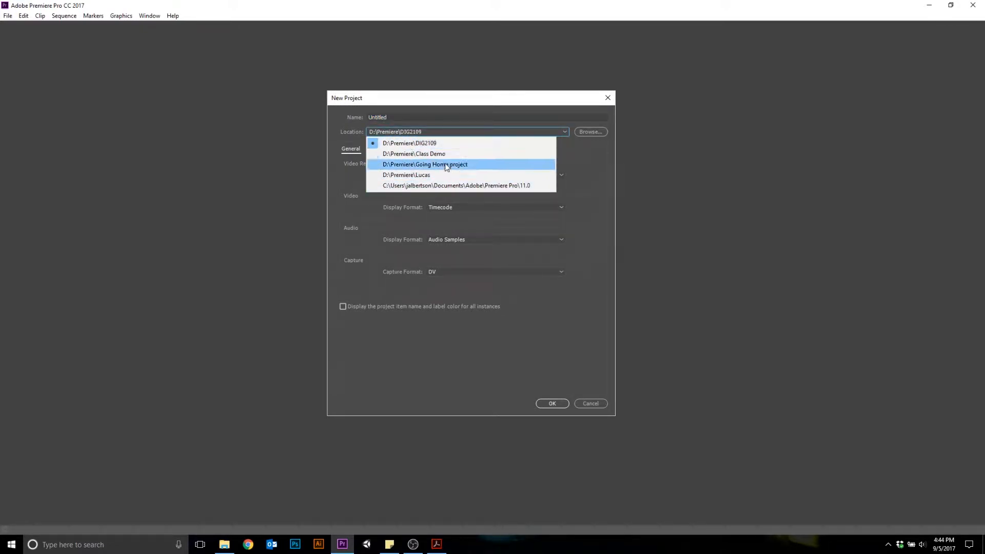
{"action": "left_click", "coordinate": [408, 154]}
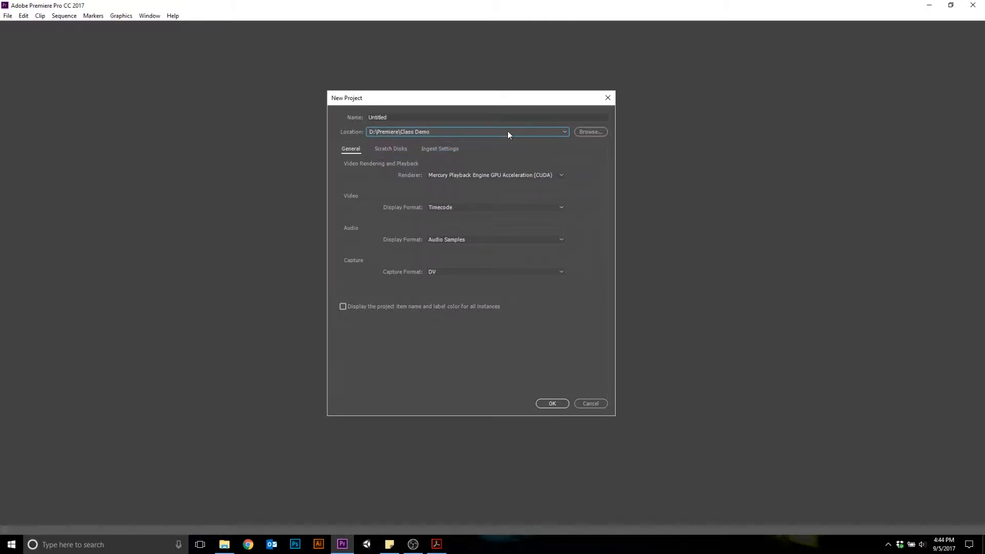
{"action": "left_click", "coordinate": [583, 132]}
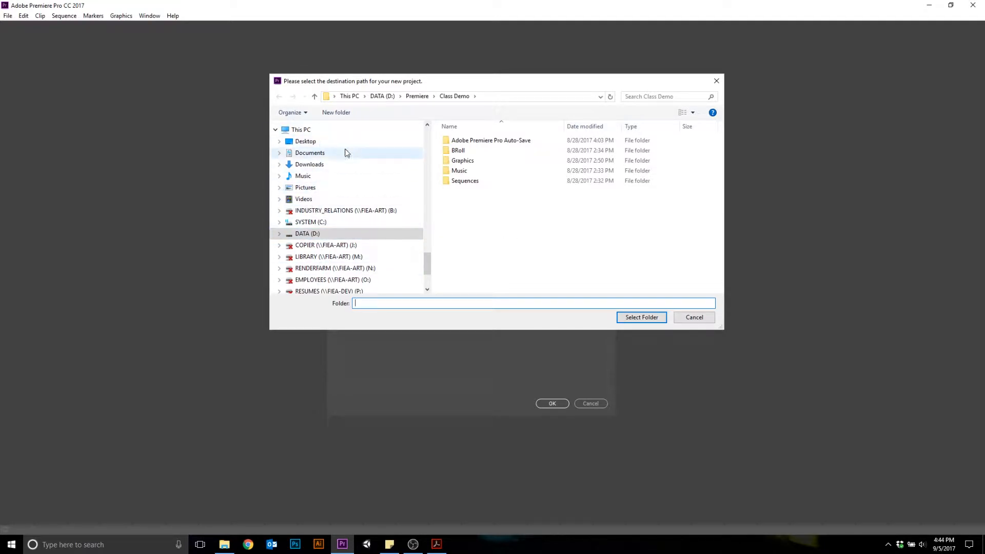
{"action": "mouse_move", "coordinate": [427, 260]}
{"action": "left_mouse_down"}
{"action": "mouse_move", "coordinate": [428, 247]}
{"action": "mouse_move", "coordinate": [428, 259]}
{"action": "left_mouse_up"}
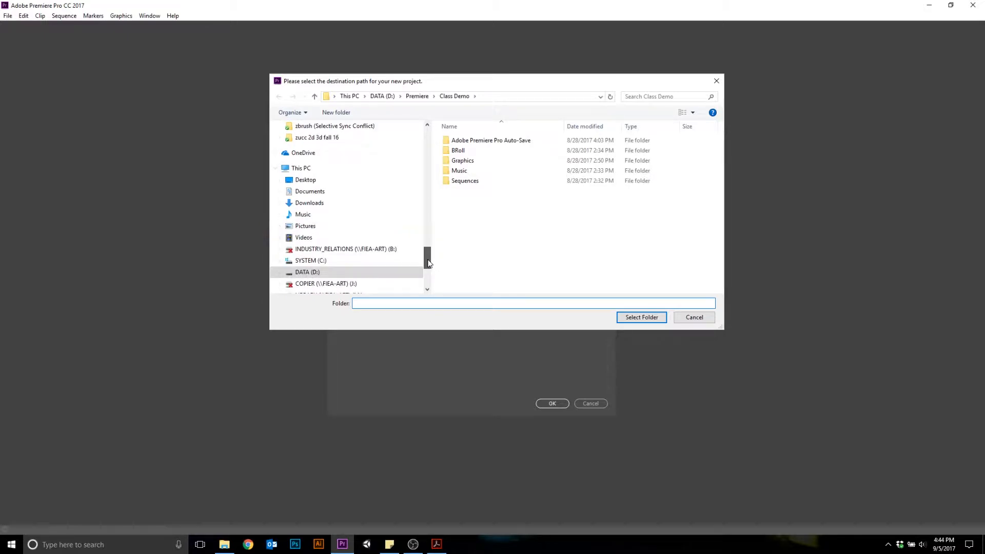
{"action": "left_click", "coordinate": [694, 318]}
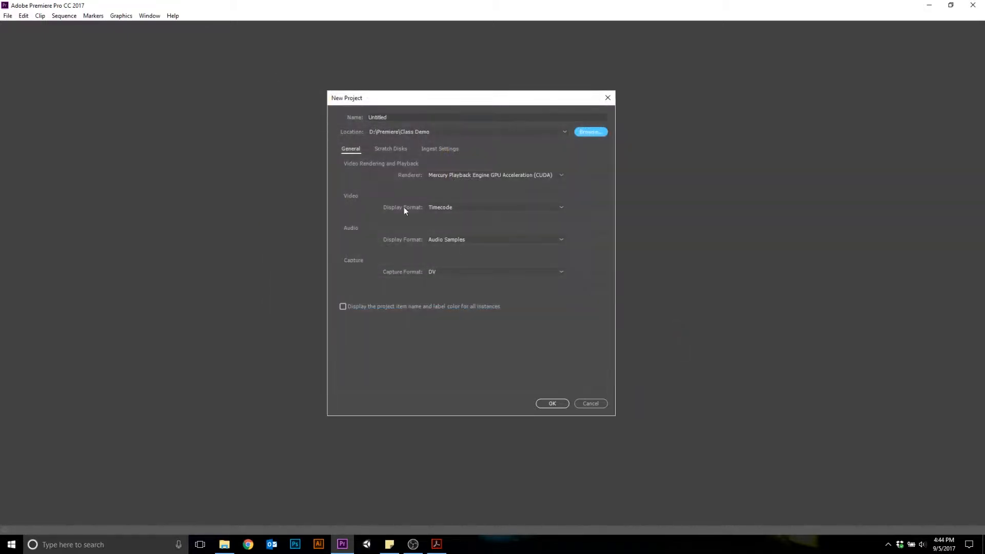
Step: Name the project ClassDemoProj and create it, overwriting the existing project of that name
{"action": "left_click_drag", "start_coordinate": [455, 100], "coordinate": [457, 92]}
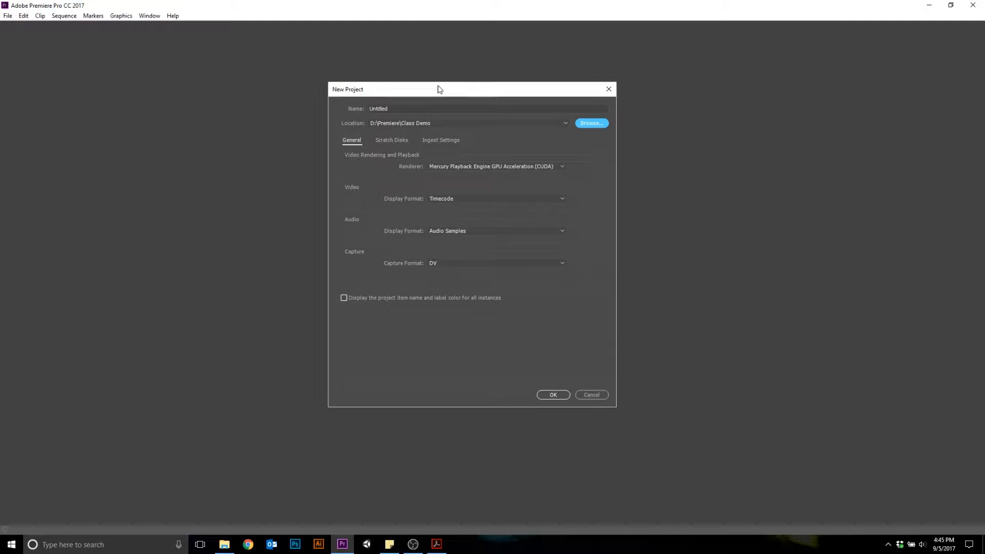
{"action": "double_click", "coordinate": [382, 109]}
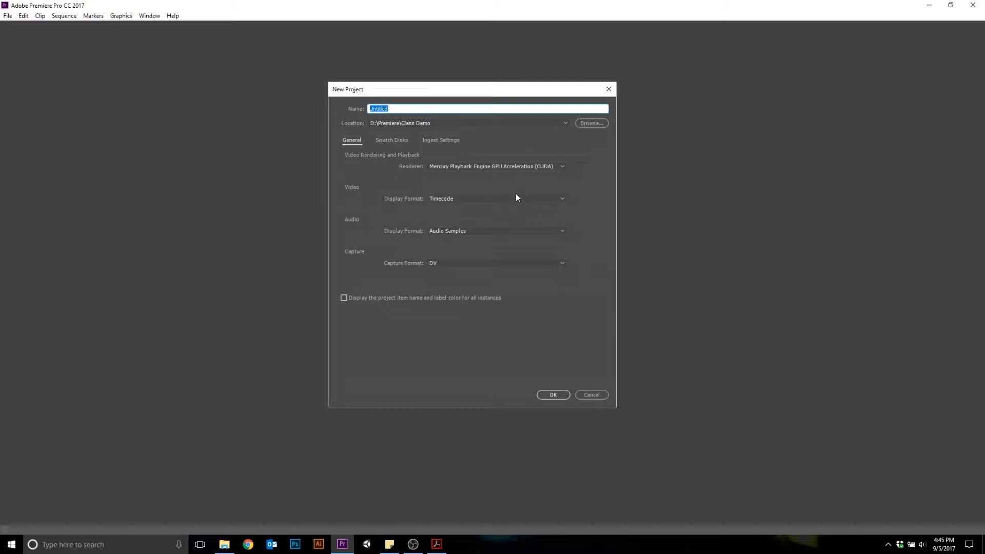
{"action": "type", "text": "ClassDemoProj"}
{"action": "left_click", "coordinate": [552, 395]}
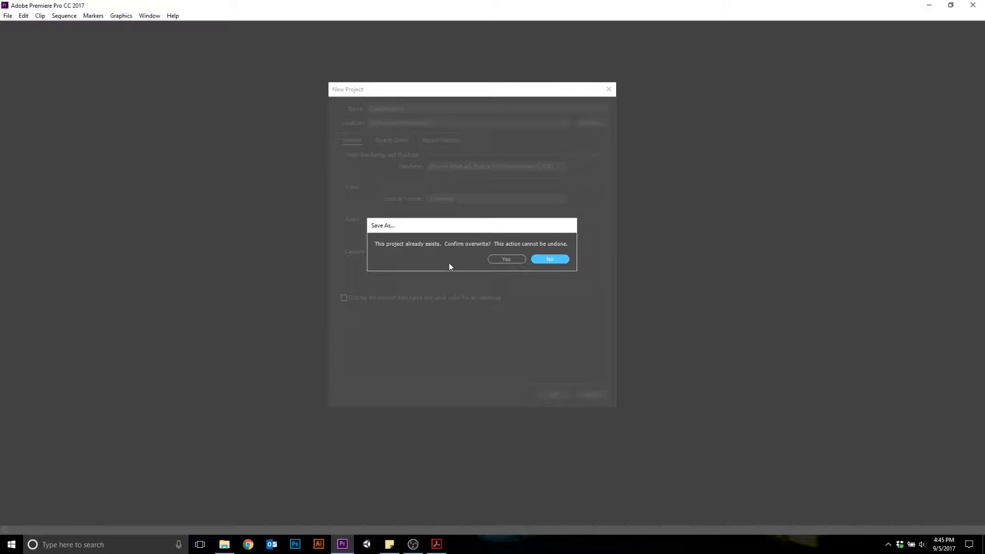
{"action": "left_click", "coordinate": [509, 259]}
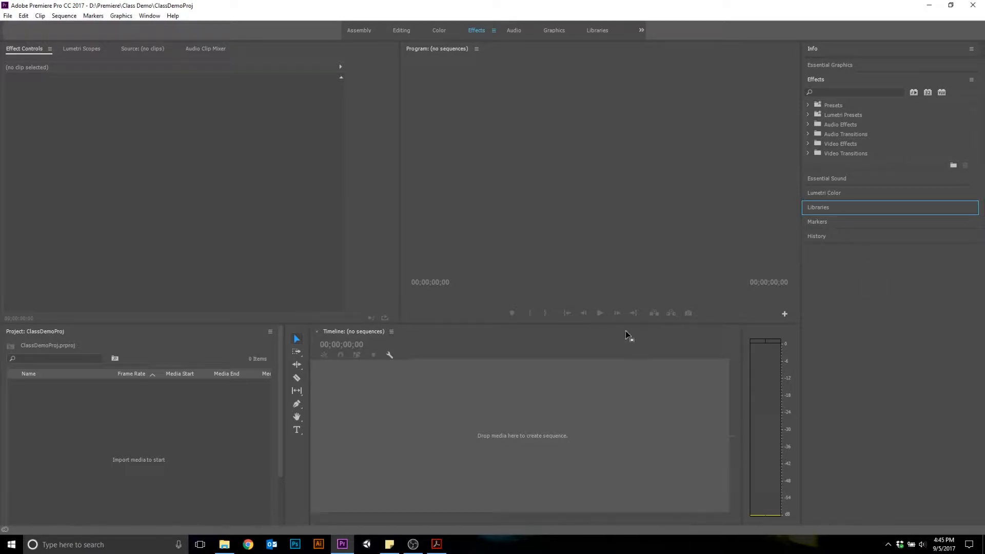
Step: Change to the Editing workspace and widen the Source monitor and the Project panel
{"action": "left_click", "coordinate": [398, 30]}
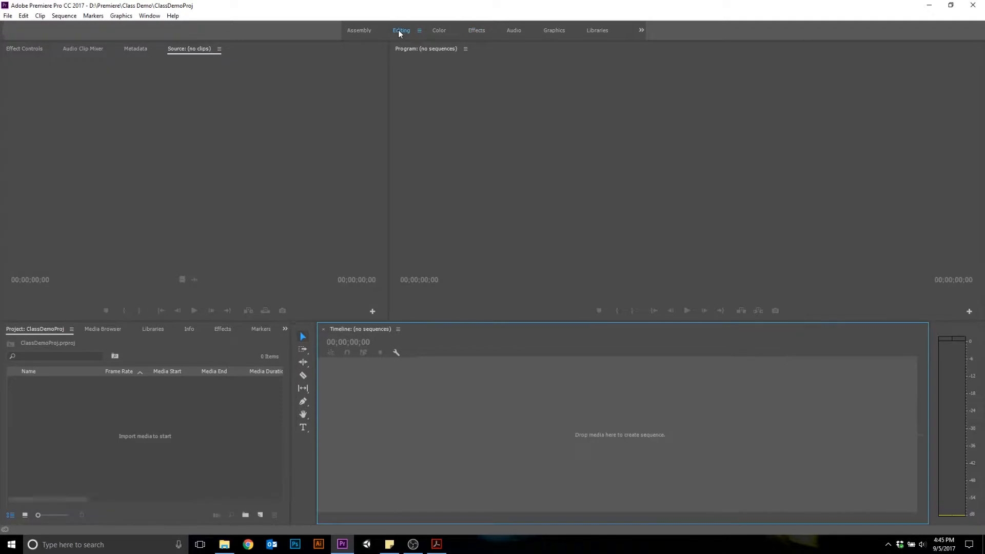
{"action": "left_click_drag", "start_coordinate": [392, 162], "coordinate": [453, 163]}
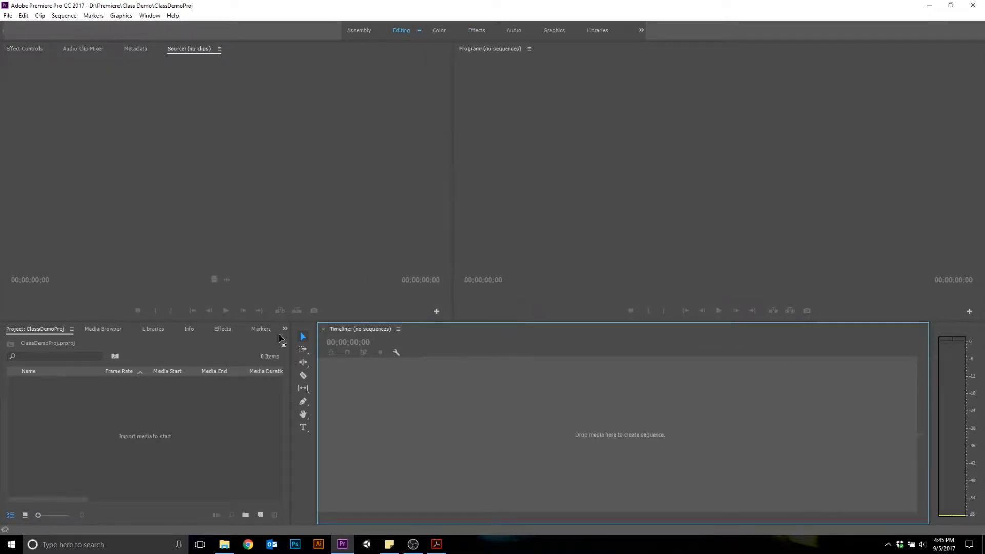
{"action": "left_click_drag", "start_coordinate": [316, 362], "coordinate": [438, 362]}
{"action": "left_click_drag", "start_coordinate": [286, 386], "coordinate": [432, 385]}
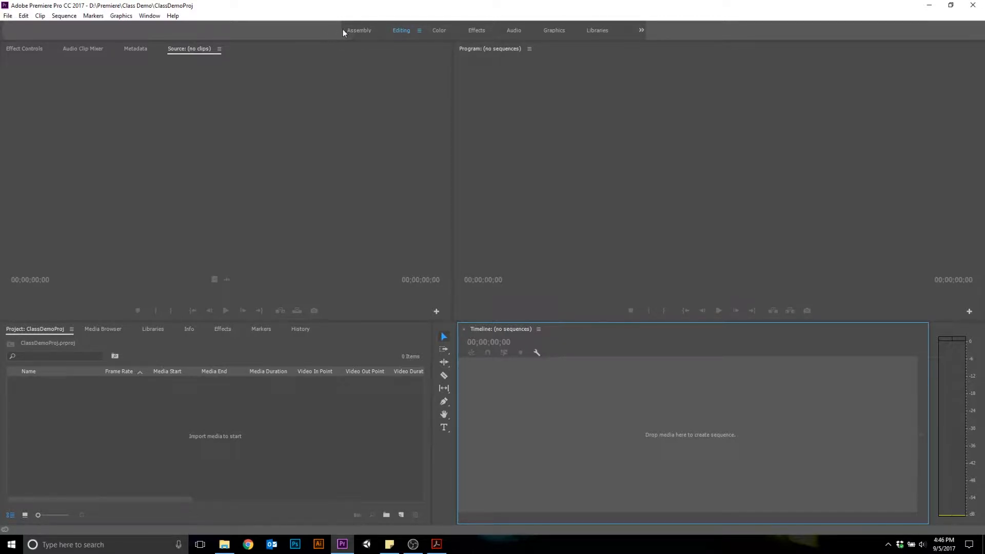
Step: Open the Effects workspace and examine the audio effects, video effects and video transitions, including the Dissolve group
{"action": "left_click", "coordinate": [642, 31]}
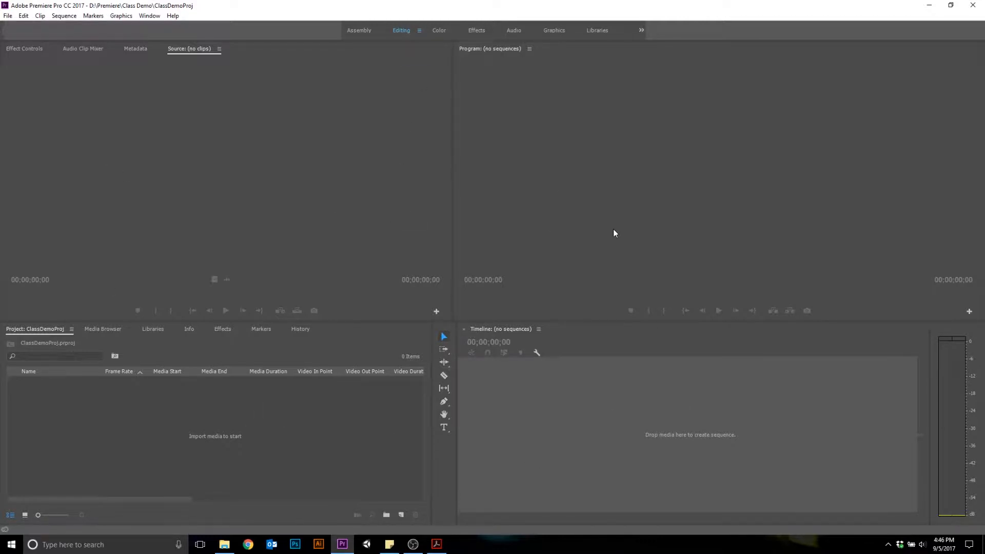
{"action": "left_click", "coordinate": [476, 31]}
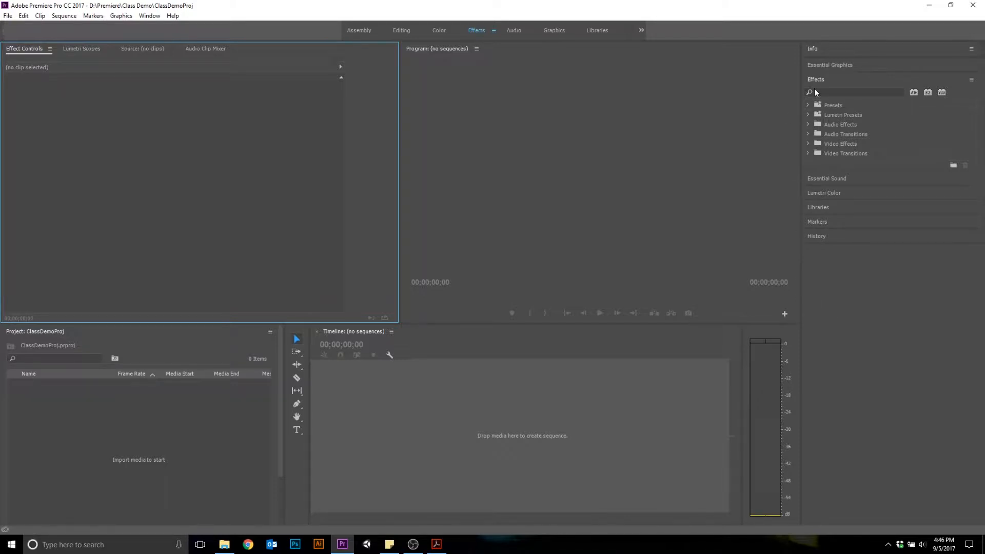
{"action": "left_click", "coordinate": [917, 162]}
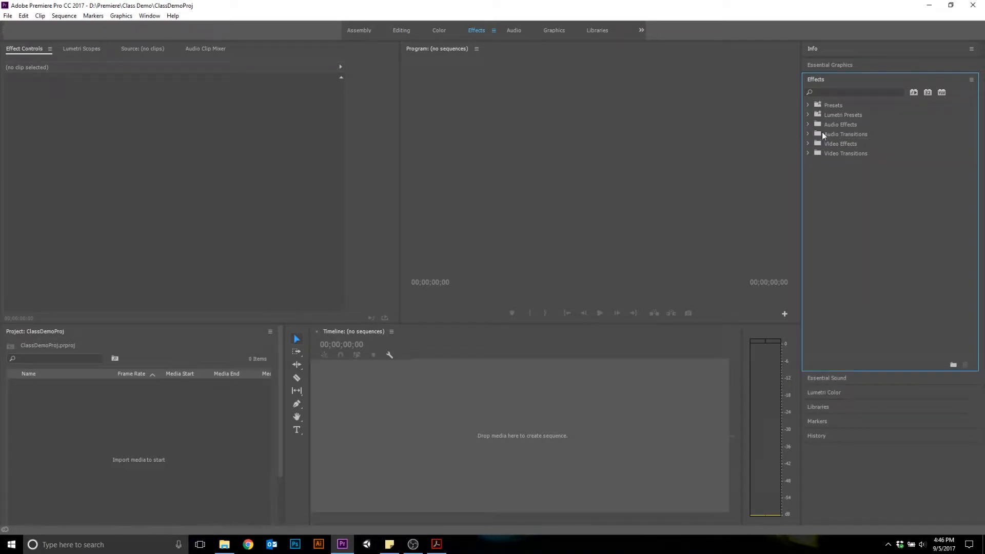
{"action": "left_click", "coordinate": [808, 125]}
{"action": "left_click", "coordinate": [808, 124]}
{"action": "left_click", "coordinate": [809, 144]}
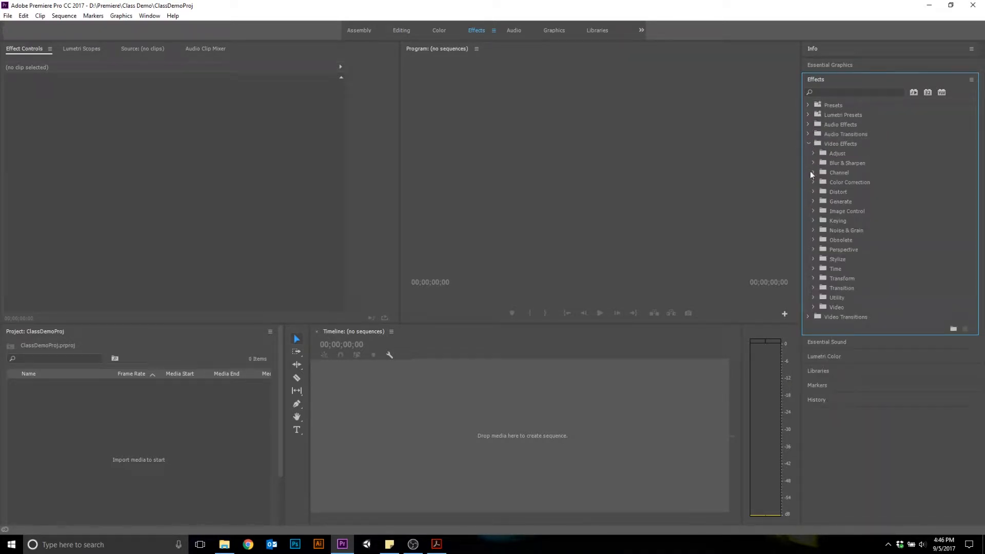
{"action": "left_click", "coordinate": [809, 145]}
{"action": "left_click", "coordinate": [809, 153]}
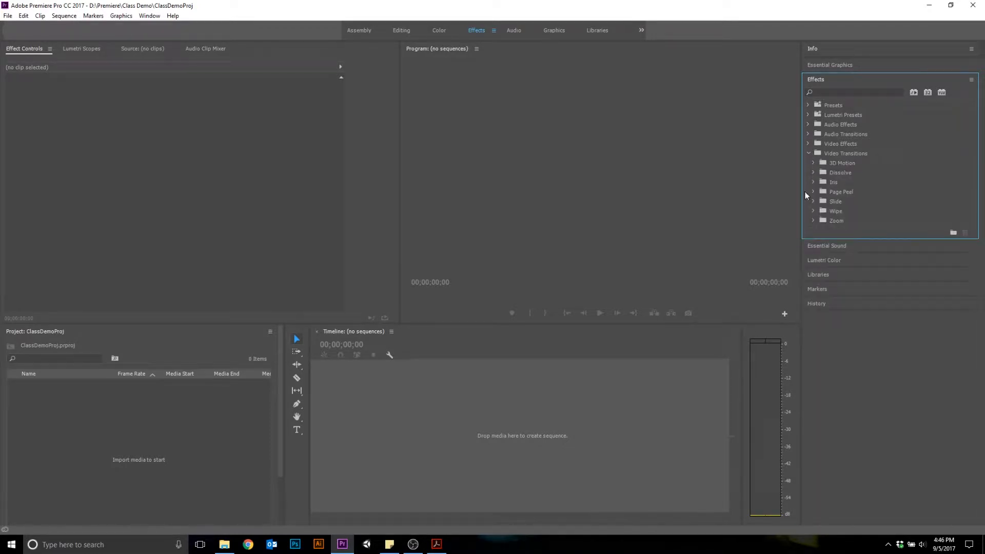
{"action": "left_click", "coordinate": [813, 173]}
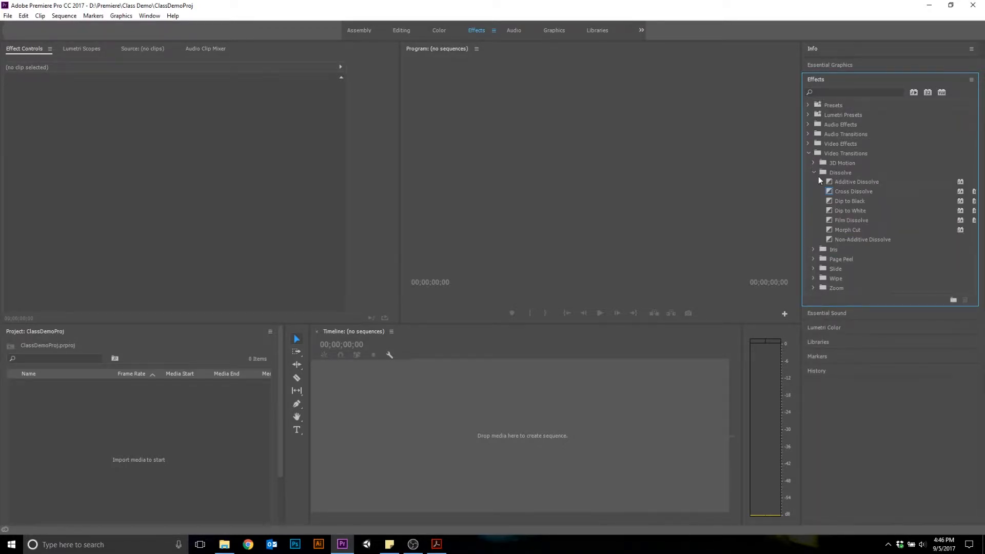
{"action": "left_click", "coordinate": [814, 172]}
{"action": "left_click", "coordinate": [809, 154]}
Step: Narrow the Effects workspace's side panels, and return to the Editing workspace with a slightly wider Source monitor
{"action": "left_click_drag", "start_coordinate": [802, 145], "coordinate": [858, 145]}
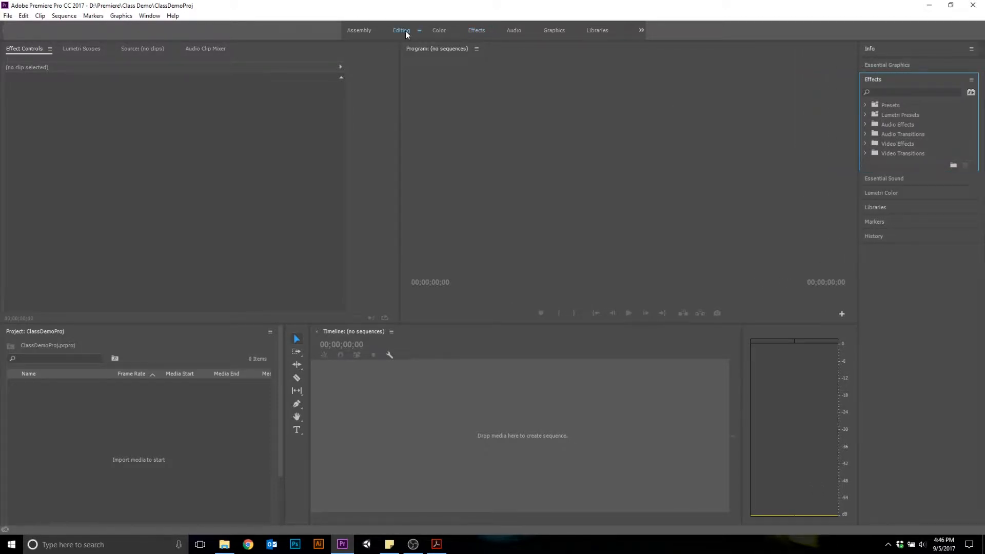
{"action": "left_click", "coordinate": [403, 31]}
{"action": "left_click_drag", "start_coordinate": [451, 102], "coordinate": [461, 101]}
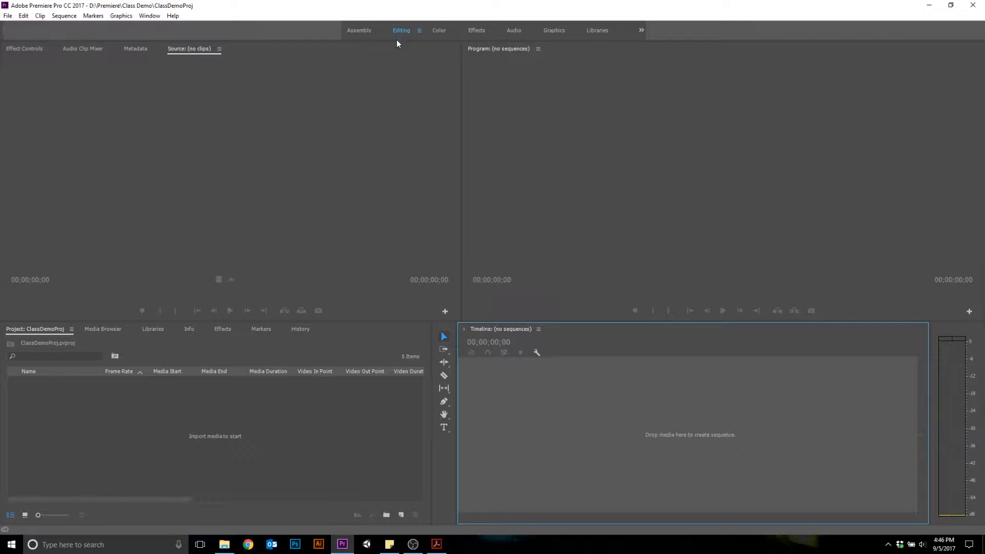
Step: Try darker interface brightness and highlight levels in the Appearance preferences, and apply all three sliders at their lighter end
{"action": "left_click", "coordinate": [23, 16]}
{"action": "mouse_move", "coordinate": [48, 300]}
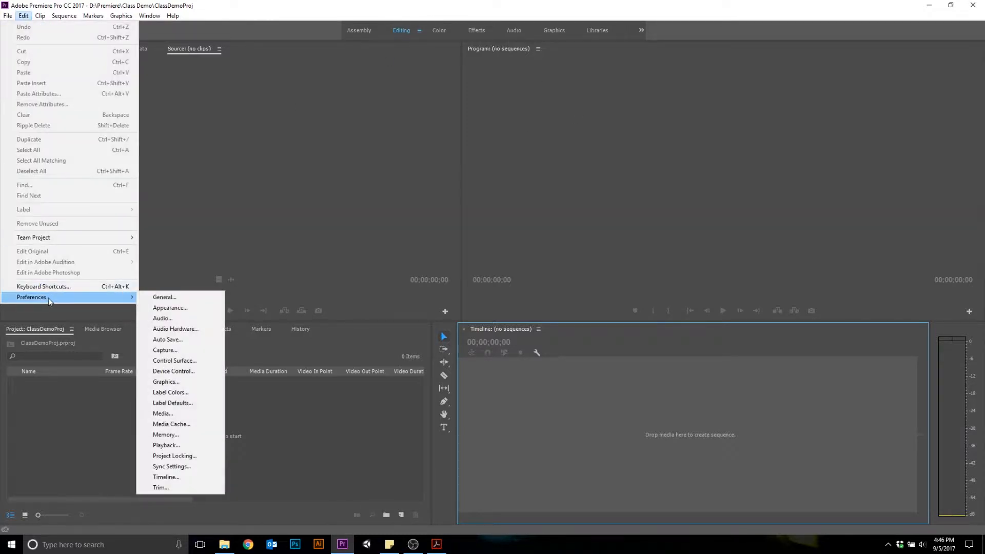
{"action": "left_click", "coordinate": [170, 308]}
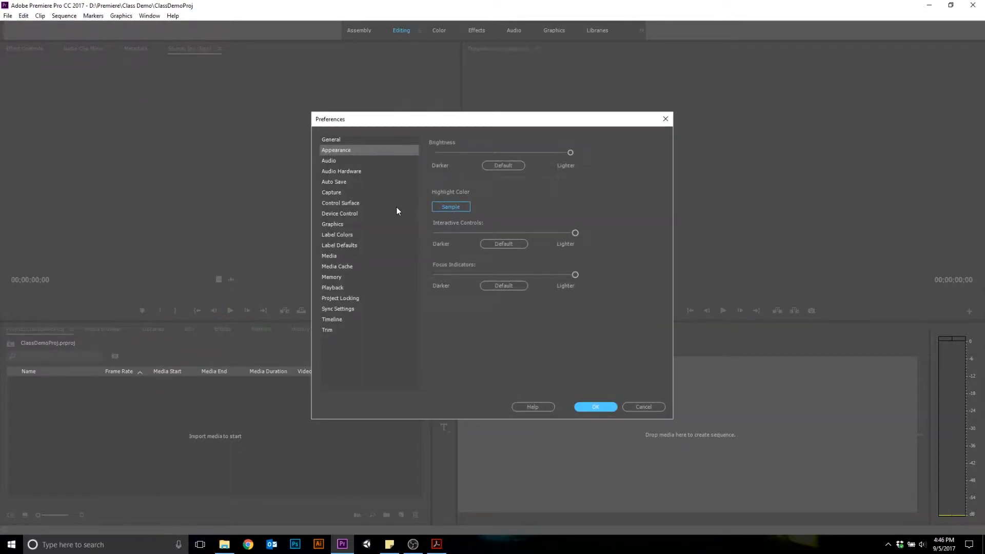
{"action": "left_click_drag", "start_coordinate": [569, 154], "coordinate": [445, 153]}
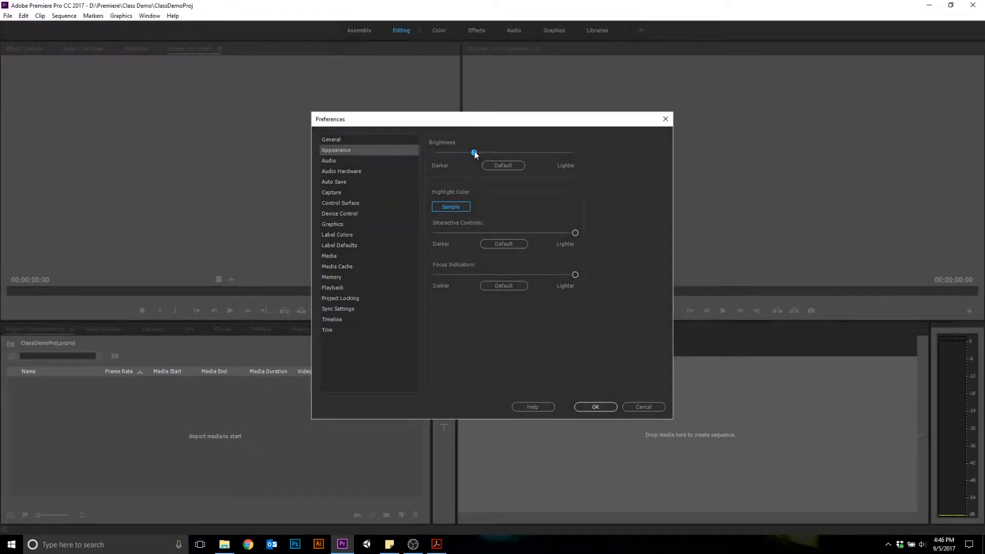
{"action": "left_click_drag", "start_coordinate": [576, 233], "coordinate": [434, 233]}
{"action": "left_click_drag", "start_coordinate": [575, 275], "coordinate": [529, 277]}
{"action": "left_click_drag", "start_coordinate": [433, 233], "coordinate": [602, 231]}
{"action": "left_click_drag", "start_coordinate": [445, 152], "coordinate": [586, 161]}
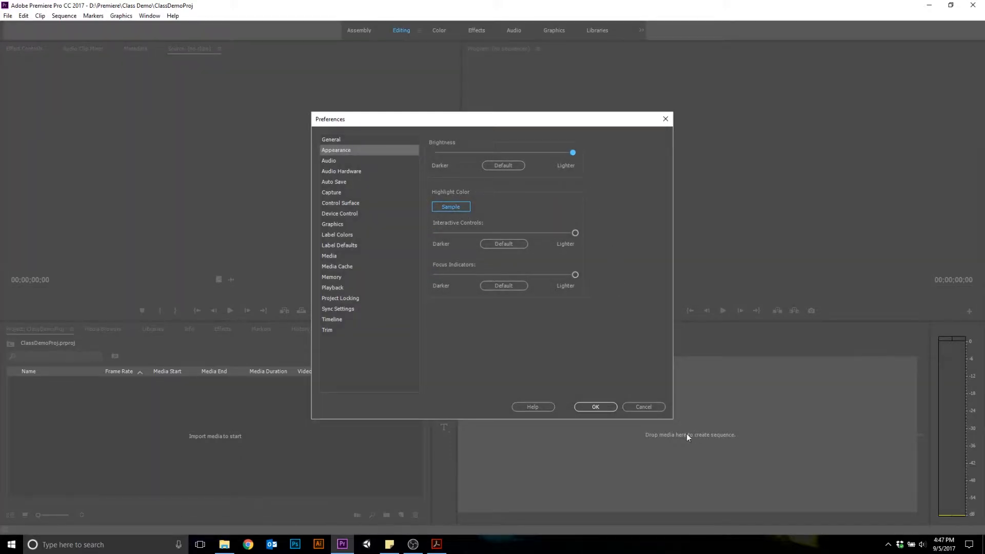
{"action": "left_click", "coordinate": [596, 407]}
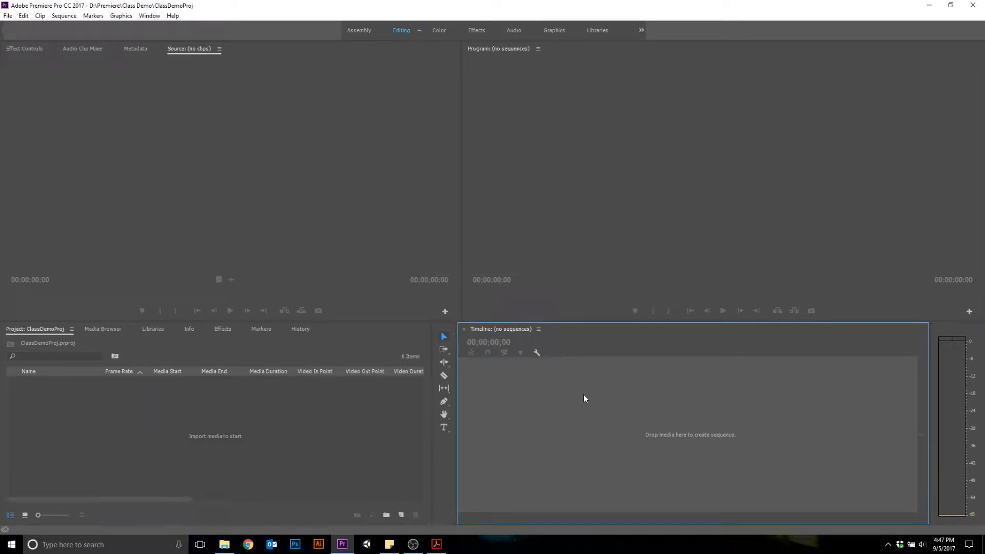
Step: Narrow the Source monitor slightly, and switch to the PremierTutorial PDF in Acrobat, advancing to the Project Setup slide
{"action": "left_click_drag", "start_coordinate": [456, 321], "coordinate": [448, 318]}
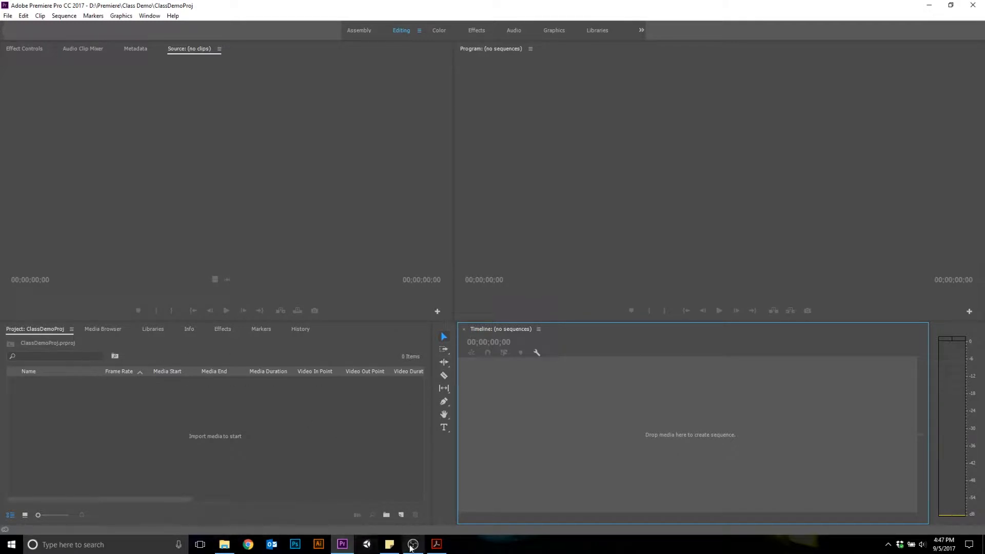
{"action": "left_click", "coordinate": [436, 545]}
{"action": "scroll", "coordinate": [556, 227], "scroll_direction": "down", "scroll_amount": 1}
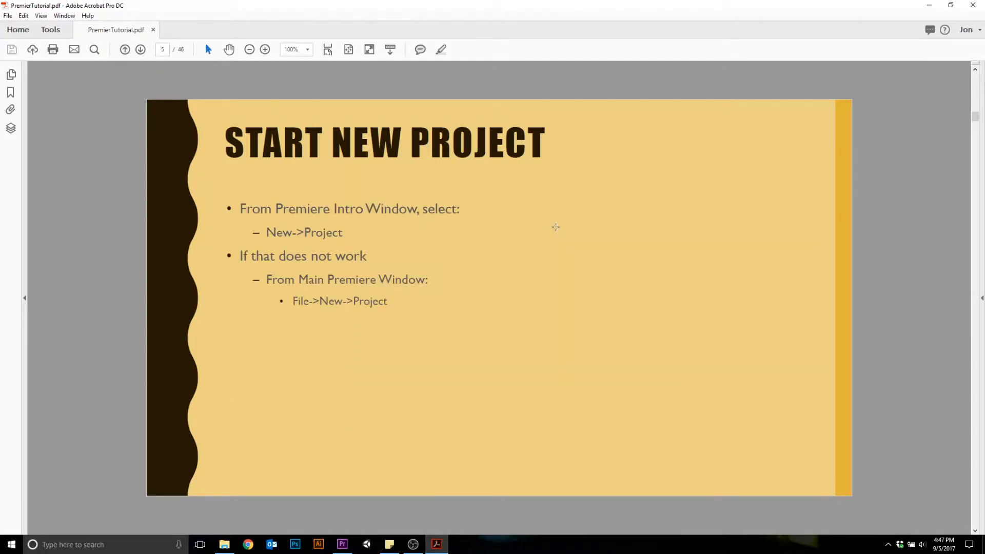
{"action": "scroll", "coordinate": [556, 227], "scroll_direction": "down", "scroll_amount": 1}
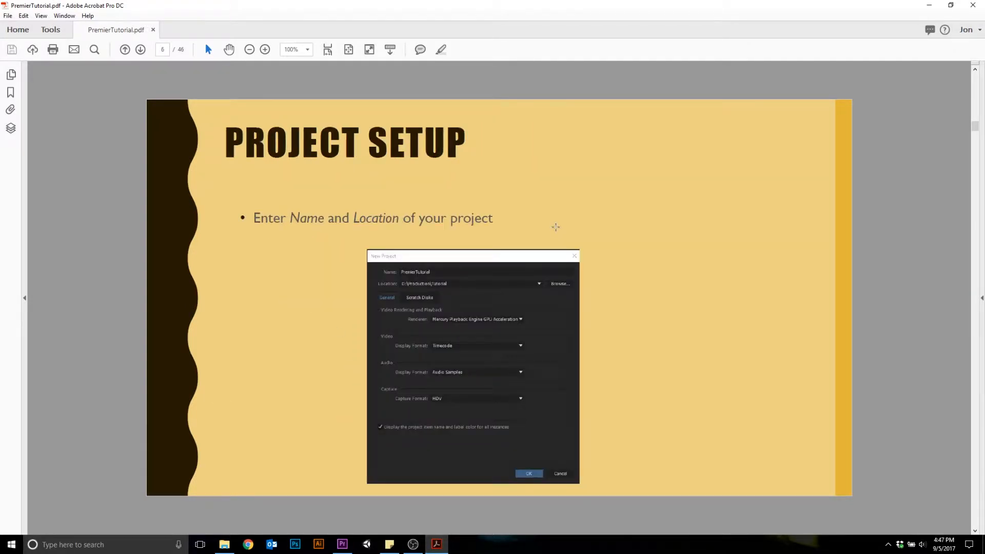
Step: Read the Project Setup and Scratch Disks slides of the tutorial PDF at 125% zoom
{"action": "scroll", "coordinate": [555, 227], "scroll_direction": "down", "scroll_amount": 1}
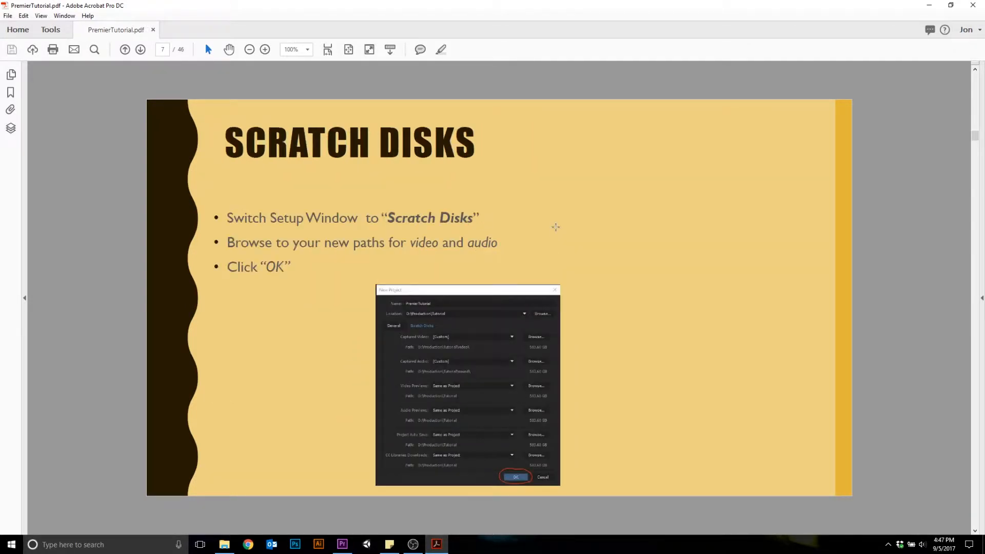
{"action": "scroll", "coordinate": [555, 227], "scroll_direction": "up", "scroll_amount": 1}
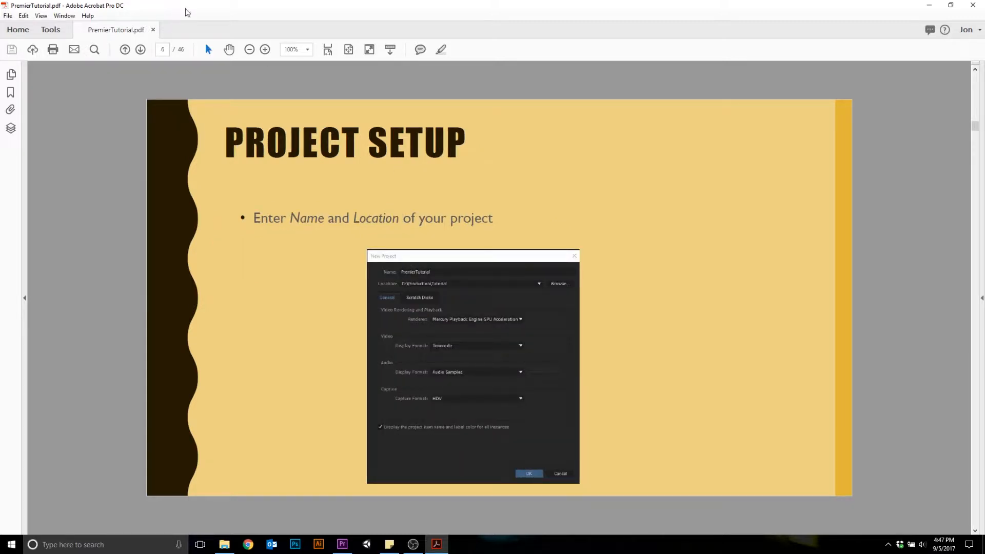
{"action": "left_click", "coordinate": [264, 50]}
{"action": "scroll", "coordinate": [360, 282], "scroll_direction": "down", "scroll_amount": 1}
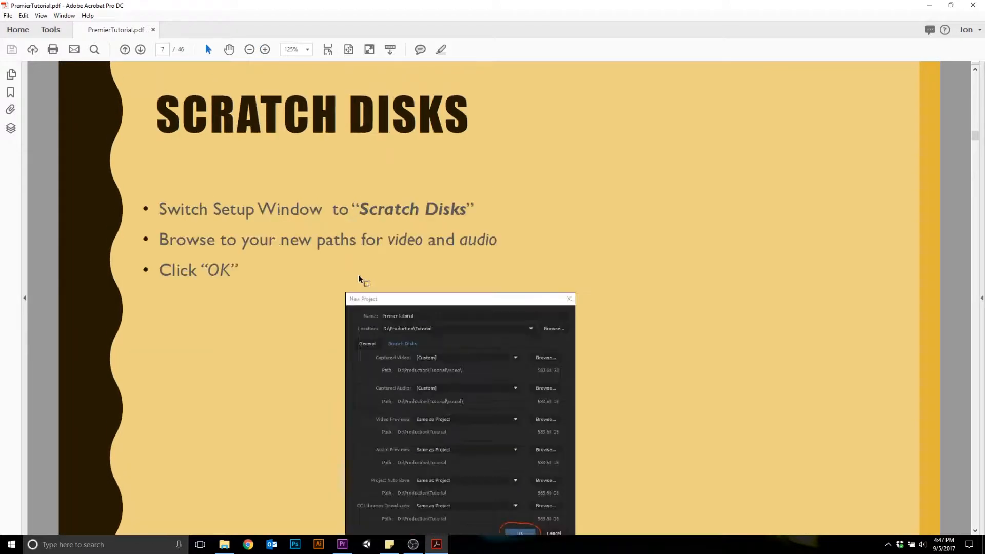
{"action": "scroll", "coordinate": [363, 298], "scroll_direction": "up", "scroll_amount": 1}
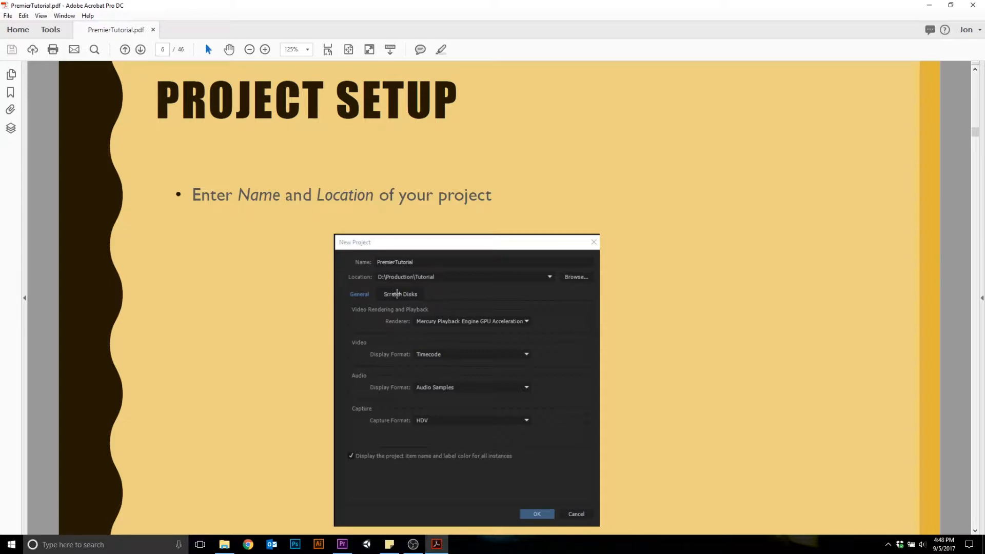
{"action": "scroll", "coordinate": [635, 418], "scroll_direction": "down", "scroll_amount": 3}
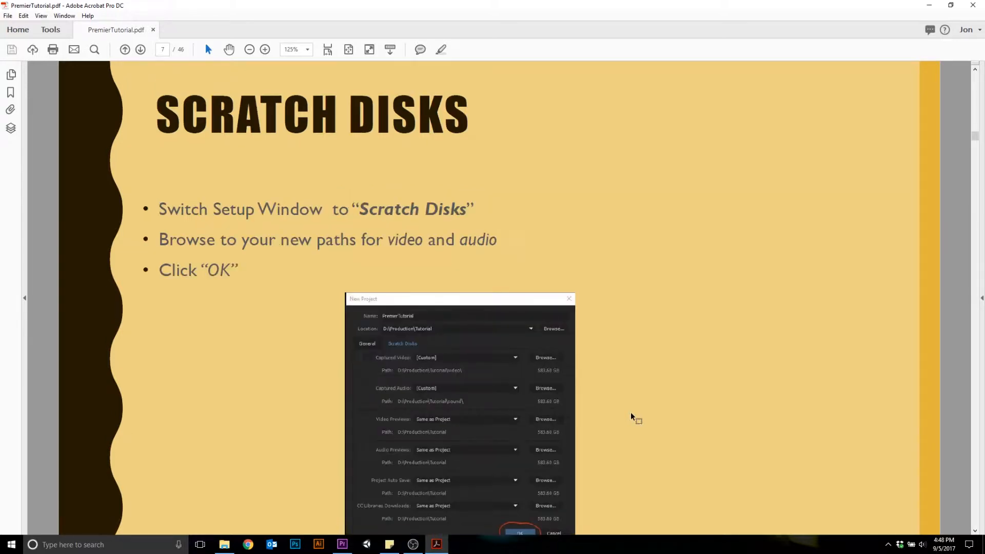
{"action": "scroll", "coordinate": [633, 417], "scroll_direction": "down", "scroll_amount": 2}
{"action": "scroll", "coordinate": [564, 418], "scroll_direction": "up", "scroll_amount": 2}
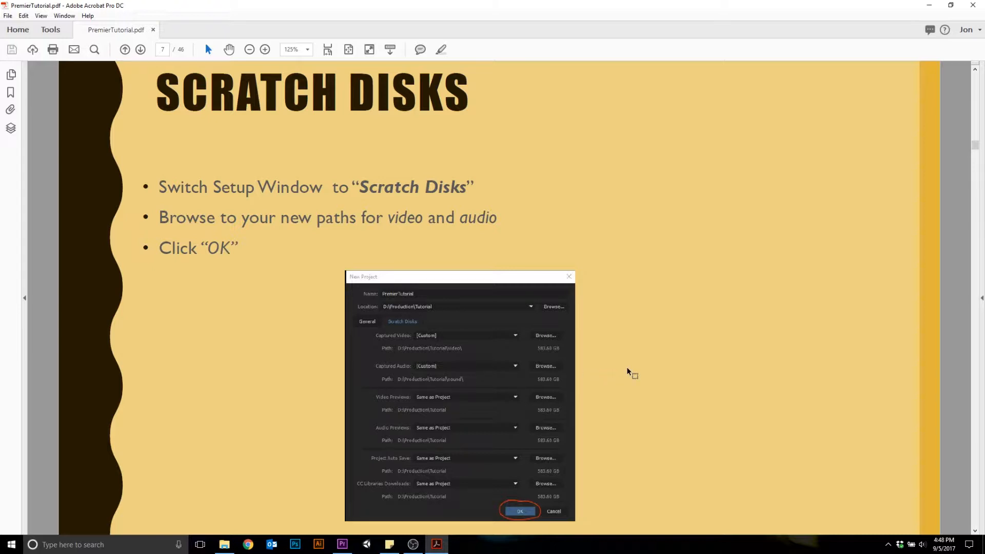
Step: Read through the Premier Window, Import Media and Create Bins slides of the tutorial PDF
{"action": "scroll", "coordinate": [627, 369], "scroll_direction": "down", "scroll_amount": 1}
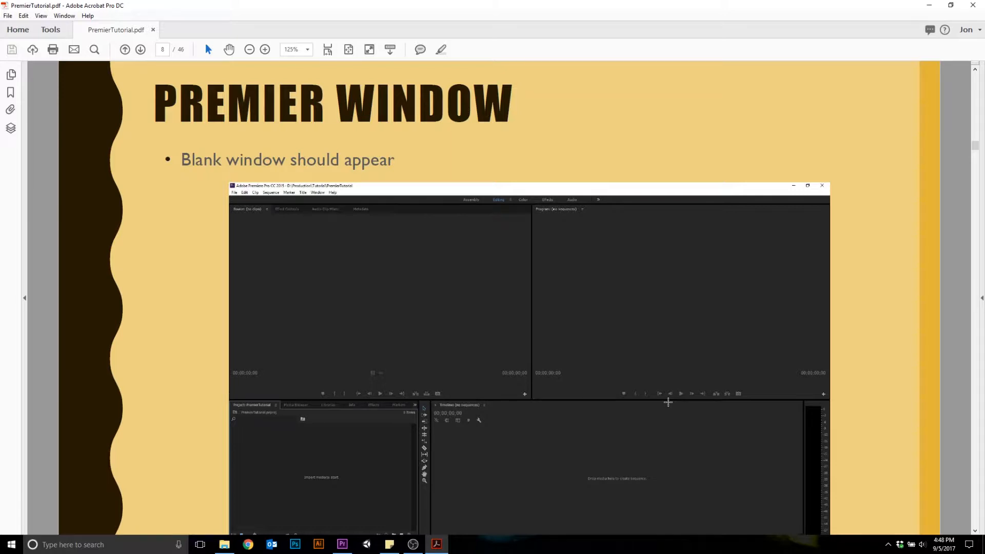
{"action": "scroll", "coordinate": [668, 402], "scroll_direction": "down", "scroll_amount": 1}
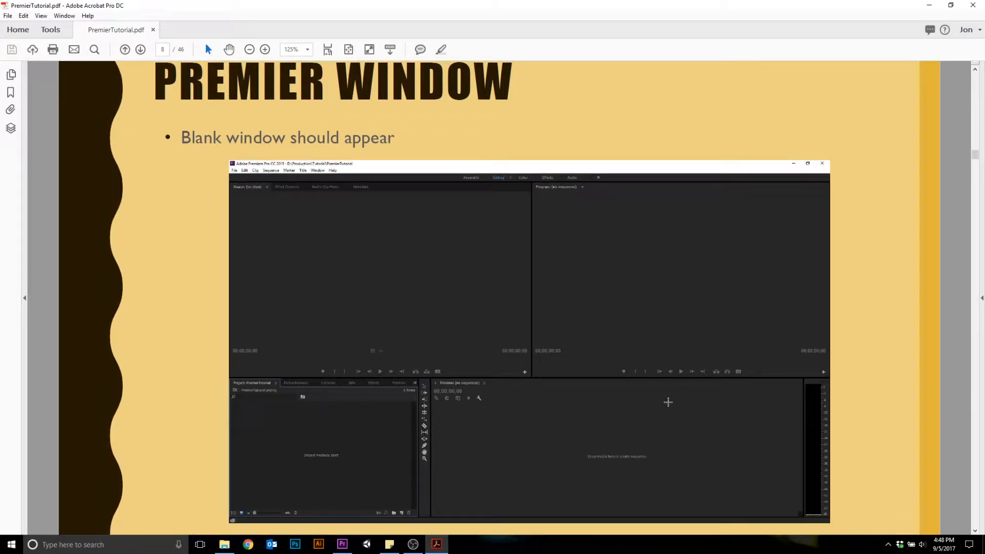
{"action": "scroll", "coordinate": [668, 402], "scroll_direction": "down", "scroll_amount": 1}
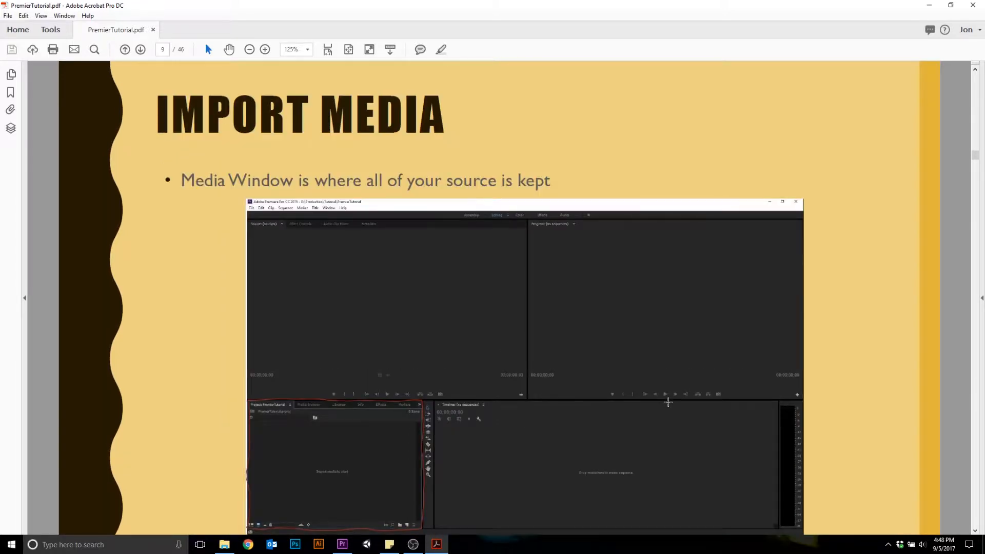
{"action": "scroll", "coordinate": [668, 402], "scroll_direction": "down", "scroll_amount": 1}
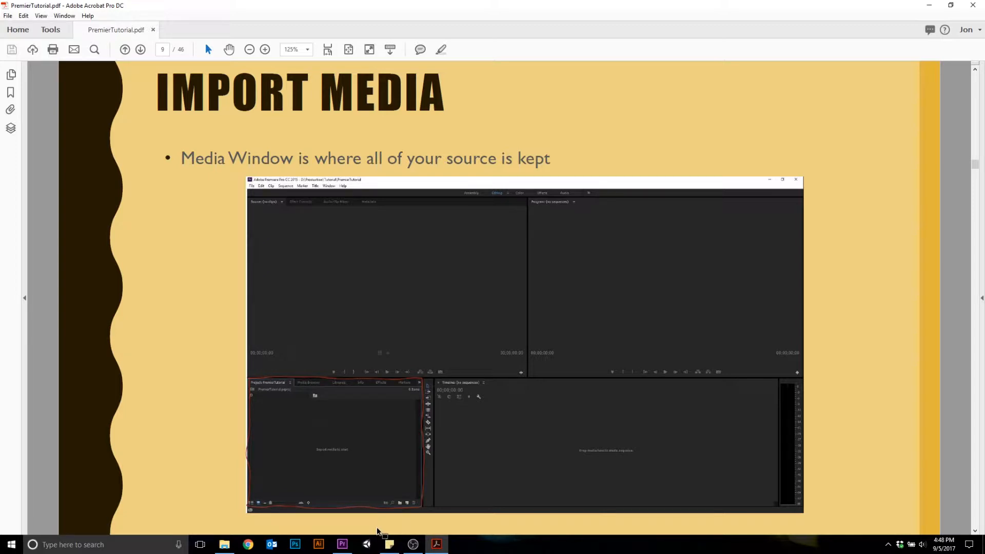
{"action": "key", "text": "Right"}
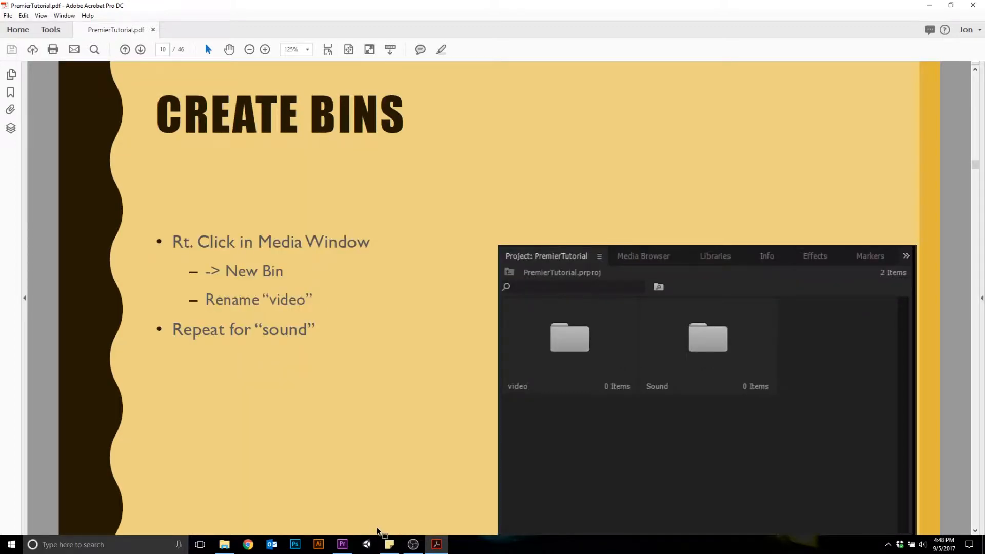
{"action": "scroll", "coordinate": [391, 413], "scroll_direction": "down", "scroll_amount": 1}
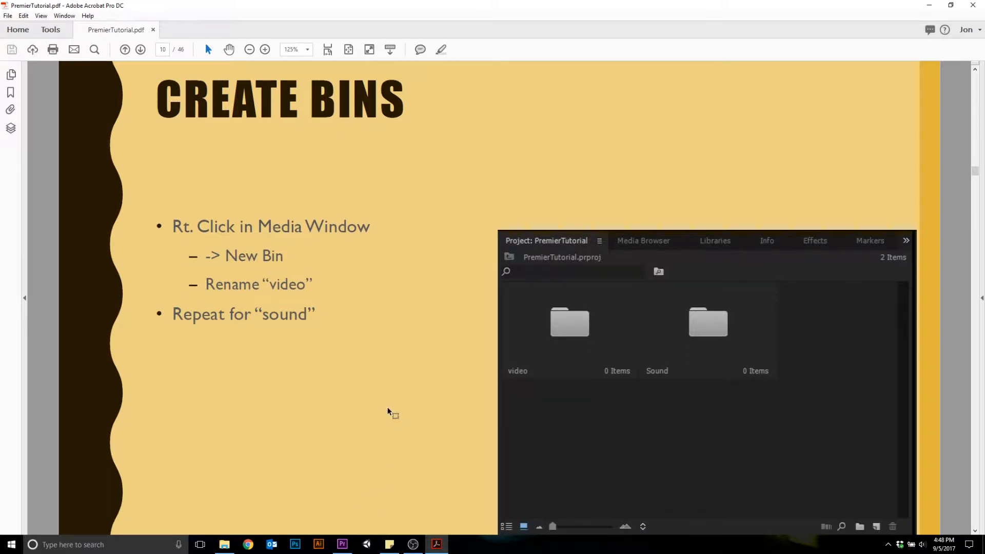
{"action": "scroll", "coordinate": [388, 411], "scroll_direction": "down", "scroll_amount": 1}
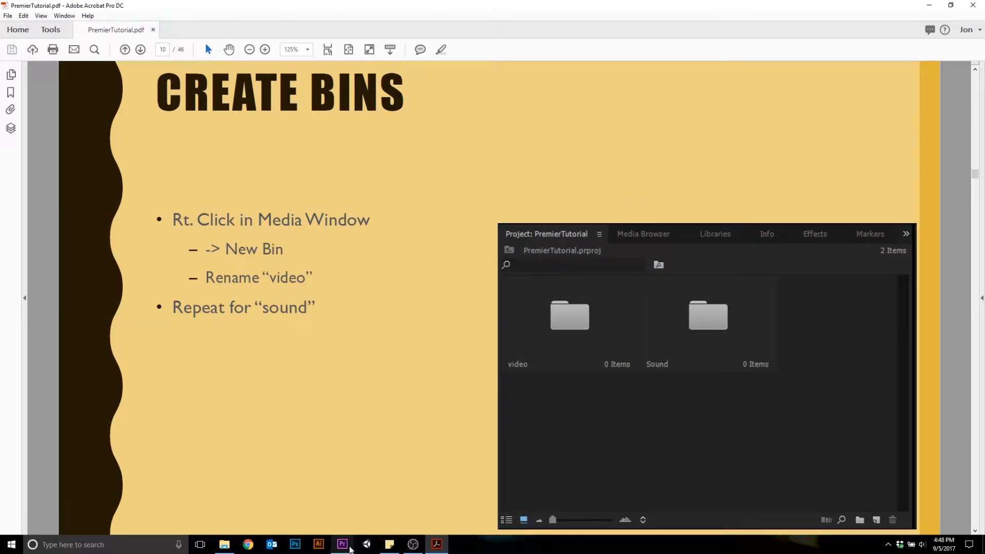
Step: Switch to Premiere Pro and make the Project and Timeline panels taller by shrinking the Source and Program monitors
{"action": "left_click", "coordinate": [341, 543]}
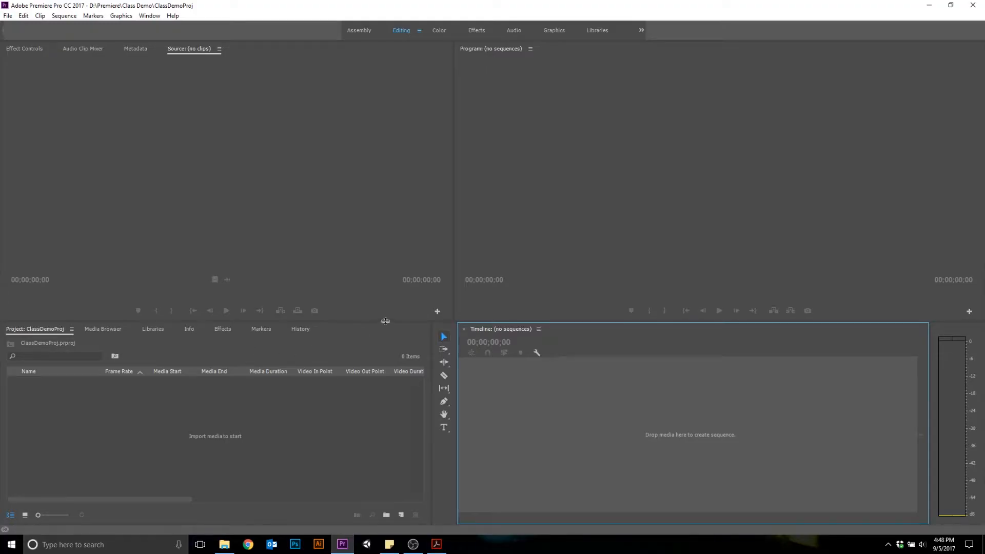
{"action": "left_click_drag", "start_coordinate": [451, 321], "coordinate": [450, 292]}
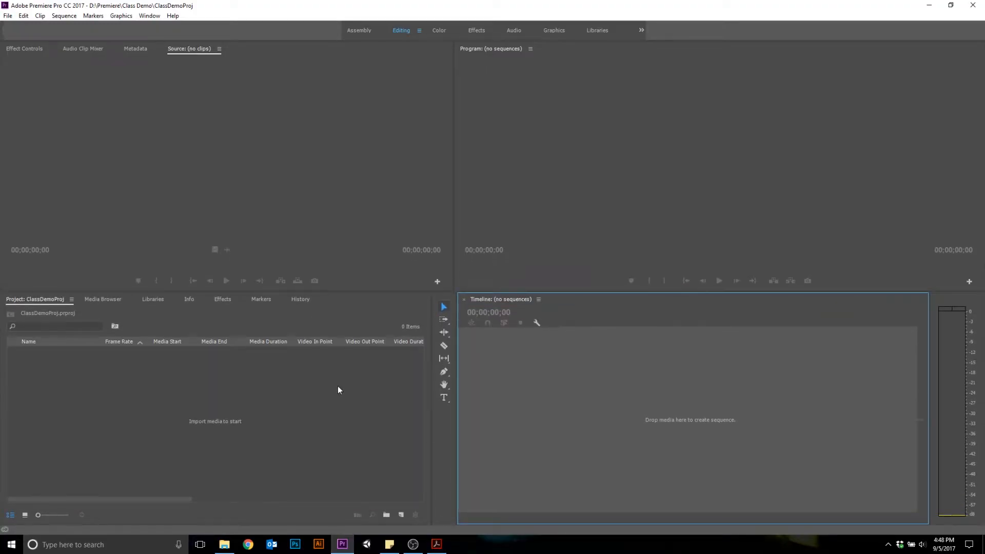
{"action": "left_click", "coordinate": [252, 369]}
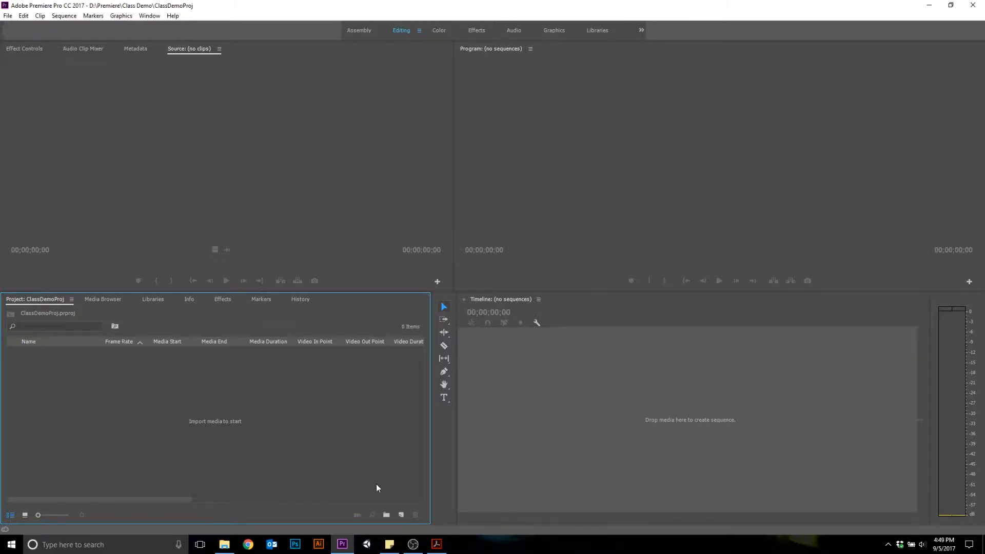
{"action": "left_click_drag", "start_coordinate": [124, 291], "coordinate": [126, 264]}
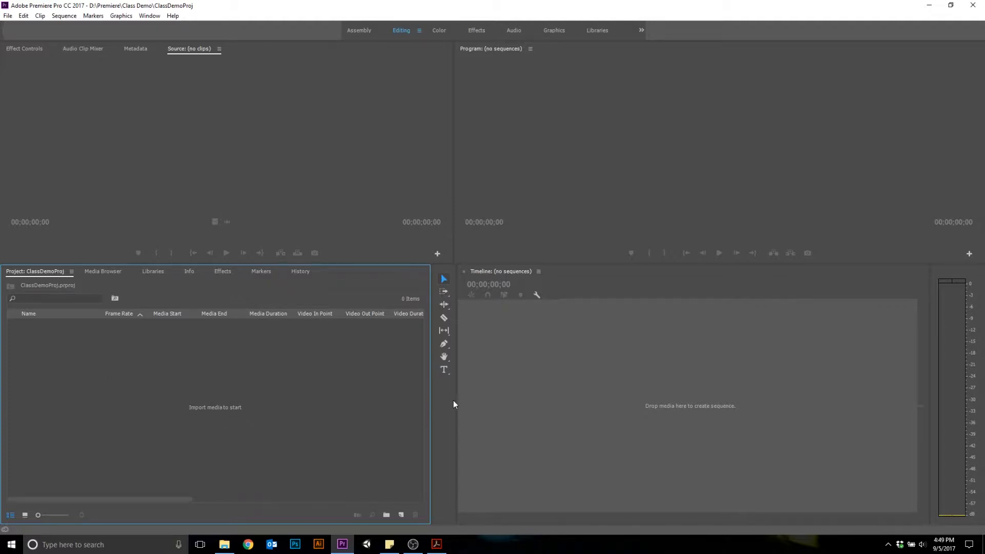
Step: Create a new bin named Video in the ClassDemoProj project
{"action": "right_click", "coordinate": [69, 355]}
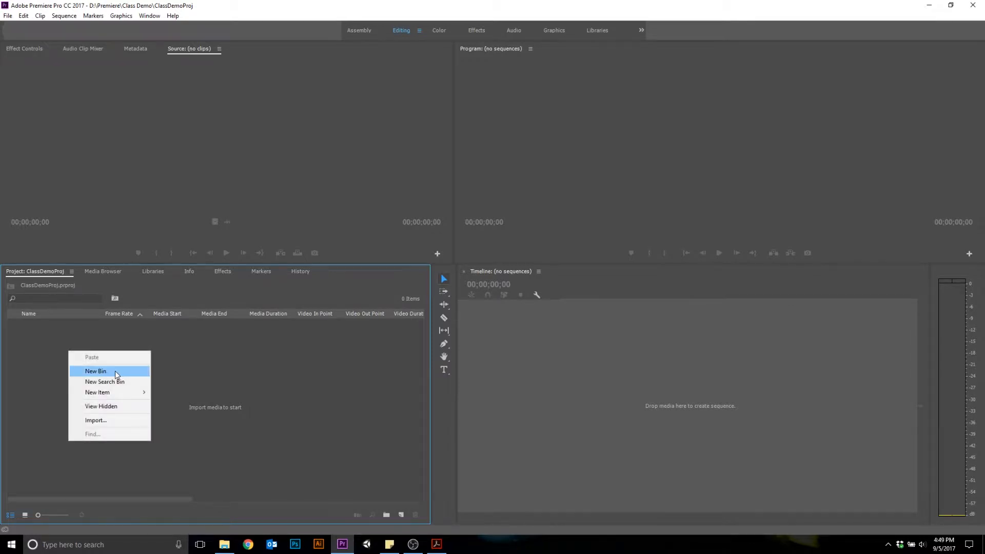
{"action": "left_click", "coordinate": [96, 371]}
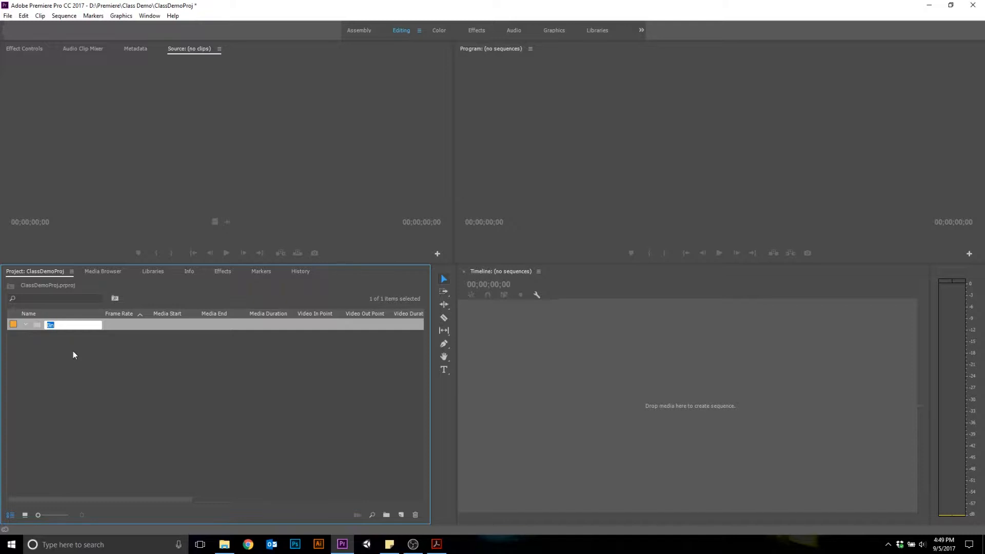
{"action": "type", "text": "Video"}
{"action": "key", "text": "Return"}
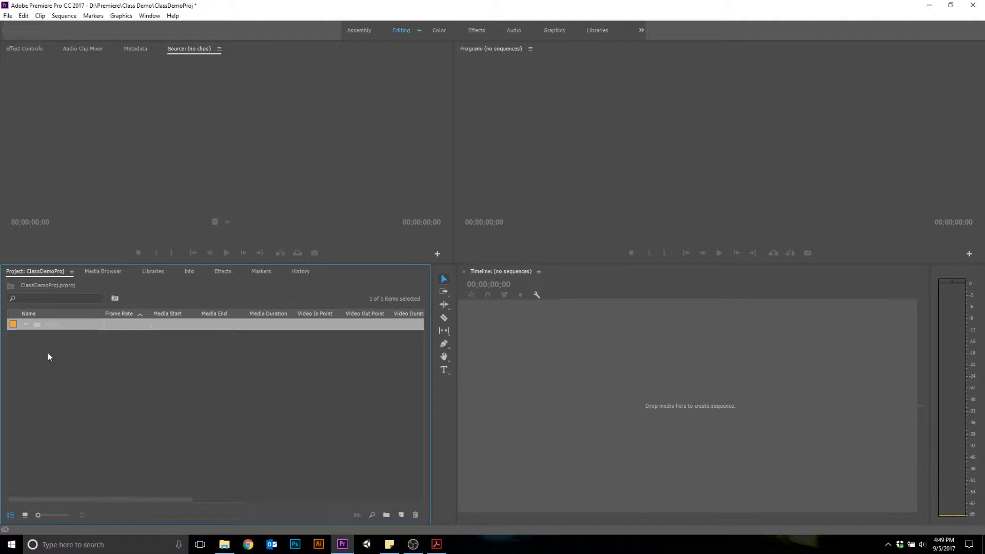
Step: Add a second bin named Audio at the root of the project, alongside the Video bin
{"action": "left_click", "coordinate": [48, 353]}
{"action": "right_click", "coordinate": [52, 362]}
{"action": "left_click", "coordinate": [99, 384]}
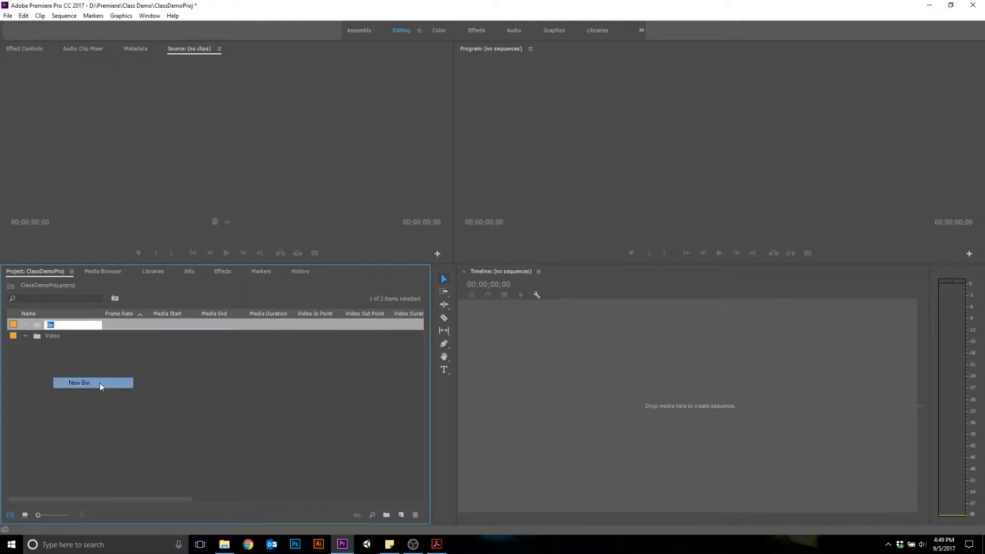
{"action": "type", "text": "Audio"}
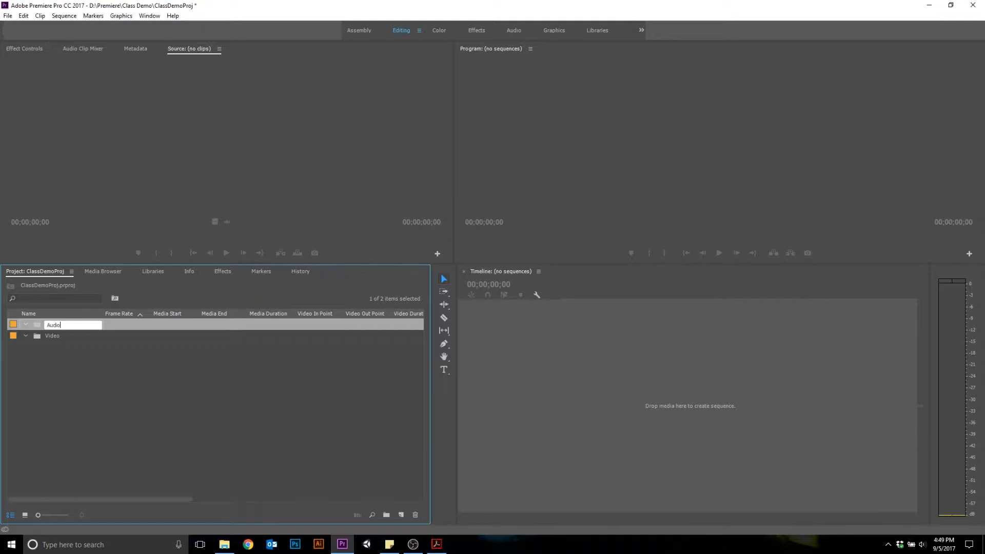
{"action": "key", "text": "Return"}
{"action": "left_click", "coordinate": [102, 386]}
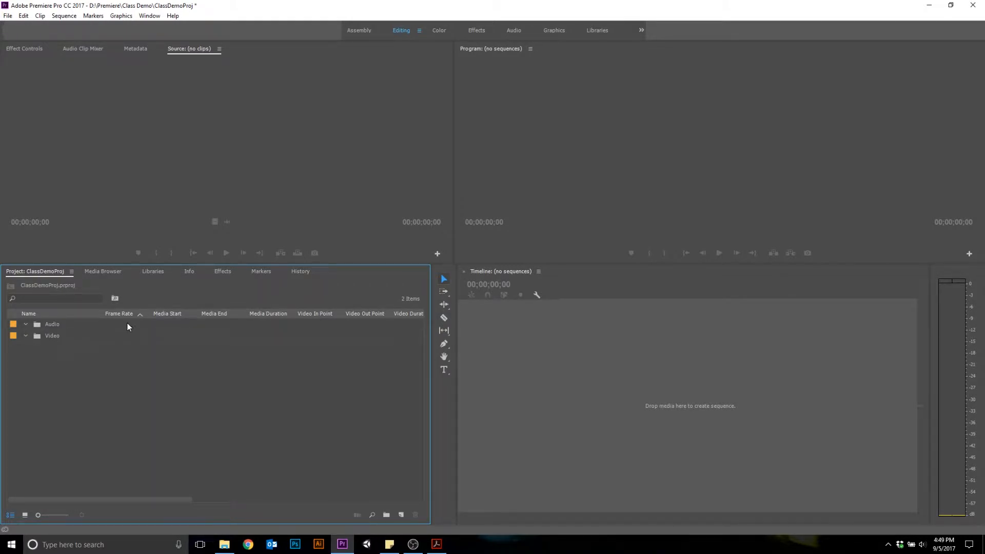
Step: Examine the local drives in the Media Browser, including the folders of the C: (SYSTEM) drive
{"action": "left_click", "coordinate": [108, 270]}
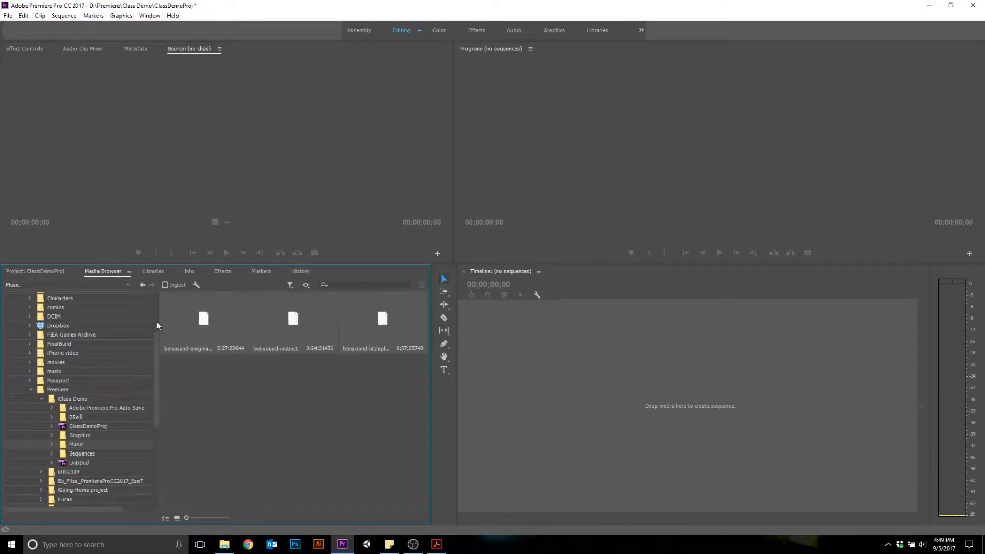
{"action": "scroll", "coordinate": [158, 313], "scroll_direction": "up", "scroll_amount": 3}
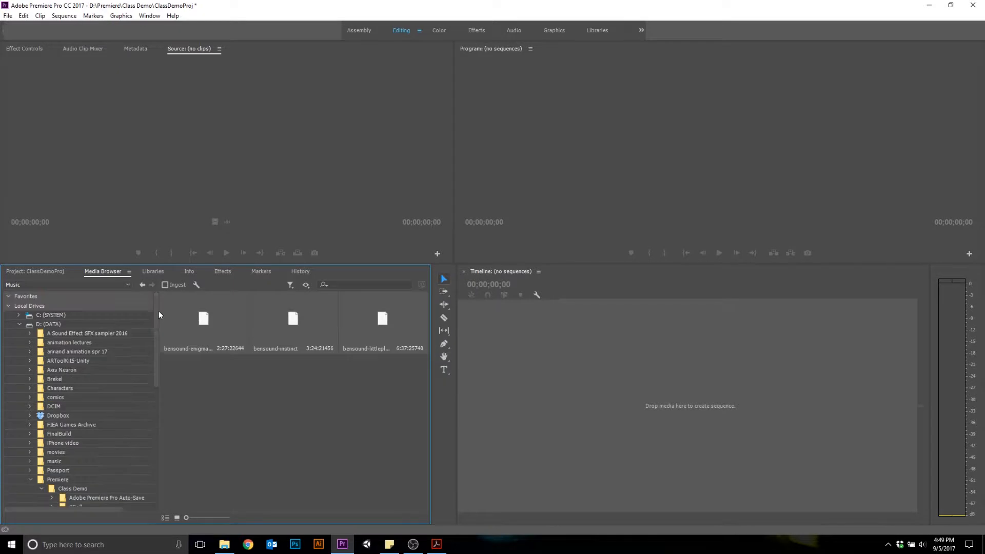
{"action": "left_click", "coordinate": [20, 325]}
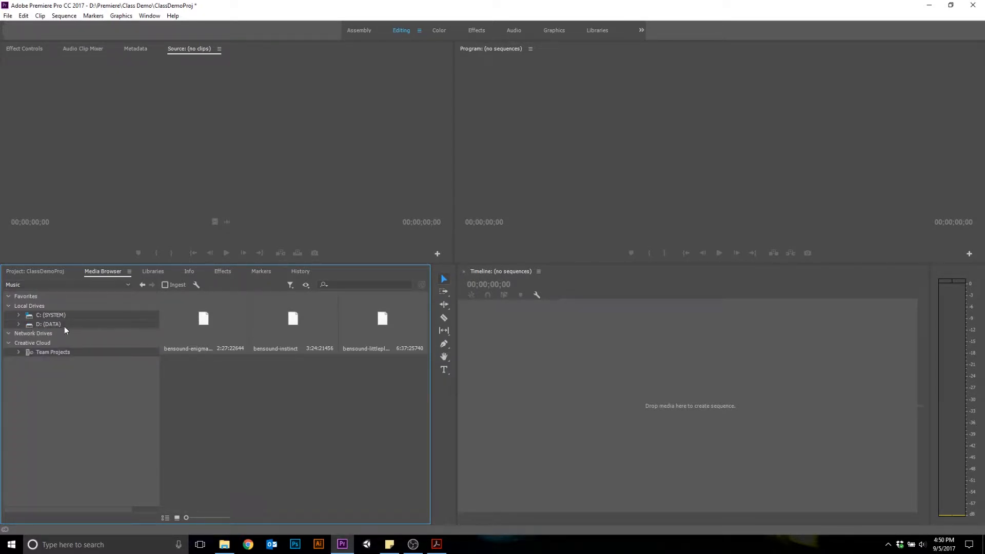
{"action": "left_click", "coordinate": [51, 315]}
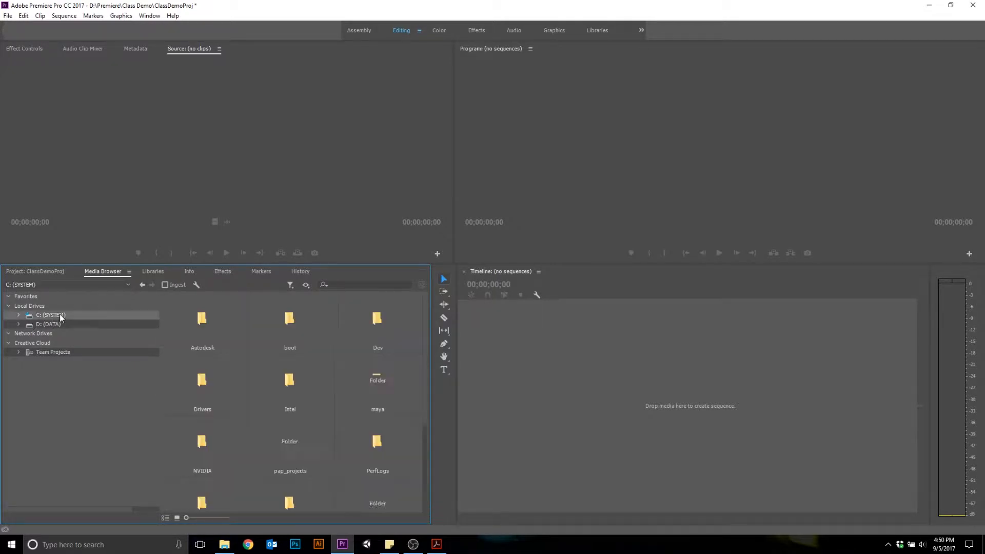
{"action": "left_click", "coordinate": [19, 315]}
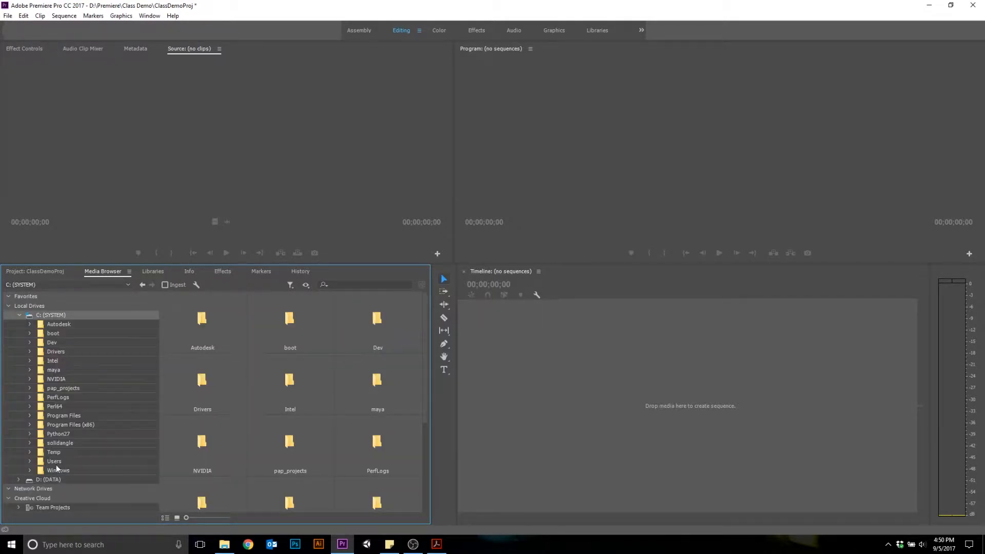
{"action": "left_click", "coordinate": [19, 315]}
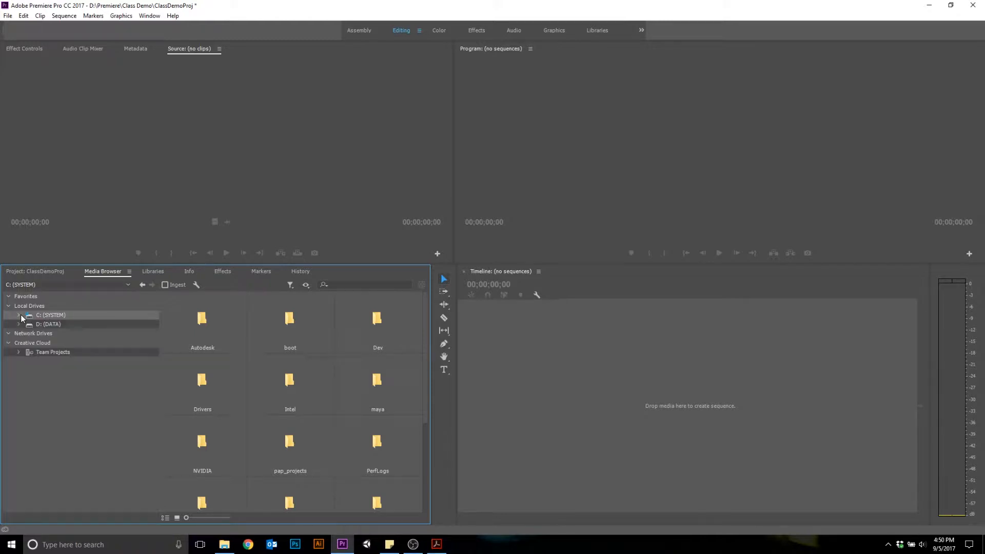
Step: Browse the D: (DATA) drive to the Premiere folder, open its Class Demo folder and select the BRoll folder
{"action": "left_click", "coordinate": [59, 324]}
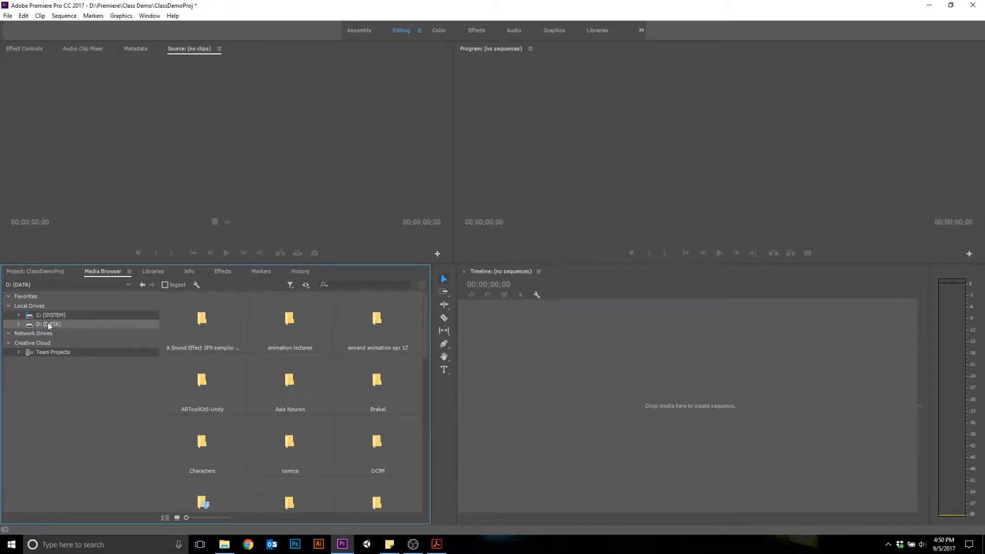
{"action": "left_click", "coordinate": [19, 325]}
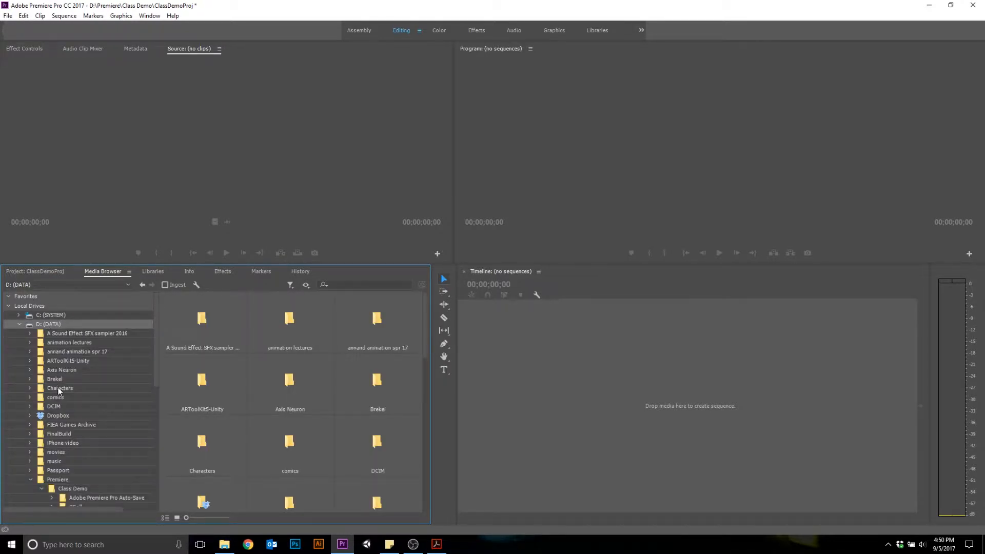
{"action": "scroll", "coordinate": [88, 445], "scroll_direction": "down", "scroll_amount": 3}
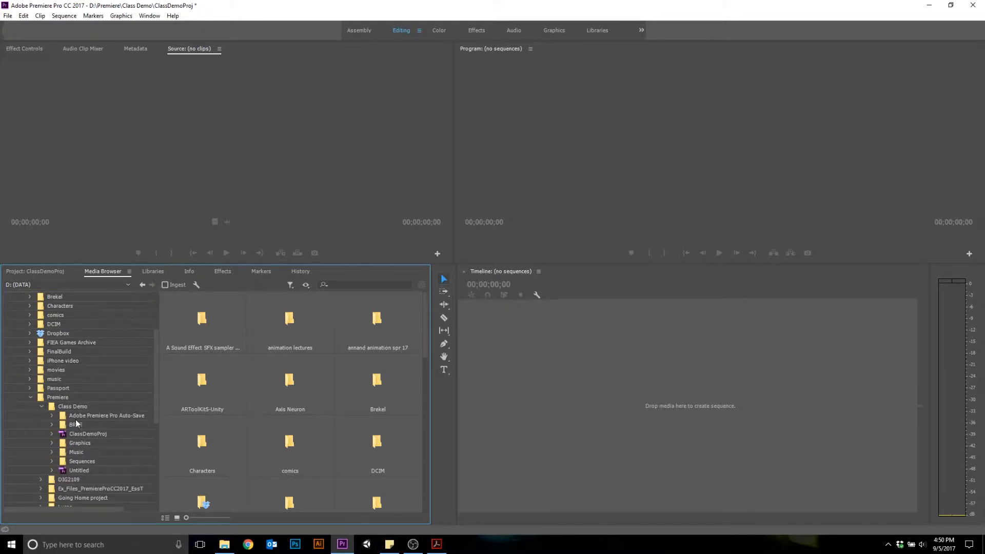
{"action": "left_click", "coordinate": [58, 398]}
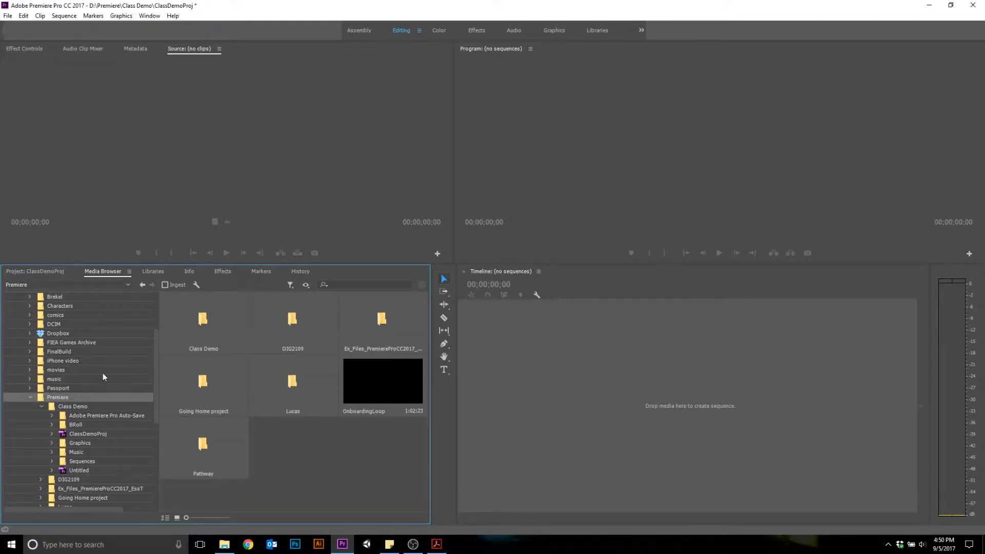
{"action": "double_click", "coordinate": [204, 336]}
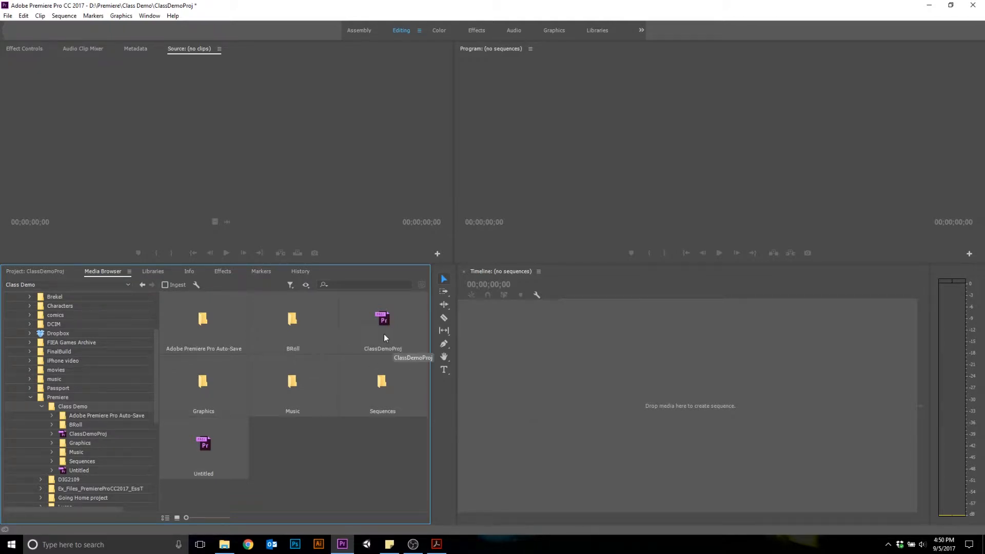
{"action": "left_click", "coordinate": [294, 331]}
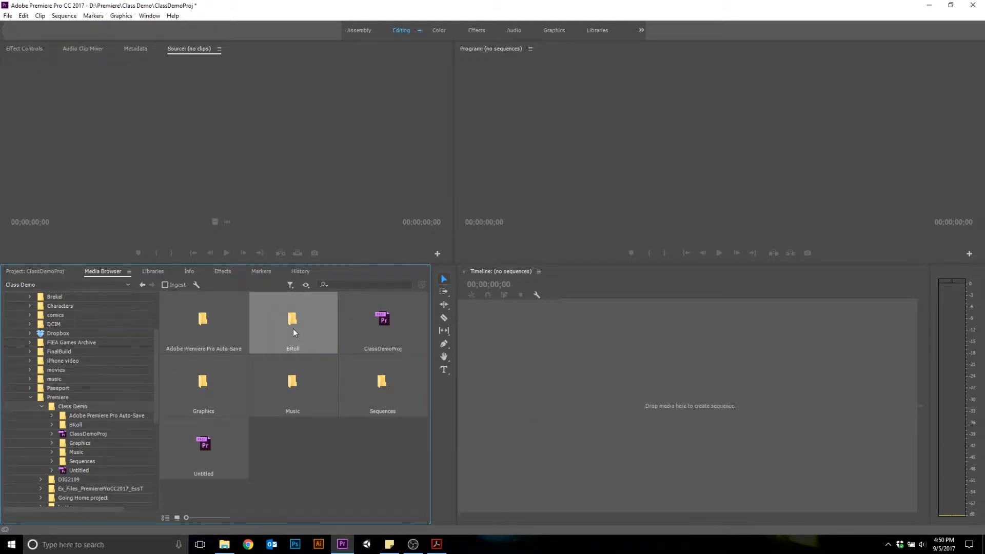
Step: Open the BRoll folder and import all five of its video clips into the project
{"action": "double_click", "coordinate": [281, 325]}
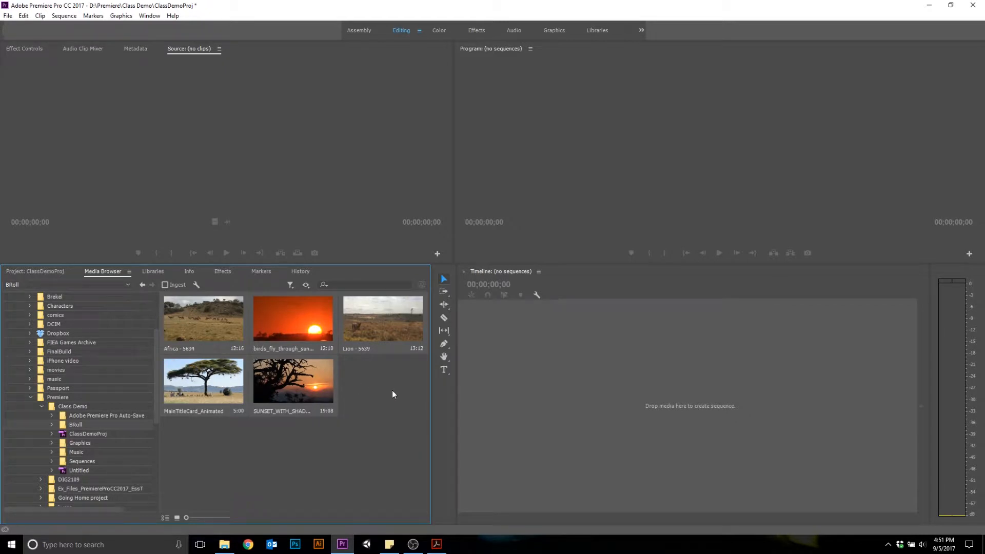
{"action": "left_click_drag", "start_coordinate": [400, 420], "coordinate": [194, 318]}
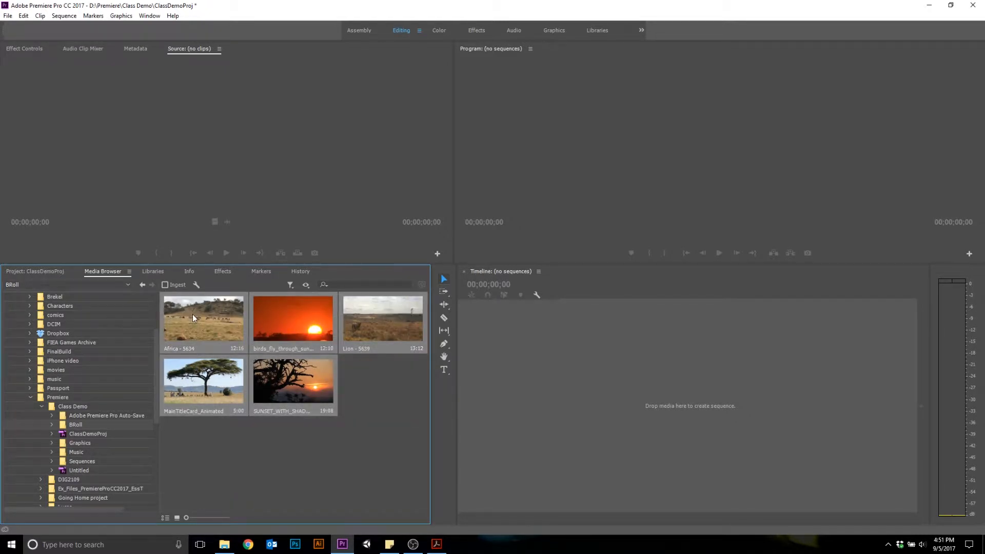
{"action": "right_click", "coordinate": [193, 315]}
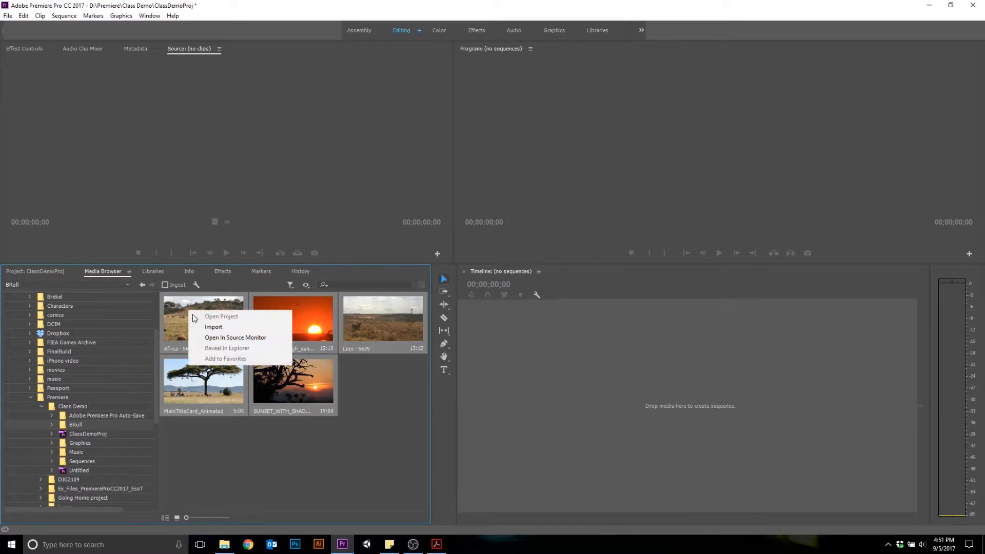
{"action": "left_click", "coordinate": [256, 331]}
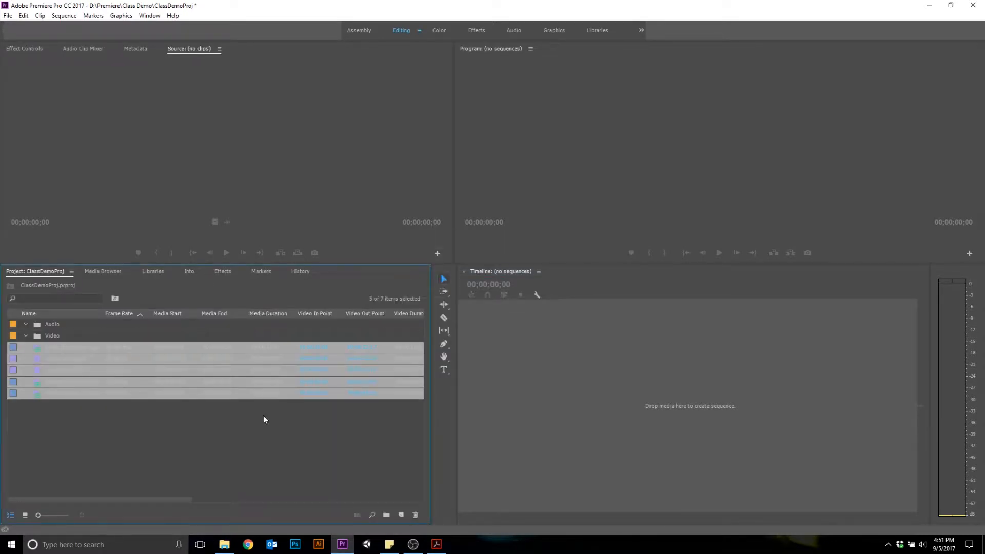
{"action": "left_click", "coordinate": [190, 431]}
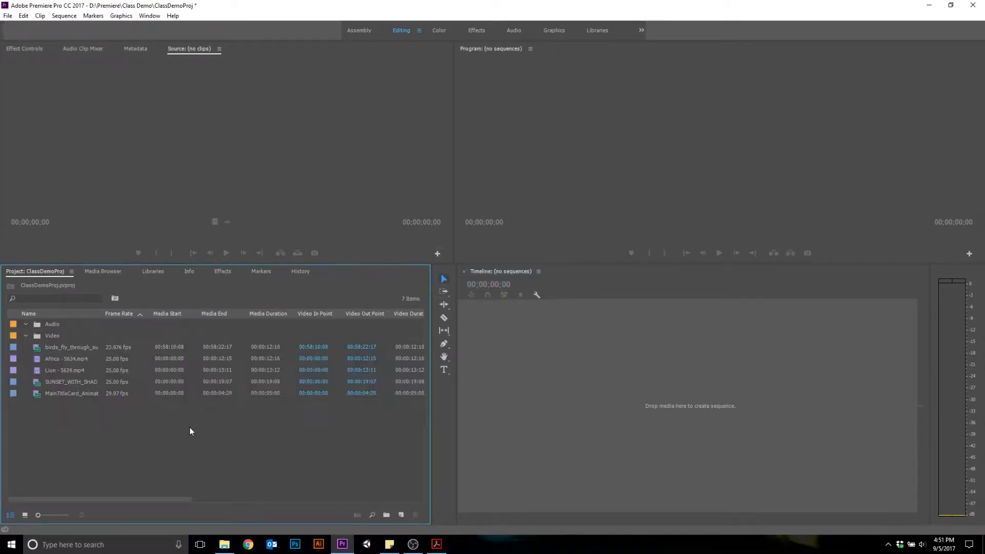
Step: Move the five imported video clips, from birds_fly_through_sunset to MainTitleCard_Animated, into the Video bin
{"action": "left_click", "coordinate": [81, 348]}
{"action": "mouse_move", "coordinate": [88, 391]}
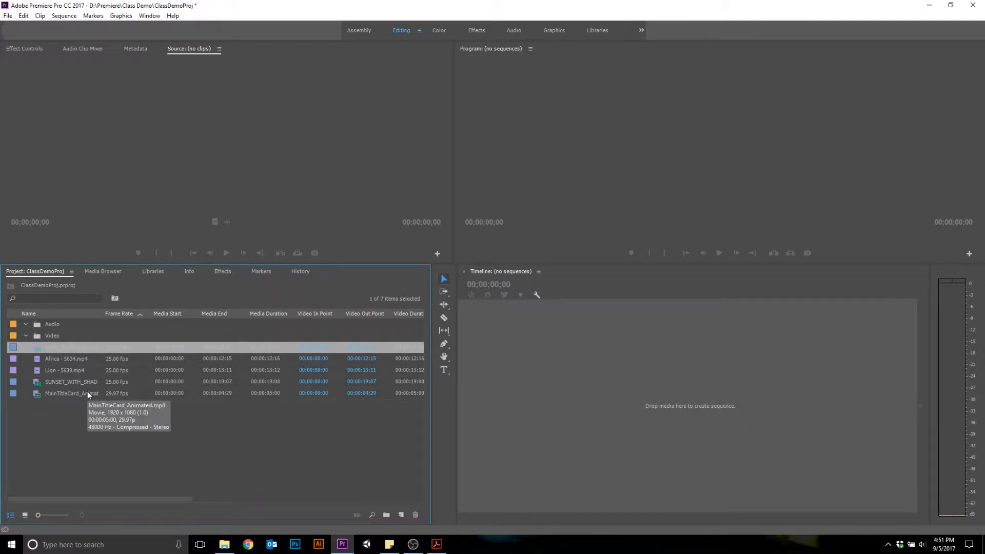
{"action": "left_click", "coordinate": [80, 392], "text": "shift"}
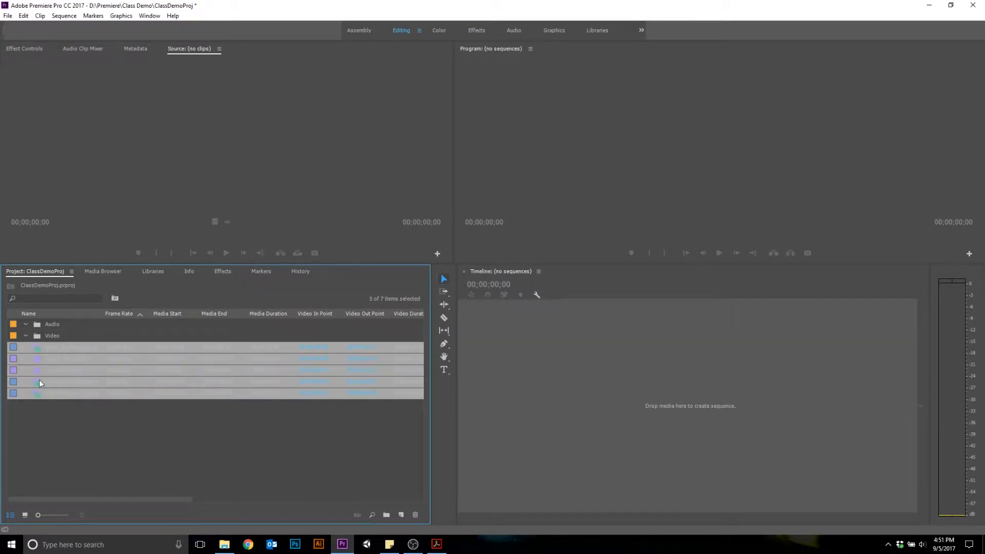
{"action": "left_click_drag", "start_coordinate": [72, 347], "coordinate": [49, 334]}
{"action": "left_click_drag", "start_coordinate": [37, 336], "coordinate": [38, 336]}
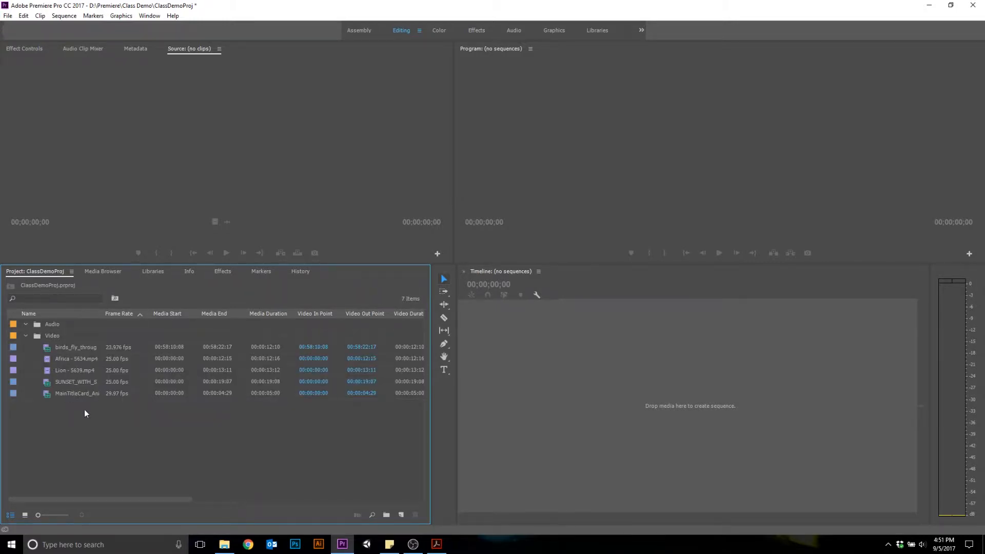
Step: Expand and collapse the Video and Audio bins to examine what each one contains, leaving the Video bin collapsed
{"action": "left_click", "coordinate": [27, 336]}
{"action": "left_click", "coordinate": [26, 336]}
{"action": "left_click", "coordinate": [26, 336]}
{"action": "left_click", "coordinate": [26, 324]}
{"action": "left_click", "coordinate": [26, 335]}
{"action": "left_click", "coordinate": [26, 336]}
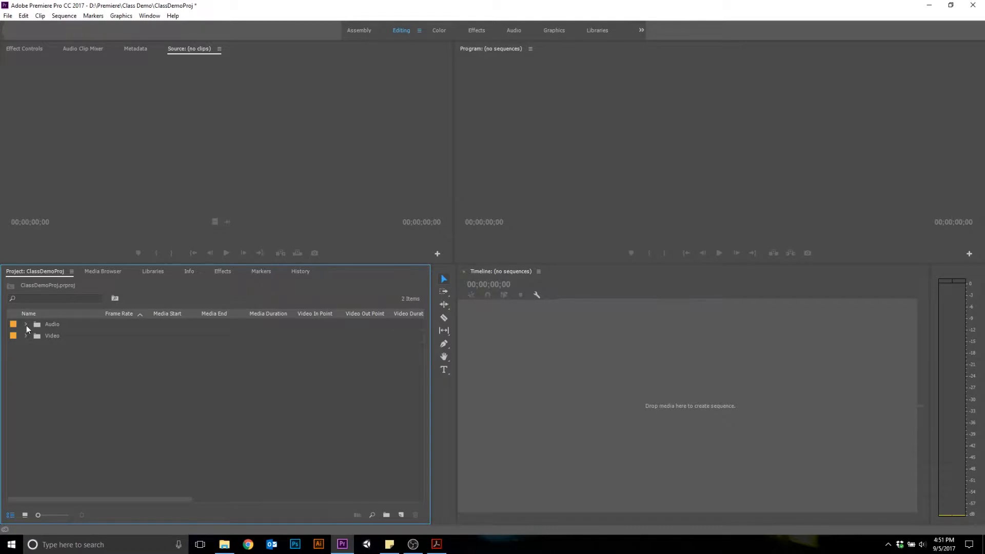
{"action": "left_click", "coordinate": [25, 337]}
{"action": "left_click", "coordinate": [26, 336]}
{"action": "left_click", "coordinate": [26, 336]}
{"action": "left_click", "coordinate": [41, 335]}
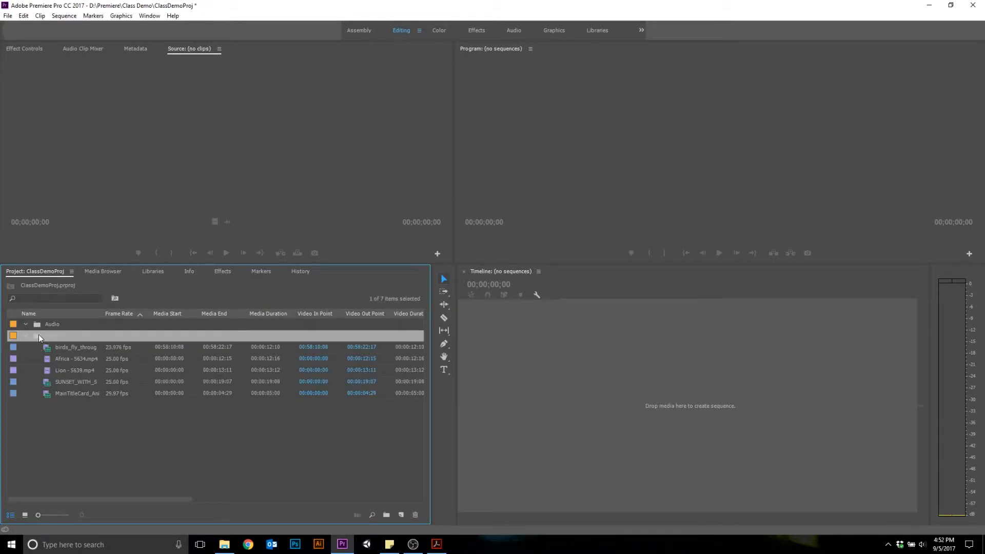
{"action": "left_click", "coordinate": [26, 335]}
{"action": "left_click", "coordinate": [26, 336]}
{"action": "left_click", "coordinate": [27, 337]}
{"action": "left_click", "coordinate": [79, 376]}
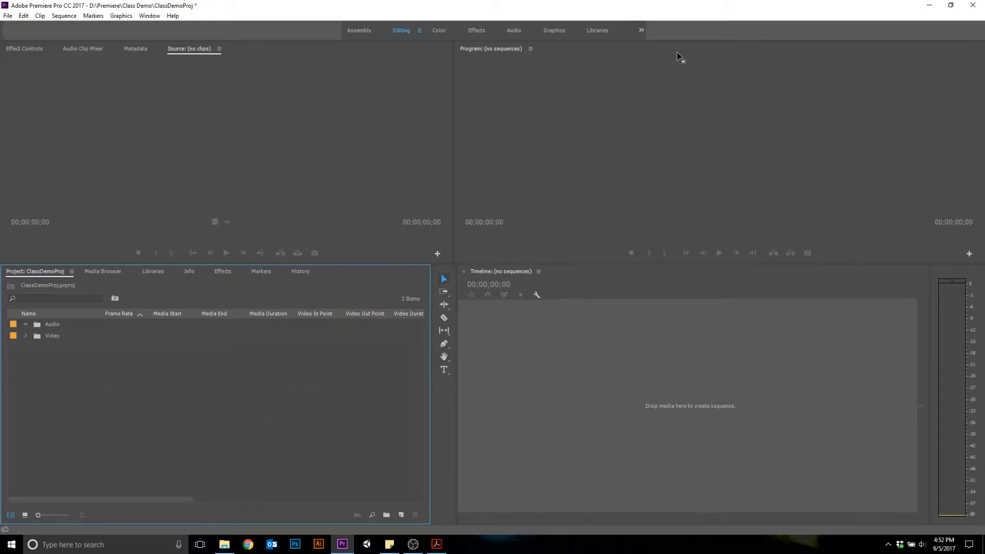
Step: Return to the Media Browser and open the Music folder inside Class Demo
{"action": "left_click", "coordinate": [102, 271]}
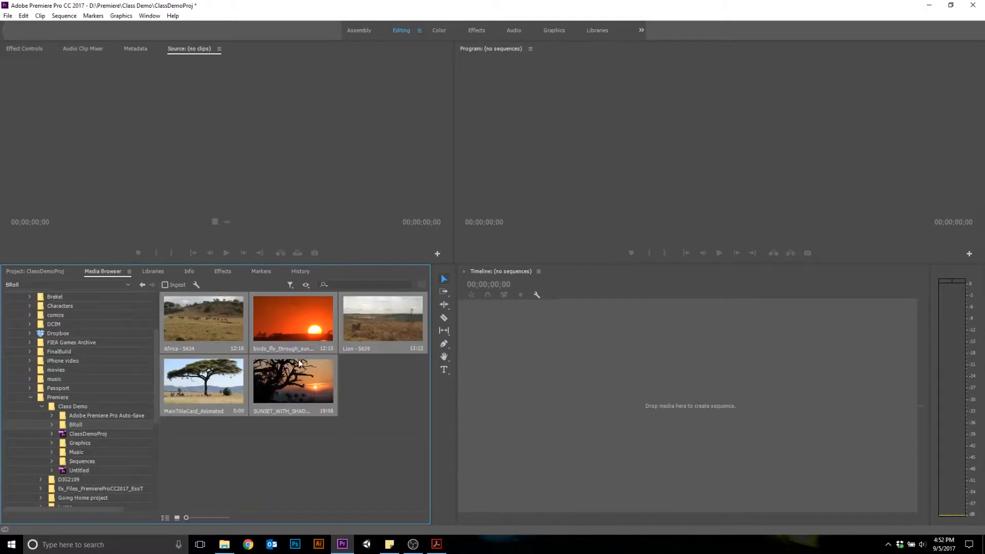
{"action": "left_click", "coordinate": [80, 454]}
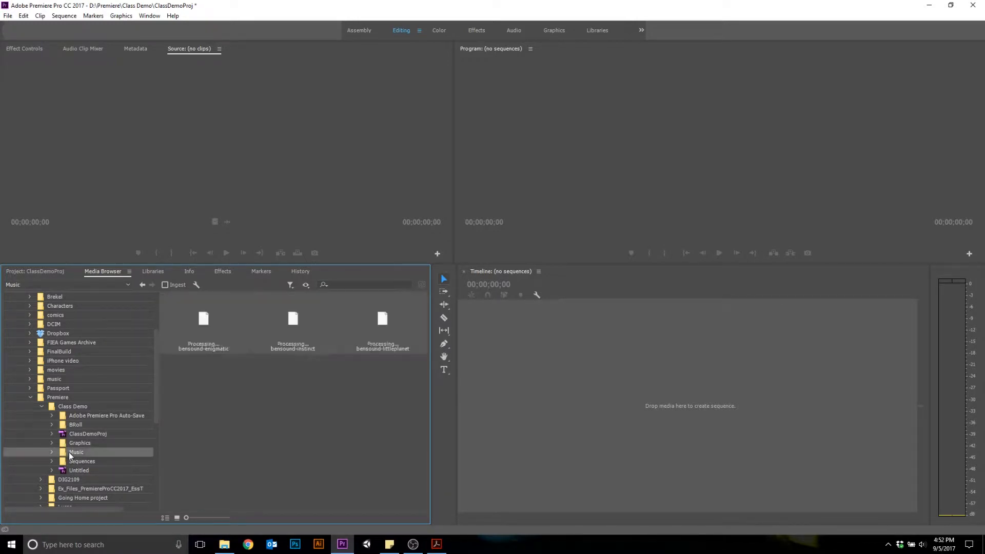
{"action": "left_click", "coordinate": [384, 404]}
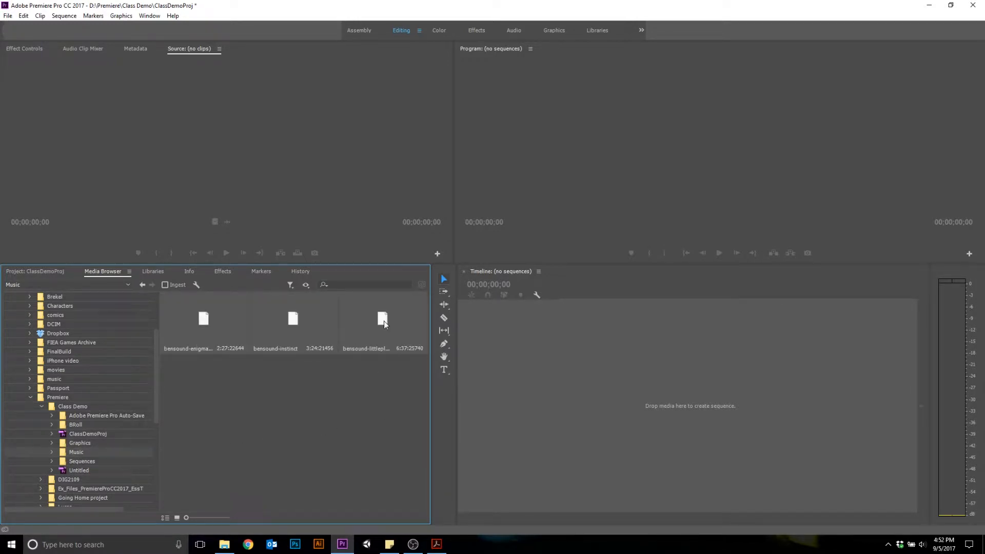
Step: Look over the three bensound tracks in the Music folder by selecting them one at a time
{"action": "left_click", "coordinate": [396, 326]}
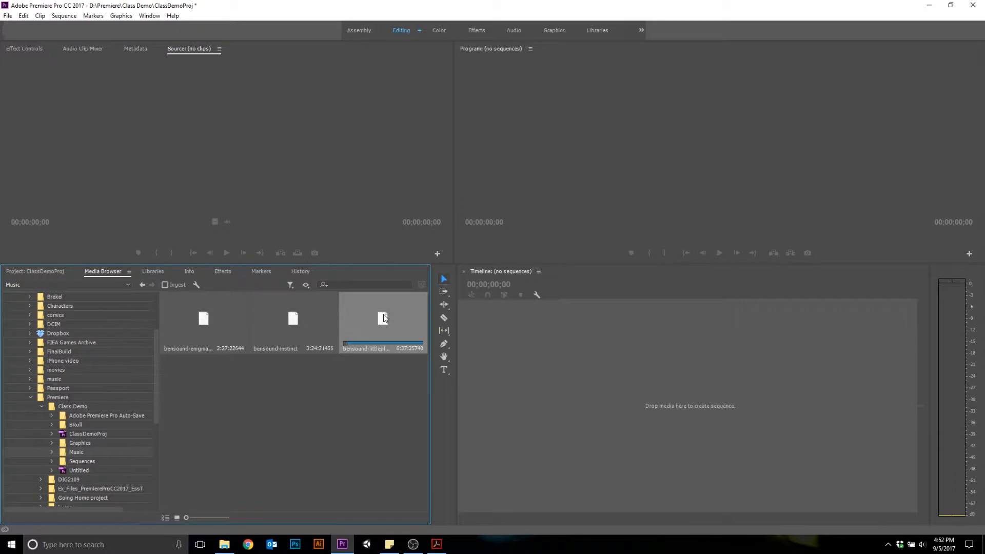
{"action": "left_click", "coordinate": [204, 329]}
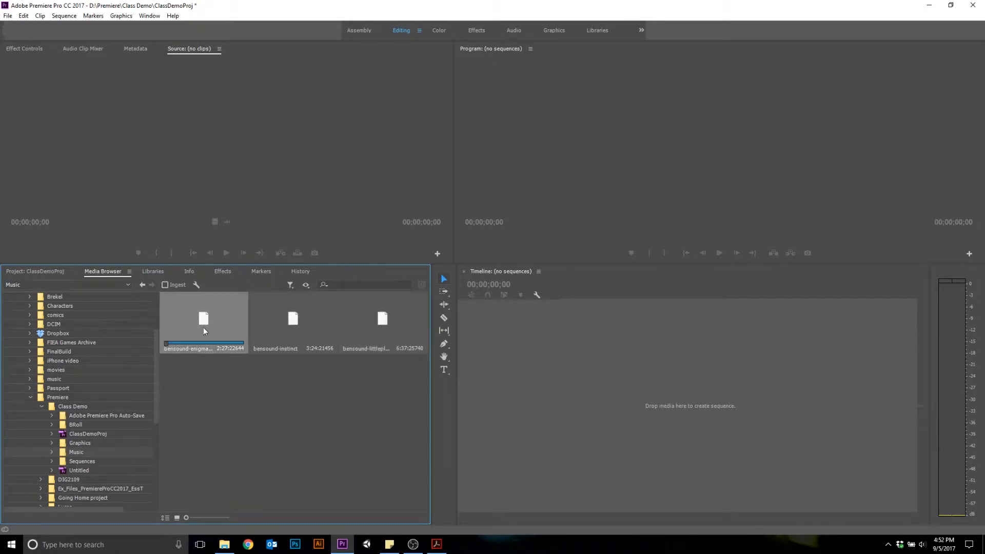
{"action": "left_click", "coordinate": [307, 321]}
{"action": "left_click", "coordinate": [377, 316]}
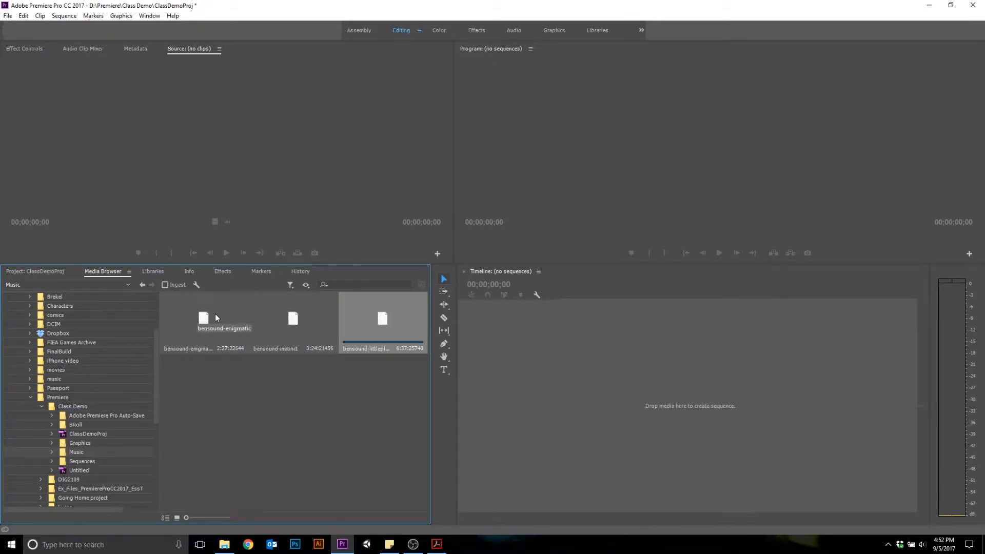
{"action": "left_click", "coordinate": [215, 314]}
{"action": "left_click", "coordinate": [386, 322]}
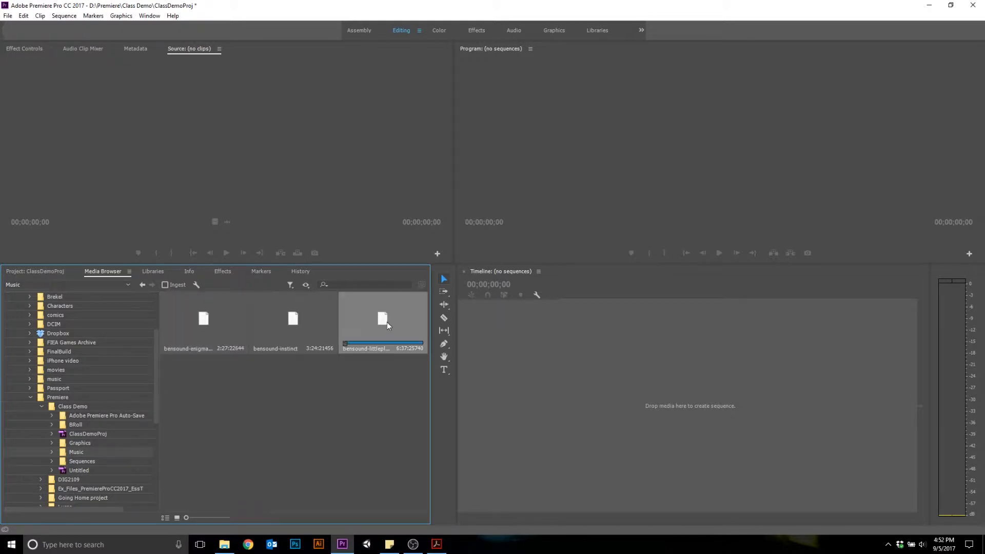
{"action": "left_click", "coordinate": [287, 330]}
{"action": "left_click", "coordinate": [204, 338]}
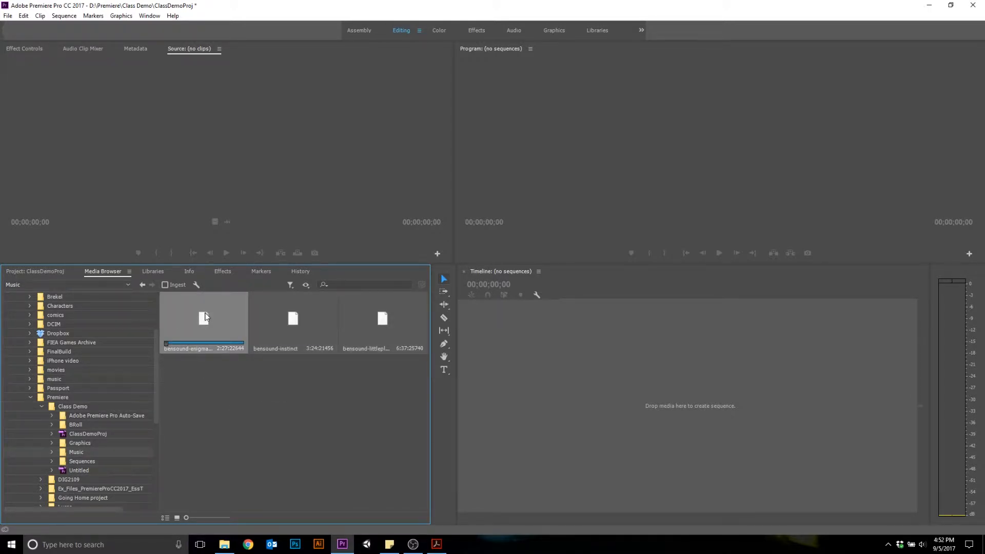
Step: Open bensound-enigmatic in the Source Monitor, play part of the track and stop it
{"action": "double_click", "coordinate": [205, 317]}
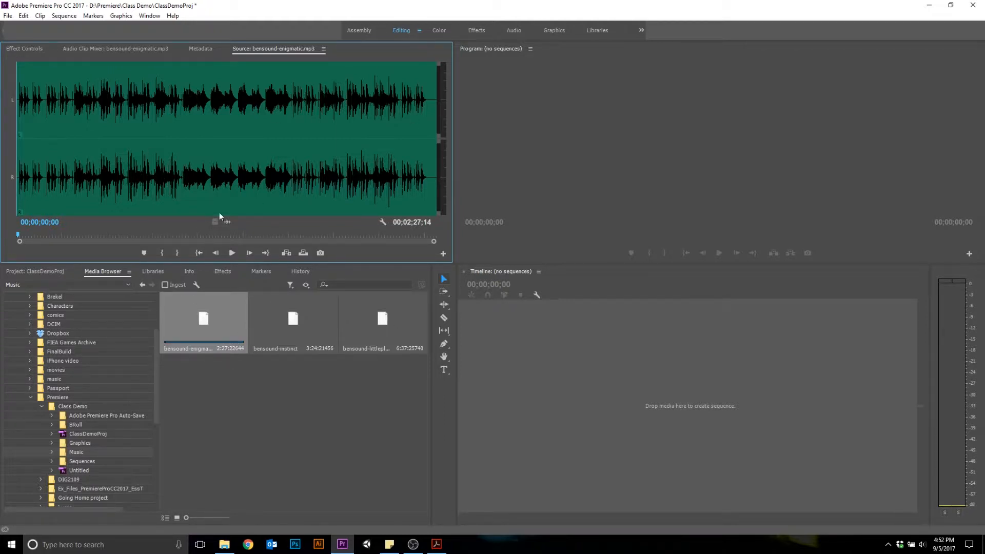
{"action": "left_click", "coordinate": [231, 253]}
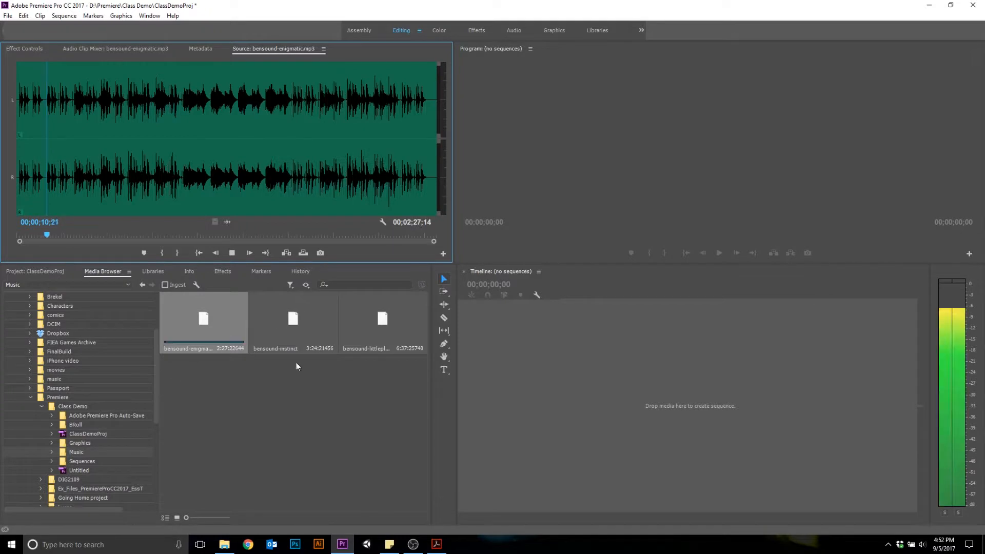
{"action": "left_click", "coordinate": [232, 255]}
Step: Import all three bensound tracks from the Music folder into the project
{"action": "left_click_drag", "start_coordinate": [395, 385], "coordinate": [226, 320]}
{"action": "right_click", "coordinate": [226, 320]}
{"action": "left_click", "coordinate": [286, 333]}
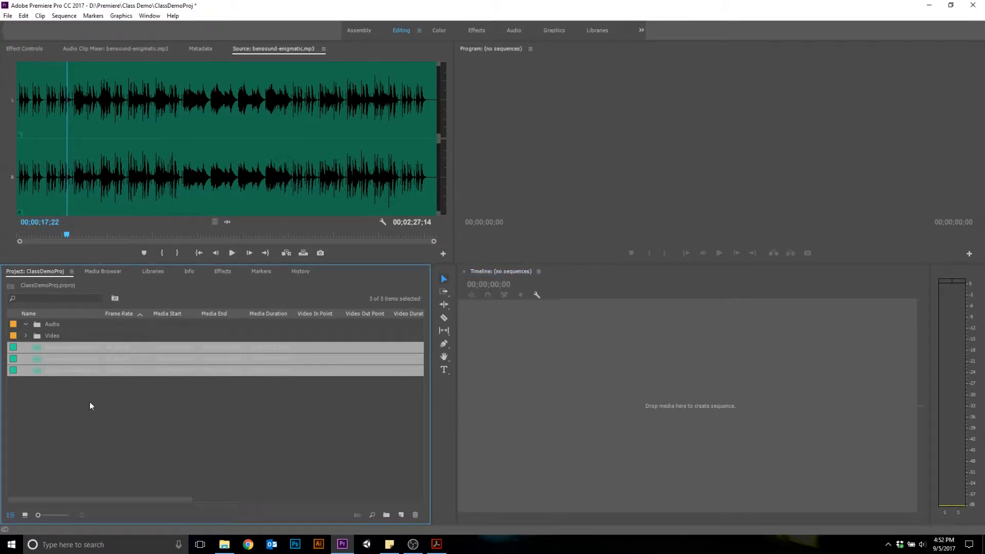
Step: Move the three imported music tracks into the Audio bin and expand both the Audio and Video bins
{"action": "left_click_drag", "start_coordinate": [97, 394], "coordinate": [57, 326]}
{"action": "left_click", "coordinate": [25, 324]}
{"action": "left_click", "coordinate": [25, 324]}
{"action": "left_click", "coordinate": [25, 370]}
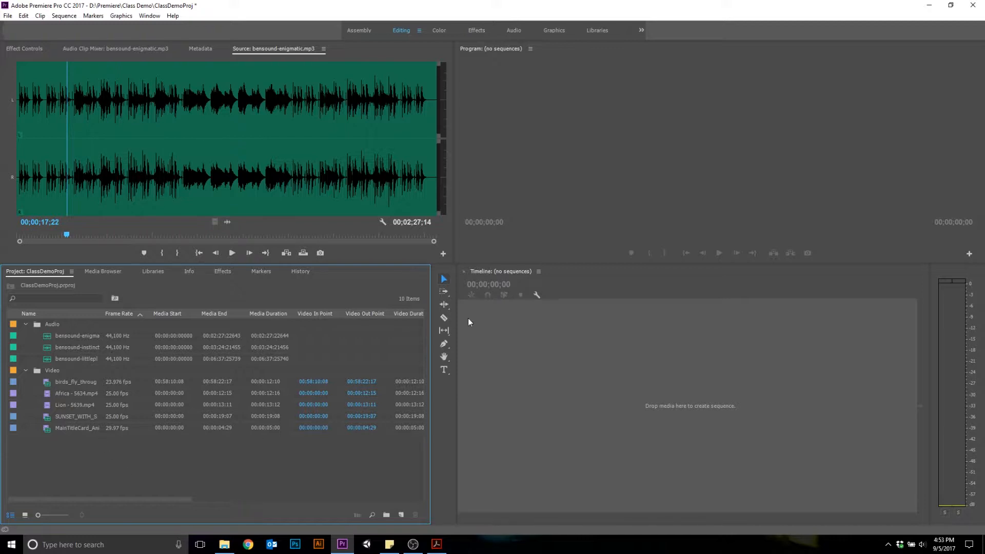
Step: Open the birds_fly_through_sunset clip in the Source Monitor and view its playback resolution options
{"action": "double_click", "coordinate": [63, 383]}
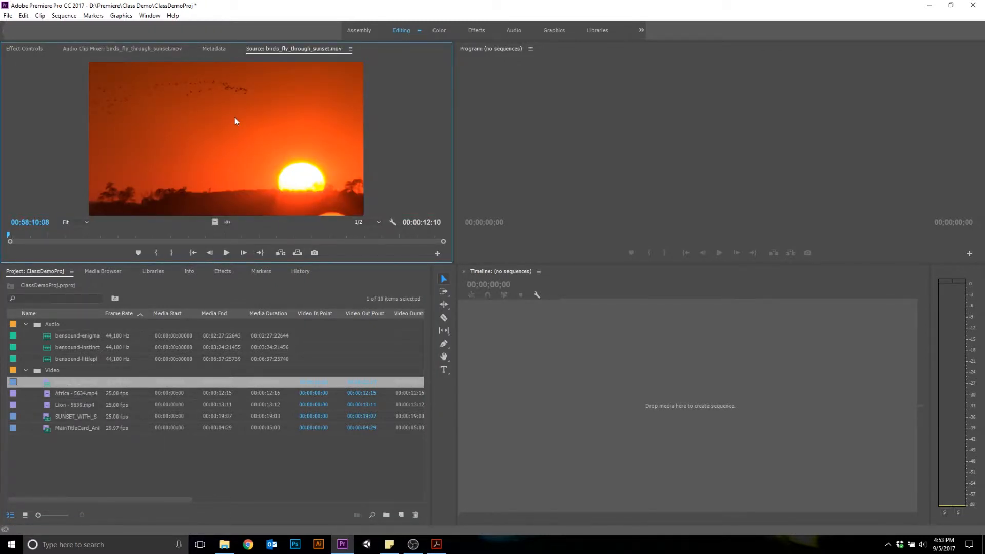
{"action": "left_click", "coordinate": [380, 222]}
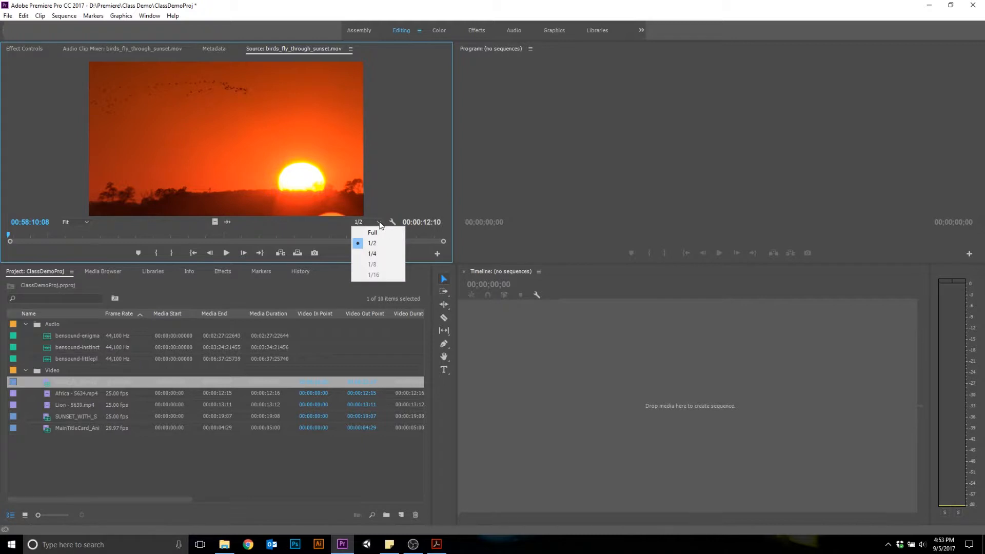
{"action": "left_click", "coordinate": [383, 183]}
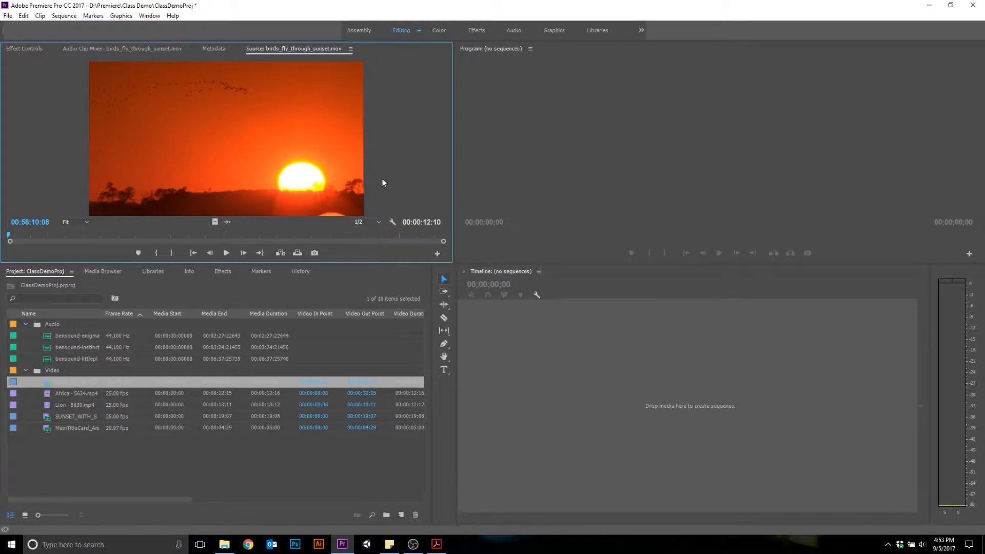
Step: Try the 1/4, Full and 1/2 playback resolutions on the sunset clip, ending on Full
{"action": "left_click", "coordinate": [374, 222]}
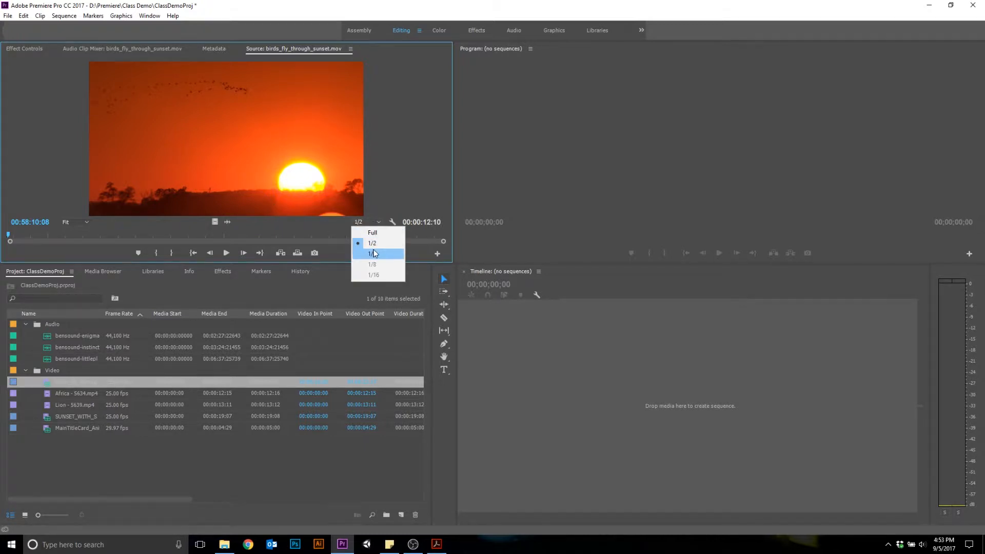
{"action": "left_click", "coordinate": [373, 250]}
{"action": "left_click", "coordinate": [377, 222]}
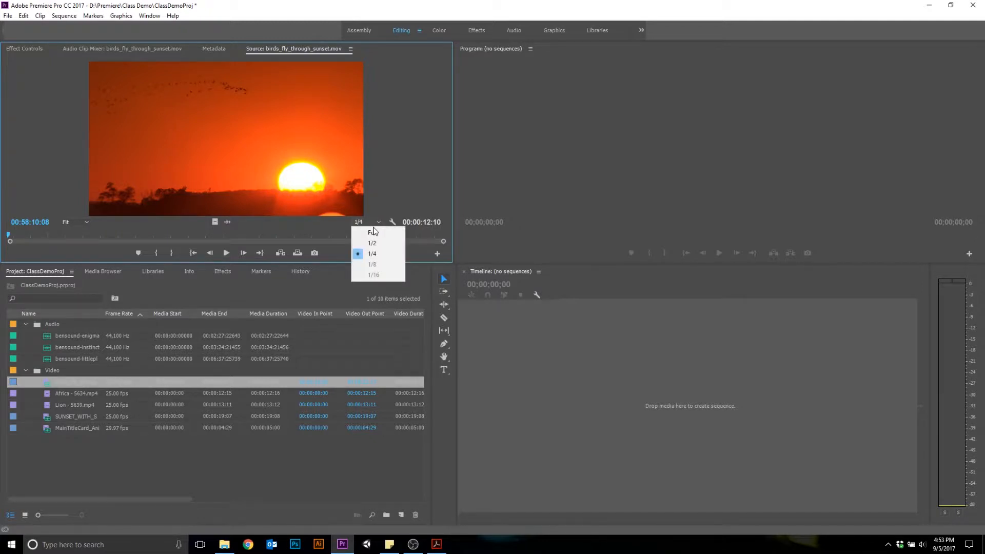
{"action": "left_click", "coordinate": [374, 234]}
{"action": "left_click", "coordinate": [378, 222]}
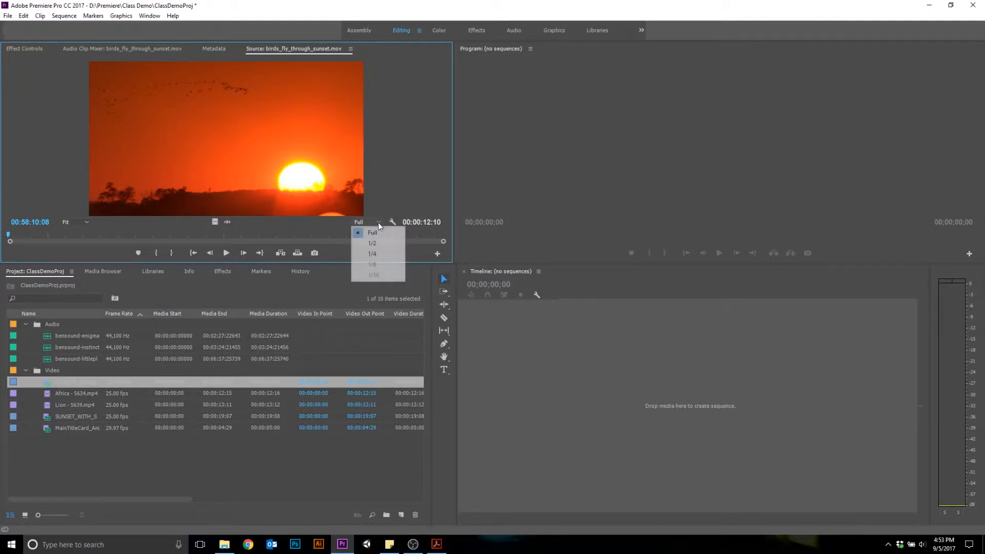
{"action": "left_click", "coordinate": [374, 244]}
{"action": "left_click", "coordinate": [377, 222]}
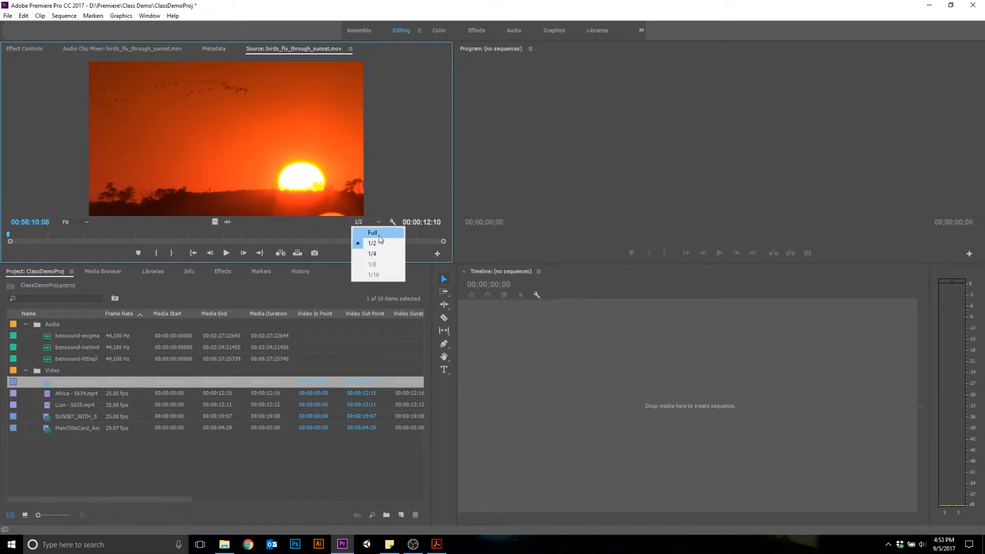
{"action": "left_click", "coordinate": [373, 232]}
{"action": "left_click", "coordinate": [370, 223]}
{"action": "left_click", "coordinate": [373, 233]}
{"action": "left_click", "coordinate": [373, 223]}
{"action": "left_click", "coordinate": [373, 234]}
Step: Set the sunset clip's playback resolution to 1/2 and return the playhead to the start of the clip
{"action": "left_click", "coordinate": [375, 223]}
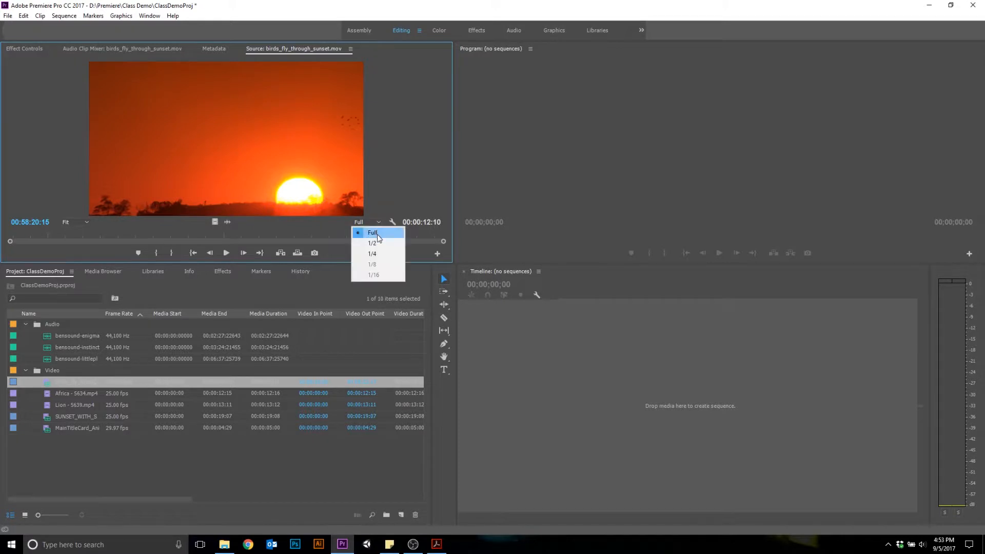
{"action": "left_click", "coordinate": [378, 242]}
{"action": "left_click_drag", "start_coordinate": [371, 235], "coordinate": [5, 216]}
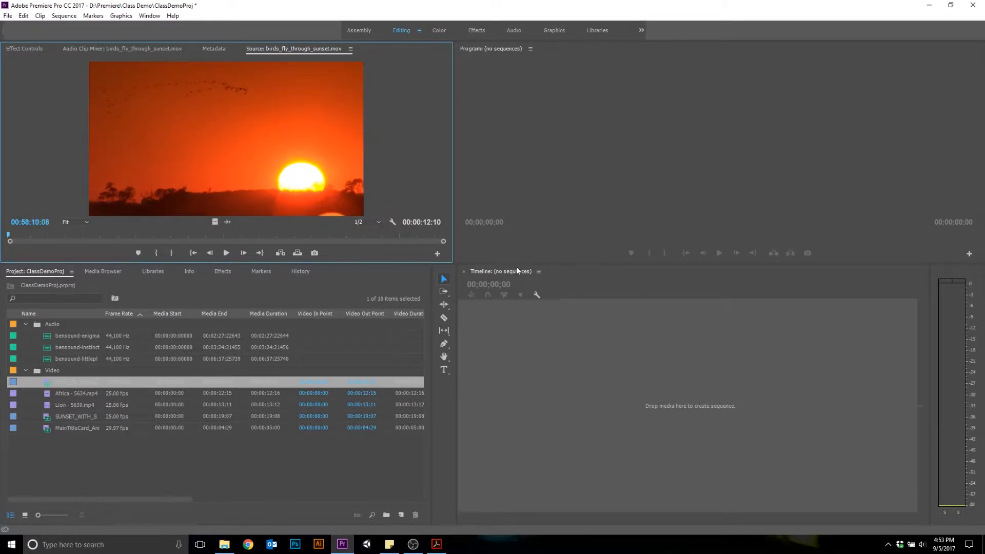
Step: Make the Source and Program monitors taller and play the sunset clip in the Source Monitor
{"action": "left_click_drag", "start_coordinate": [456, 264], "coordinate": [453, 288]}
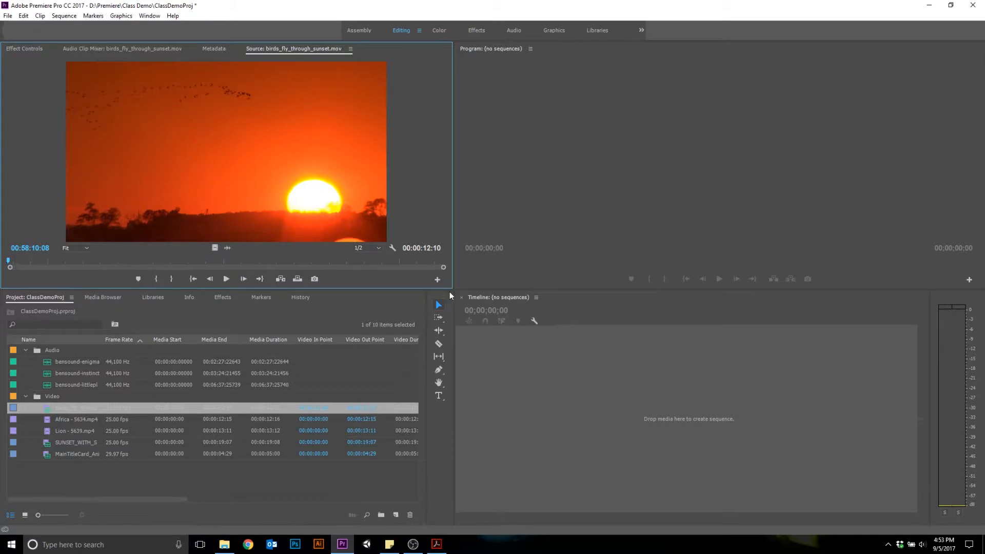
{"action": "left_click_drag", "start_coordinate": [456, 291], "coordinate": [496, 314]}
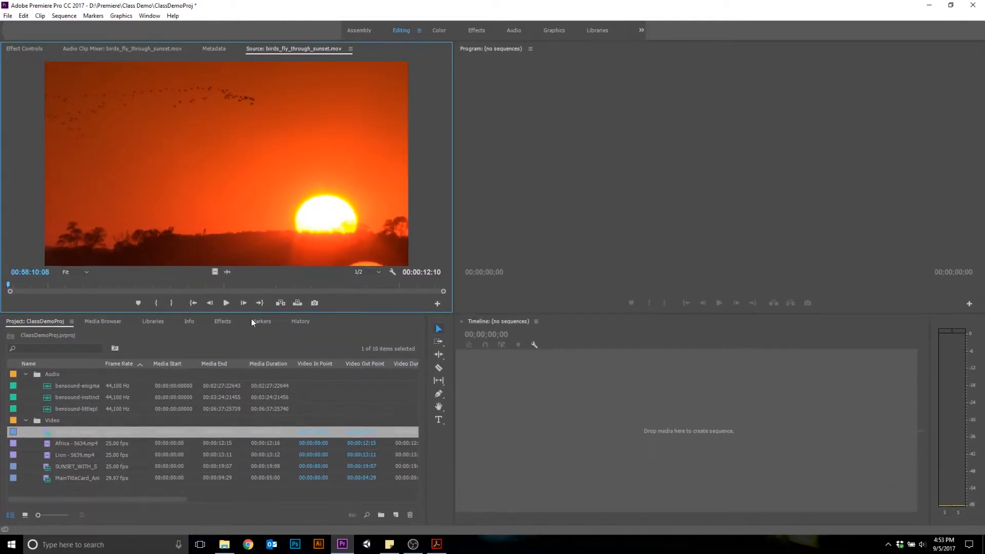
{"action": "left_click", "coordinate": [226, 303]}
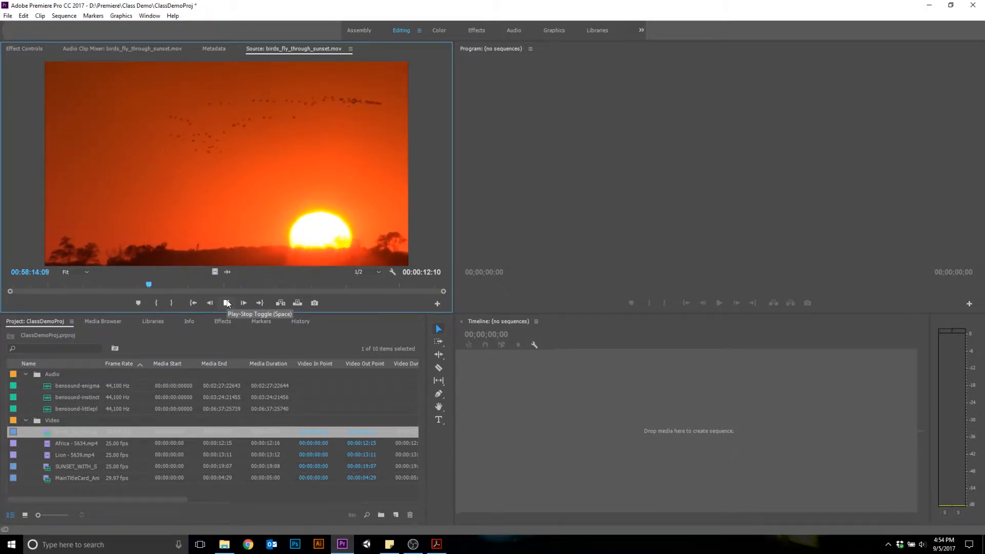
Step: Switch the birds_fly_through_sunset clip between its audio waveform and video image while it plays
{"action": "left_click", "coordinate": [227, 272]}
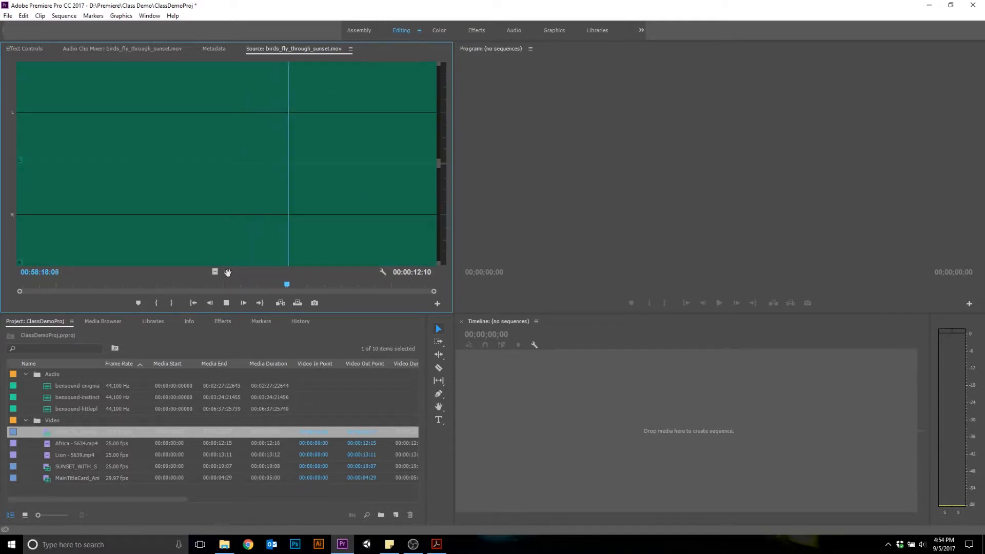
{"action": "left_click", "coordinate": [229, 273]}
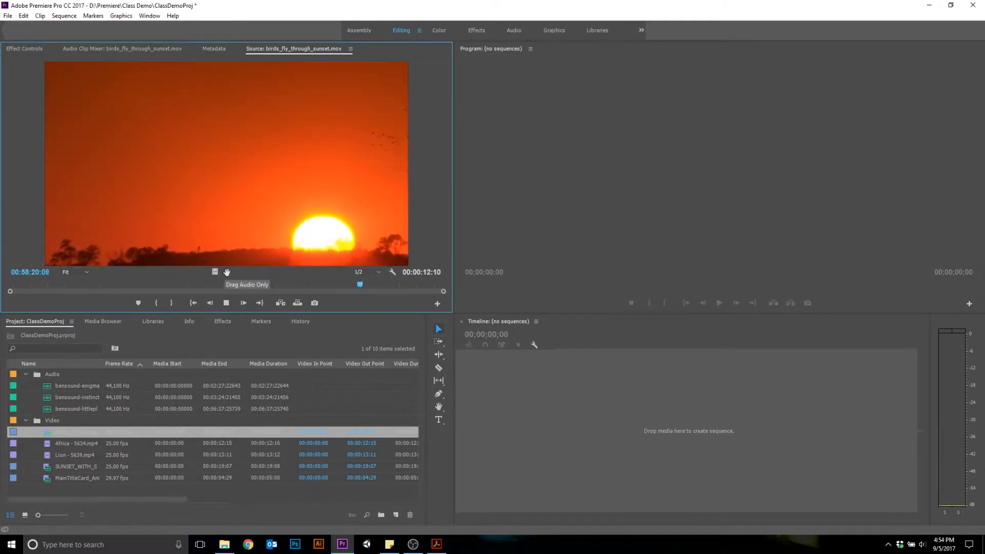
{"action": "left_click", "coordinate": [229, 273]}
{"action": "left_click", "coordinate": [215, 272]}
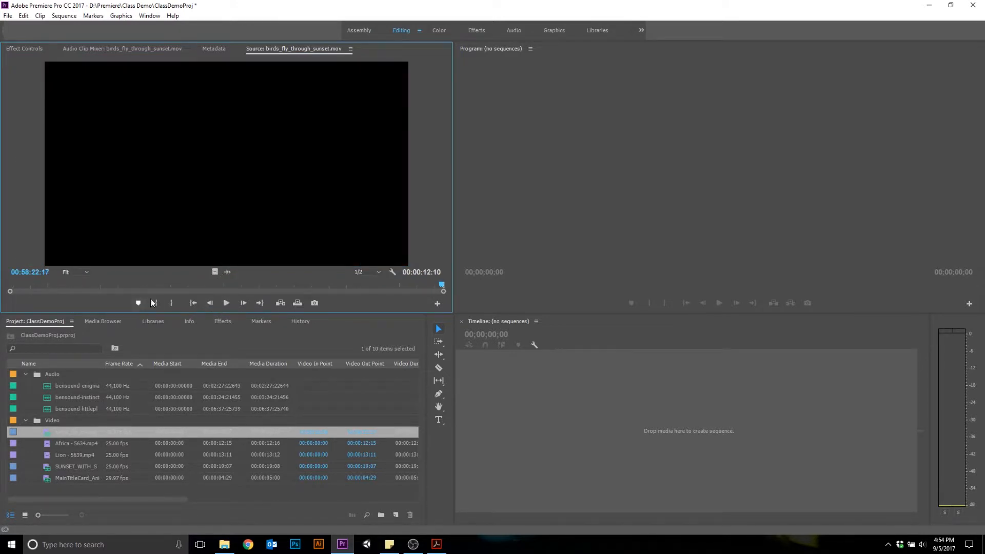
Step: Preview SUNSET_WITH_SHADOW_TREE.mp4 and MainTitleCard_Animated.mp4 from the Video bin by playing each in the Source Monitor
{"action": "left_click", "coordinate": [75, 443]}
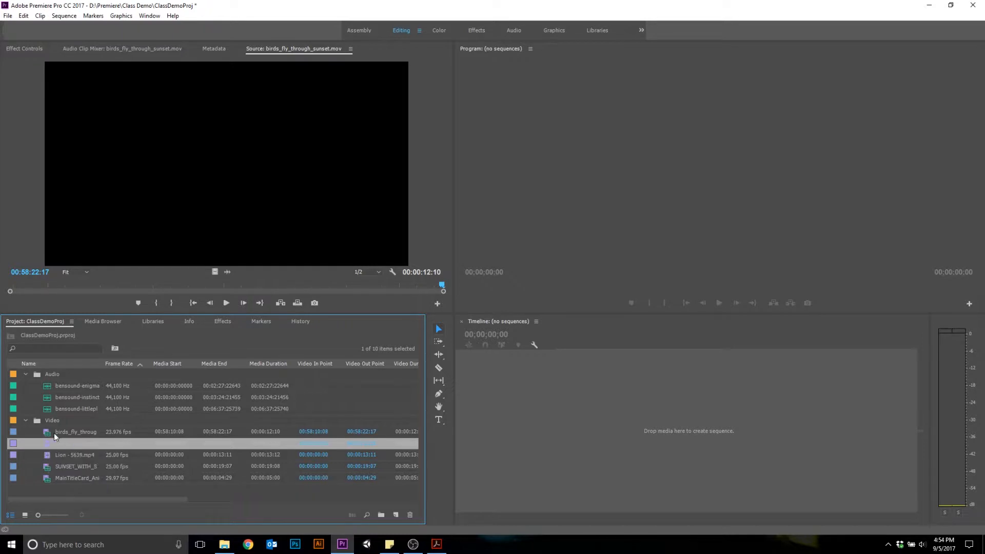
{"action": "left_click", "coordinate": [67, 434]}
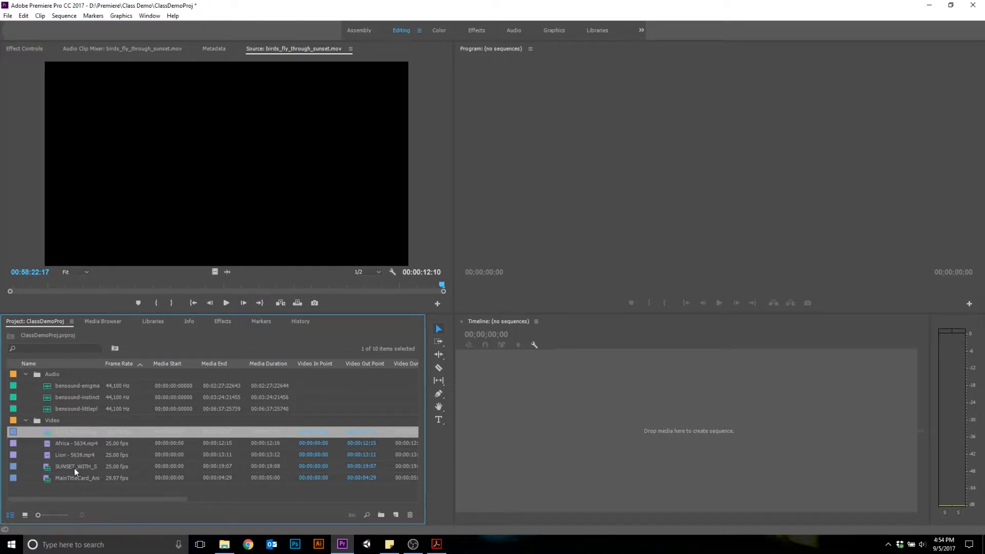
{"action": "left_click", "coordinate": [46, 468]}
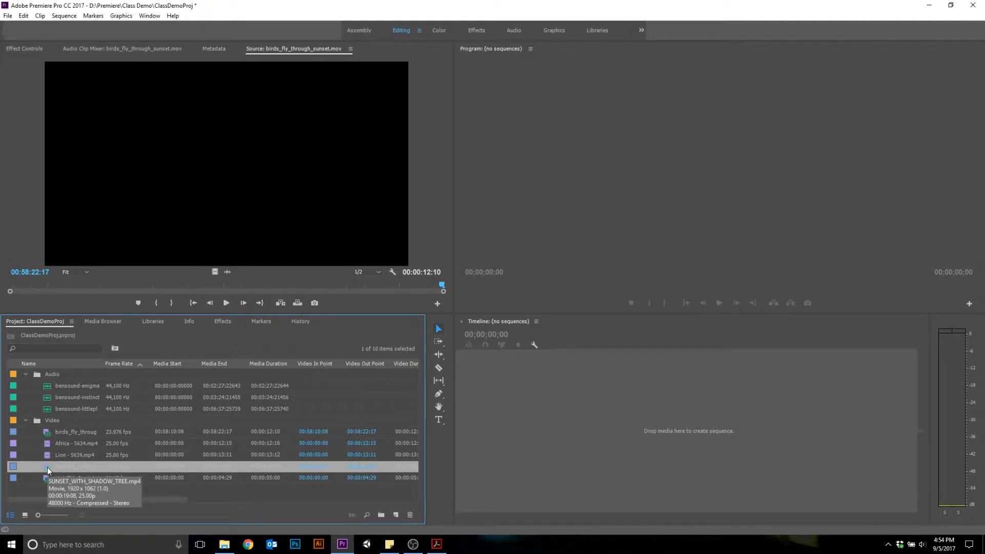
{"action": "double_click", "coordinate": [47, 467]}
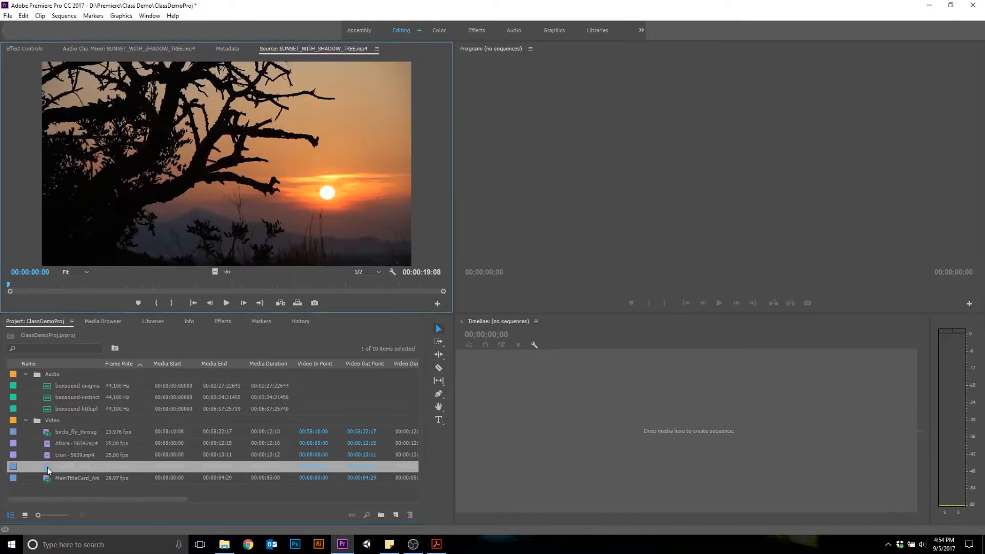
{"action": "left_click", "coordinate": [226, 303]}
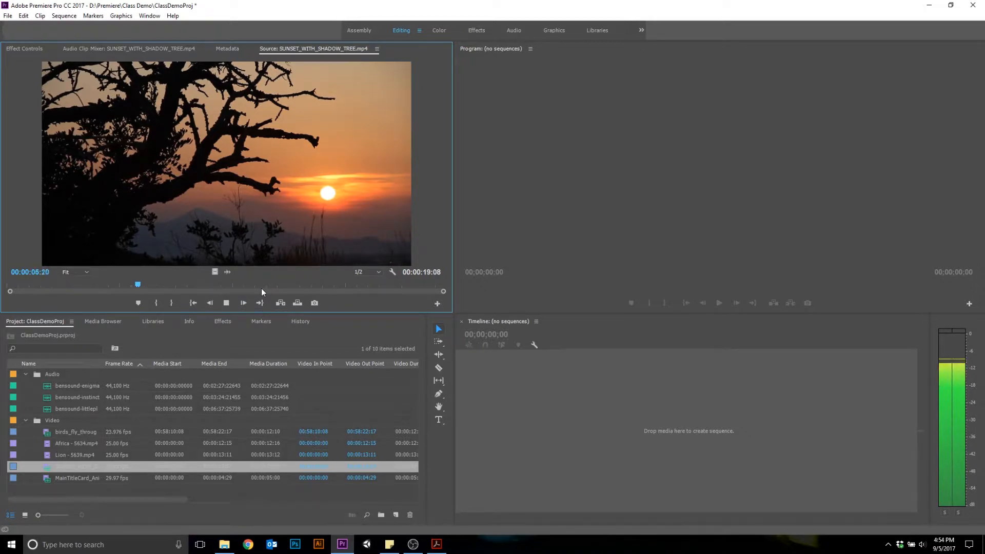
{"action": "left_click", "coordinate": [226, 304]}
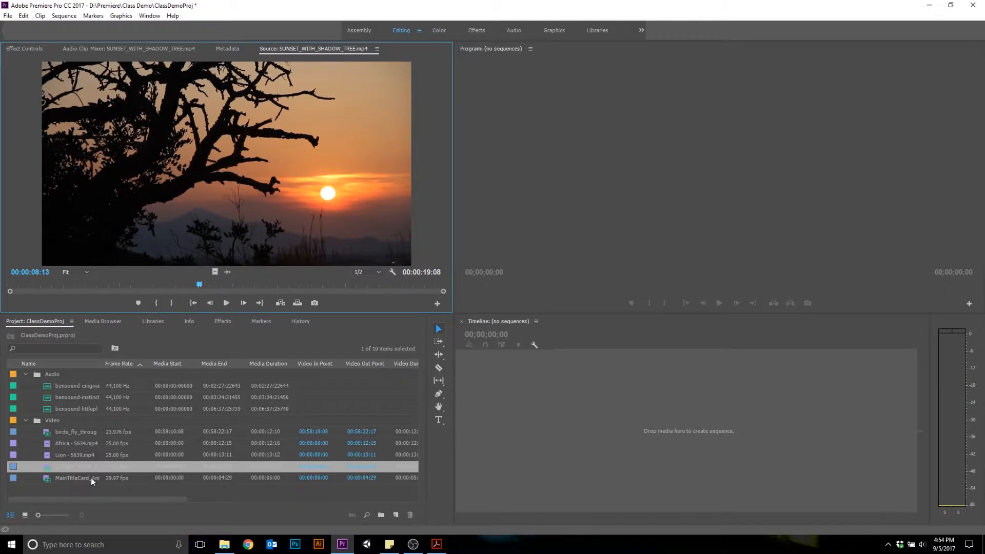
{"action": "double_click", "coordinate": [91, 479]}
{"action": "left_click", "coordinate": [227, 303]}
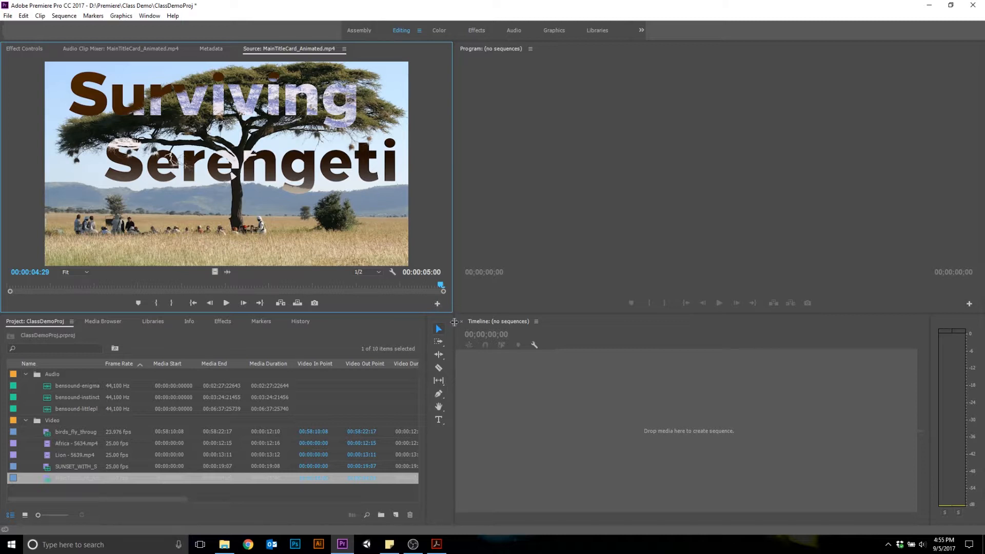
Step: Resize the workspace to give the Timeline and Program Monitor more width, and widen the Name column in the Project panel
{"action": "left_click_drag", "start_coordinate": [454, 319], "coordinate": [179, 319]}
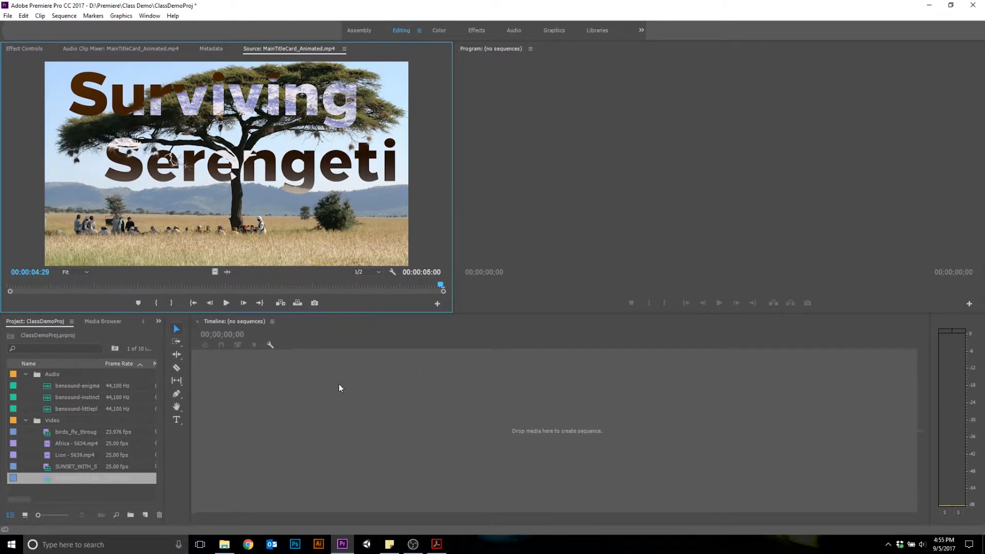
{"action": "left_click_drag", "start_coordinate": [452, 286], "coordinate": [485, 286]}
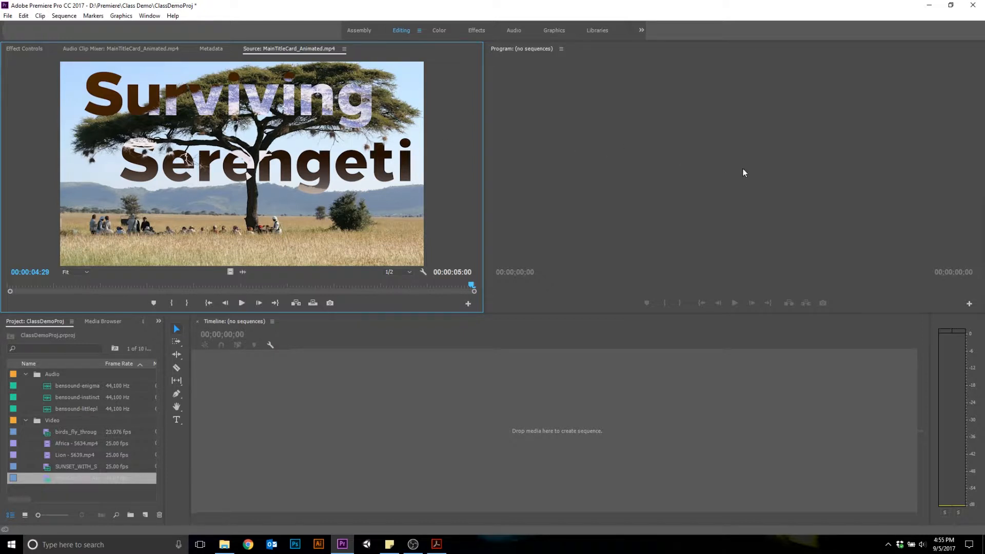
{"action": "left_click_drag", "start_coordinate": [483, 145], "coordinate": [289, 123]}
{"action": "left_click_drag", "start_coordinate": [289, 193], "coordinate": [350, 192]}
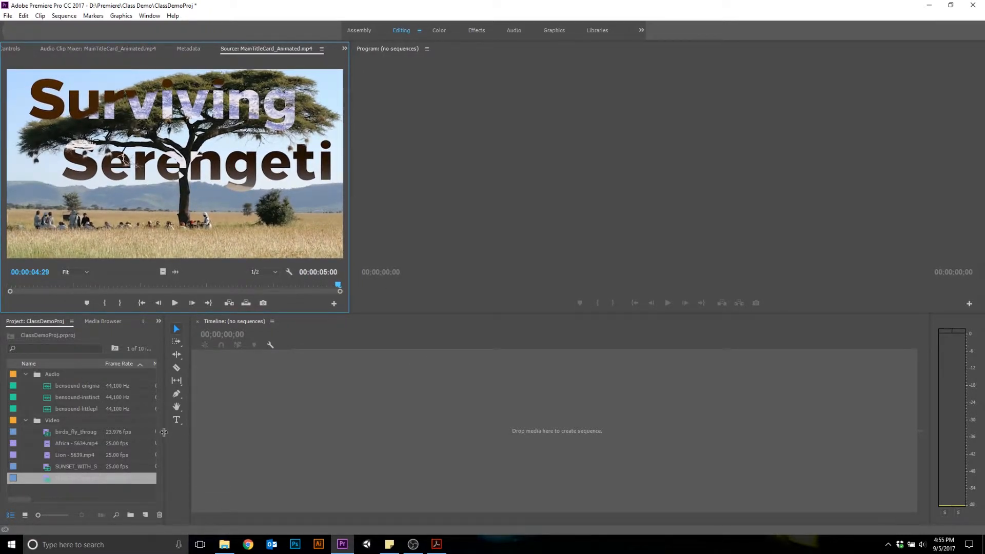
{"action": "left_click_drag", "start_coordinate": [165, 431], "coordinate": [251, 429]}
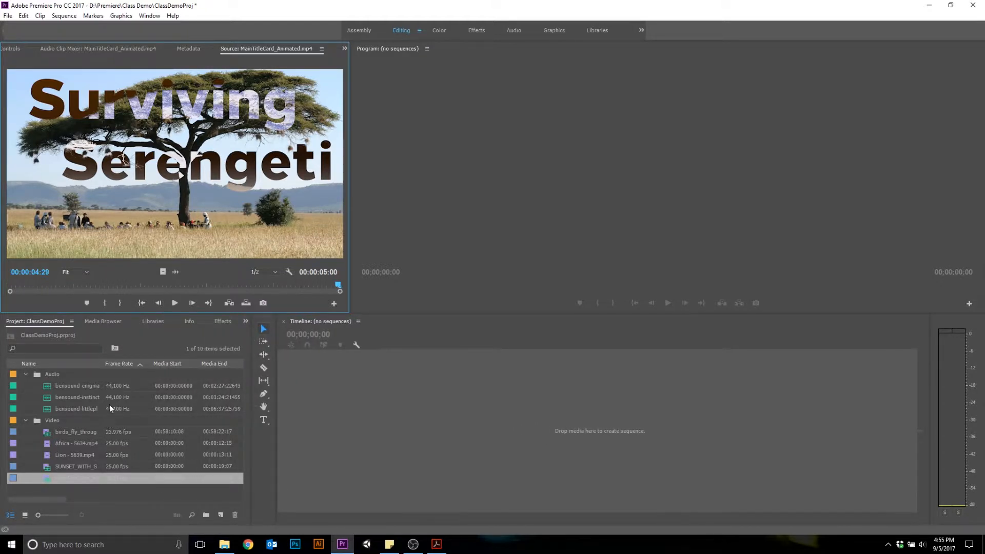
{"action": "left_click_drag", "start_coordinate": [103, 358], "coordinate": [119, 359]}
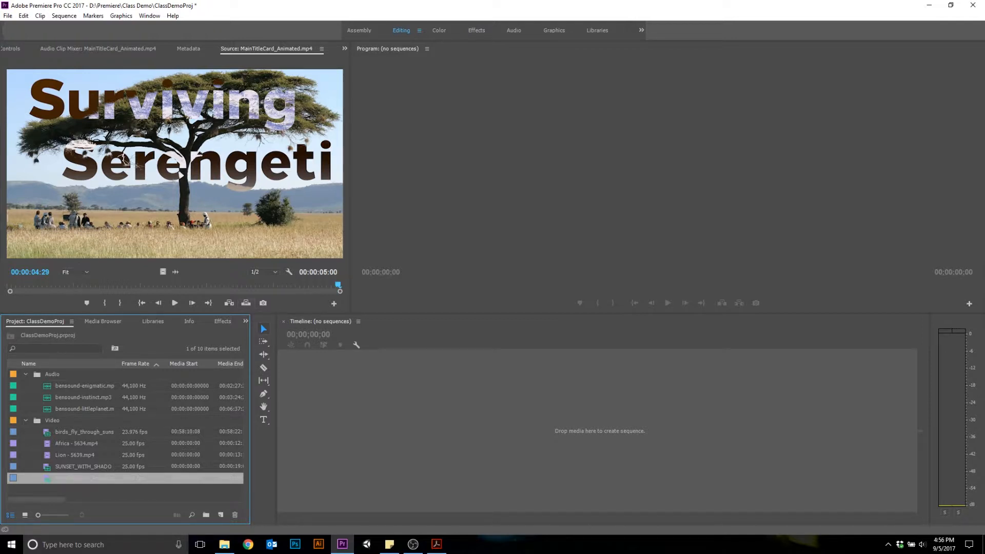
Step: Create a new sequence in the empty timeline from the MainTitleCard_Animated clip
{"action": "key", "text": "alt+Tab"}
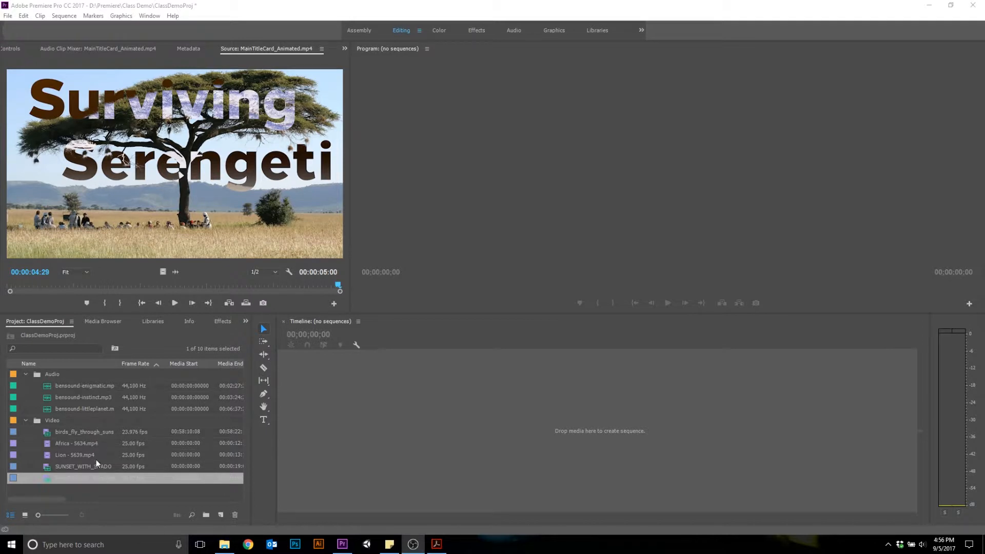
{"action": "left_click", "coordinate": [96, 420]}
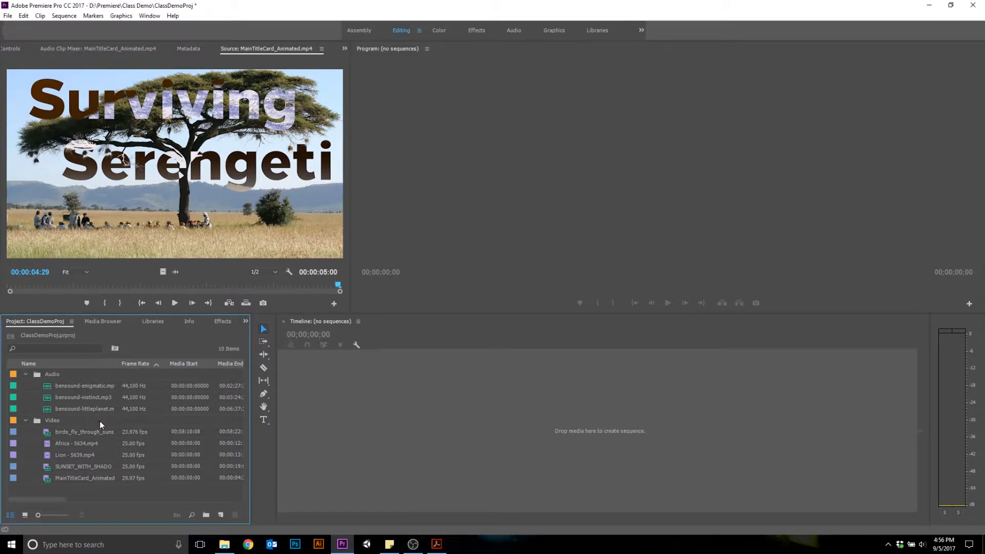
{"action": "left_click_drag", "start_coordinate": [73, 478], "coordinate": [384, 413]}
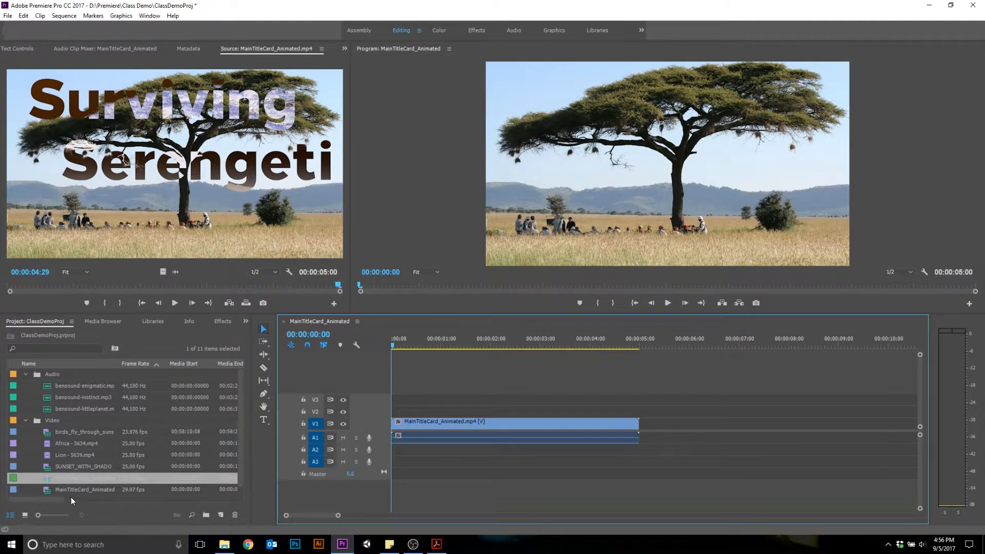
{"action": "left_click", "coordinate": [92, 378]}
{"action": "left_click", "coordinate": [88, 469]}
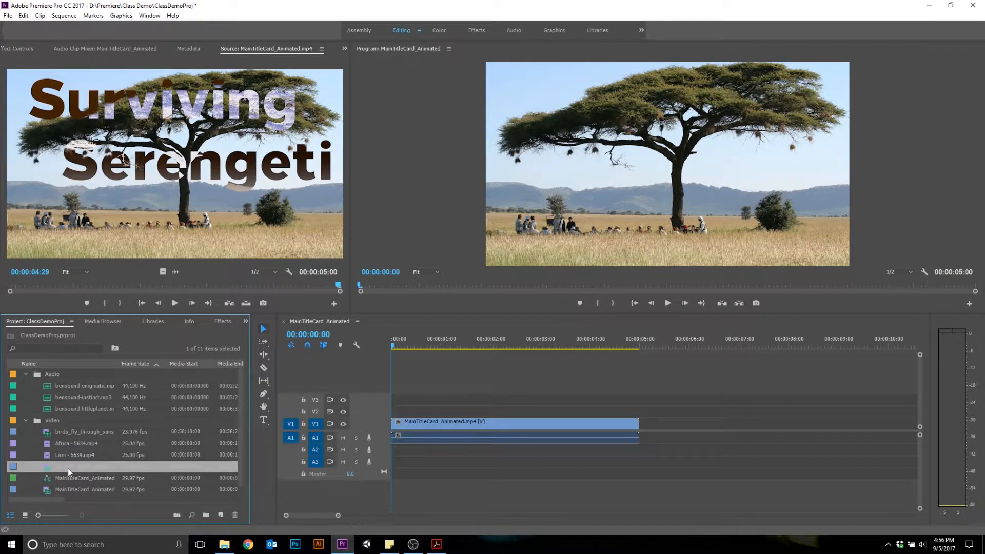
Step: In the Appearance preferences, set brightness almost to the lightest, darken the Interactive Controls, and reset the Focus Indicators to default
{"action": "left_click", "coordinate": [24, 16]}
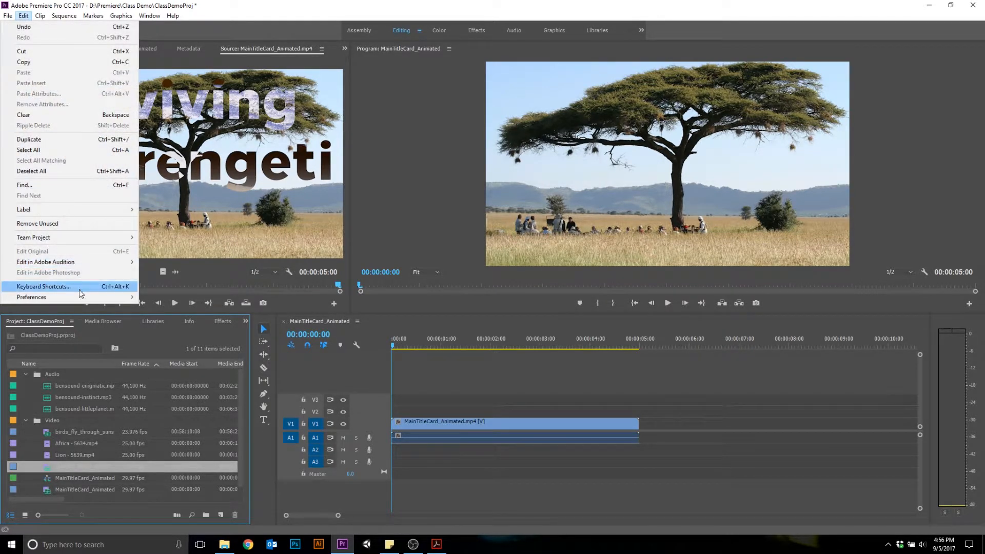
{"action": "mouse_move", "coordinate": [81, 297]}
{"action": "left_click", "coordinate": [157, 306]}
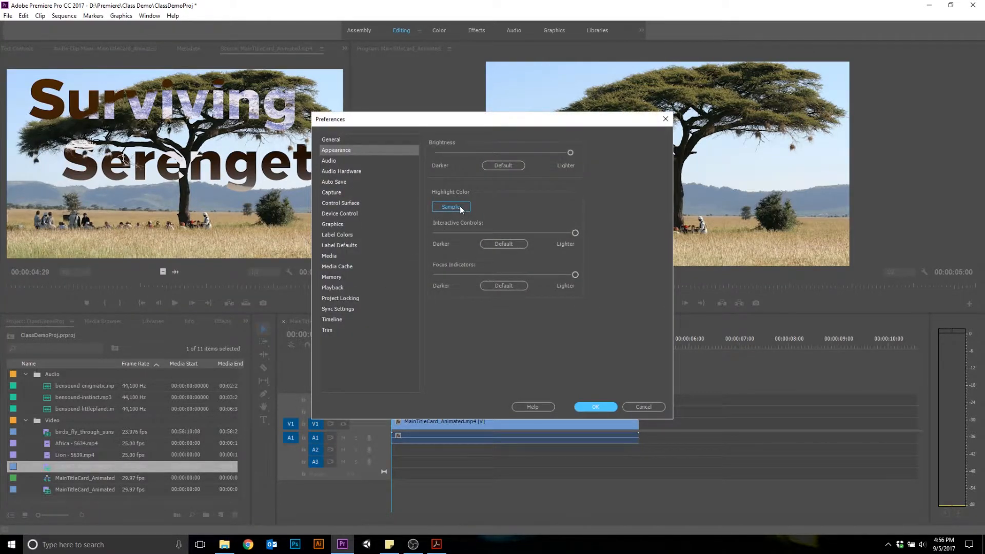
{"action": "mouse_move", "coordinate": [575, 234]}
{"action": "left_mouse_down"}
{"action": "mouse_move", "coordinate": [524, 233]}
{"action": "mouse_move", "coordinate": [569, 234]}
{"action": "left_mouse_up"}
{"action": "left_click_drag", "start_coordinate": [568, 275], "coordinate": [479, 275]}
{"action": "left_click", "coordinate": [502, 244]}
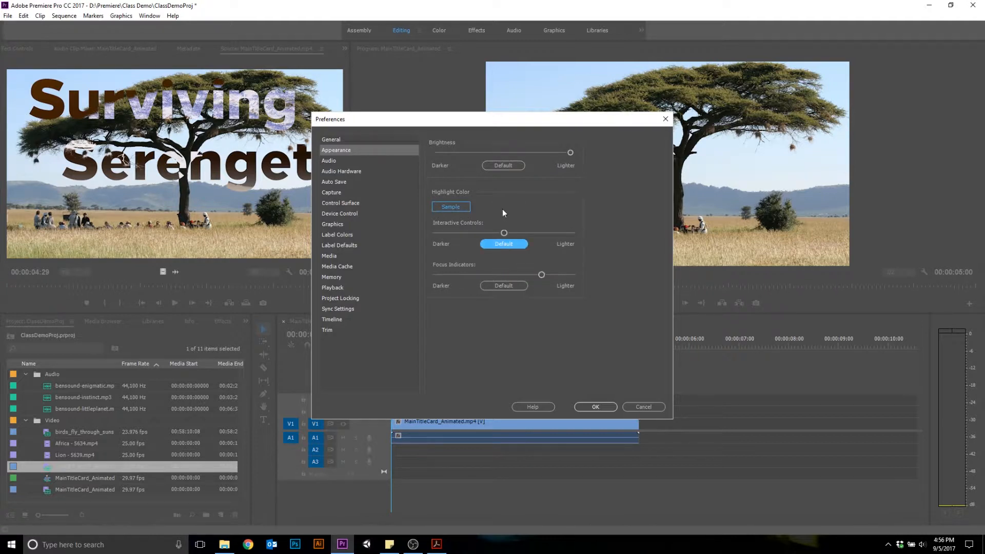
{"action": "mouse_move", "coordinate": [569, 152]}
{"action": "left_mouse_down"}
{"action": "mouse_move", "coordinate": [482, 153]}
{"action": "mouse_move", "coordinate": [574, 153]}
{"action": "left_mouse_up"}
{"action": "left_click_drag", "start_coordinate": [477, 278], "coordinate": [433, 277]}
{"action": "left_click", "coordinate": [494, 284]}
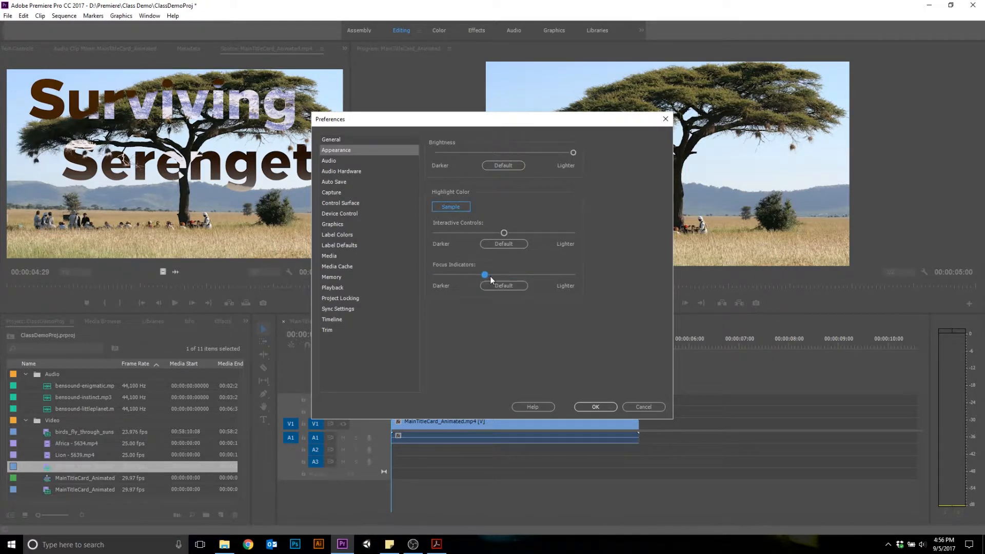
{"action": "left_click_drag", "start_coordinate": [503, 232], "coordinate": [477, 233]}
{"action": "left_click", "coordinate": [505, 286]}
{"action": "left_click", "coordinate": [585, 406]}
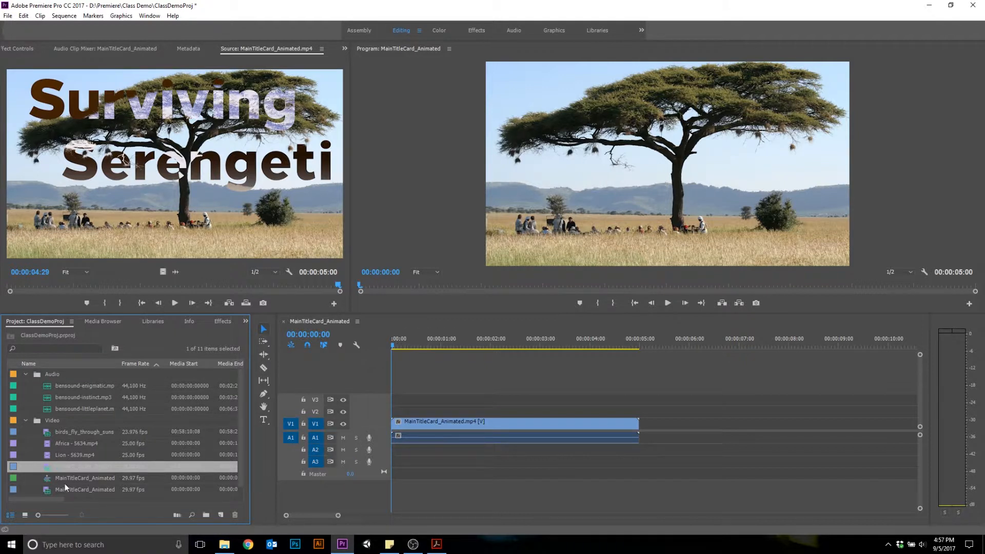
Step: Rename the MainTitleCard_Animated sequence in the Video bin as Main_Sequence
{"action": "left_click", "coordinate": [50, 481]}
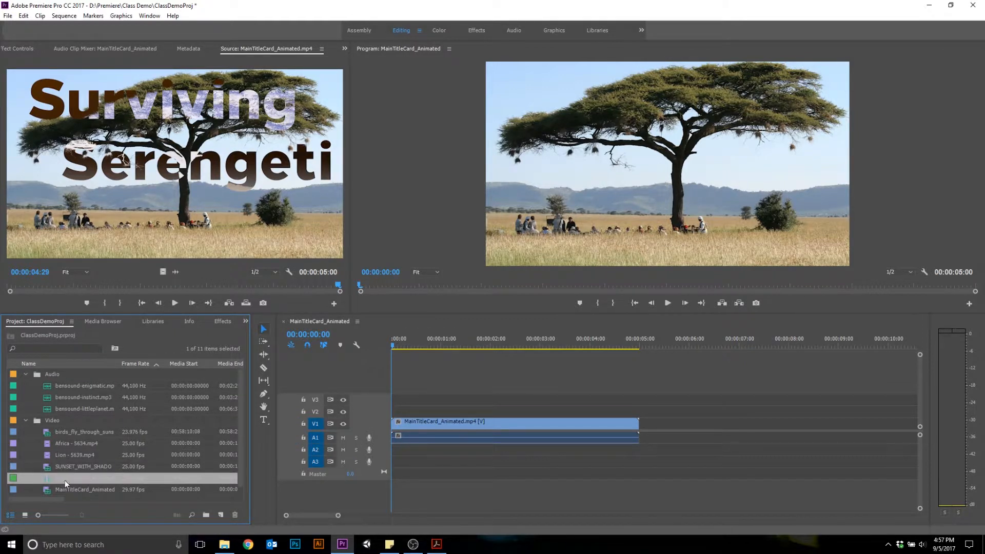
{"action": "key", "text": "Up"}
{"action": "key", "text": "Up"}
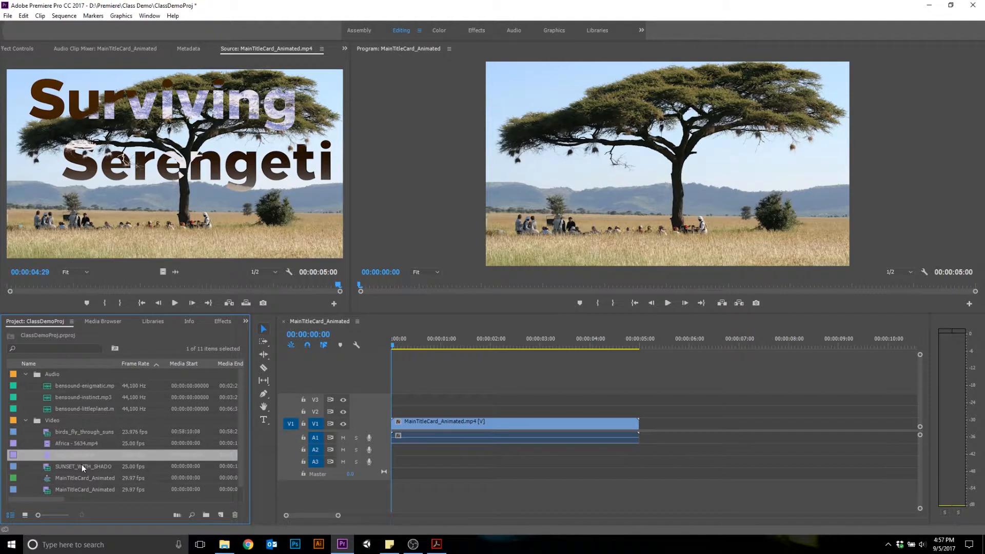
{"action": "left_click", "coordinate": [47, 481]}
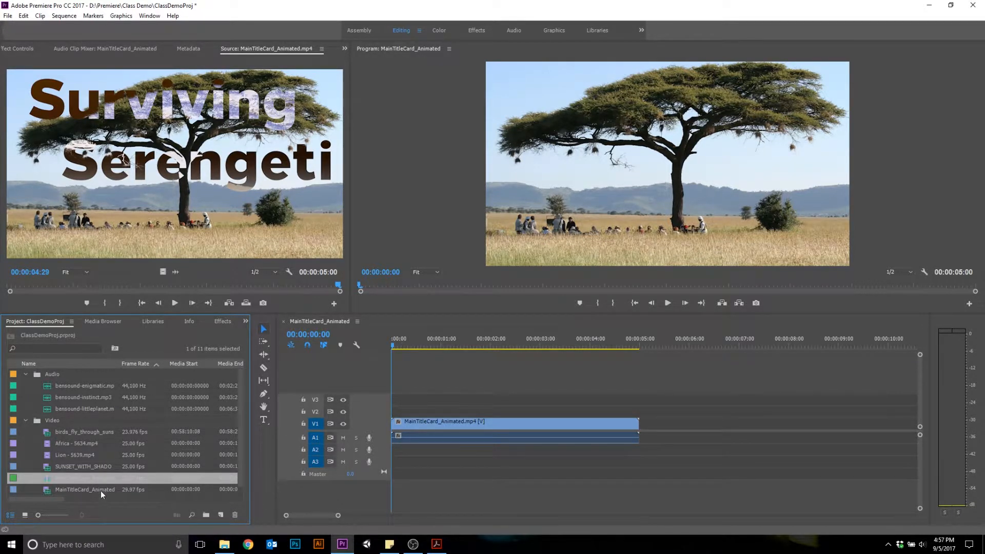
{"action": "left_click", "coordinate": [85, 477]}
{"action": "type", "text": "Ma"}
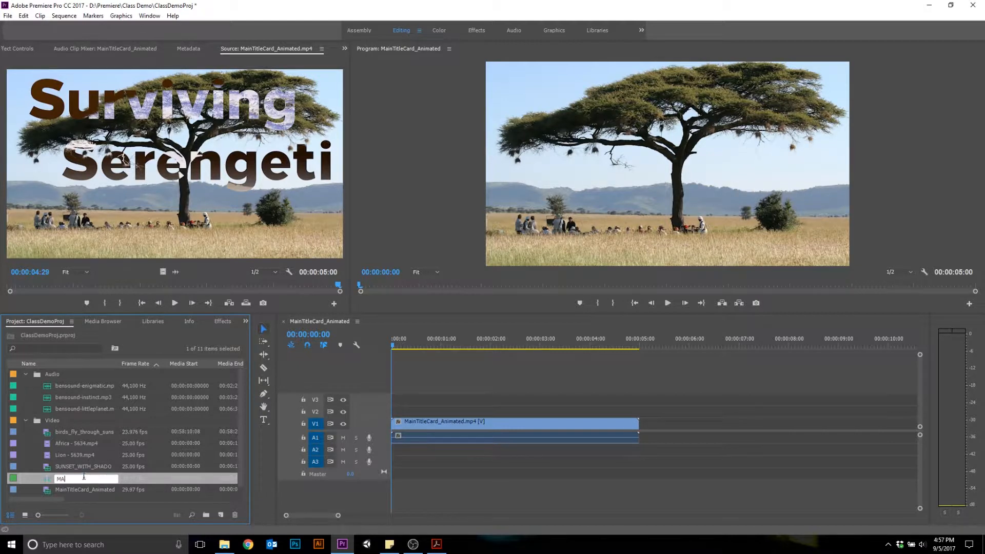
{"action": "type", "text": "in_Sequence"}
{"action": "key", "text": "Return"}
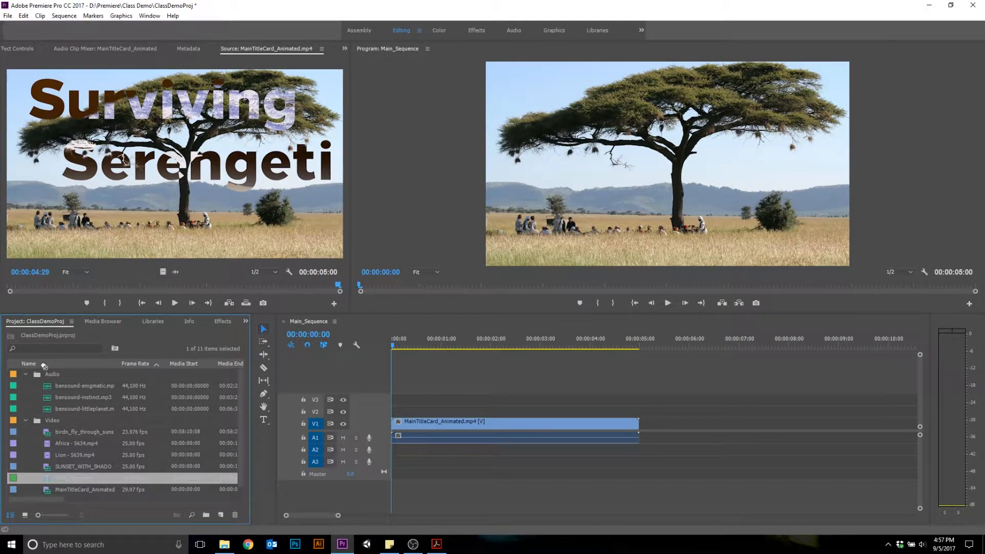
Step: Move Main_Sequence out of the Video bin to the project's root level and collapse the Video and Audio bins
{"action": "left_click_drag", "start_coordinate": [40, 369], "coordinate": [41, 373]}
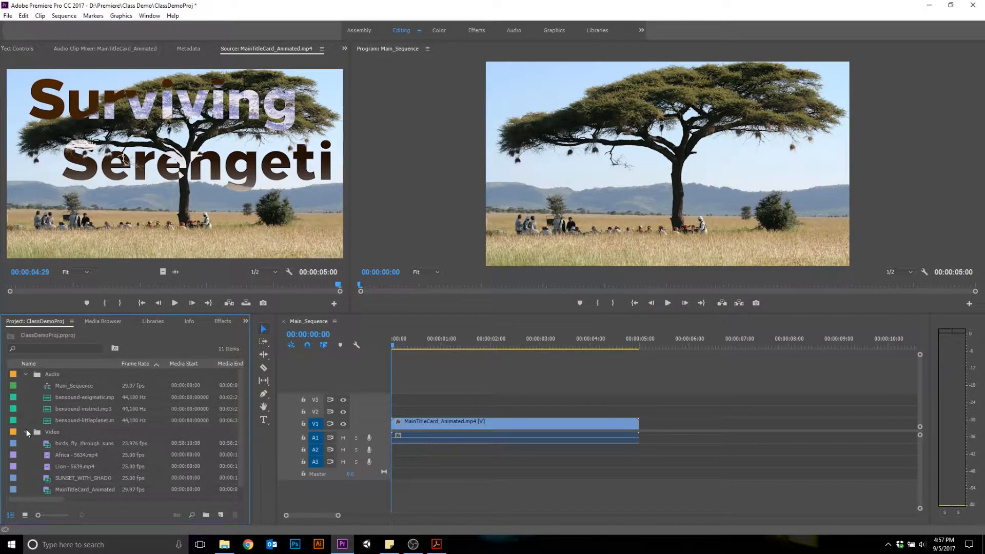
{"action": "left_click", "coordinate": [24, 432]}
{"action": "left_click", "coordinate": [49, 387]}
{"action": "left_click_drag", "start_coordinate": [54, 444], "coordinate": [55, 447]}
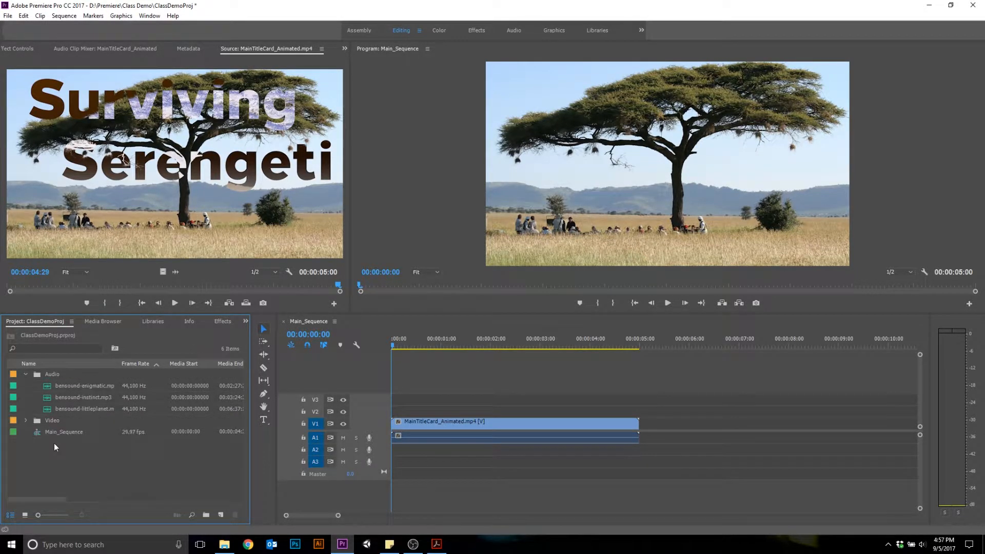
{"action": "left_click", "coordinate": [25, 373]}
{"action": "left_click", "coordinate": [24, 375]}
{"action": "left_click", "coordinate": [25, 377]}
{"action": "left_click", "coordinate": [24, 375]}
{"action": "left_click", "coordinate": [24, 374]}
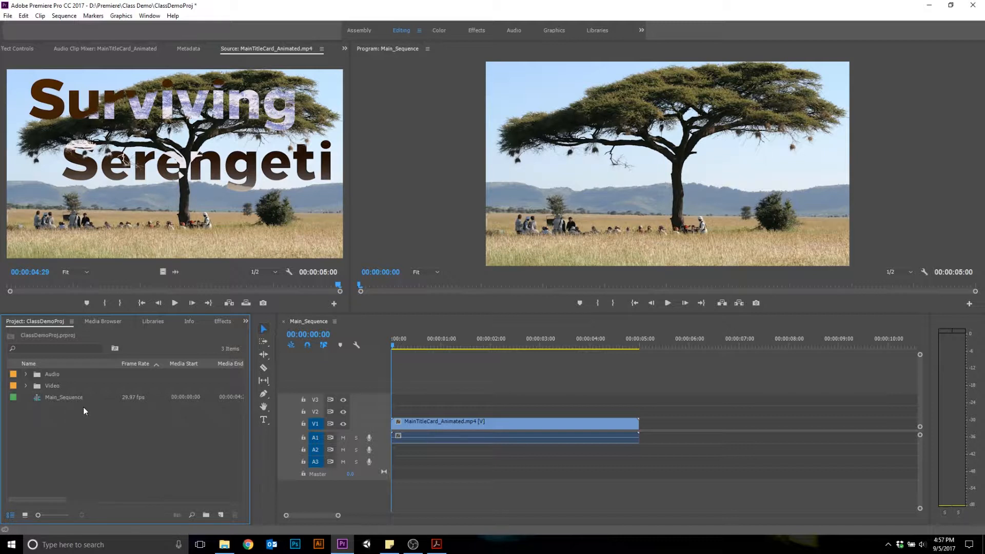
Step: Close the Main_Sequence timeline and reopen the sequence from the project's items
{"action": "left_click", "coordinate": [65, 398]}
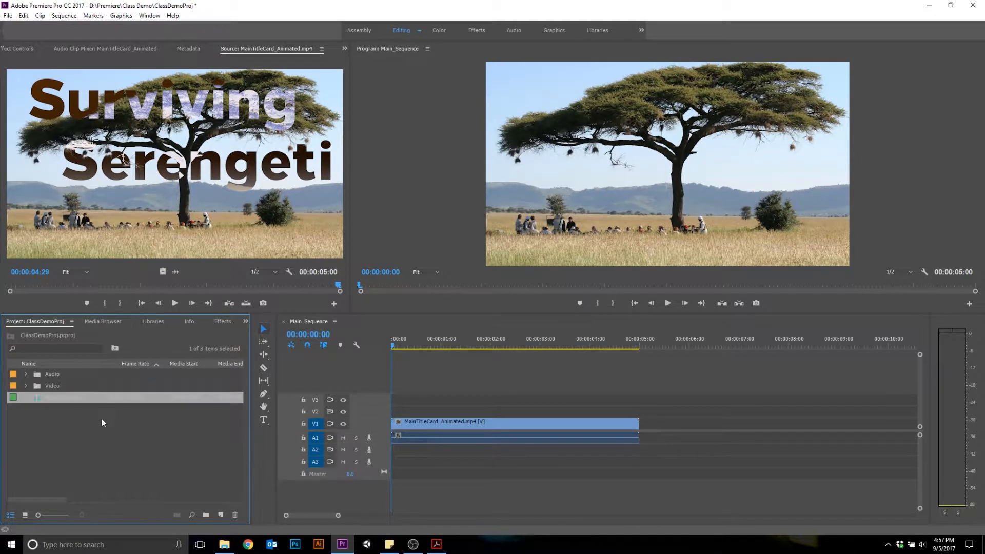
{"action": "left_click", "coordinate": [284, 321]}
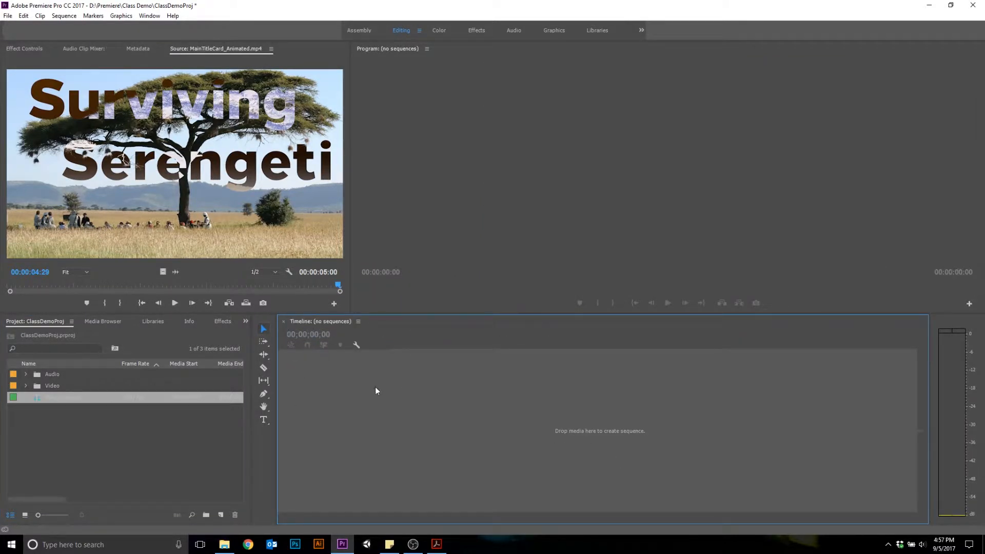
{"action": "left_click", "coordinate": [47, 399]}
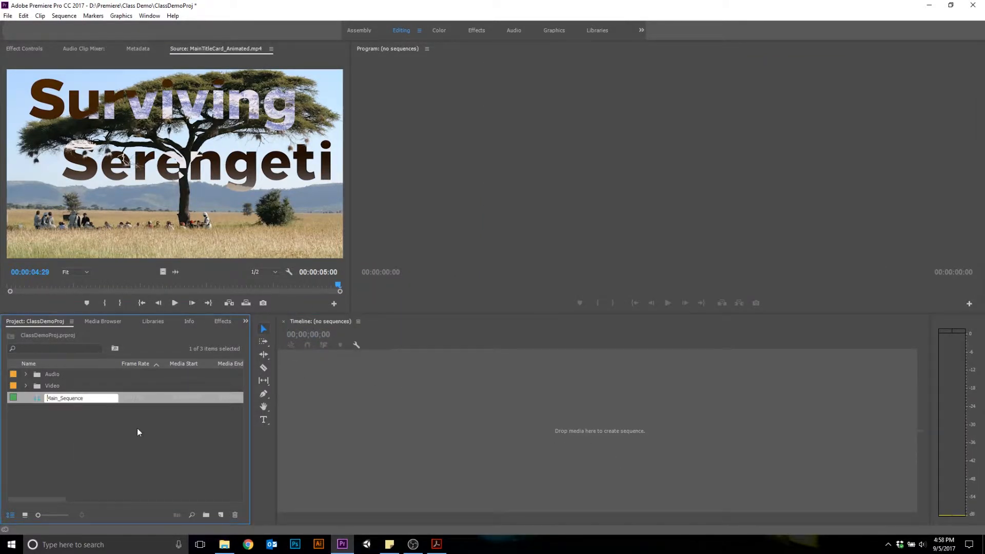
{"action": "double_click", "coordinate": [34, 398]}
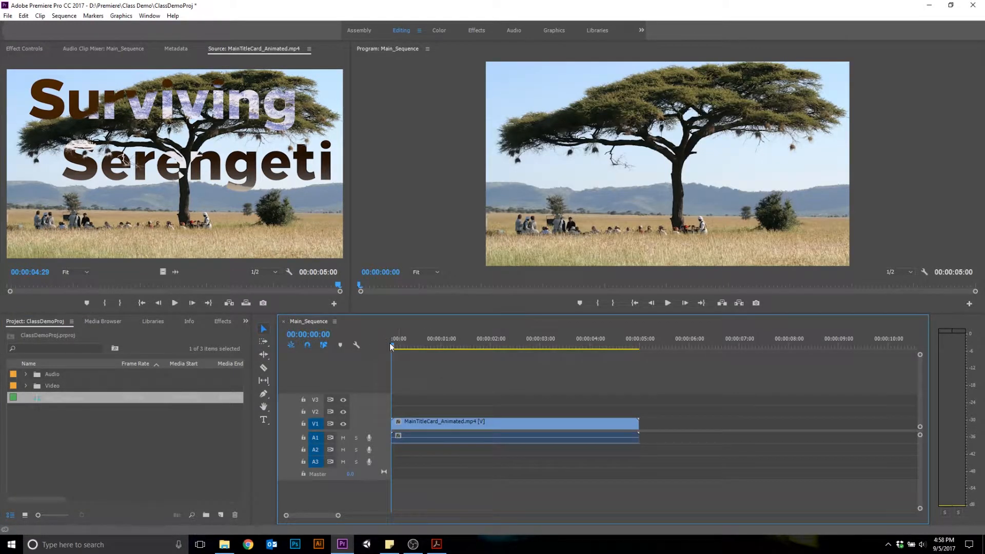
Step: Place the playhead at 00:00:00:05 and enlarge the video tracks so the title clip's thumbnail can be seen
{"action": "left_click_drag", "start_coordinate": [395, 349], "coordinate": [400, 369]}
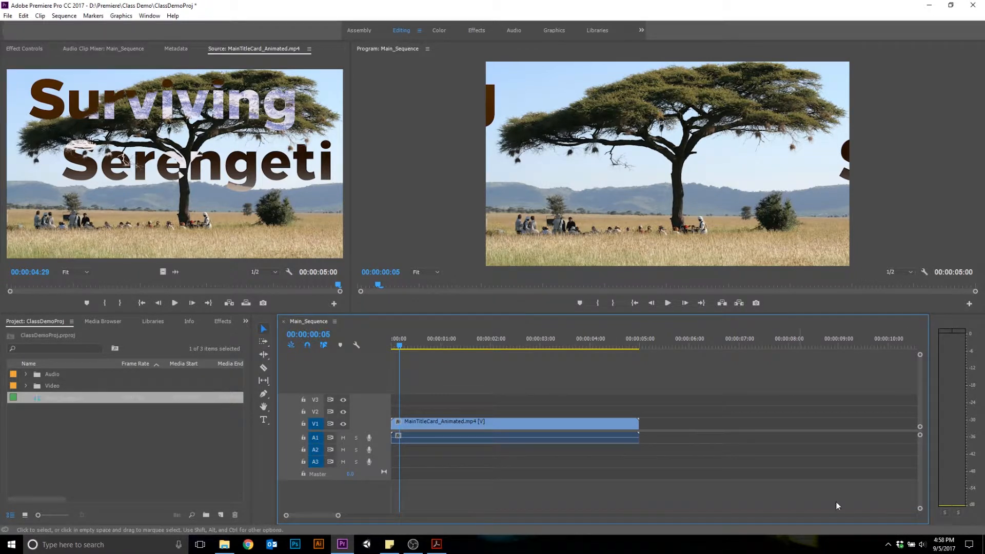
{"action": "left_click_drag", "start_coordinate": [310, 516], "coordinate": [396, 518]}
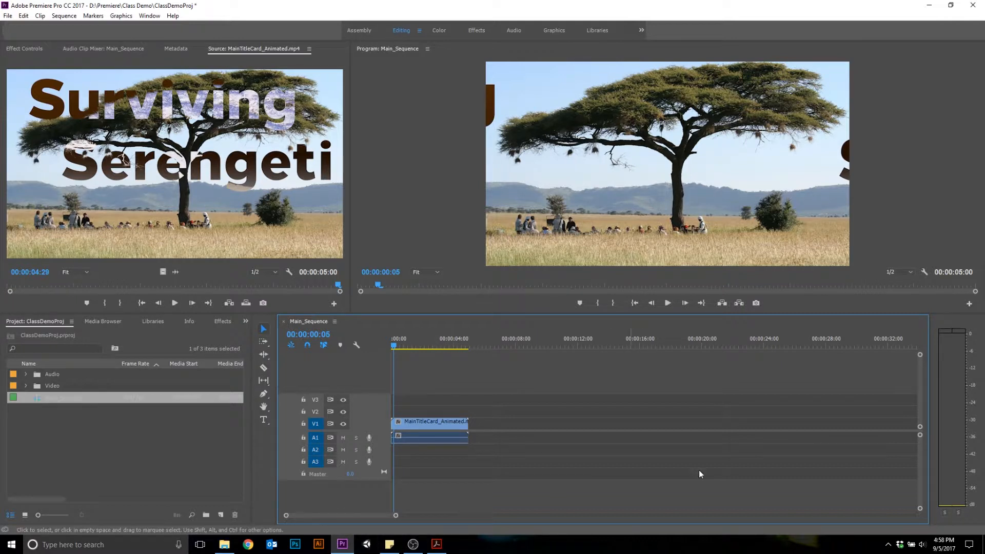
{"action": "left_click_drag", "start_coordinate": [921, 356], "coordinate": [938, 342]}
Step: Lower the V1 title clip's opacity, display its opacity keyframes, and restore the opacity to full
{"action": "left_click_drag", "start_coordinate": [421, 388], "coordinate": [427, 416]}
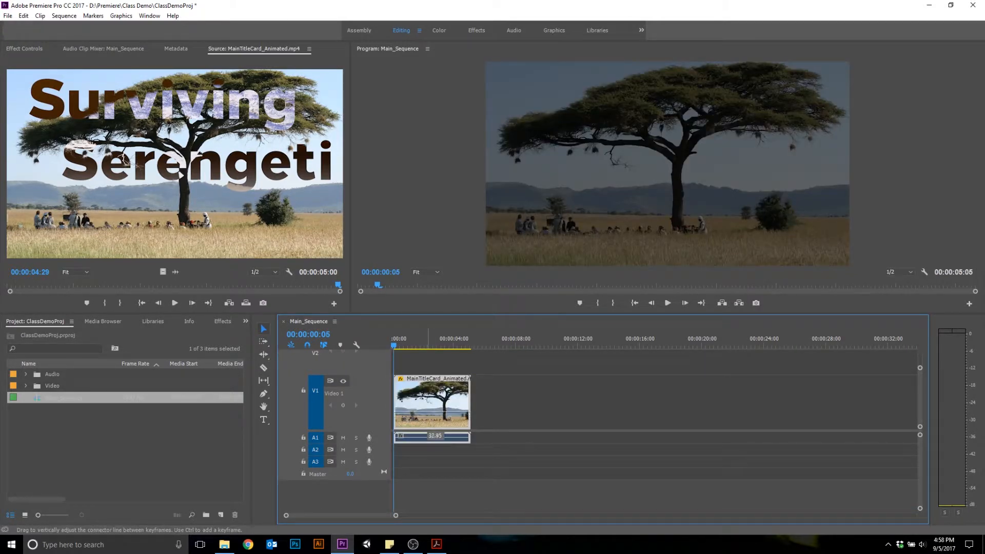
{"action": "right_click", "coordinate": [421, 416]}
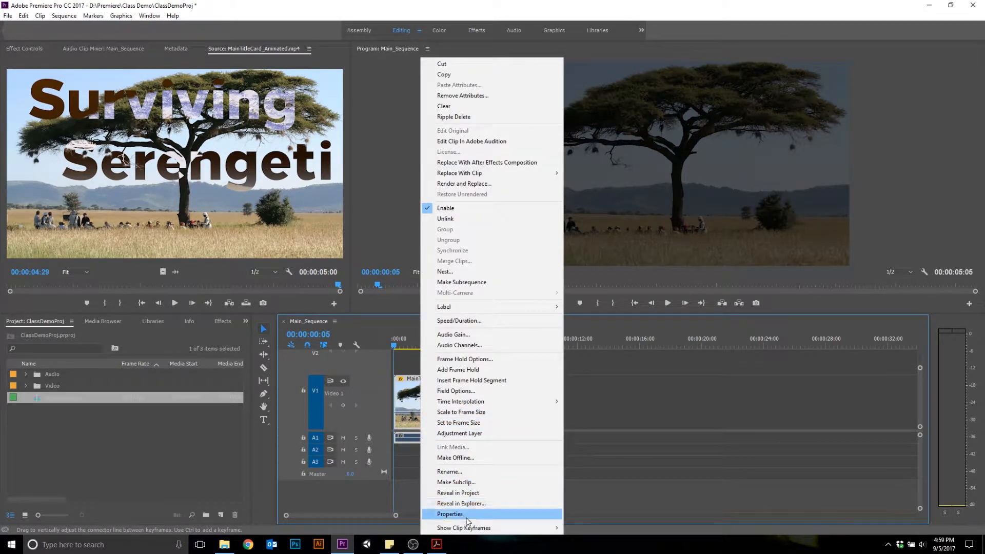
{"action": "mouse_move", "coordinate": [467, 530]}
{"action": "mouse_move", "coordinate": [395, 516]}
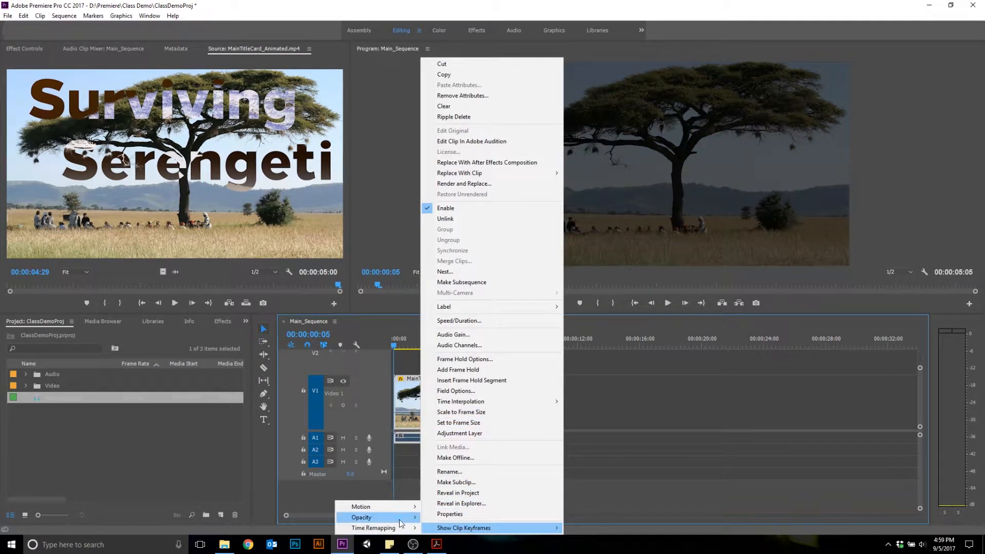
{"action": "left_click", "coordinate": [314, 518]}
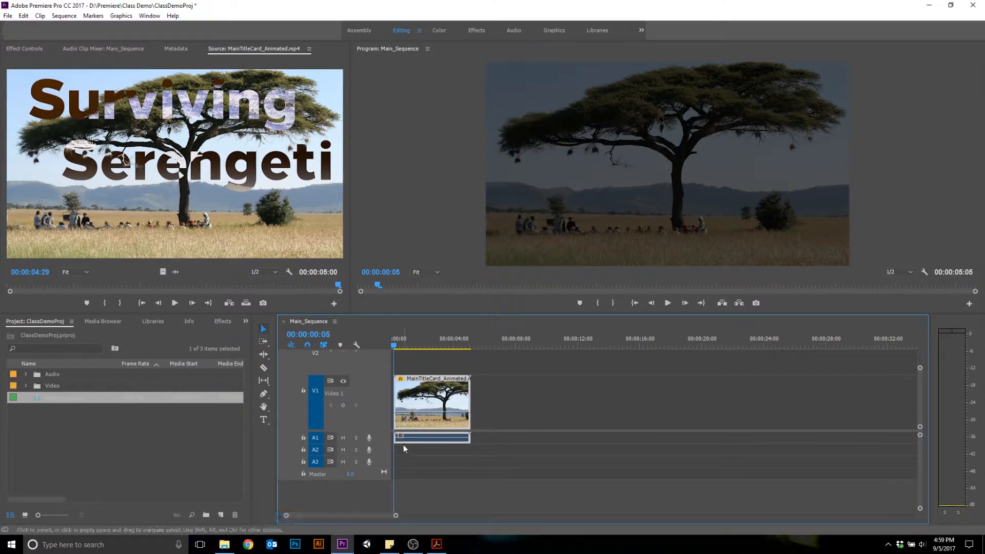
{"action": "left_click_drag", "start_coordinate": [417, 412], "coordinate": [417, 384]}
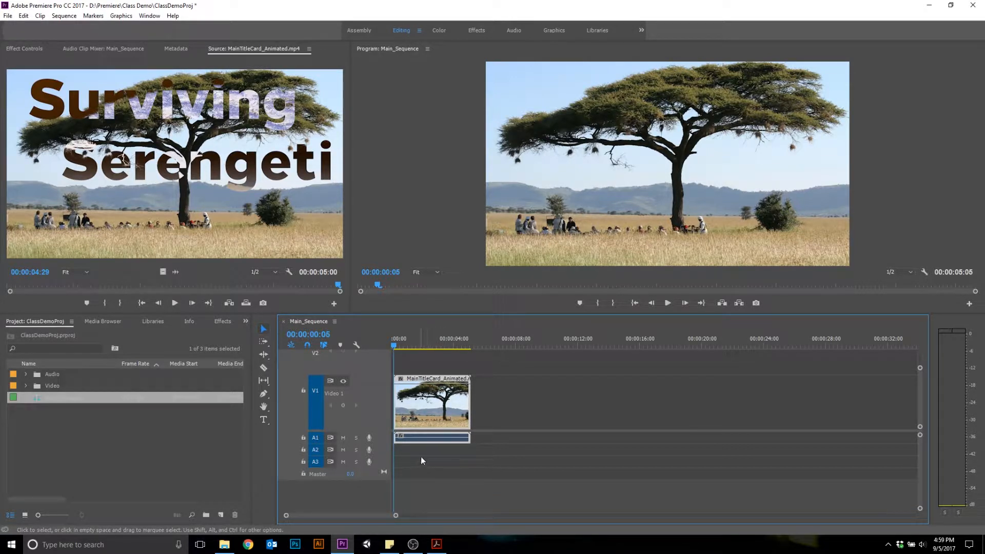
Step: Zoom the timeline in on the title clip, reduce the video tracks' height, and deselect the clip
{"action": "left_click_drag", "start_coordinate": [396, 516], "coordinate": [361, 513]}
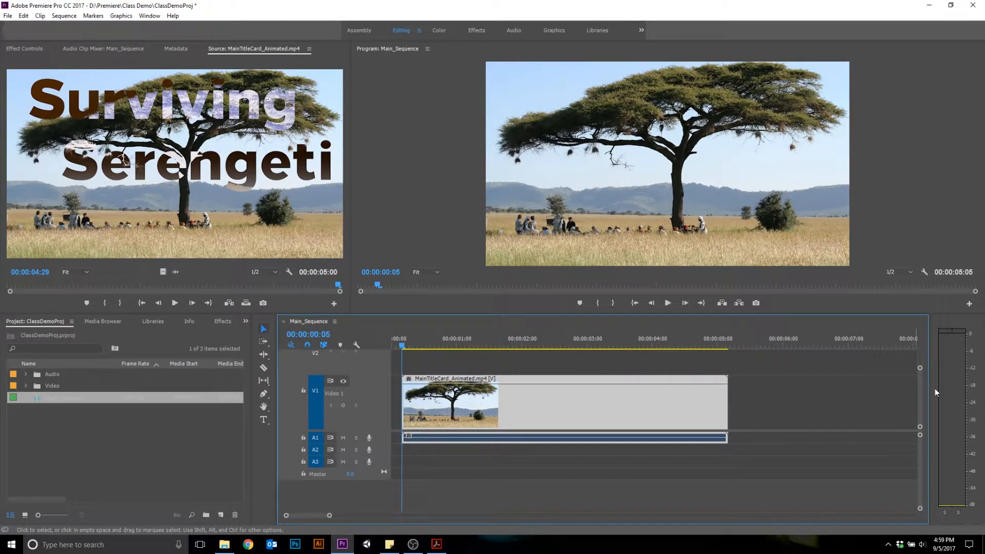
{"action": "left_click_drag", "start_coordinate": [919, 370], "coordinate": [921, 357]}
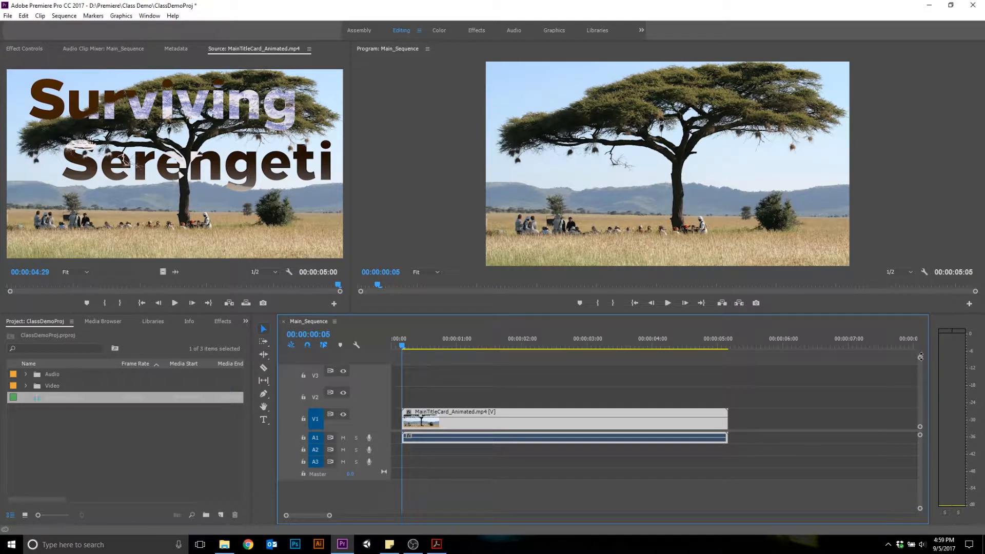
{"action": "left_click", "coordinate": [594, 461]}
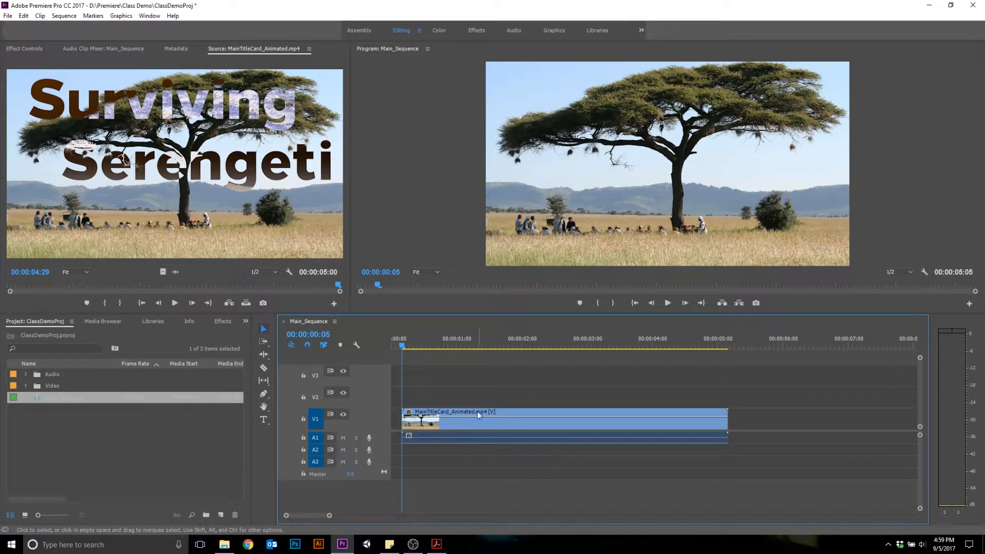
Step: Add staggered copies of MainTitleCard_Animated from the Video bin to V2 at about 2.5 seconds and V3 at about 5.9 seconds
{"action": "left_click", "coordinate": [25, 385]}
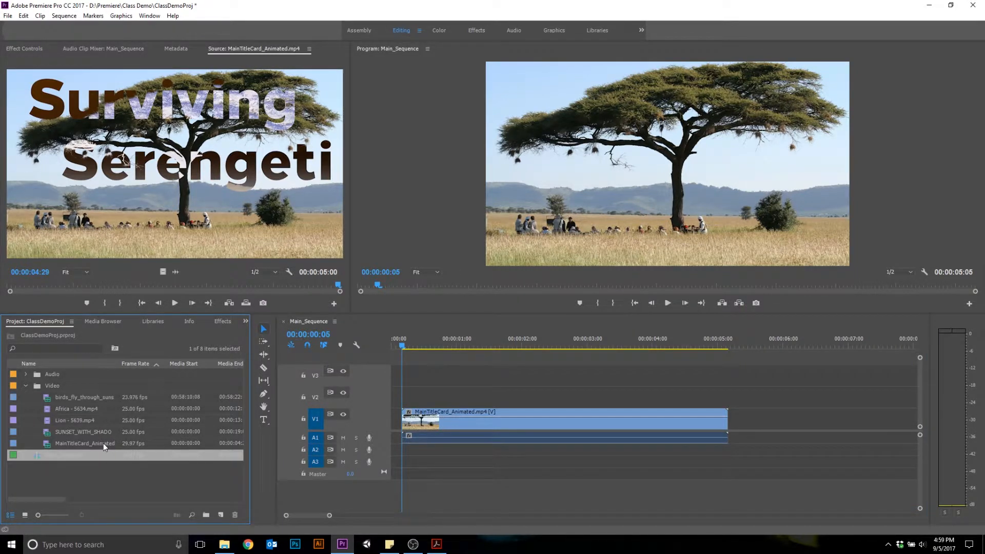
{"action": "left_click", "coordinate": [91, 441]}
{"action": "left_click_drag", "start_coordinate": [75, 442], "coordinate": [761, 386]}
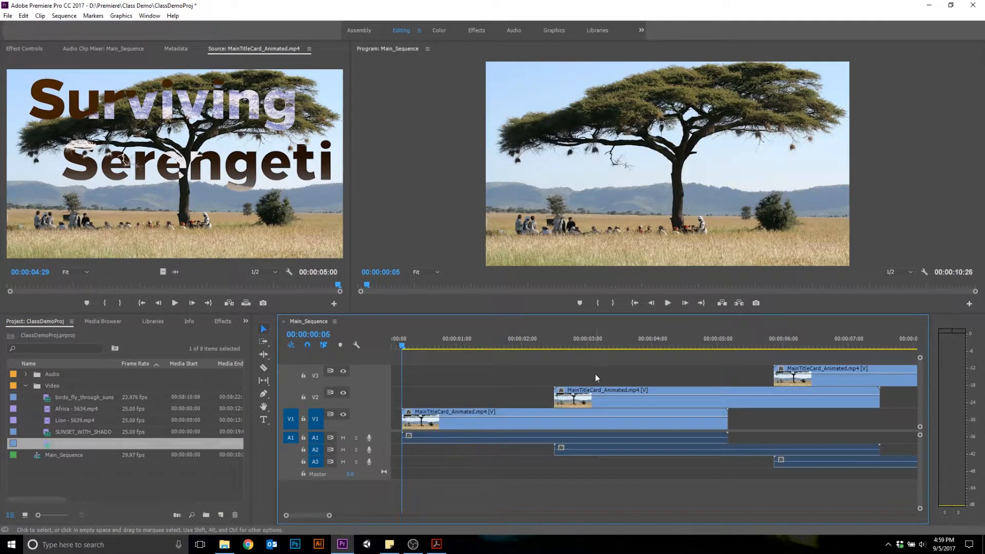
Step: Play Main_Sequence through the stacked clips, stop at 00:00:09:15, and bring the sequence's beginning back into view
{"action": "left_click", "coordinate": [669, 303]}
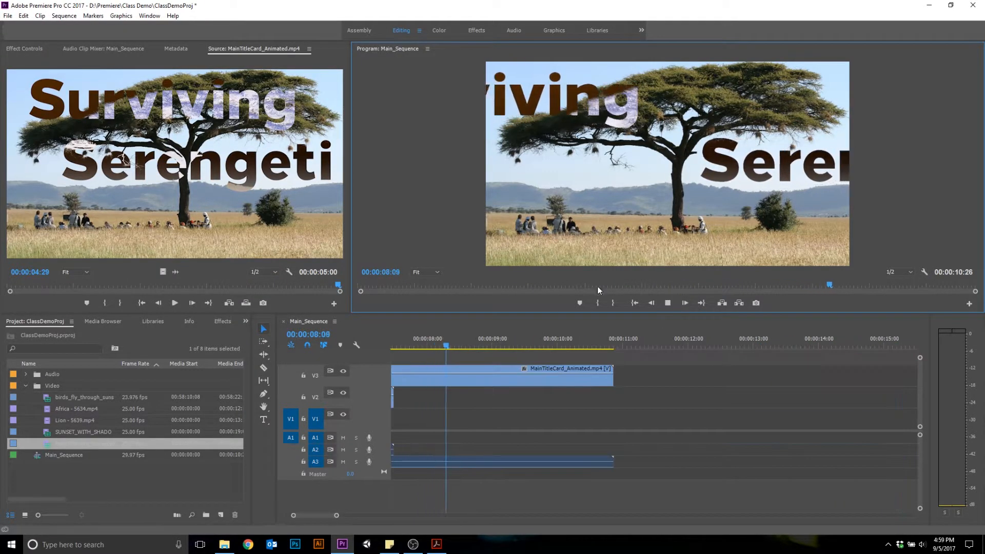
{"action": "left_click", "coordinate": [669, 302]}
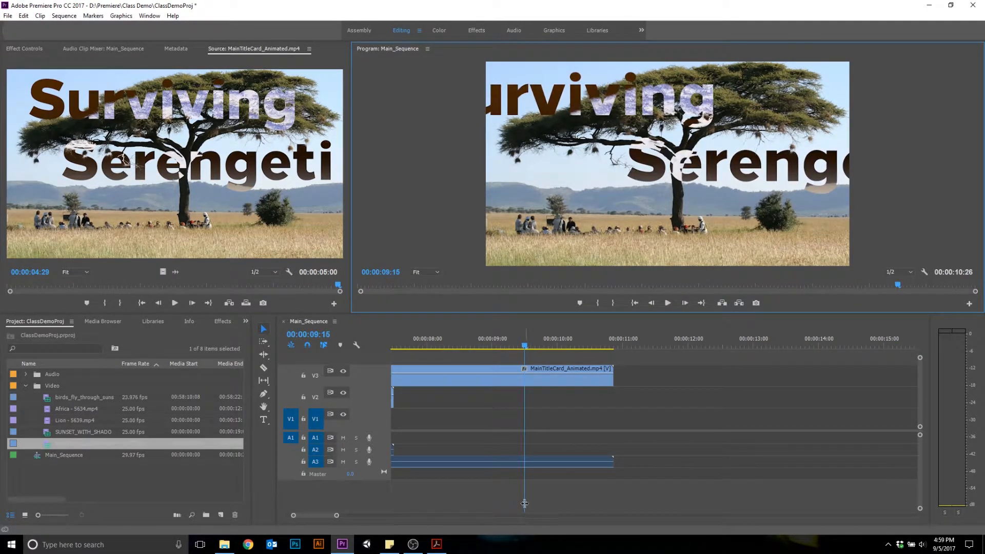
{"action": "left_click_drag", "start_coordinate": [322, 515], "coordinate": [309, 515]}
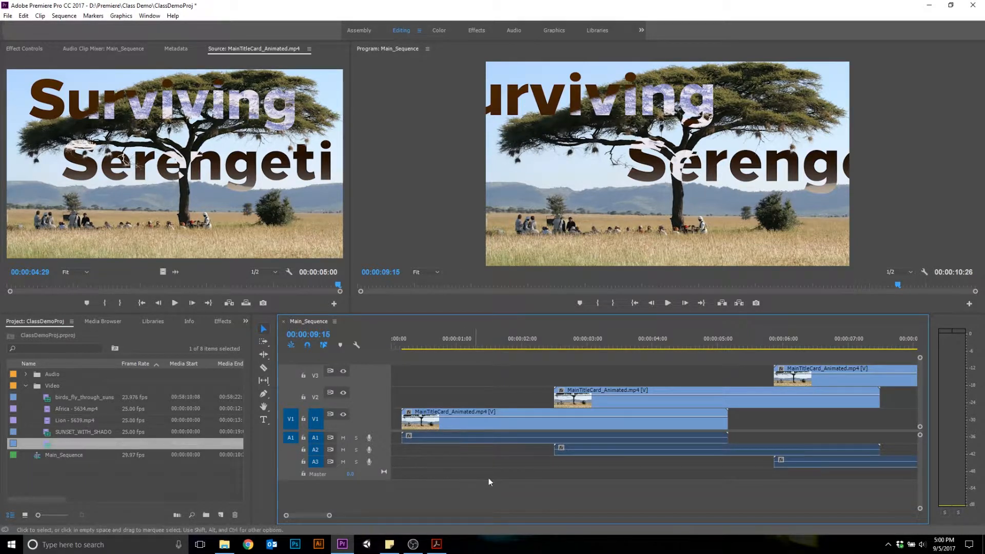
Step: Delete the title clip copies from V3 and V2, and move the remaining V1 clip to the sequence start at 00:00:00:00
{"action": "left_click", "coordinate": [845, 383]}
{"action": "key", "text": "Delete"}
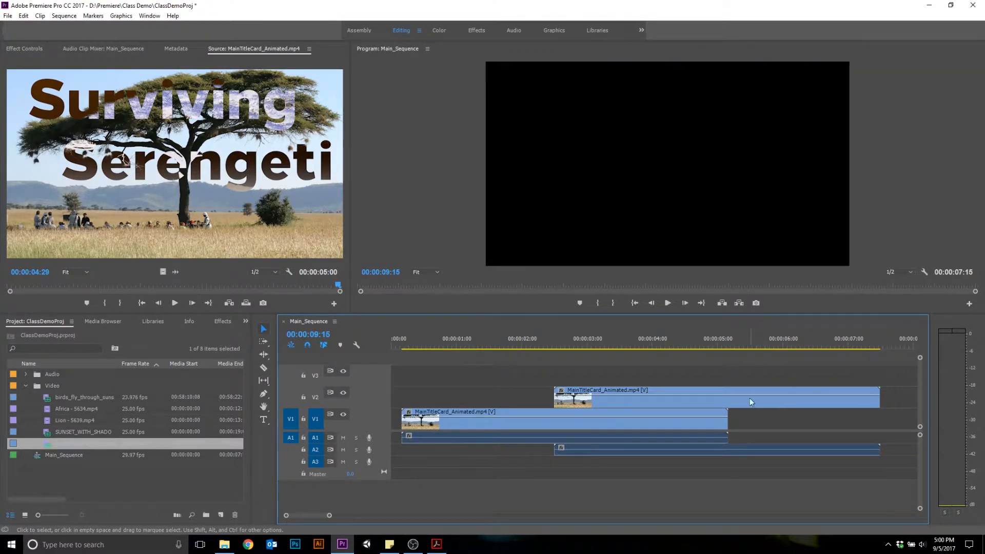
{"action": "left_click", "coordinate": [750, 399]}
{"action": "key", "text": "Delete"}
{"action": "left_click_drag", "start_coordinate": [487, 342], "coordinate": [341, 331]}
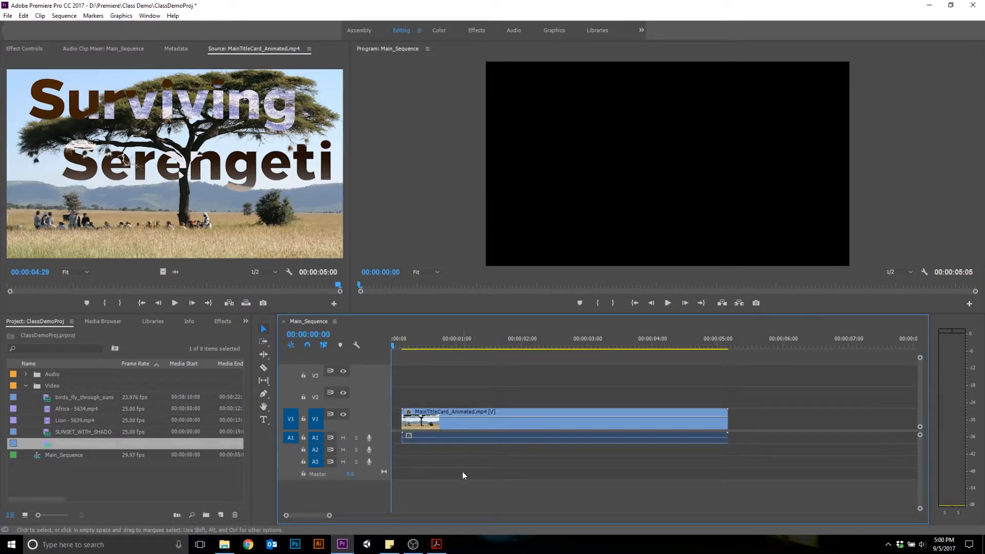
{"action": "left_click_drag", "start_coordinate": [499, 422], "coordinate": [488, 422]}
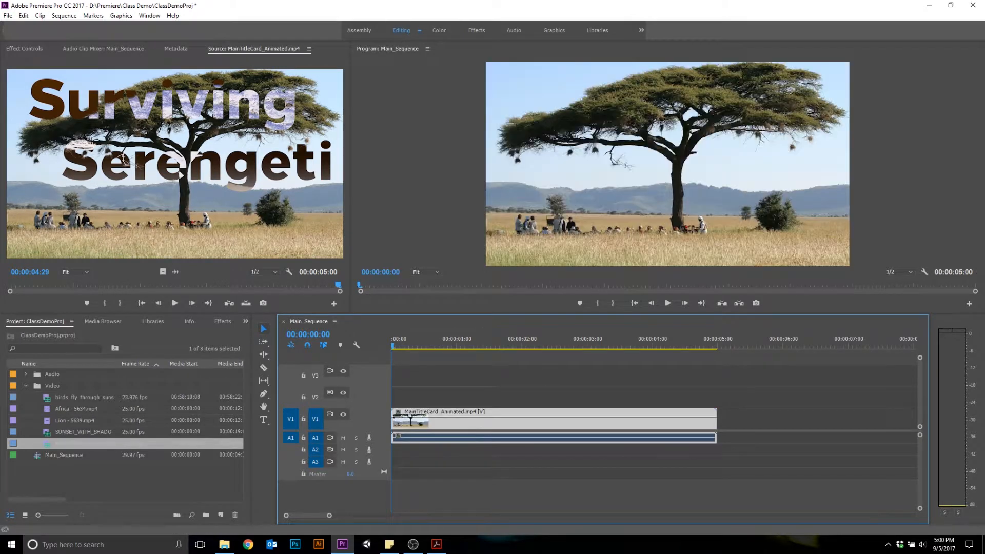
Step: Switch to PremierTutorial.pdf in Acrobat and page forward to the Create a New Sequence slide
{"action": "left_click", "coordinate": [436, 544]}
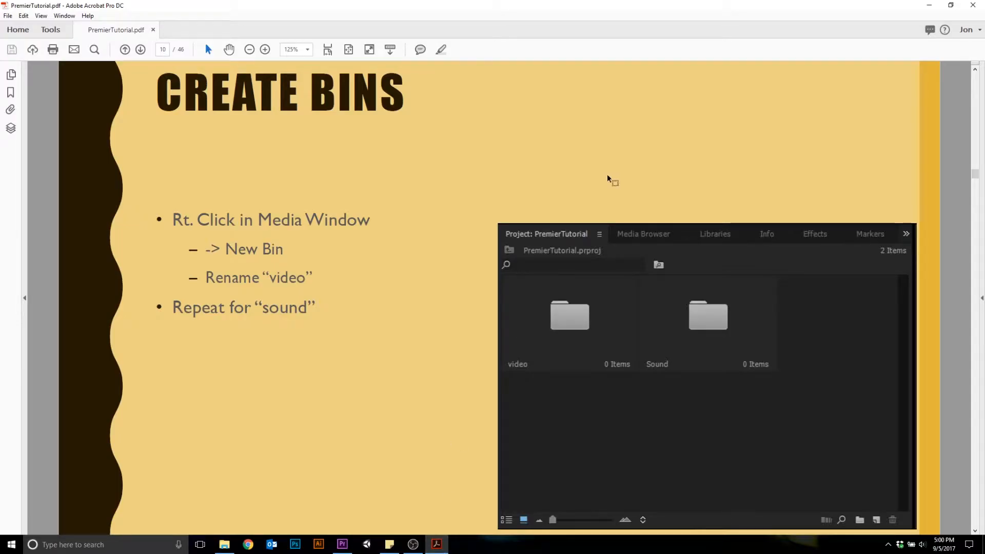
{"action": "key", "text": "Right"}
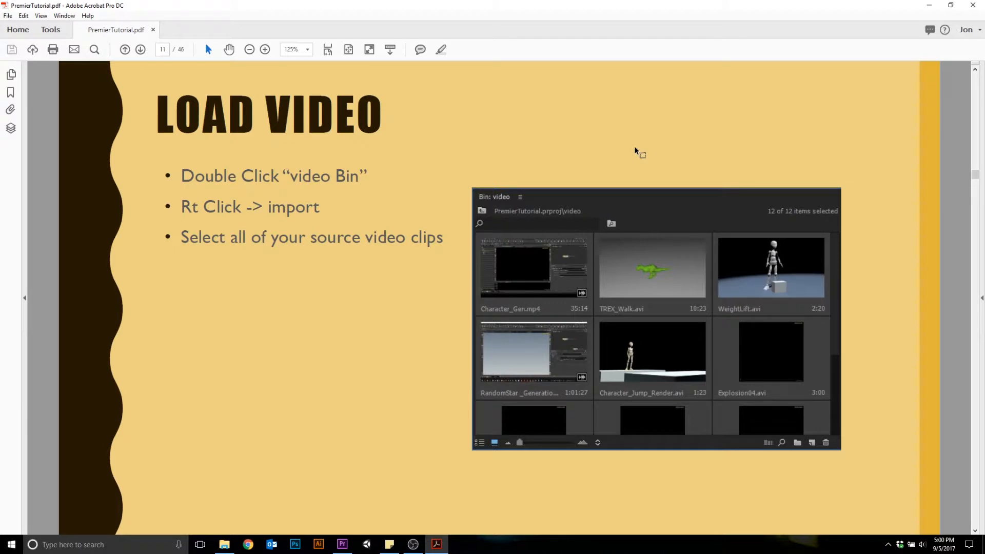
{"action": "key", "text": "Right"}
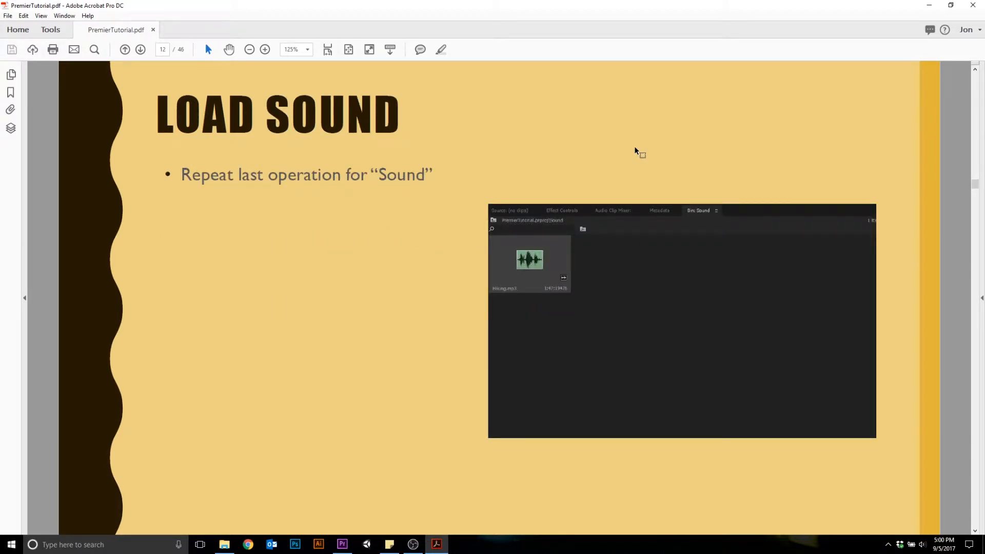
{"action": "key", "text": "Right"}
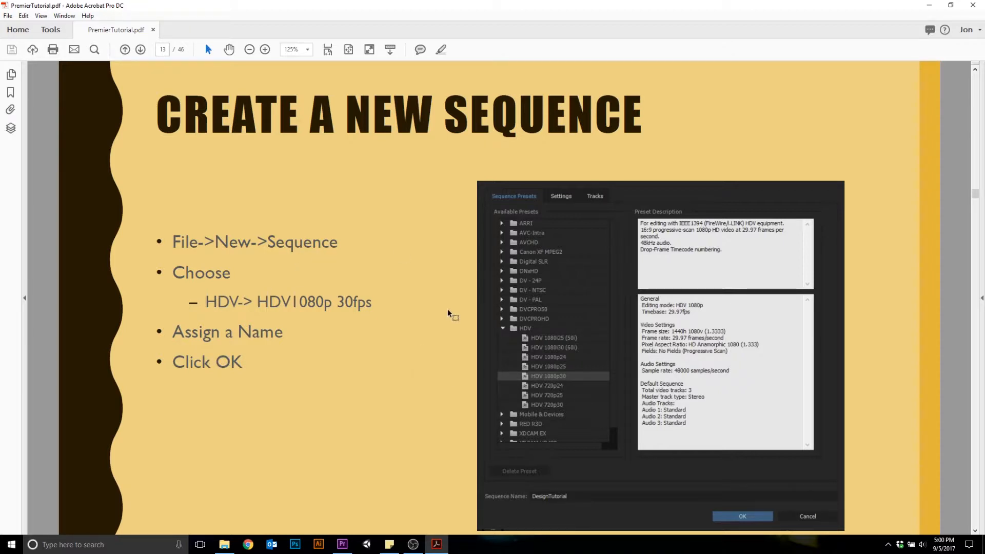
Step: Return to Premiere Pro, view the presets for a new sequence, and cancel without creating one
{"action": "key", "text": "alt+Tab"}
{"action": "left_click", "coordinate": [64, 15]}
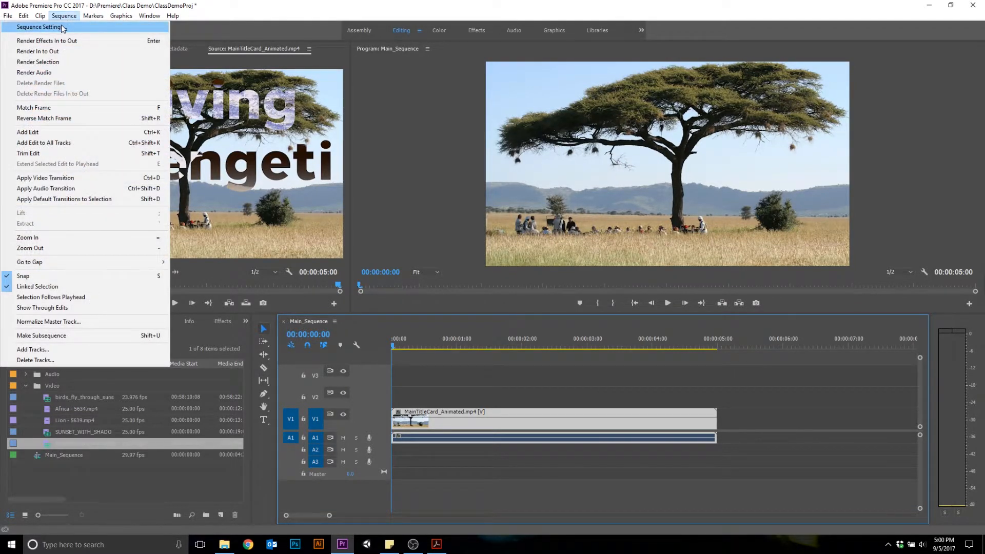
{"action": "mouse_move", "coordinate": [7, 15]}
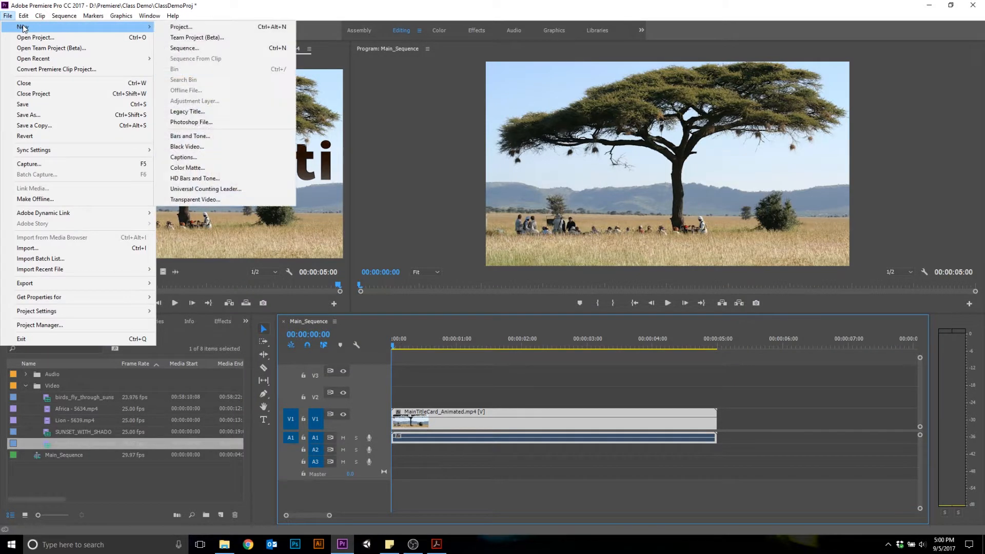
{"action": "left_click", "coordinate": [217, 47]}
{"action": "left_click_drag", "start_coordinate": [447, 100], "coordinate": [444, 55]}
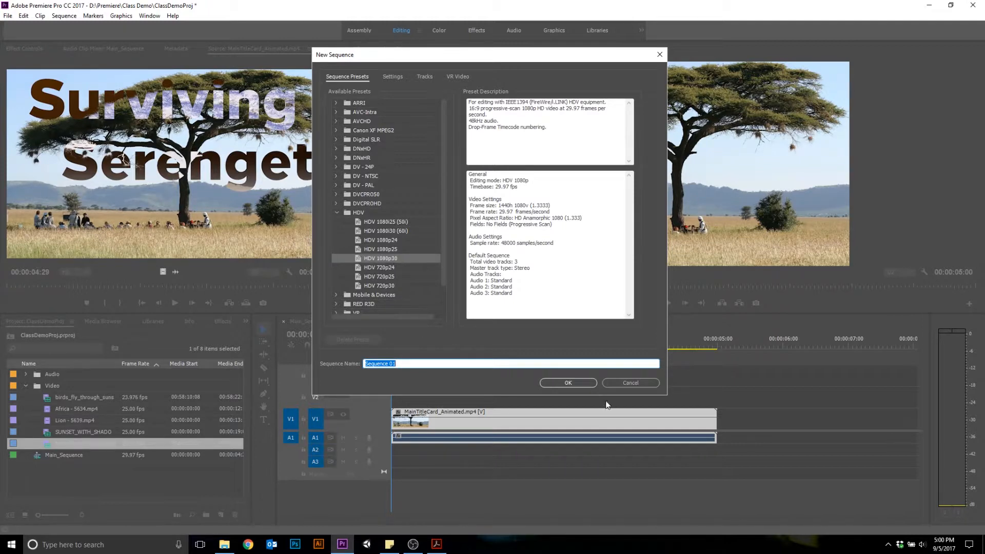
{"action": "left_click", "coordinate": [638, 383]}
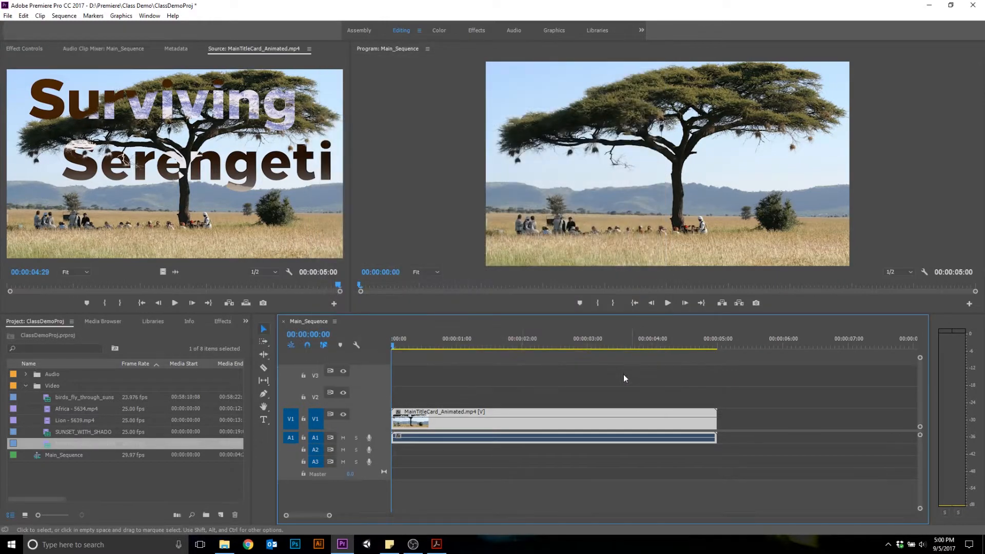
{"action": "left_click", "coordinate": [334, 321]}
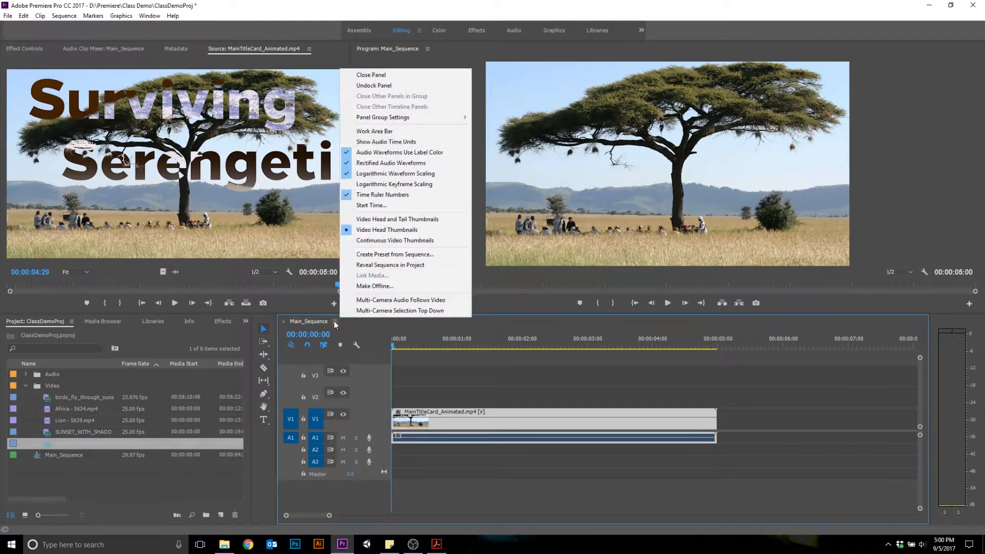
{"action": "left_click", "coordinate": [365, 321]}
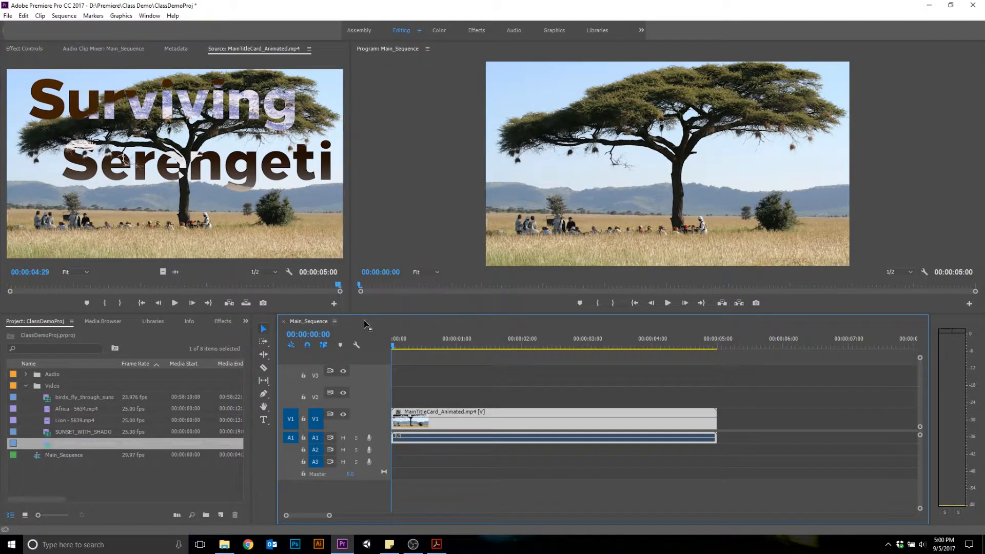
{"action": "left_click", "coordinate": [426, 49]}
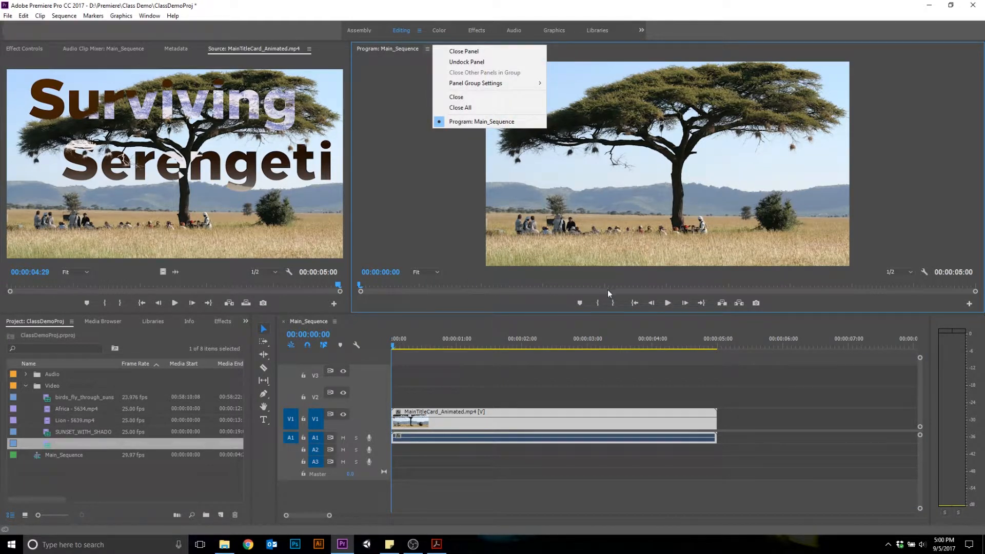
{"action": "left_click", "coordinate": [960, 240]}
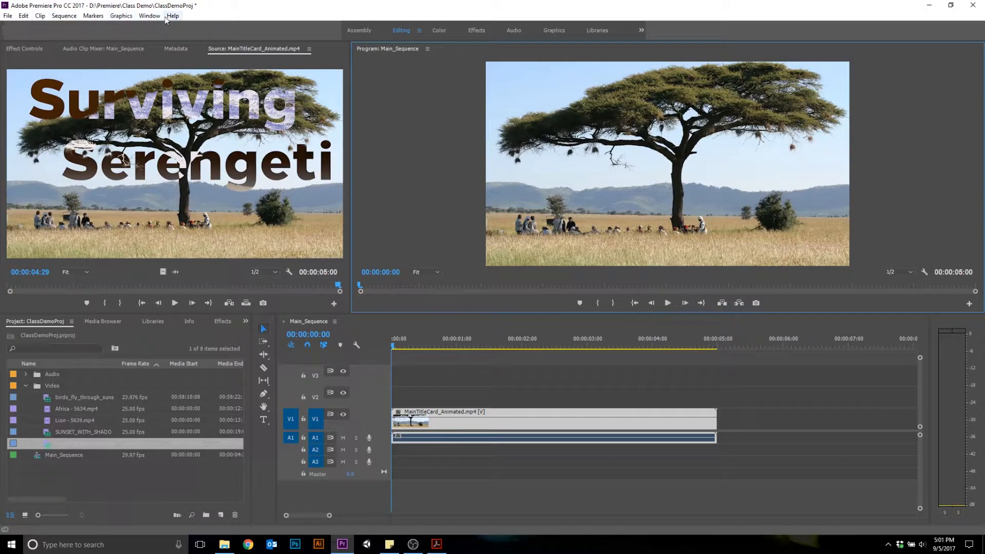
{"action": "left_click", "coordinate": [150, 16]}
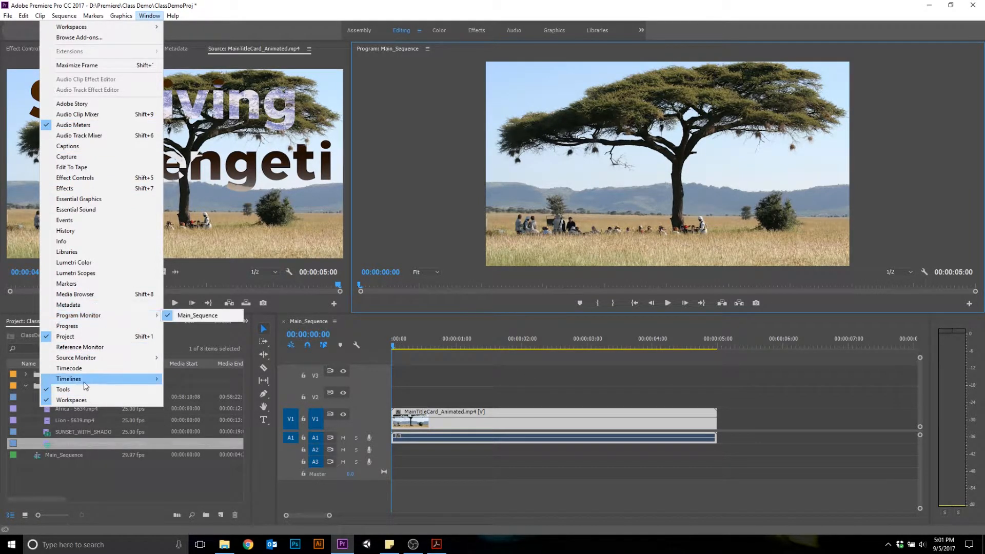
{"action": "left_click", "coordinate": [782, 30]}
{"action": "left_click", "coordinate": [642, 30]}
{"action": "left_click", "coordinate": [641, 30]}
{"action": "left_click", "coordinate": [366, 49]}
{"action": "right_click", "coordinate": [401, 53]}
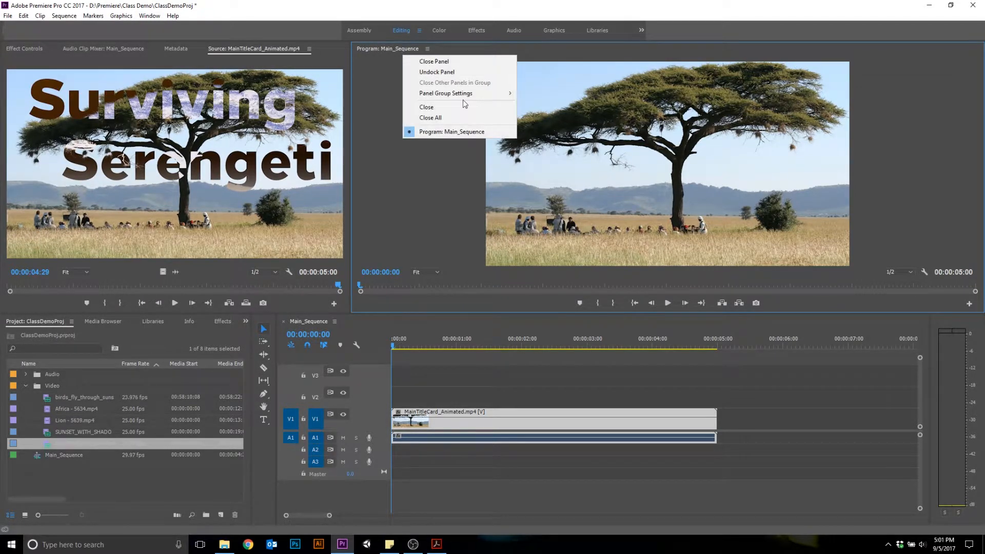
{"action": "right_click", "coordinate": [460, 158]}
{"action": "right_click", "coordinate": [651, 180]}
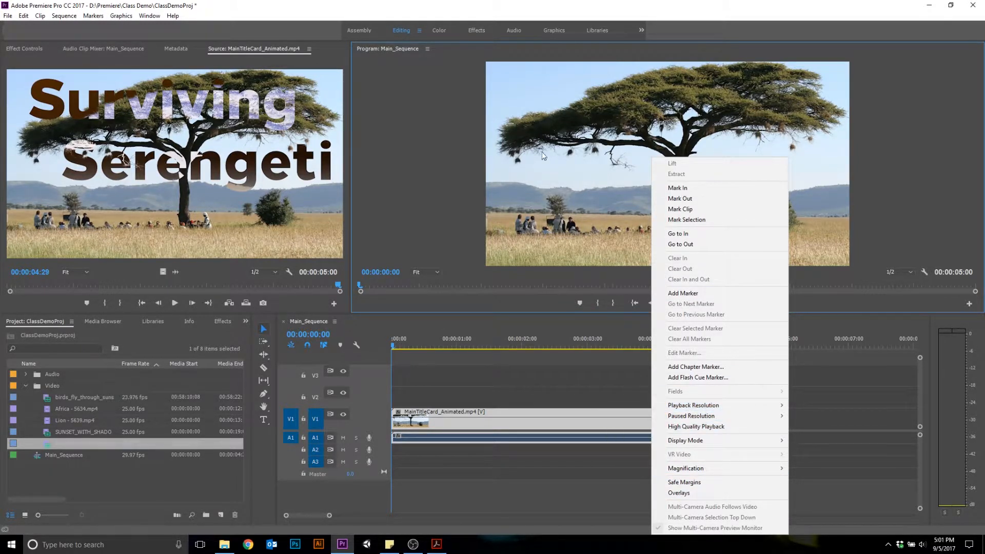
{"action": "left_click", "coordinate": [537, 97]}
{"action": "left_click", "coordinate": [423, 382]}
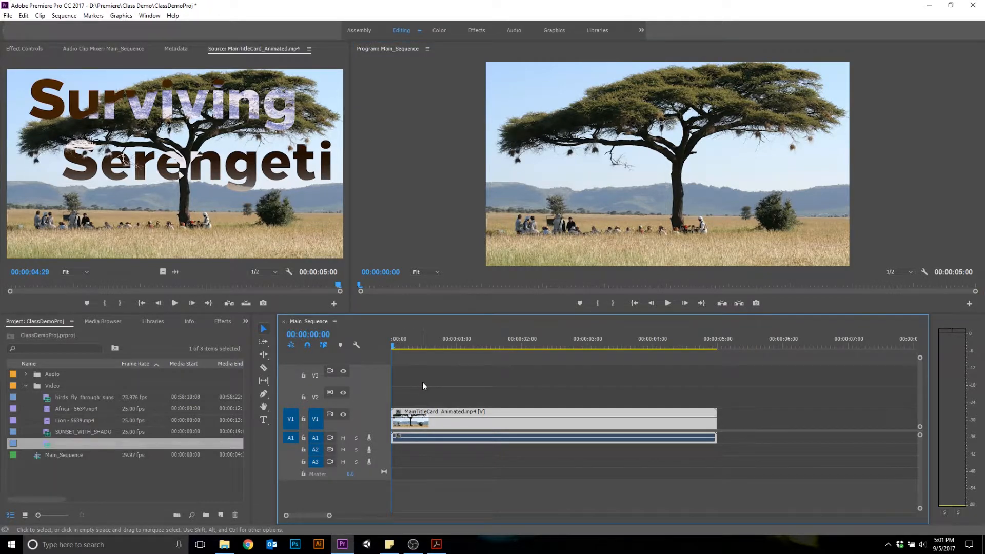
{"action": "right_click", "coordinate": [398, 338]}
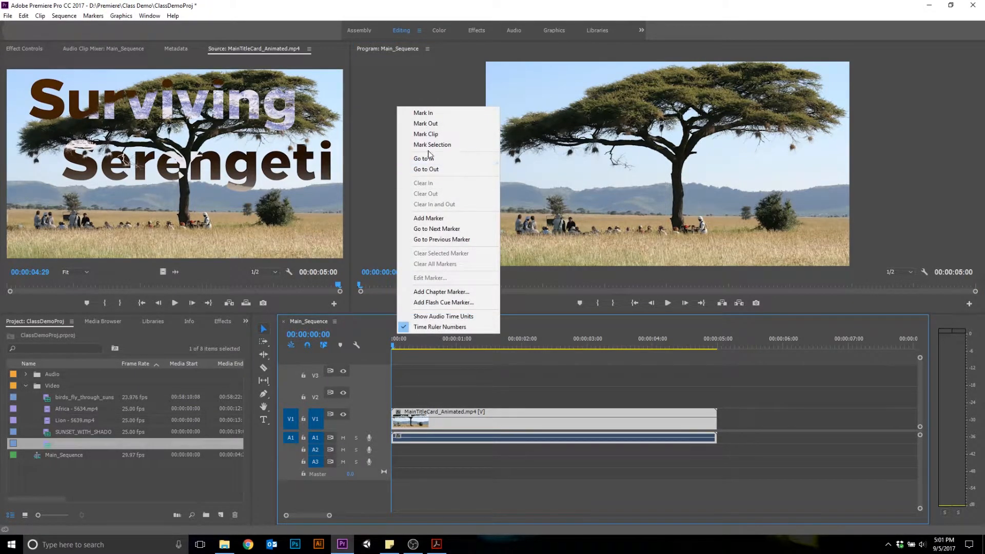
{"action": "left_click", "coordinate": [334, 321]}
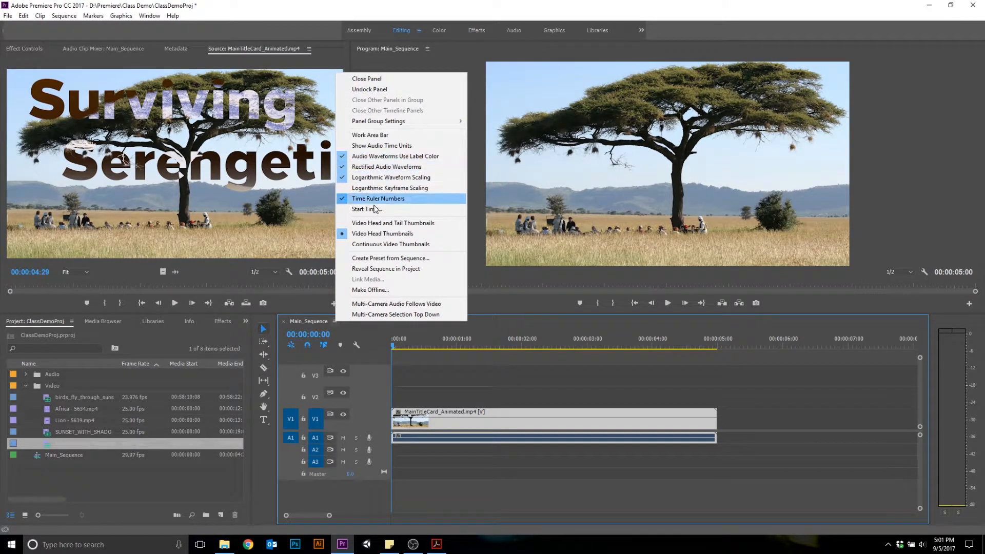
{"action": "left_click", "coordinate": [403, 382]}
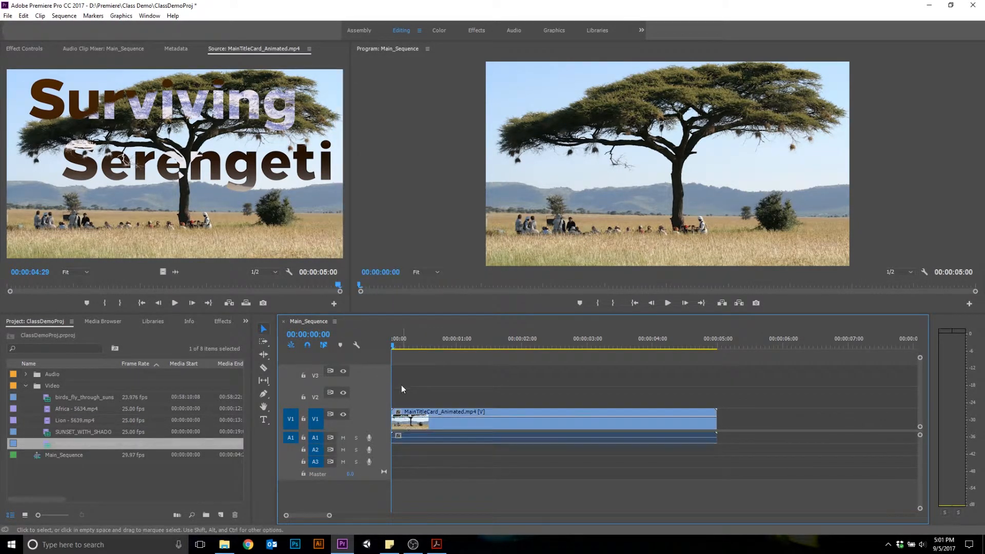
Step: View the media export settings for Main_Sequence, choose the H.264 format, and cancel without exporting
{"action": "left_click", "coordinate": [9, 18]}
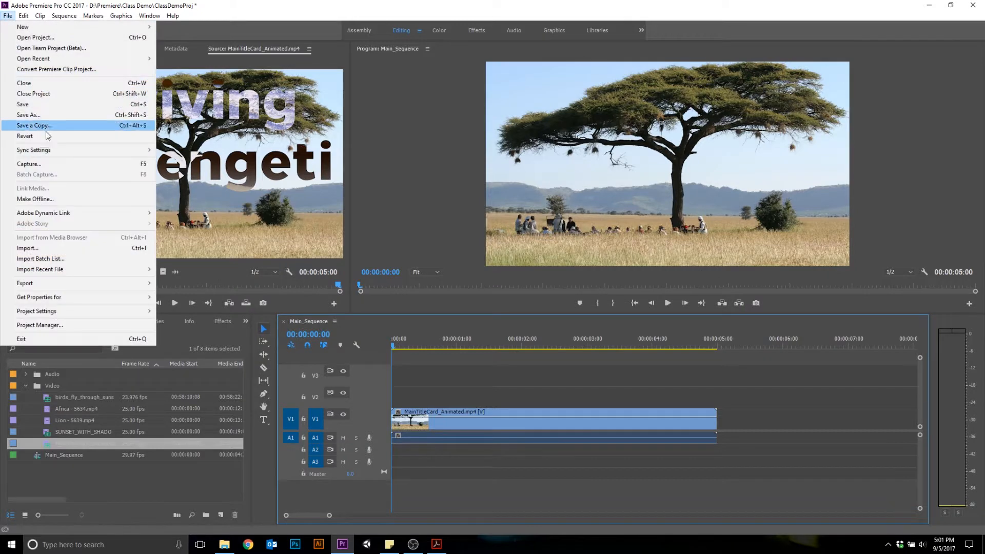
{"action": "mouse_move", "coordinate": [124, 284]}
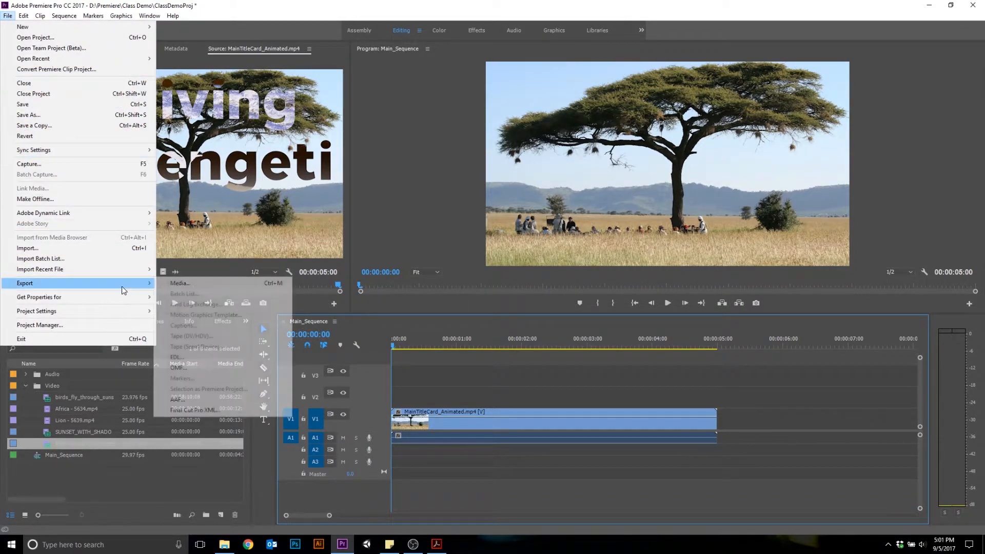
{"action": "left_click", "coordinate": [202, 285]}
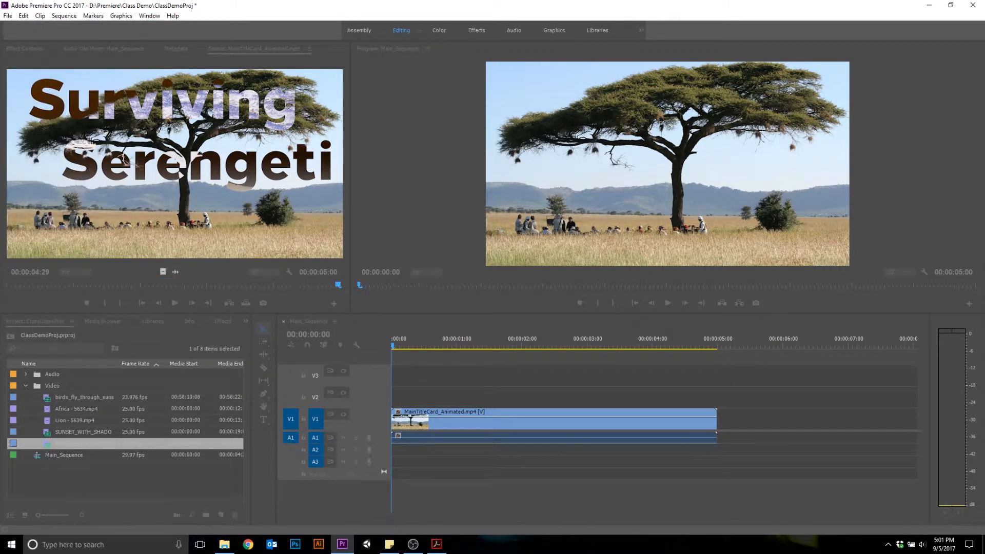
{"action": "left_click_drag", "start_coordinate": [713, 71], "coordinate": [617, 72]}
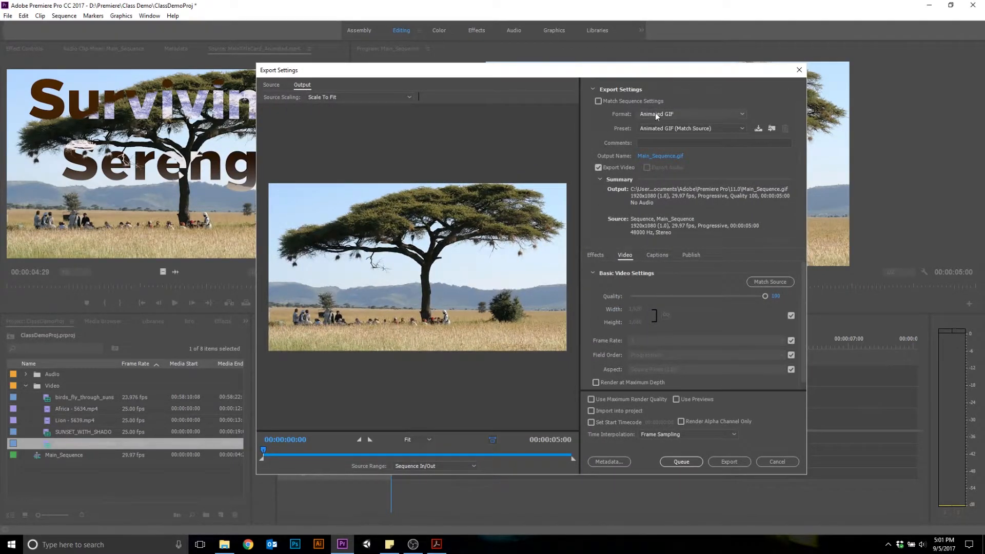
{"action": "left_click", "coordinate": [688, 115]}
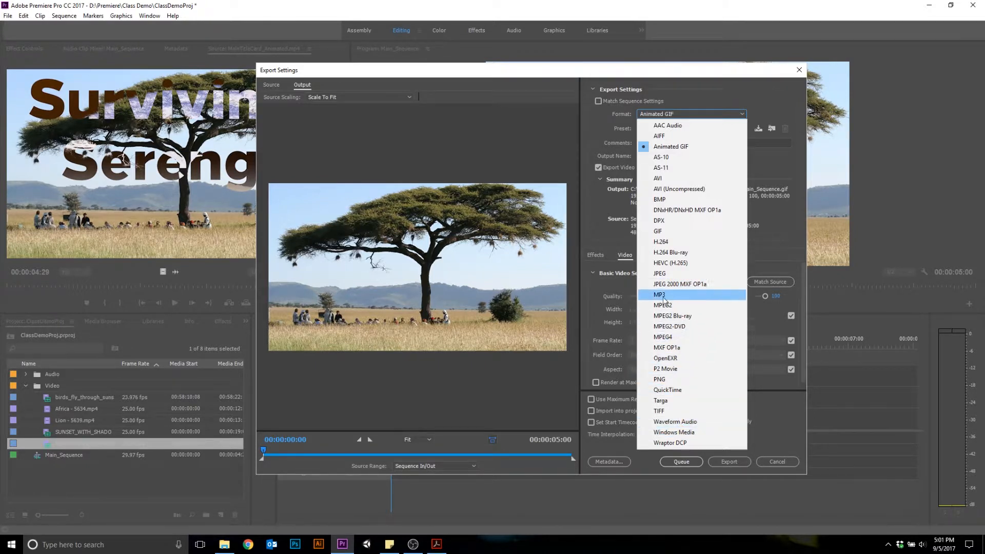
{"action": "left_click", "coordinate": [661, 241]}
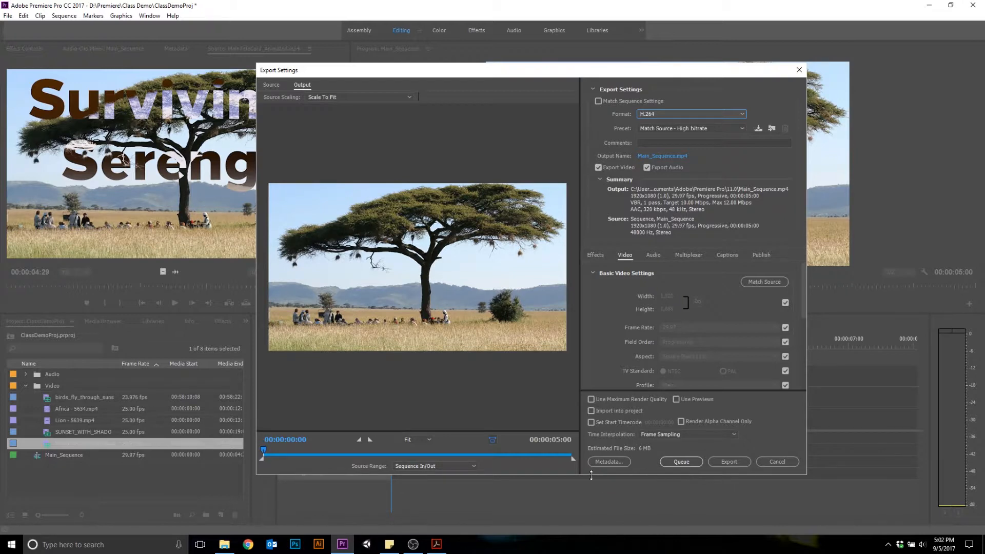
{"action": "left_click", "coordinate": [776, 463]}
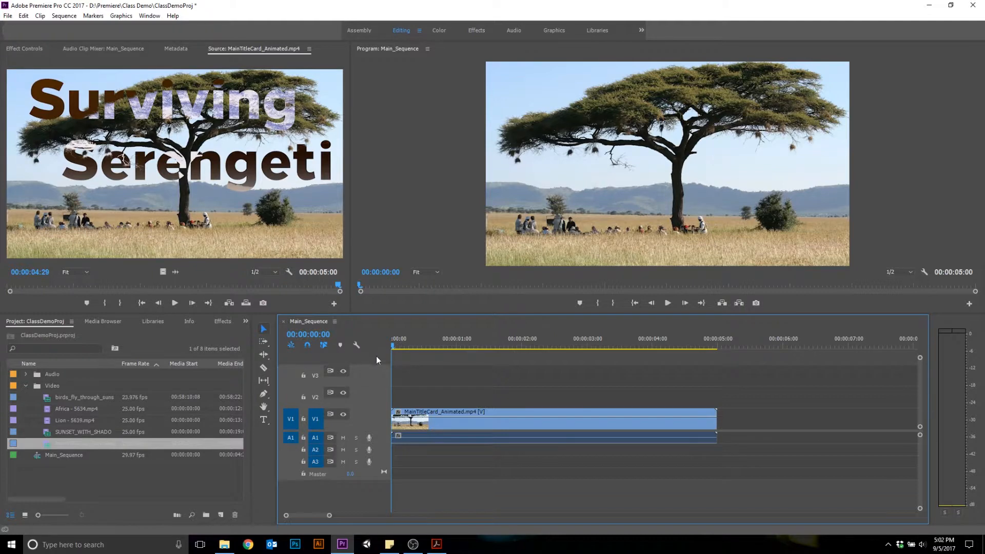
Step: Add birds_fly_through_sunset.mov to V1 after the title clip, and shift it about 6 seconds later to leave a gap
{"action": "mouse_move", "coordinate": [393, 345]}
{"action": "left_mouse_down"}
{"action": "mouse_move", "coordinate": [672, 366]}
{"action": "mouse_move", "coordinate": [381, 361]}
{"action": "left_mouse_up"}
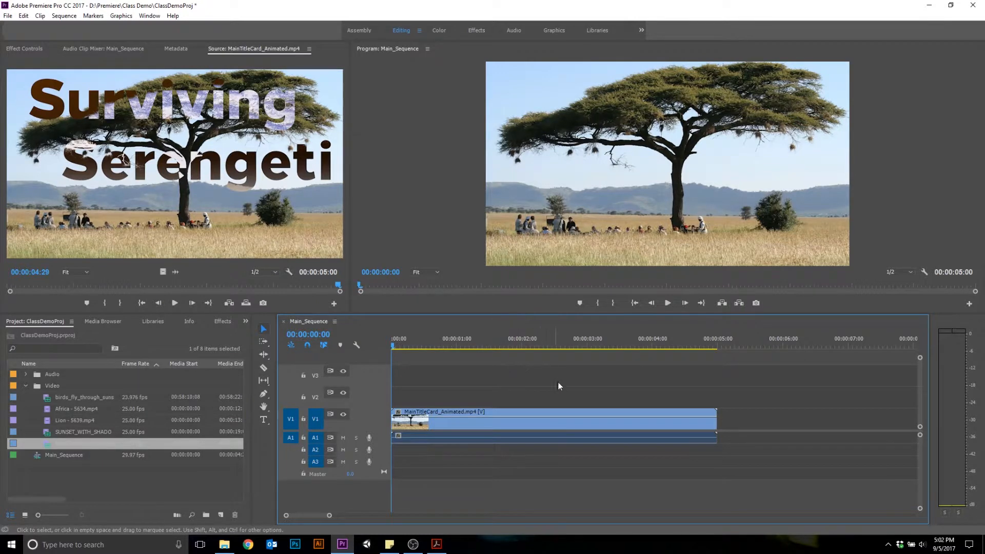
{"action": "left_click_drag", "start_coordinate": [51, 398], "coordinate": [718, 415]}
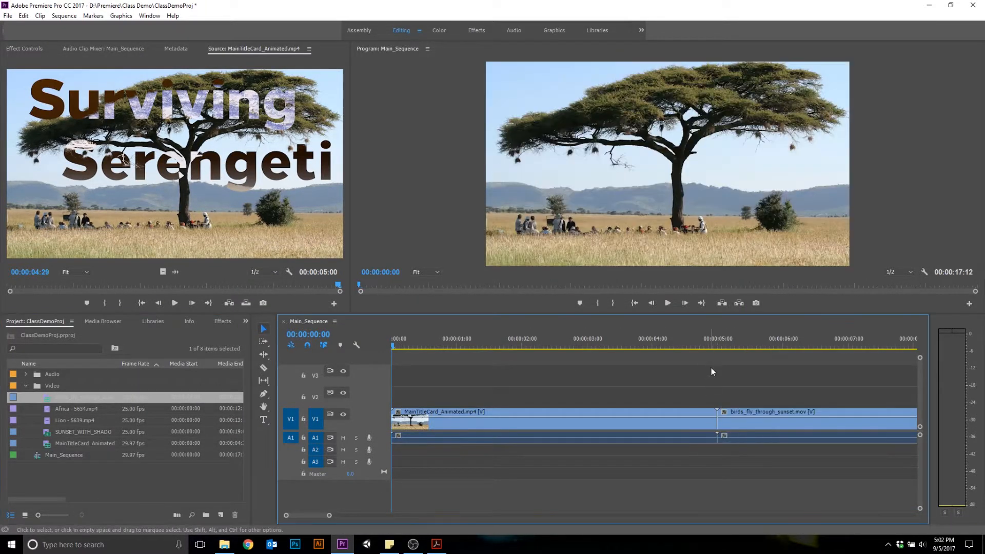
{"action": "left_click_drag", "start_coordinate": [717, 350], "coordinate": [718, 381]}
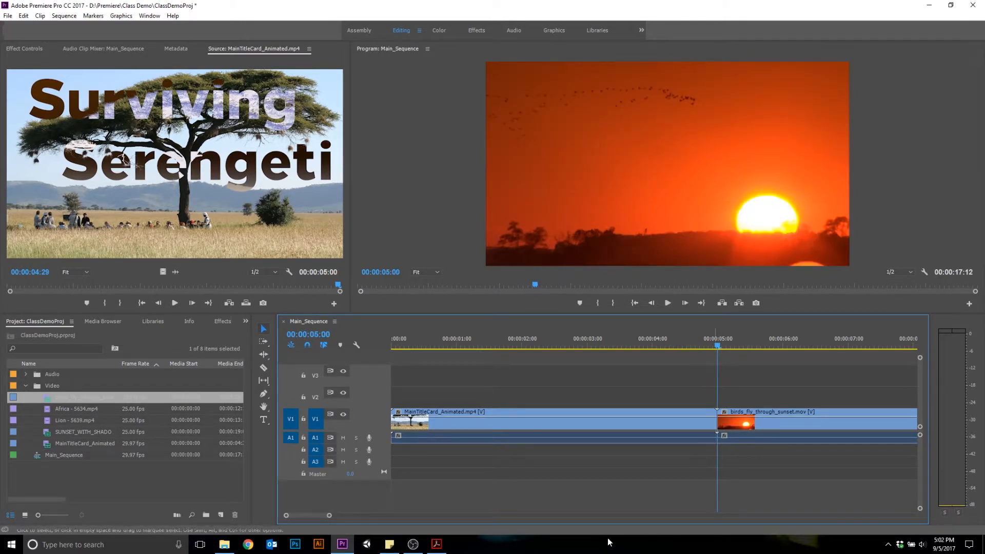
{"action": "left_click_drag", "start_coordinate": [329, 516], "coordinate": [427, 516]}
{"action": "left_click_drag", "start_coordinate": [498, 422], "coordinate": [556, 422]}
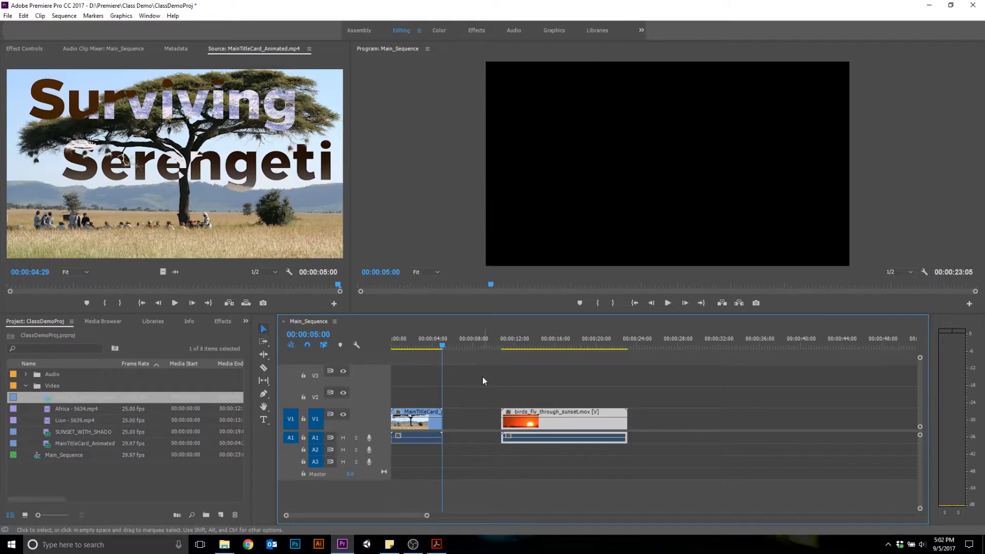
Step: Play Main_Sequence from the start through the title clip and stop in the gap at 00:00:06:05
{"action": "left_click", "coordinate": [436, 345]}
{"action": "left_click_drag", "start_coordinate": [436, 344], "coordinate": [377, 345]}
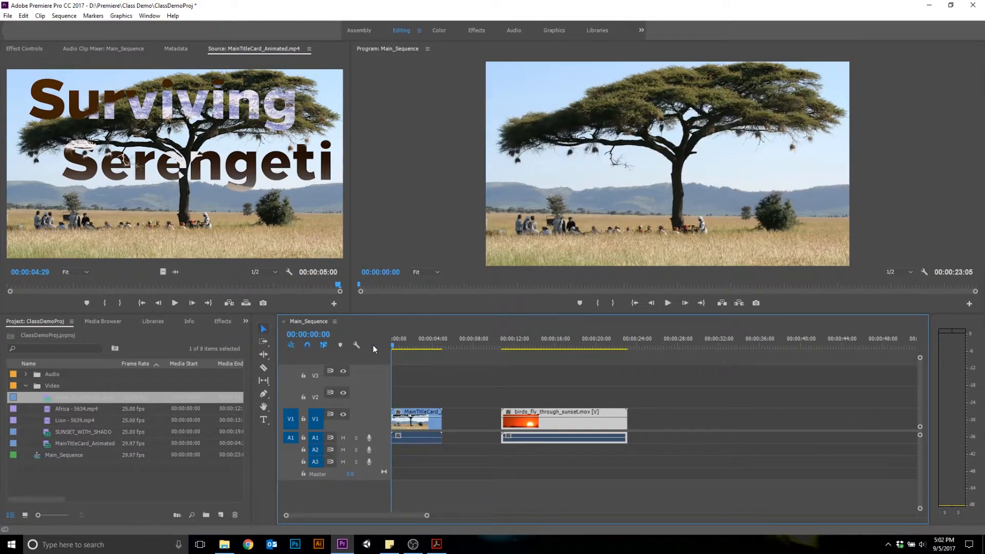
{"action": "key", "text": "space"}
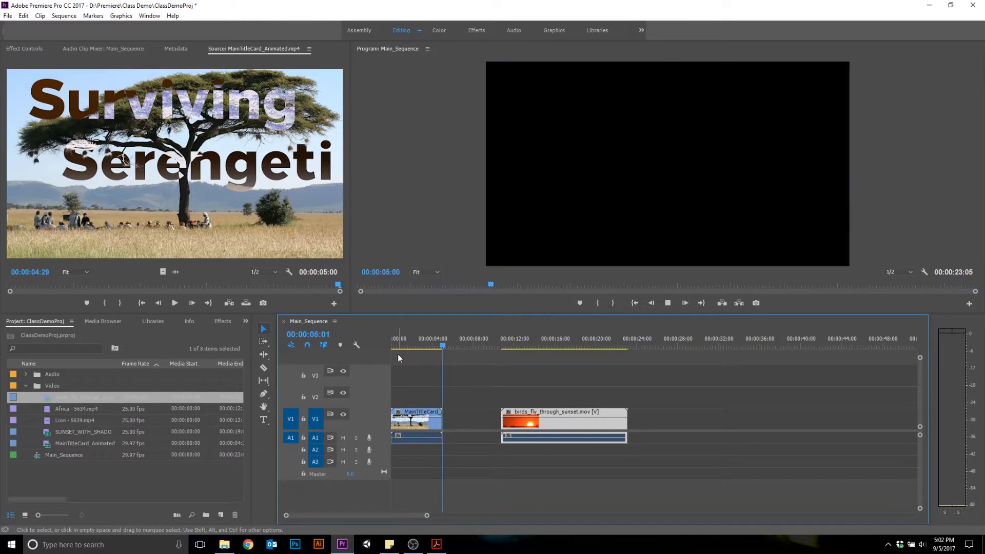
{"action": "key", "text": "space"}
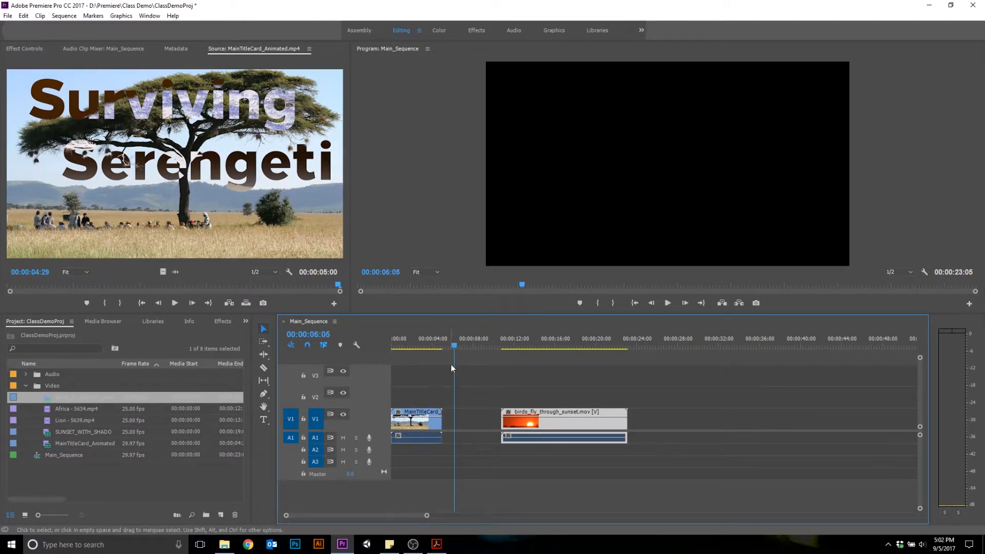
Step: Add a frame hold to the title clip on V1 at 00:00:04:27, near its end
{"action": "left_click_drag", "start_coordinate": [454, 347], "coordinate": [442, 347]}
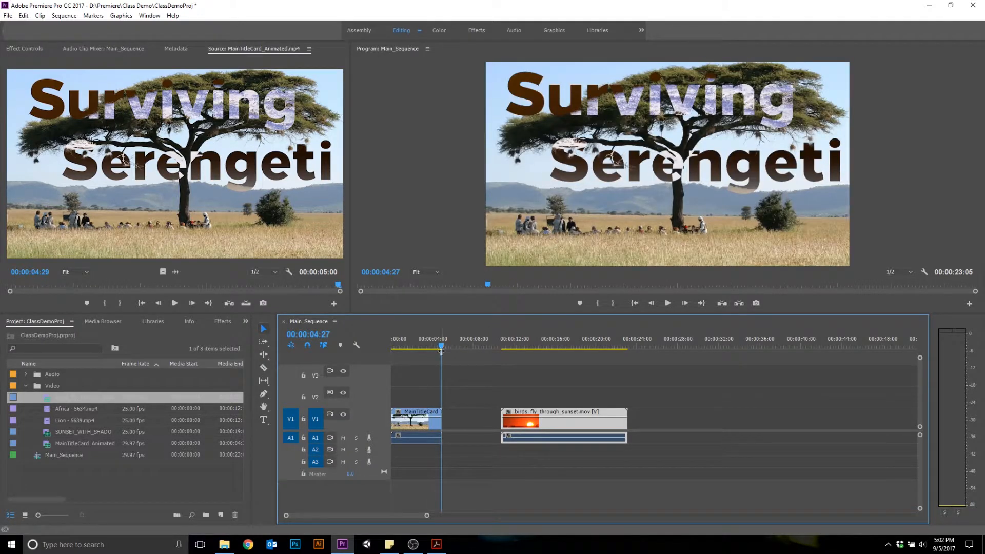
{"action": "right_click", "coordinate": [433, 419]}
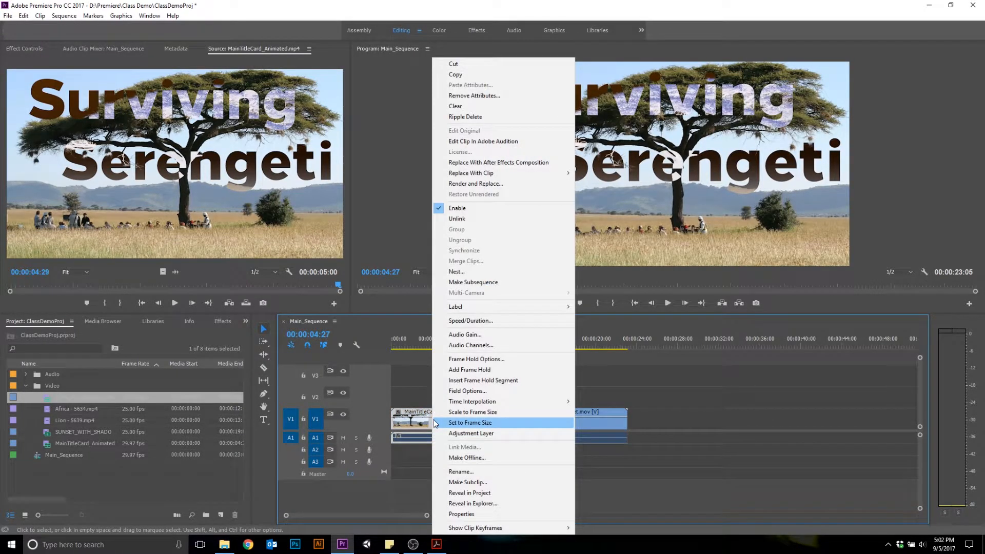
{"action": "left_click", "coordinate": [467, 371]}
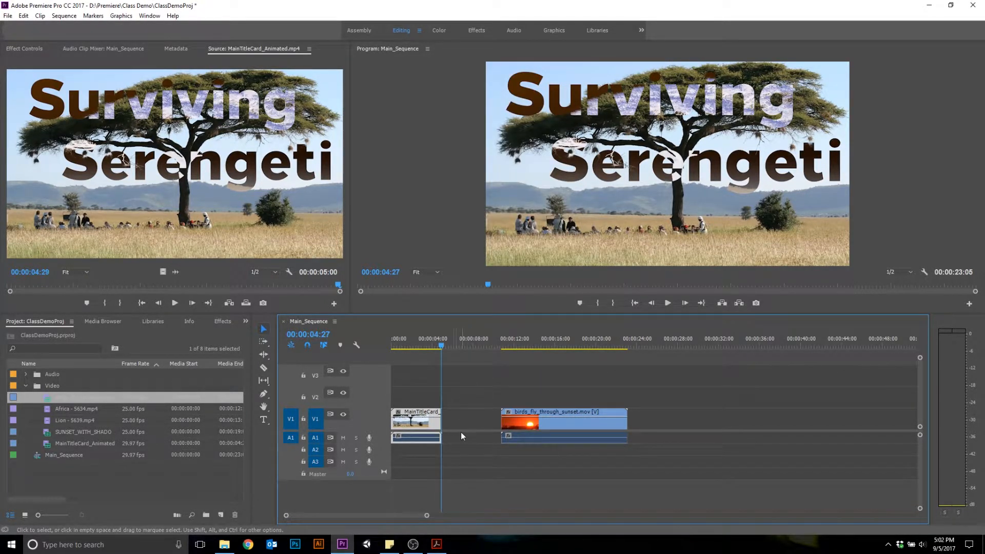
Step: Try moving the short held-frame segment up to V2 after the title clip and deleting it, and undo both changes
{"action": "left_click", "coordinate": [430, 515]}
{"action": "left_click_drag", "start_coordinate": [457, 518], "coordinate": [368, 519]}
{"action": "left_click", "coordinate": [667, 347]}
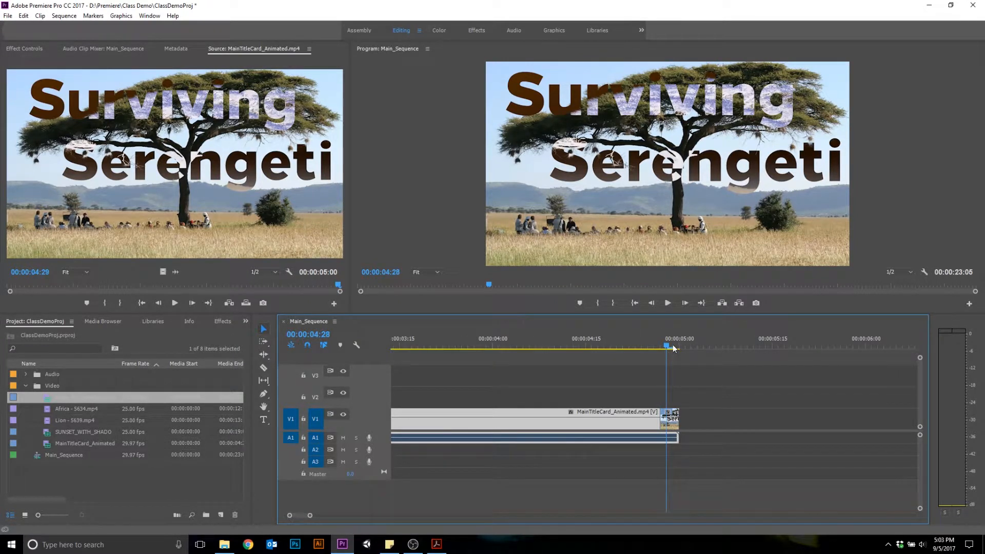
{"action": "left_click", "coordinate": [670, 418]}
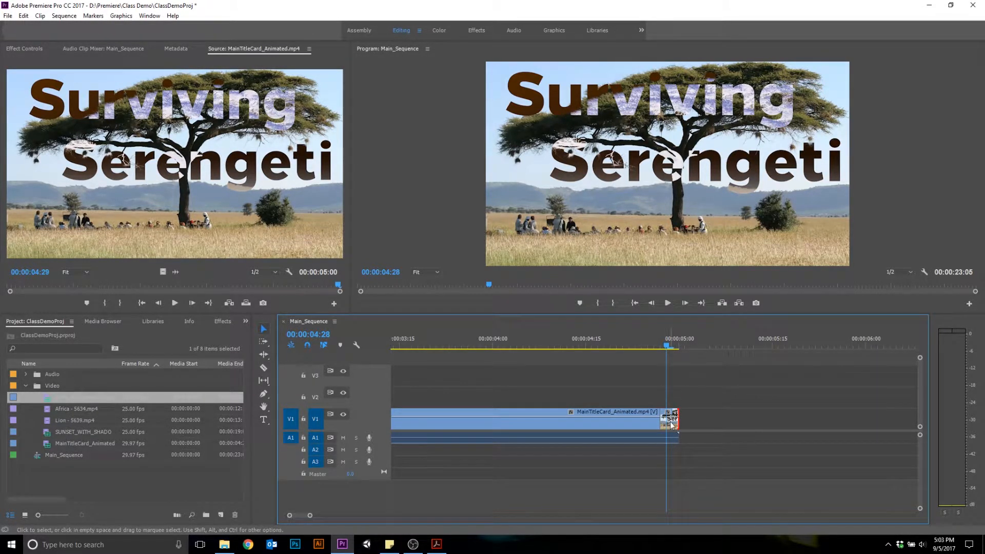
{"action": "left_click_drag", "start_coordinate": [670, 424], "coordinate": [732, 397]}
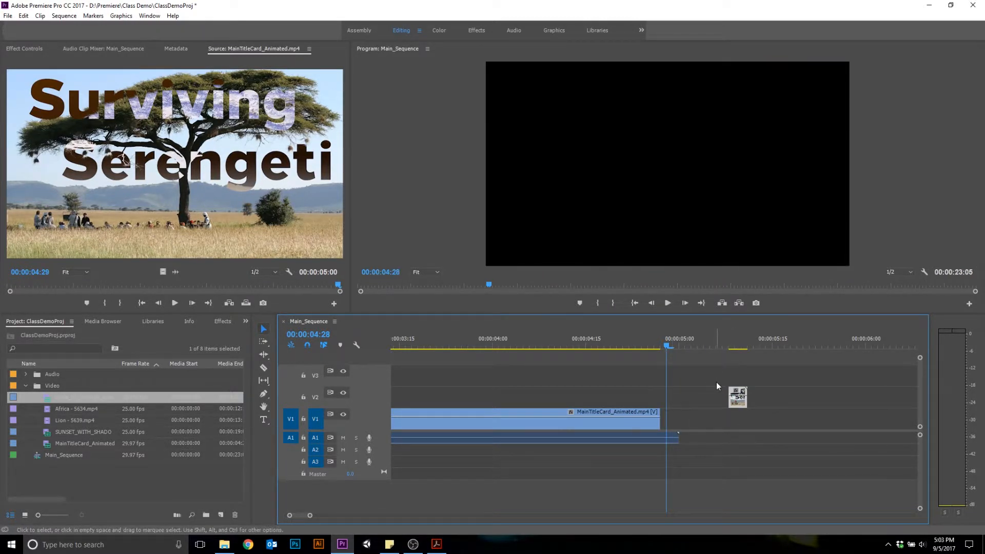
{"action": "key", "text": "Delete"}
{"action": "key", "text": "ctrl+z"}
{"action": "key", "text": "ctrl+z"}
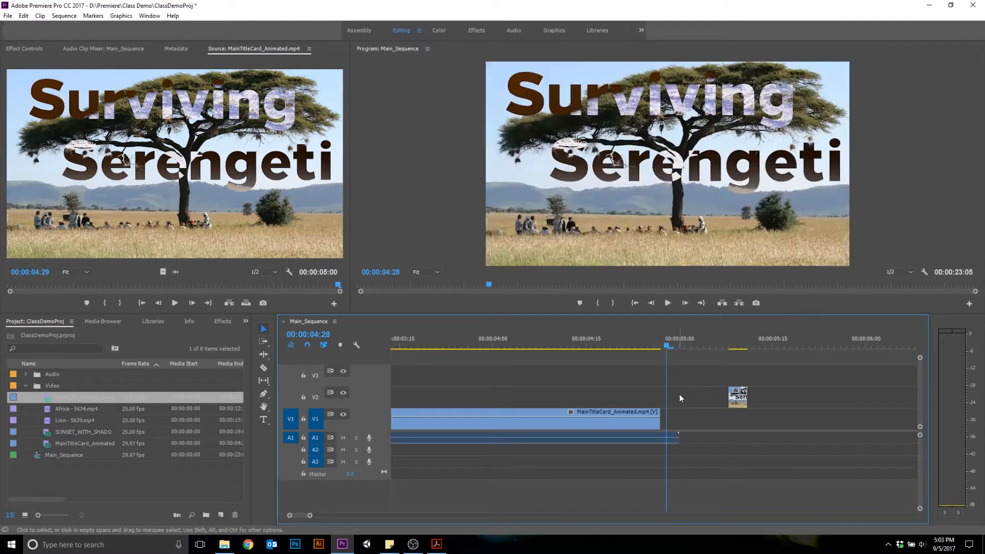
Step: Extend the end of the held-frame segment on V1 to about 00:00:06:08 so it fills part of the gap
{"action": "left_click_drag", "start_coordinate": [667, 347], "coordinate": [656, 351]}
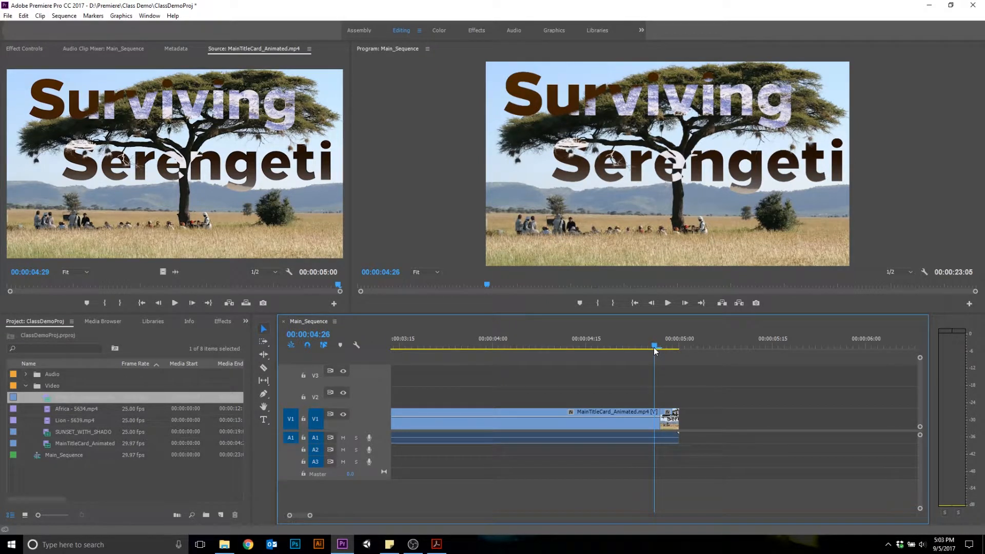
{"action": "mouse_move", "coordinate": [656, 346]}
{"action": "left_mouse_down"}
{"action": "mouse_move", "coordinate": [681, 350]}
{"action": "mouse_move", "coordinate": [666, 355]}
{"action": "left_mouse_up"}
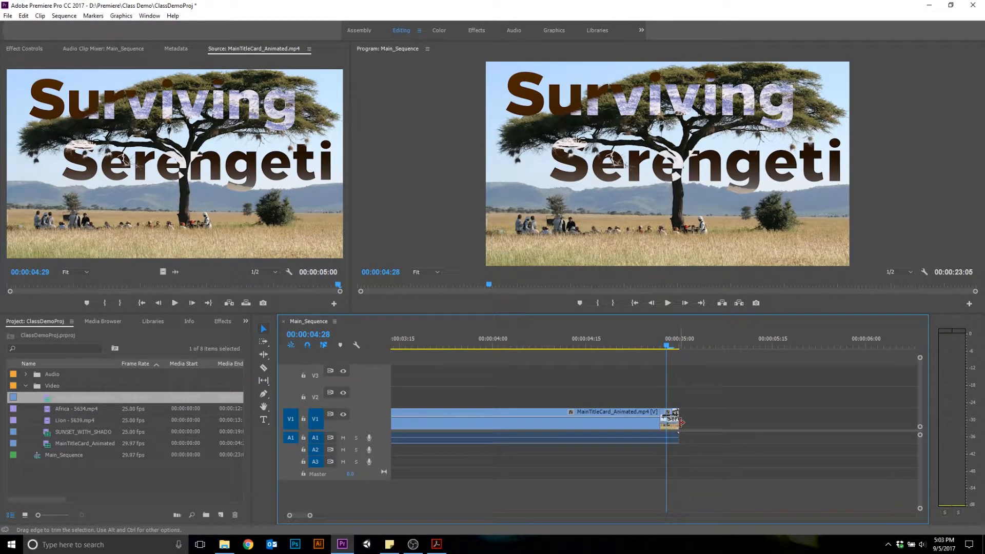
{"action": "left_click_drag", "start_coordinate": [308, 515], "coordinate": [307, 514]}
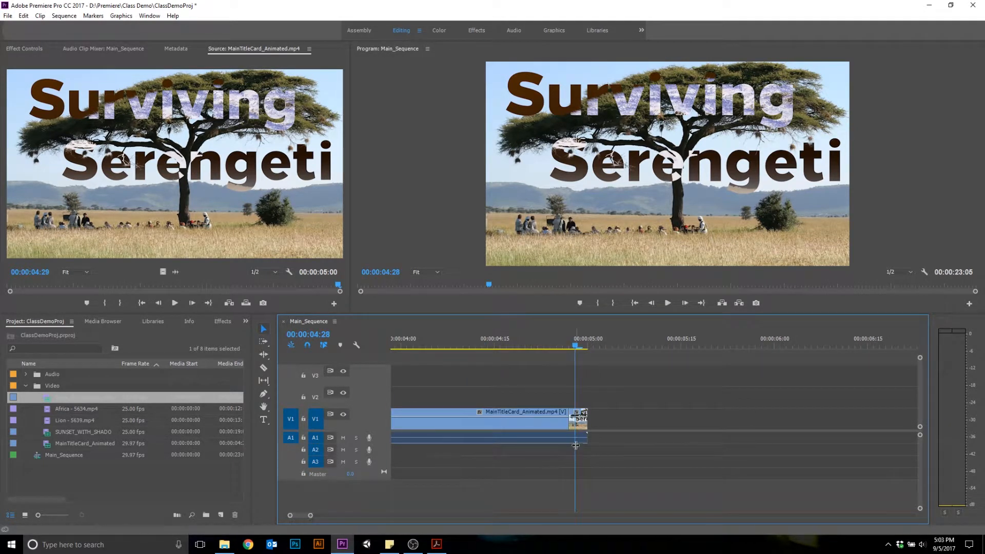
{"action": "left_click_drag", "start_coordinate": [586, 418], "coordinate": [771, 417]}
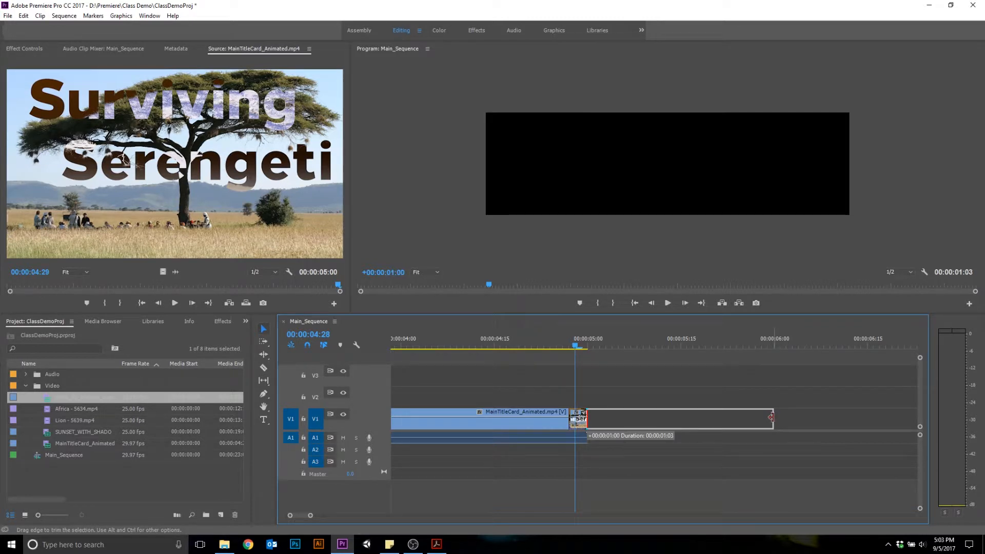
{"action": "left_click_drag", "start_coordinate": [775, 416], "coordinate": [824, 417]}
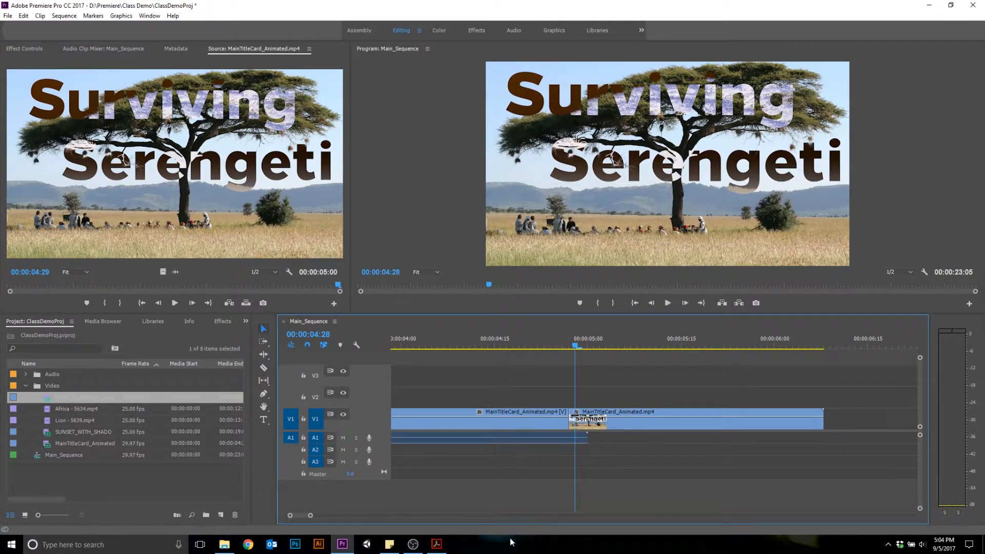
Step: Lock the V1 track, delete the title card clip's audio from A1, and unlock V1 again
{"action": "left_click_drag", "start_coordinate": [576, 346], "coordinate": [349, 347]}
{"action": "left_click_drag", "start_coordinate": [310, 516], "coordinate": [366, 516]}
{"action": "left_click", "coordinate": [442, 442]}
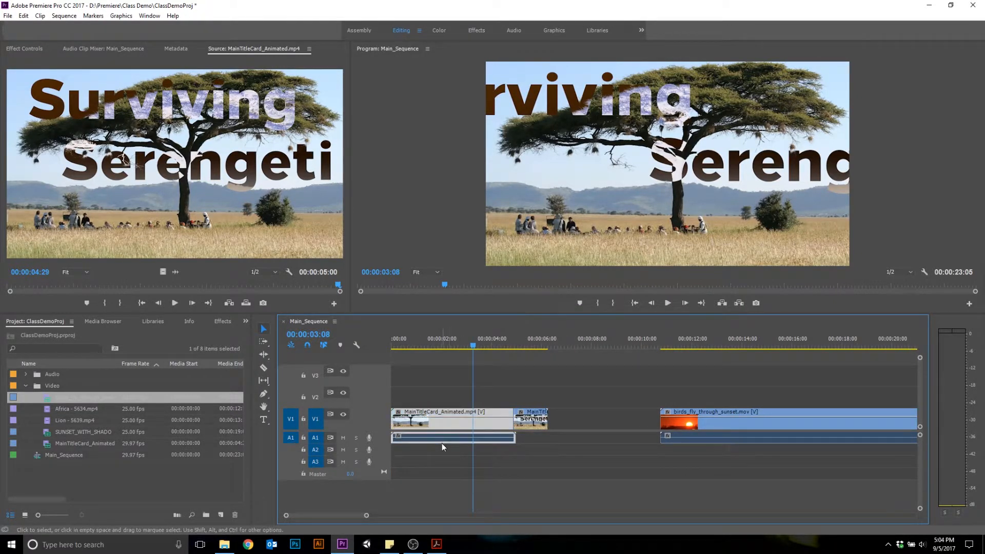
{"action": "left_click", "coordinate": [441, 458]}
{"action": "left_click", "coordinate": [428, 436]}
{"action": "left_click", "coordinate": [445, 390]}
{"action": "left_click", "coordinate": [421, 437]}
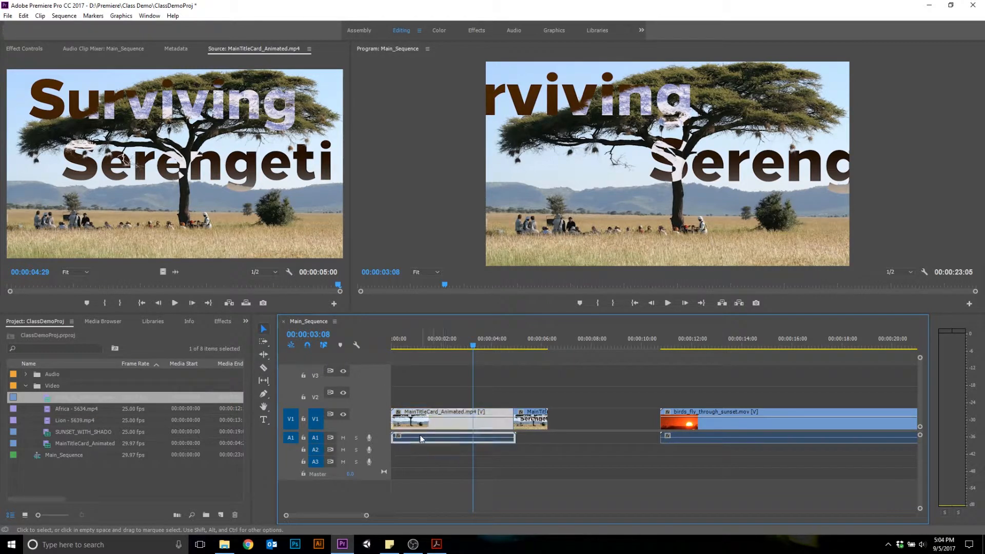
{"action": "left_click", "coordinate": [303, 419]}
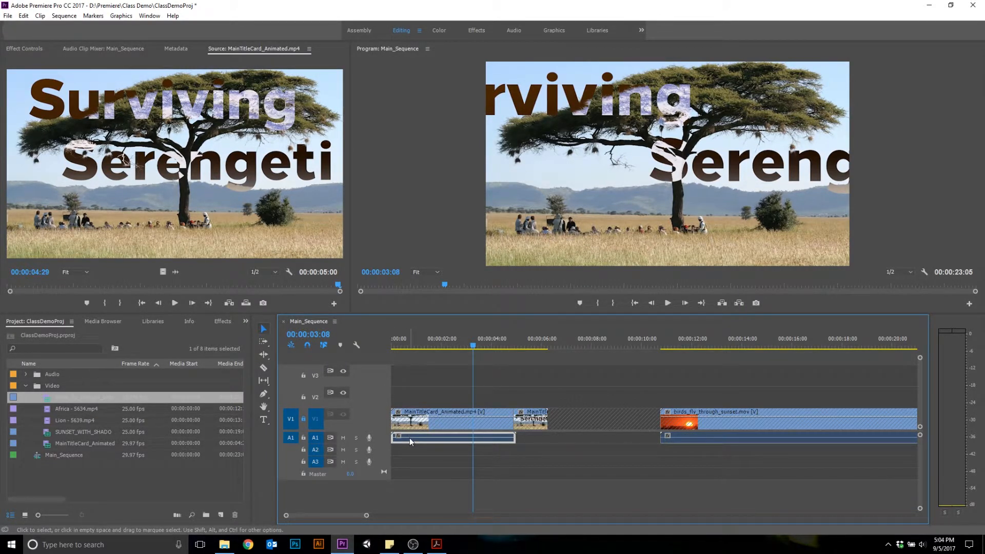
{"action": "key", "text": "Delete"}
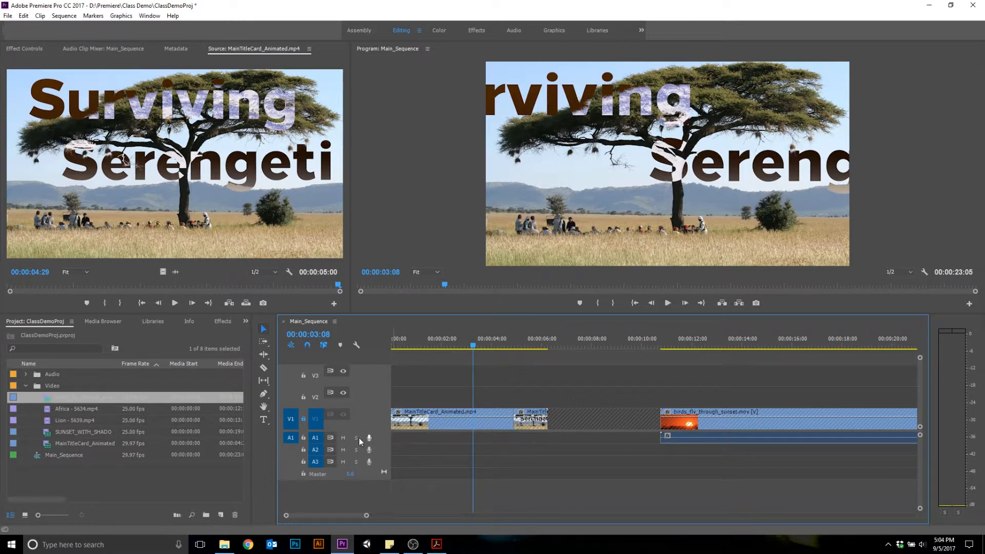
{"action": "left_click", "coordinate": [303, 420]}
{"action": "left_click", "coordinate": [291, 438]}
Step: Play the sequence from its start through the title card and into the empty gap
{"action": "left_click_drag", "start_coordinate": [473, 346], "coordinate": [390, 347]}
{"action": "left_click", "coordinate": [669, 303]}
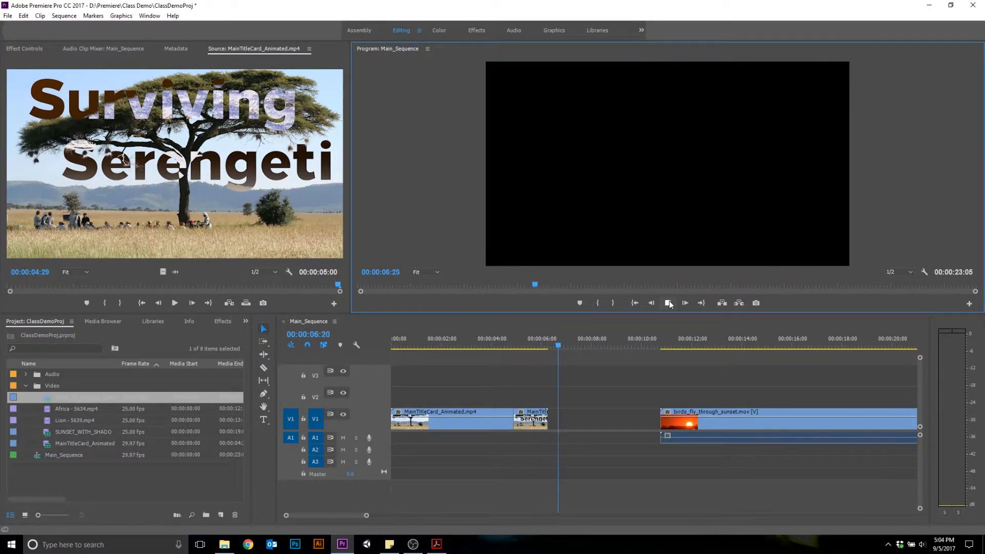
{"action": "left_click", "coordinate": [668, 303]}
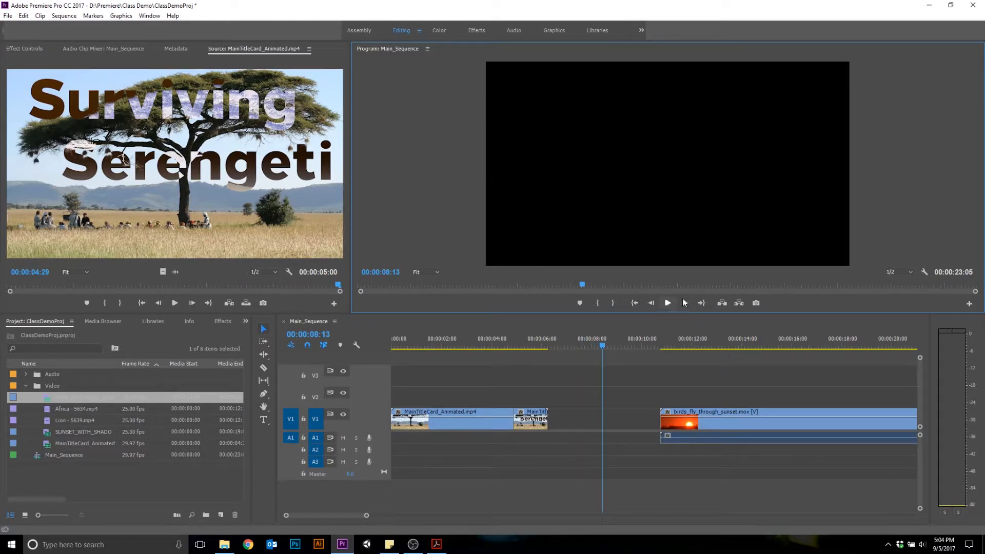
Step: Move the birds_fly_through_sunset.mov clip up to V2, starting at about 00:00:05:21 over the title clip's end, and preview the overlap
{"action": "left_click", "coordinate": [756, 419]}
{"action": "left_click_drag", "start_coordinate": [736, 422], "coordinate": [645, 411]}
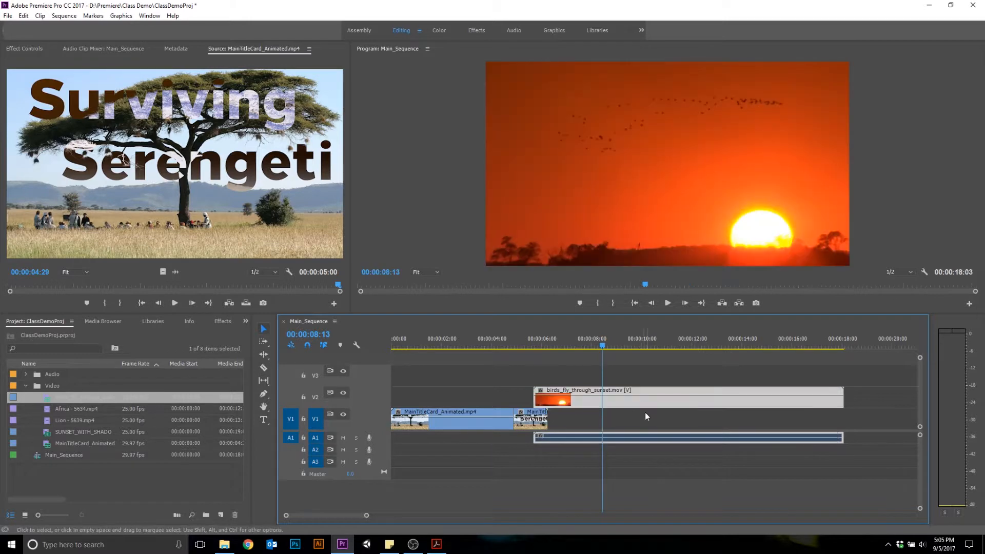
{"action": "left_click", "coordinate": [515, 342]}
{"action": "key", "text": "space"}
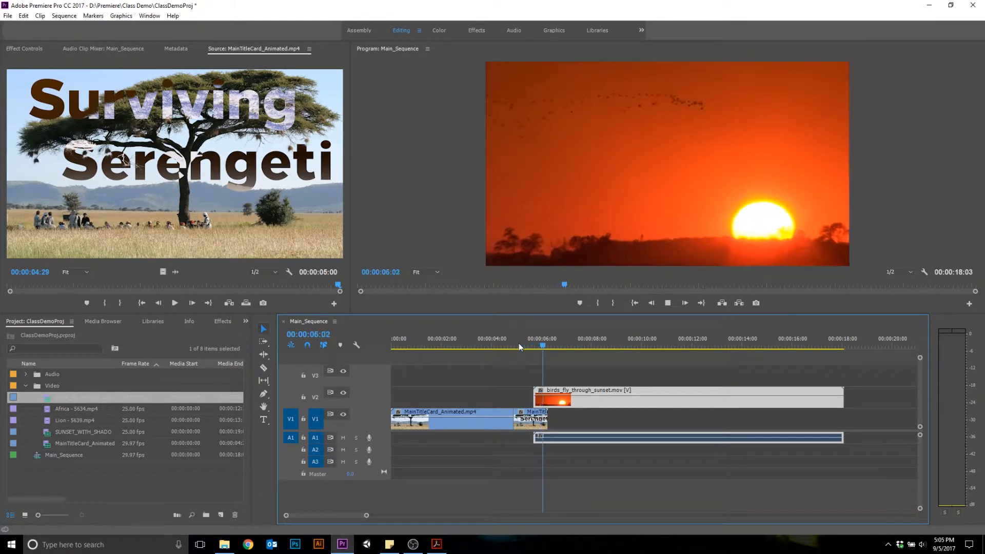
{"action": "left_click", "coordinate": [530, 342]}
{"action": "left_click_drag", "start_coordinate": [531, 341], "coordinate": [533, 340]}
{"action": "mouse_move", "coordinate": [525, 342]}
{"action": "left_mouse_down"}
{"action": "mouse_move", "coordinate": [510, 342]}
{"action": "mouse_move", "coordinate": [552, 342]}
{"action": "mouse_move", "coordinate": [539, 342]}
{"action": "left_mouse_up"}
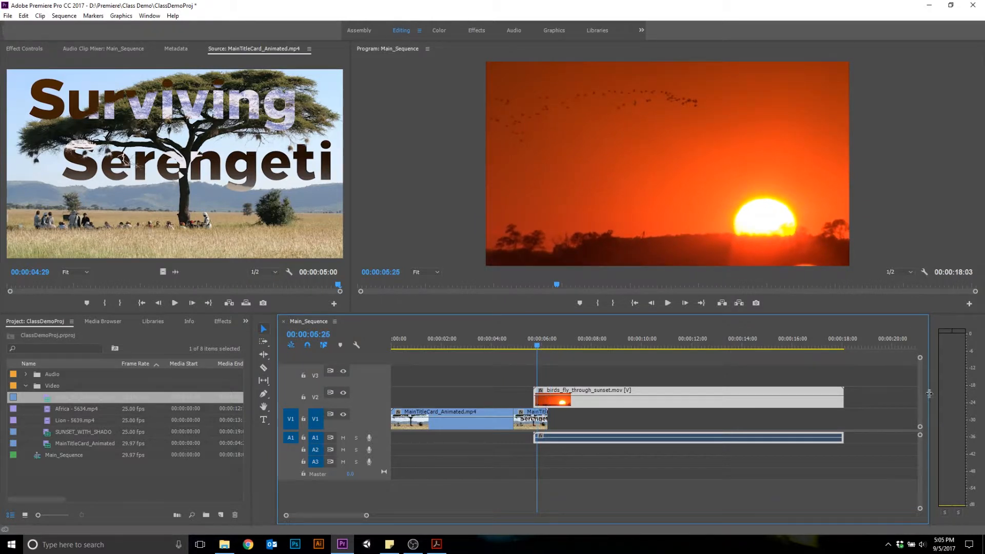
Step: Make the video tracks taller, and show the sunset clip's Effect Controls in a widened source area
{"action": "left_click_drag", "start_coordinate": [920, 358], "coordinate": [920, 359]}
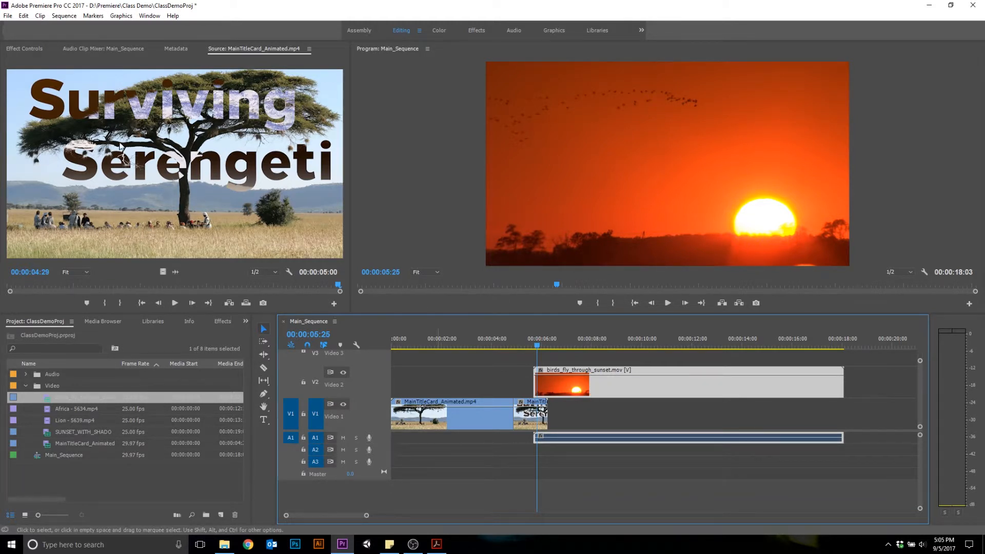
{"action": "double_click", "coordinate": [621, 383]}
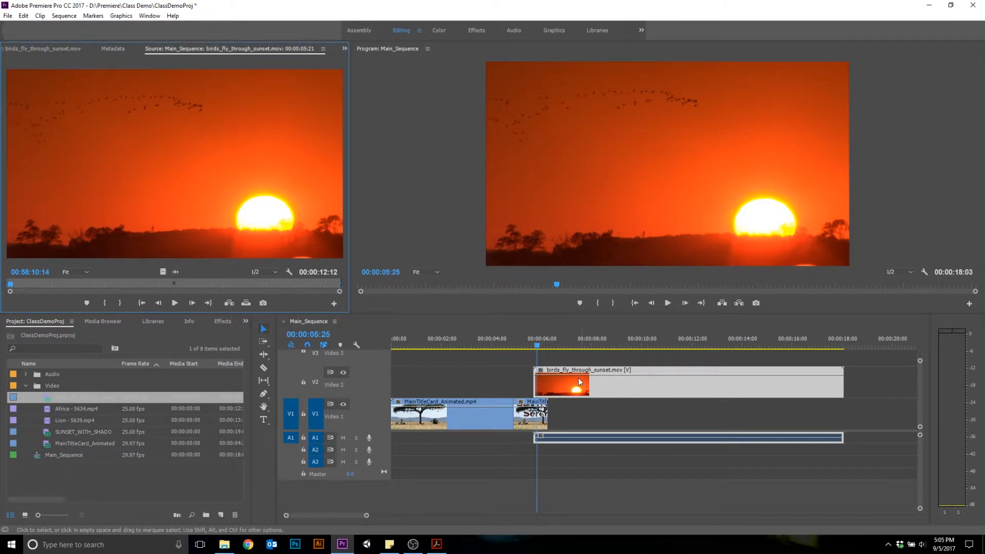
{"action": "left_click_drag", "start_coordinate": [349, 91], "coordinate": [425, 89]}
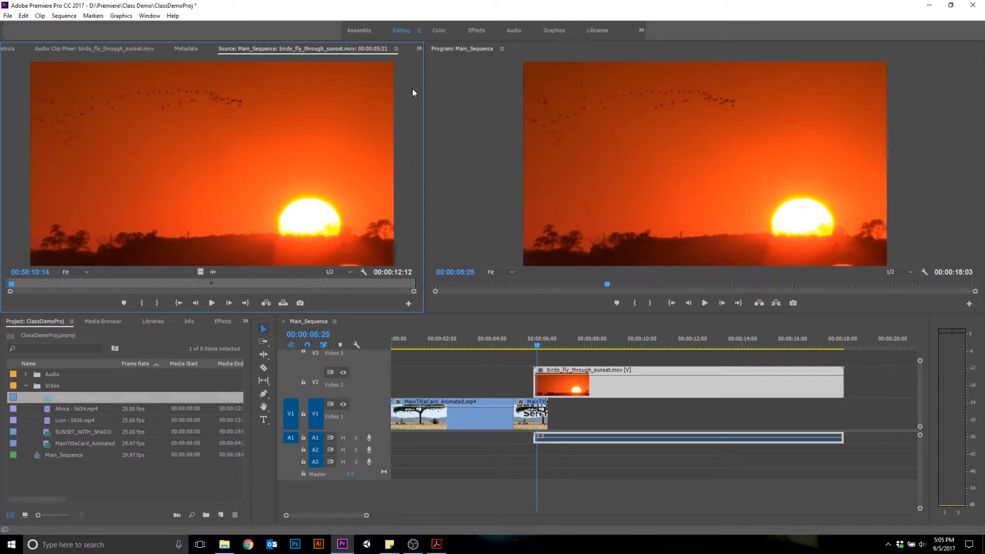
{"action": "left_click", "coordinate": [9, 49]}
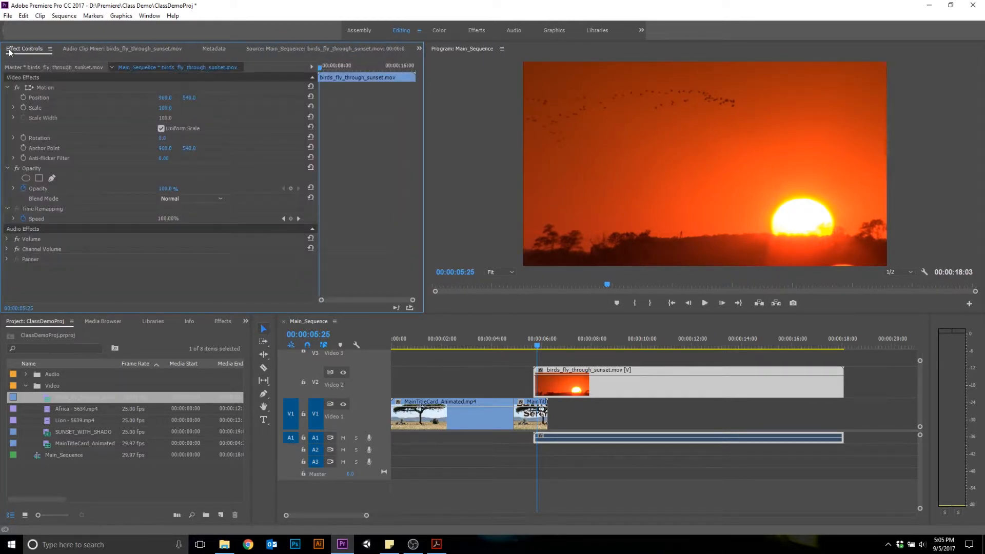
{"action": "left_click", "coordinate": [293, 49]}
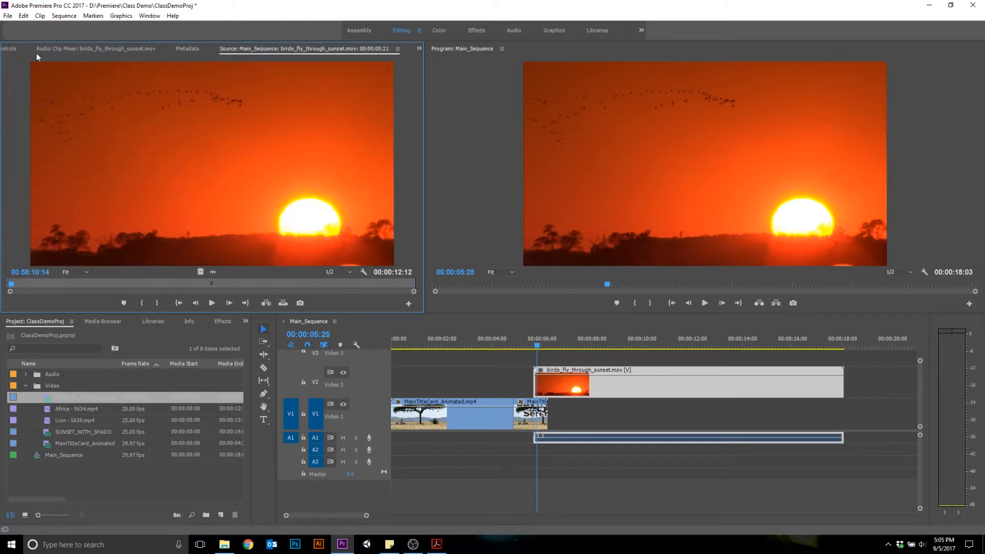
{"action": "left_click", "coordinate": [9, 50]}
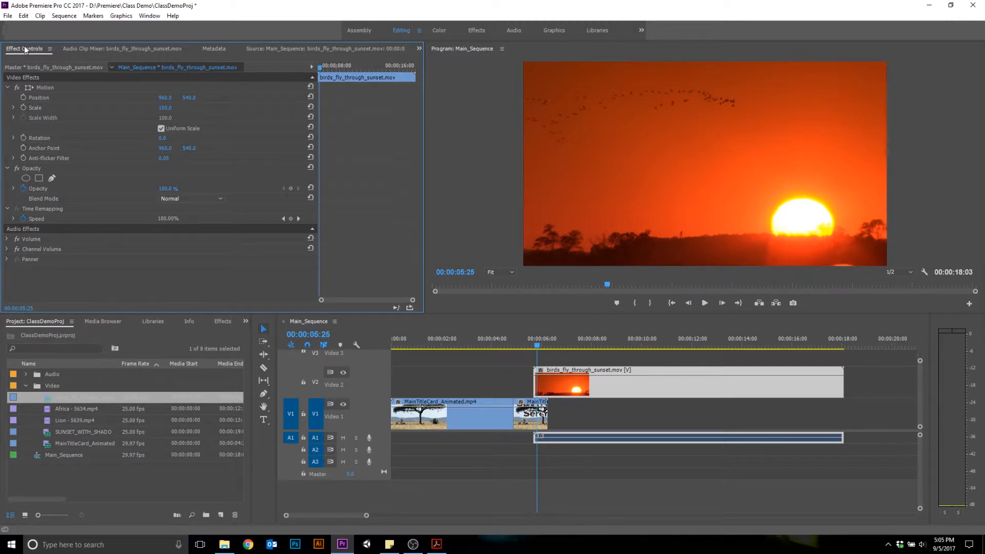
Step: Preview the Africa - 5634.mp4 project footage and inspect its Effect Controls with the keyframe timeline hidden
{"action": "double_click", "coordinate": [48, 409]}
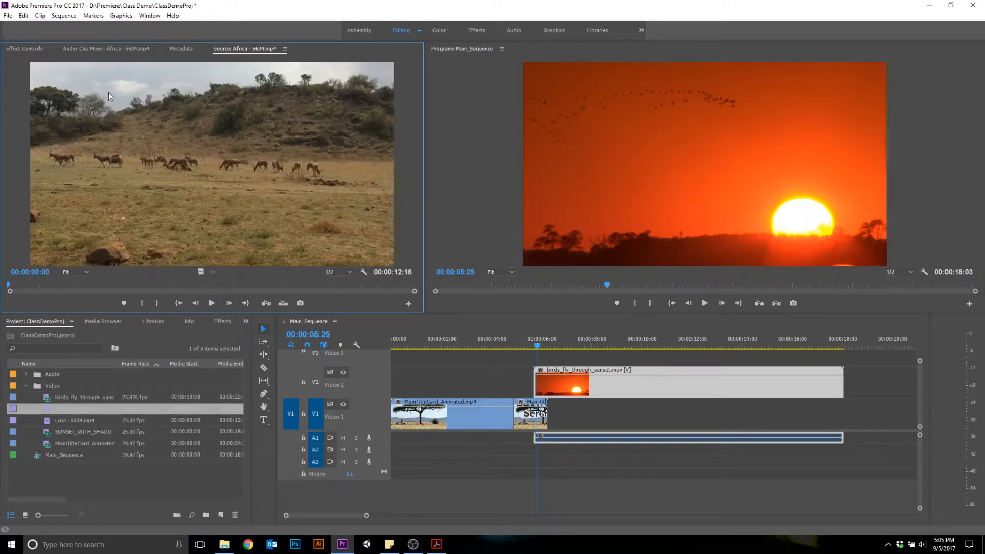
{"action": "left_click", "coordinate": [211, 302]}
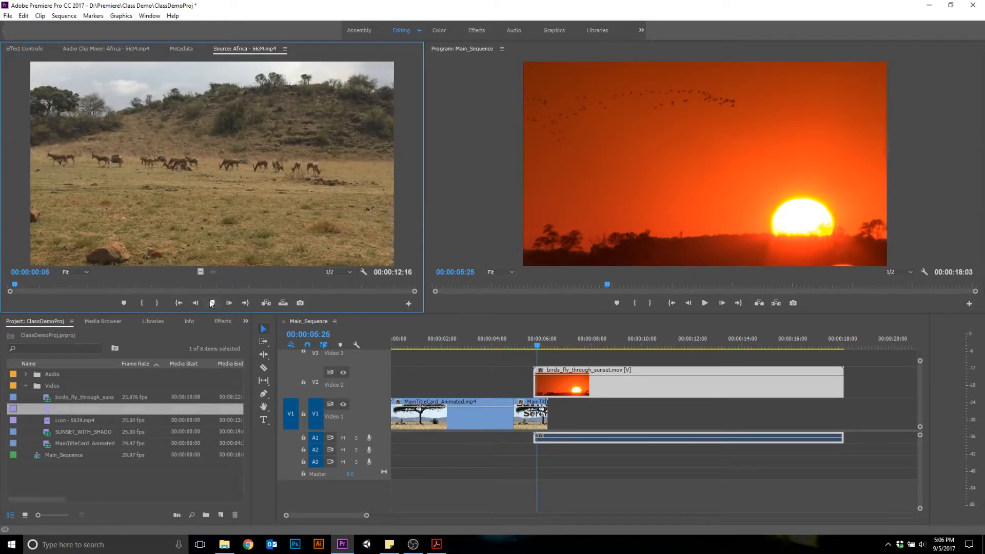
{"action": "left_click", "coordinate": [21, 48]}
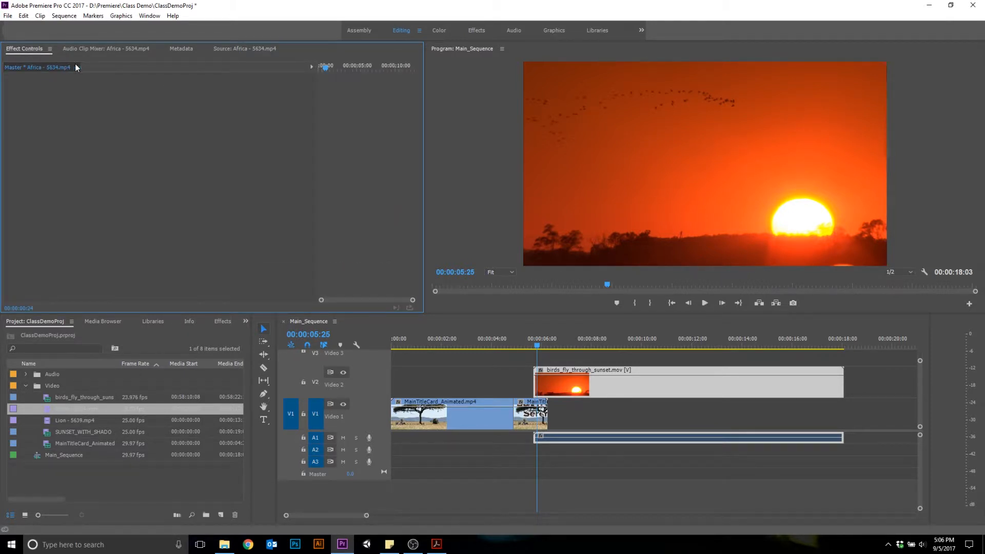
{"action": "left_click", "coordinate": [311, 67]}
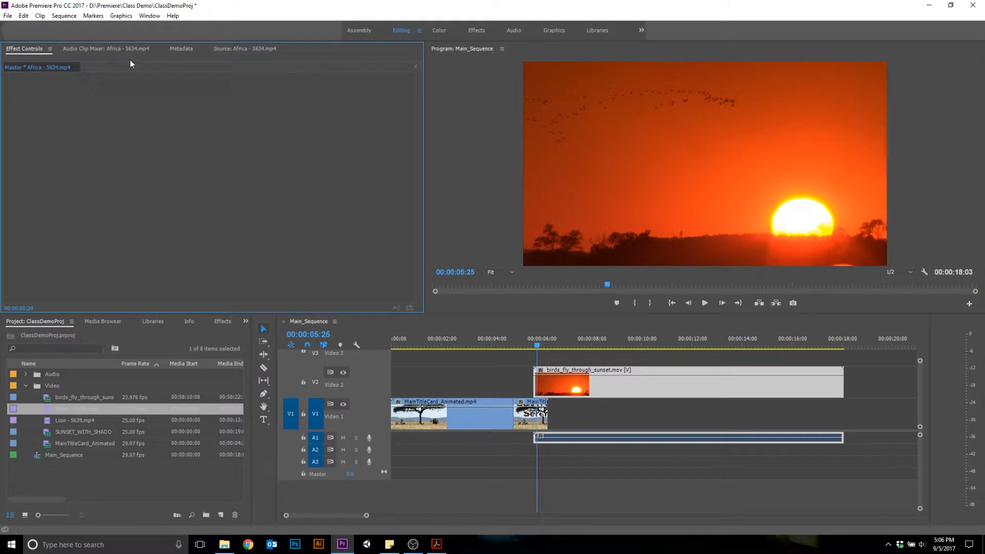
{"action": "left_click", "coordinate": [225, 49]}
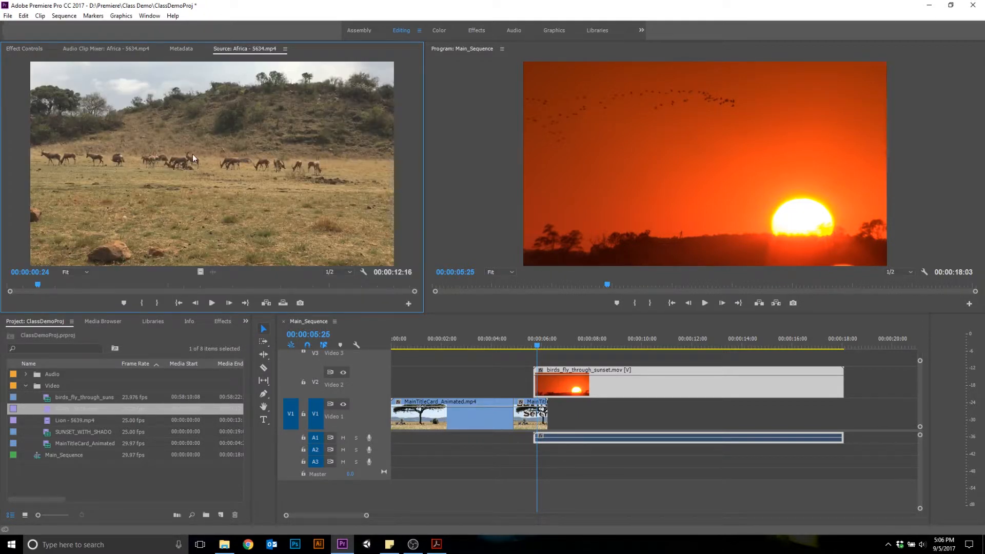
Step: Open the sunset clip from V2 again and display its motion, opacity and speed settings
{"action": "left_click", "coordinate": [599, 389]}
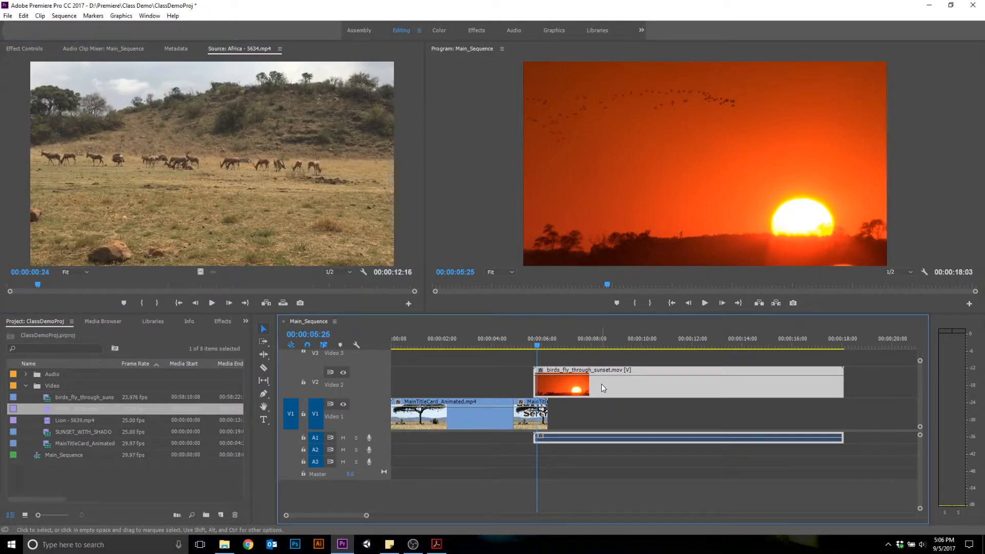
{"action": "double_click", "coordinate": [602, 384]}
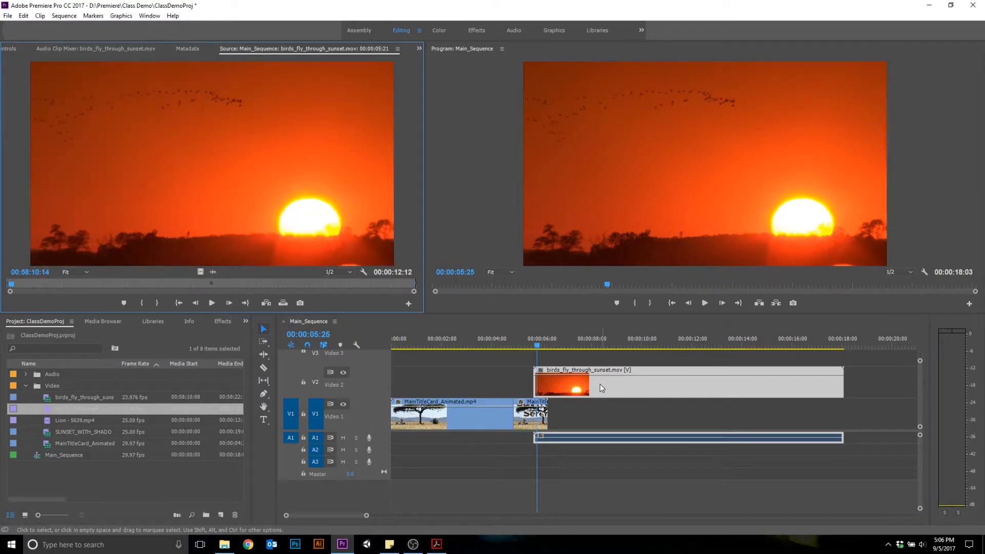
{"action": "left_click", "coordinate": [12, 49]}
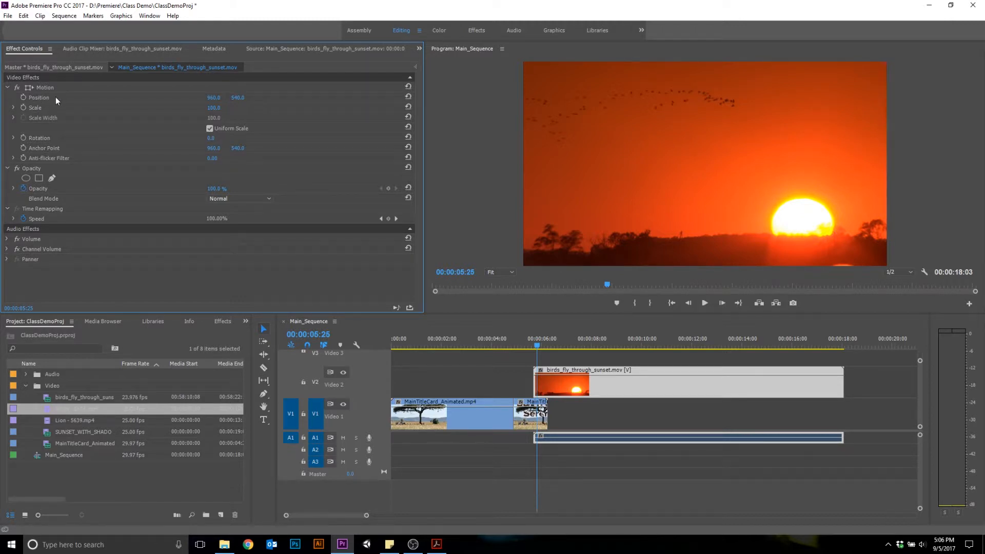
Step: Try animating the sunset clip's position by enabling keyframing and shifting its frame sideways, and revert both changes
{"action": "left_click", "coordinate": [625, 203]}
{"action": "left_click", "coordinate": [625, 369]}
{"action": "left_click", "coordinate": [603, 186]}
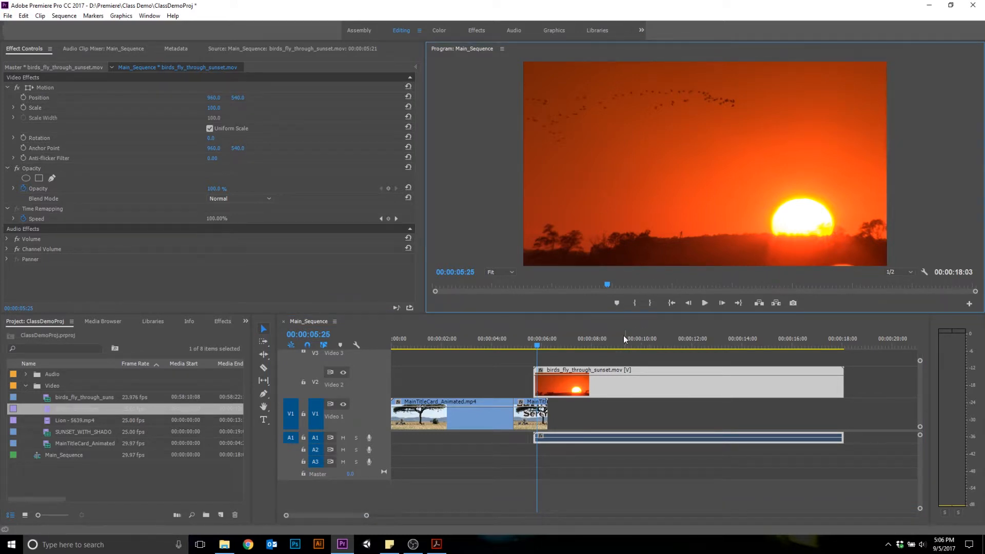
{"action": "left_click", "coordinate": [23, 99]}
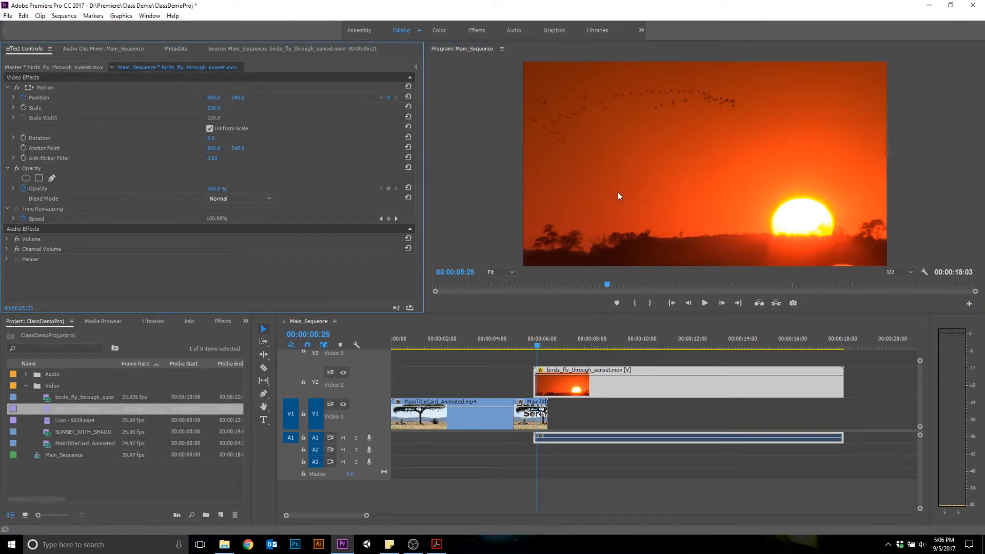
{"action": "double_click", "coordinate": [606, 169]}
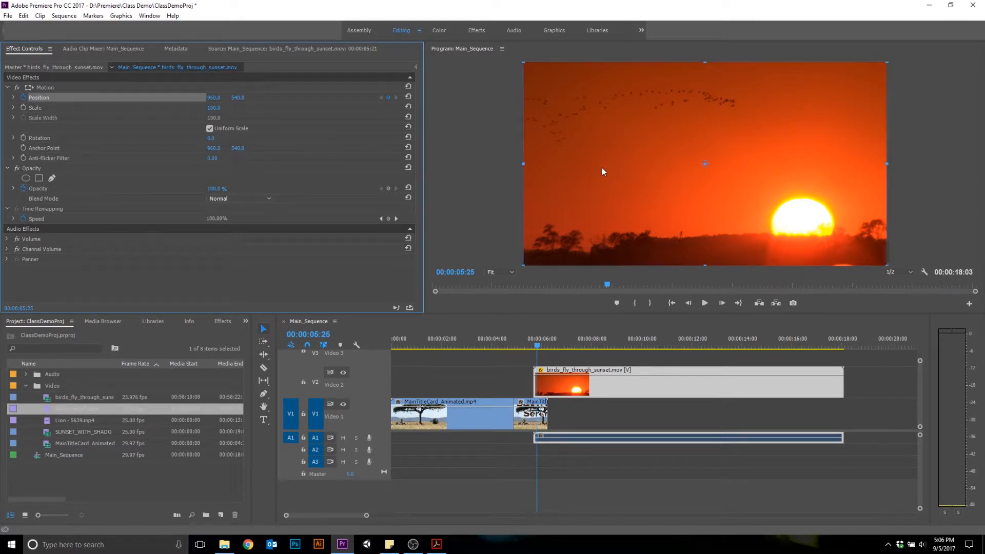
{"action": "left_click_drag", "start_coordinate": [699, 171], "coordinate": [620, 164]}
{"action": "key", "text": "ctrl+z"}
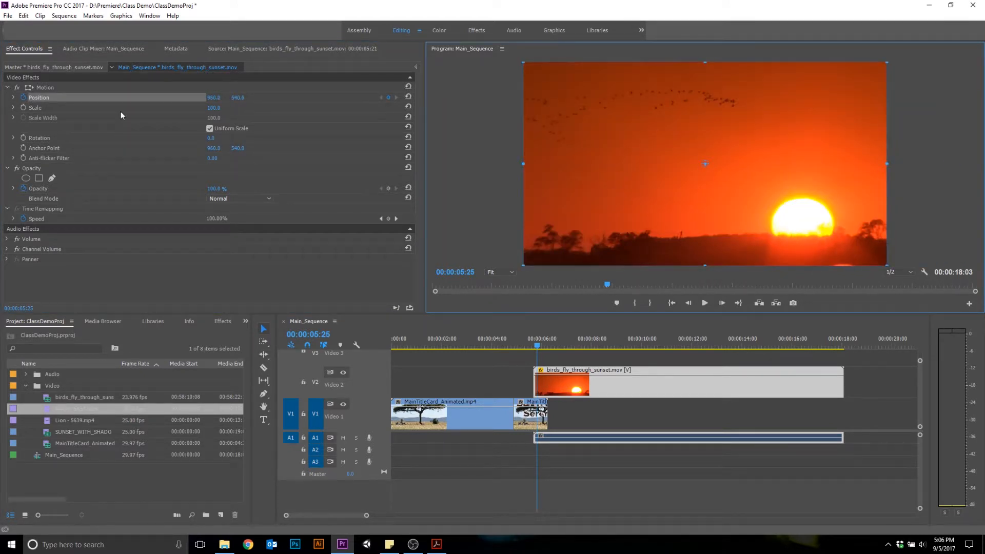
{"action": "left_click", "coordinate": [23, 98]}
{"action": "left_click", "coordinate": [527, 284]}
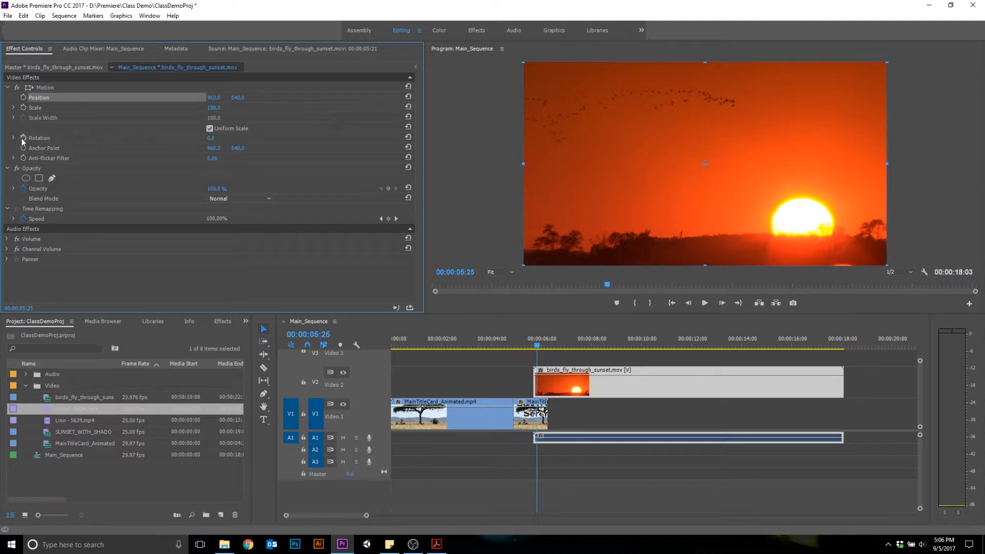
Step: Set the sunset clip's opacity to 0% with a keyframe at 00:00:05:20
{"action": "left_click", "coordinate": [13, 189]}
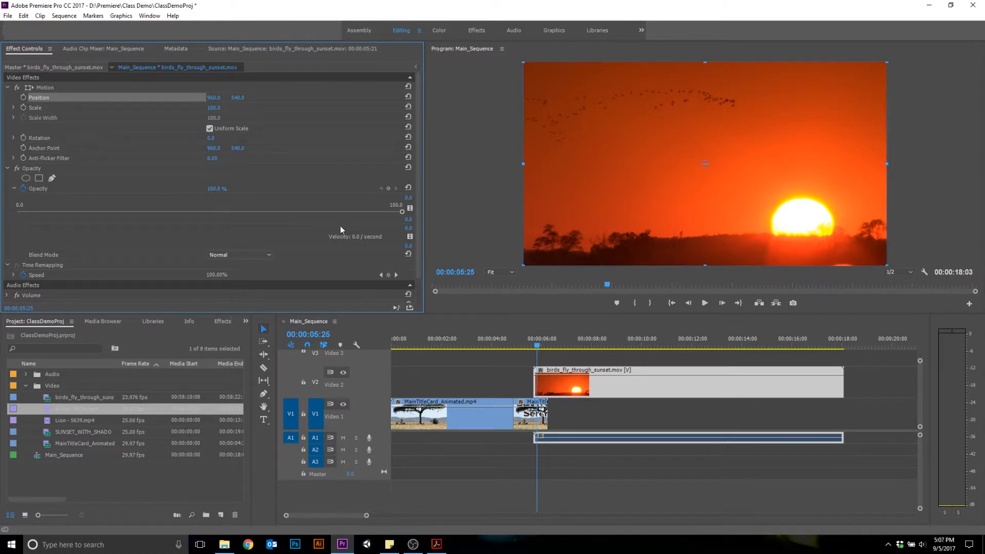
{"action": "left_click_drag", "start_coordinate": [536, 347], "coordinate": [532, 347]}
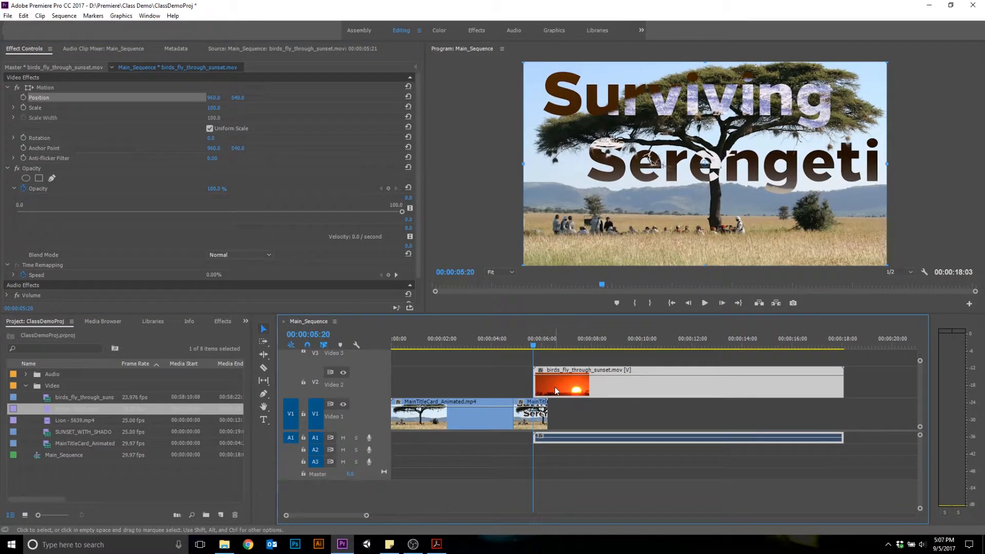
{"action": "left_click_drag", "start_coordinate": [213, 192], "coordinate": [179, 191]}
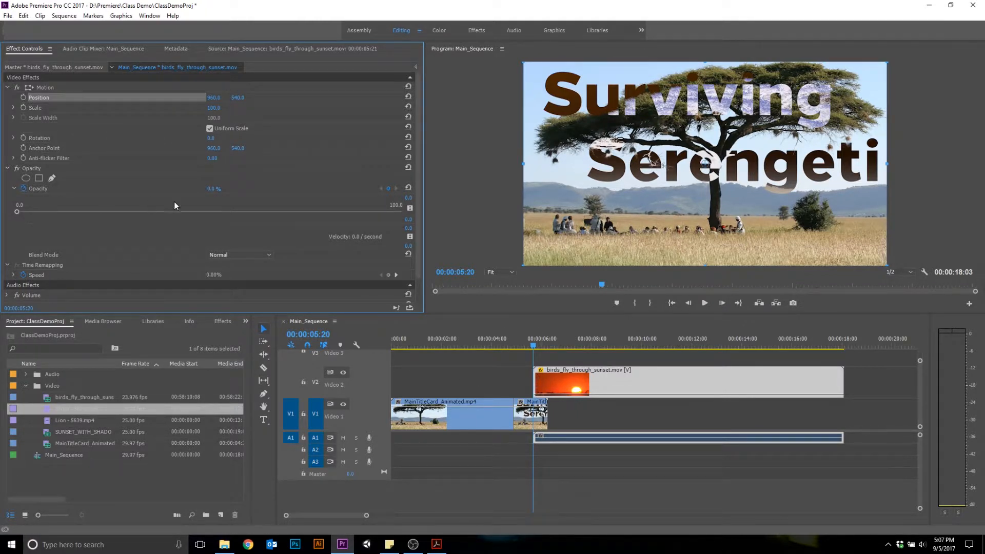
{"action": "left_click", "coordinate": [389, 188]}
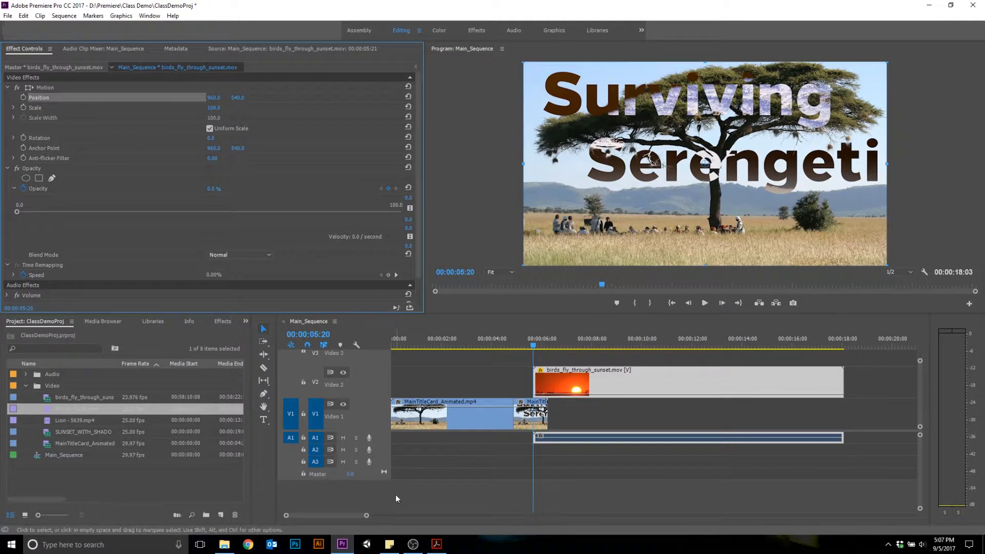
Step: Try to extend the start of the sunset clip on V2 to before 00:00:05:20
{"action": "left_click", "coordinate": [372, 514]}
{"action": "left_click_drag", "start_coordinate": [374, 517], "coordinate": [331, 517]}
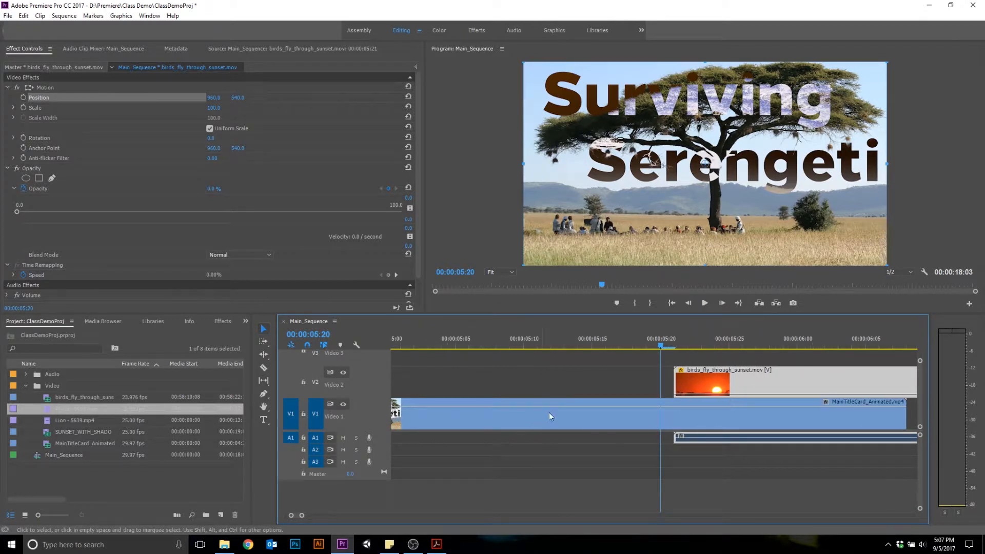
{"action": "left_click_drag", "start_coordinate": [671, 374], "coordinate": [647, 373]}
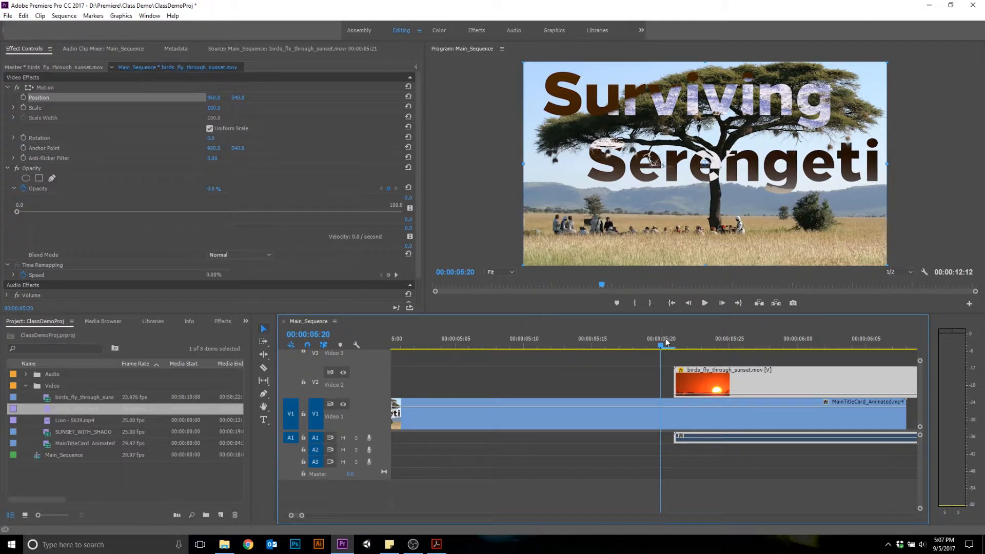
Step: Add an opacity keyframe to the sunset clip at 00:00:05:26 and set it to 100%
{"action": "left_click_drag", "start_coordinate": [662, 346], "coordinate": [743, 356]}
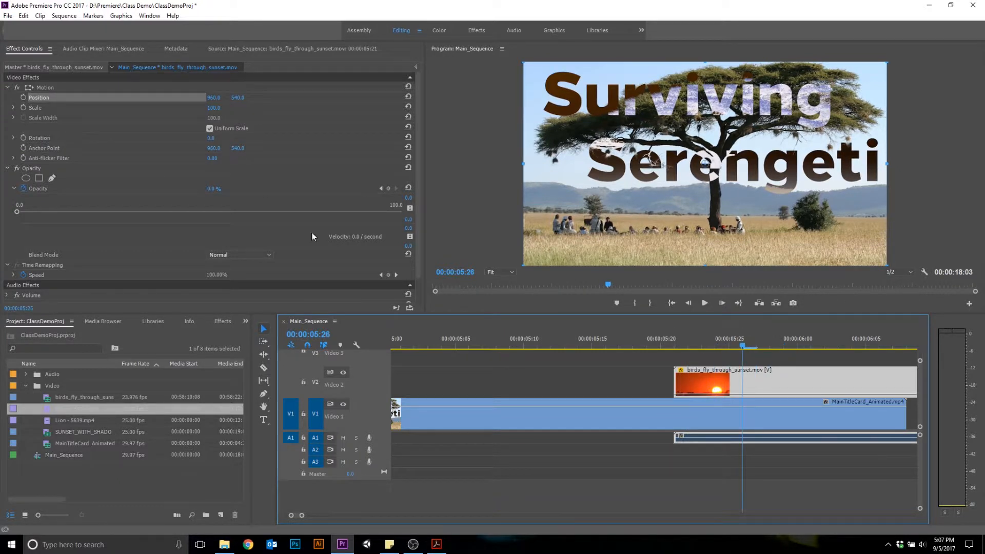
{"action": "left_click", "coordinate": [389, 189]}
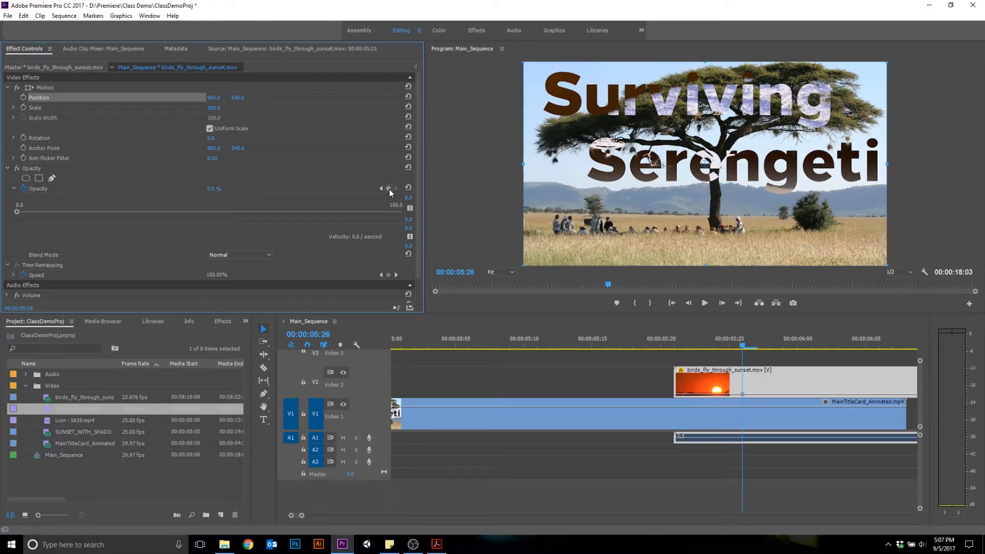
{"action": "left_click", "coordinate": [744, 396]}
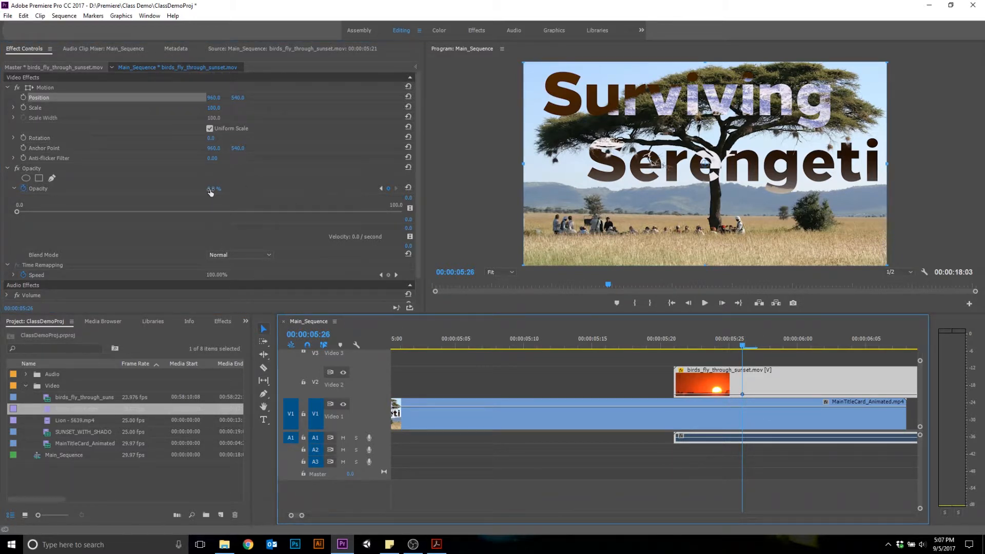
{"action": "left_click_drag", "start_coordinate": [213, 192], "coordinate": [264, 192]}
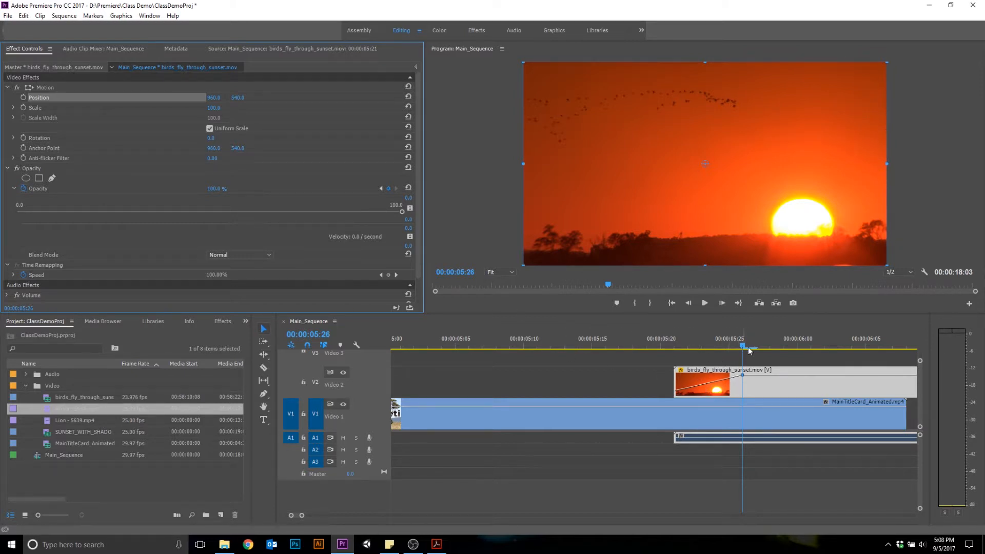
{"action": "key", "text": "ctrl+z"}
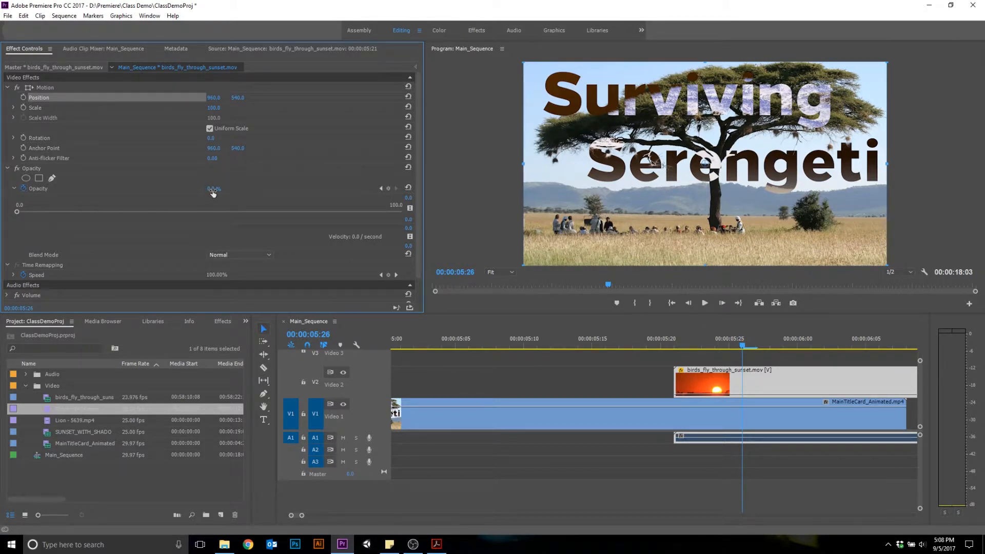
{"action": "left_click_drag", "start_coordinate": [214, 189], "coordinate": [267, 189]}
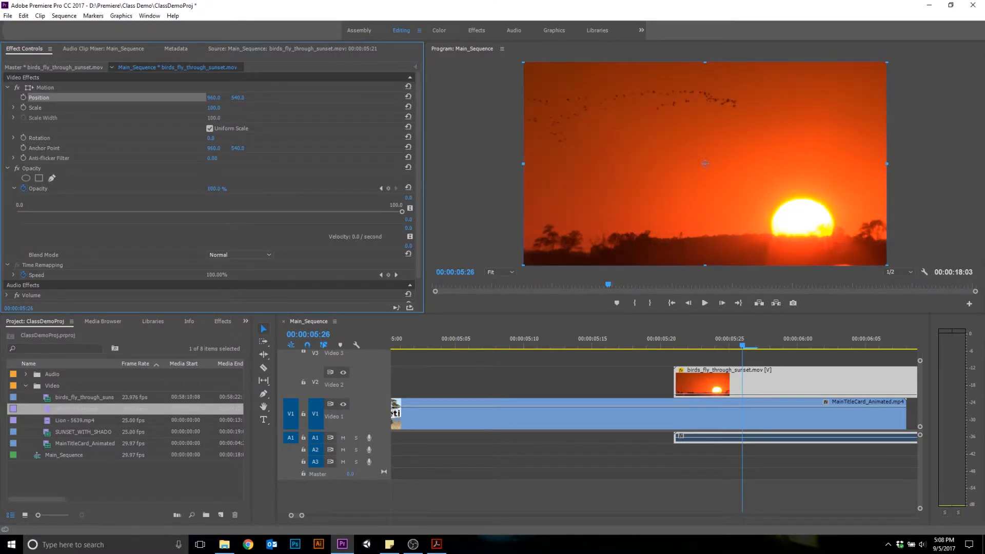
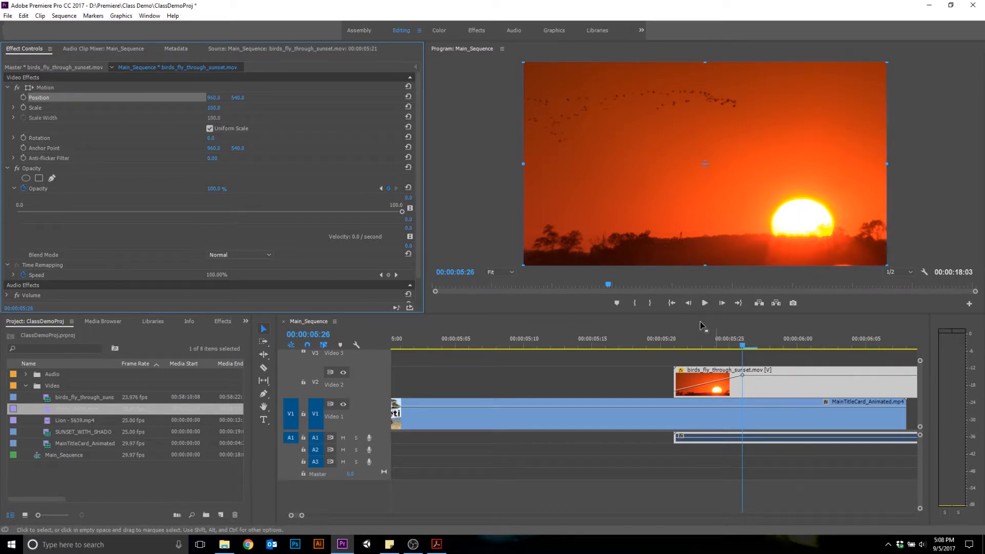
Step: Play the sequence from the beginning to review how the sunset clip fades in over the title
{"action": "left_click", "coordinate": [672, 303]}
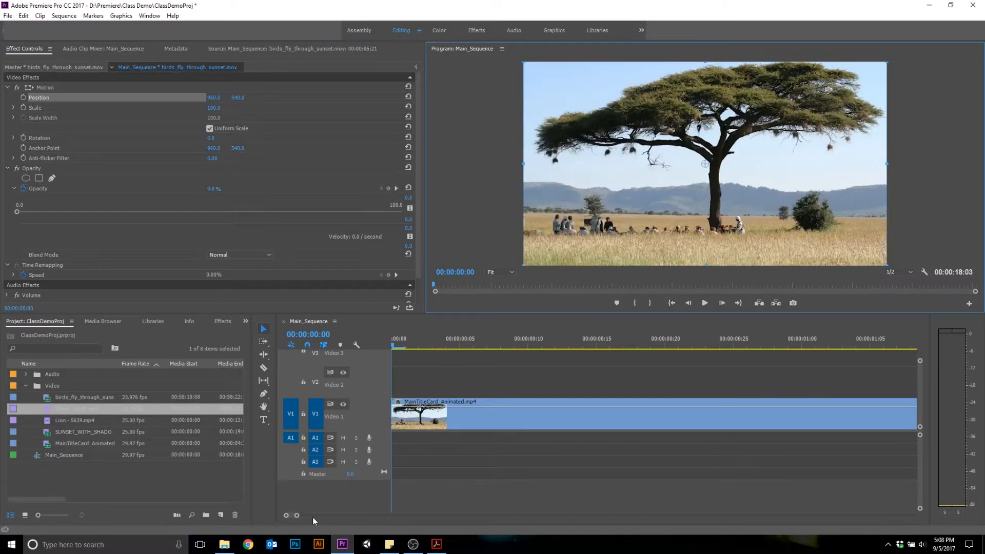
{"action": "left_click_drag", "start_coordinate": [298, 517], "coordinate": [368, 508]}
{"action": "key", "text": "space"}
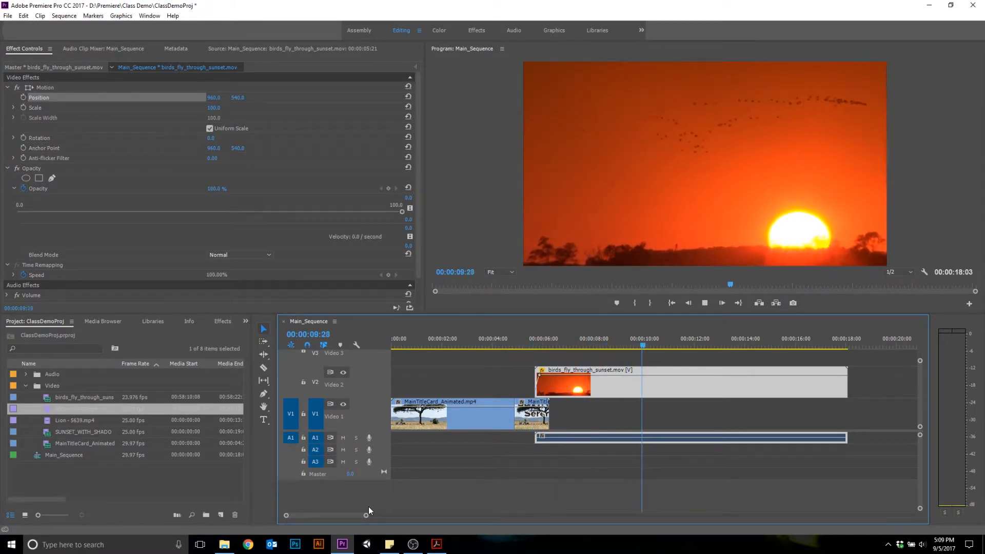
{"action": "key", "text": "space"}
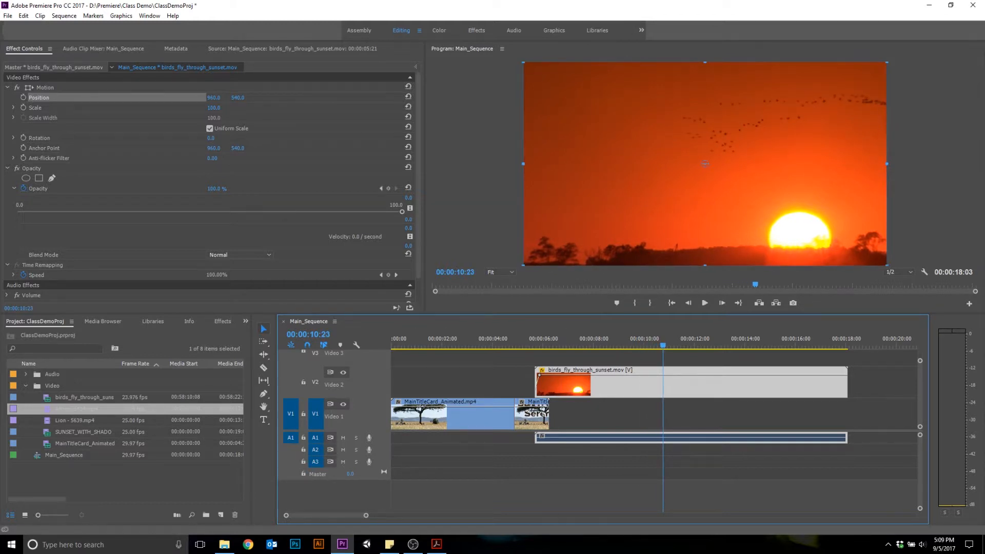
Step: Lengthen the sunset clip's fade-in by moving its 100% opacity keyframe to about 00:00:06:03
{"action": "left_click_drag", "start_coordinate": [662, 346], "coordinate": [530, 350]}
{"action": "left_click_drag", "start_coordinate": [366, 516], "coordinate": [341, 516]}
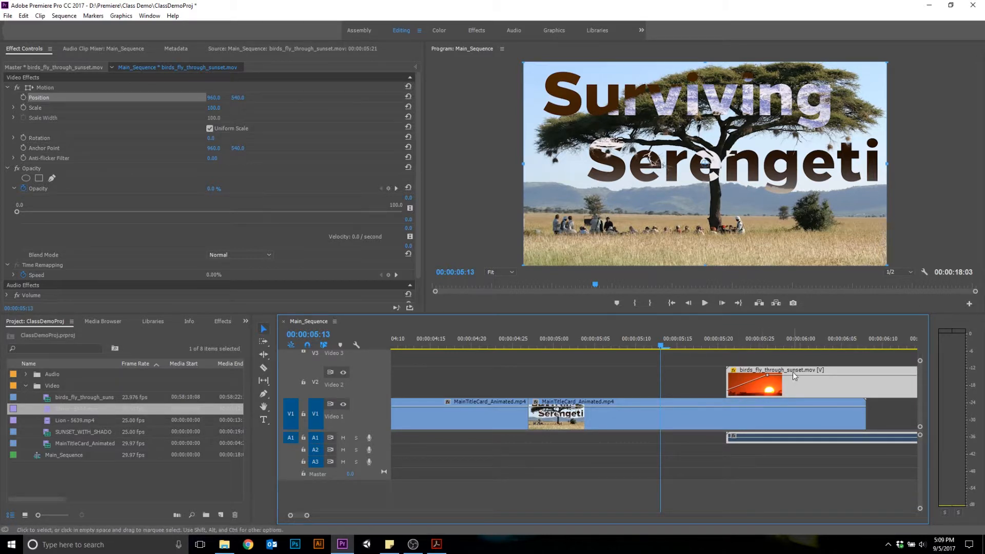
{"action": "mouse_move", "coordinate": [791, 376]}
{"action": "left_click_drag", "start_coordinate": [768, 375], "coordinate": [829, 375]}
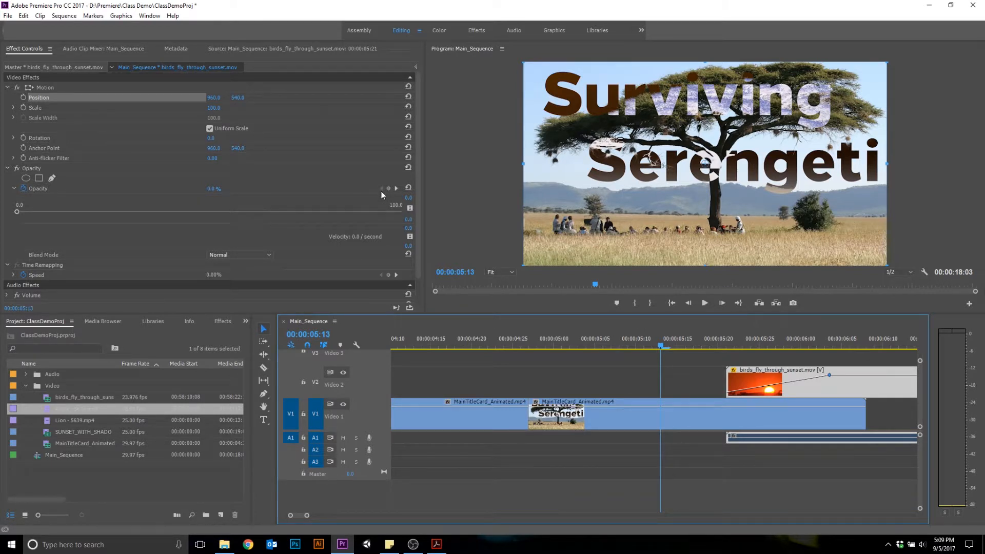
Step: Remove the sunset clip's opacity keyframe at 00:00:05:20, just before the clip's start
{"action": "left_click", "coordinate": [396, 189]}
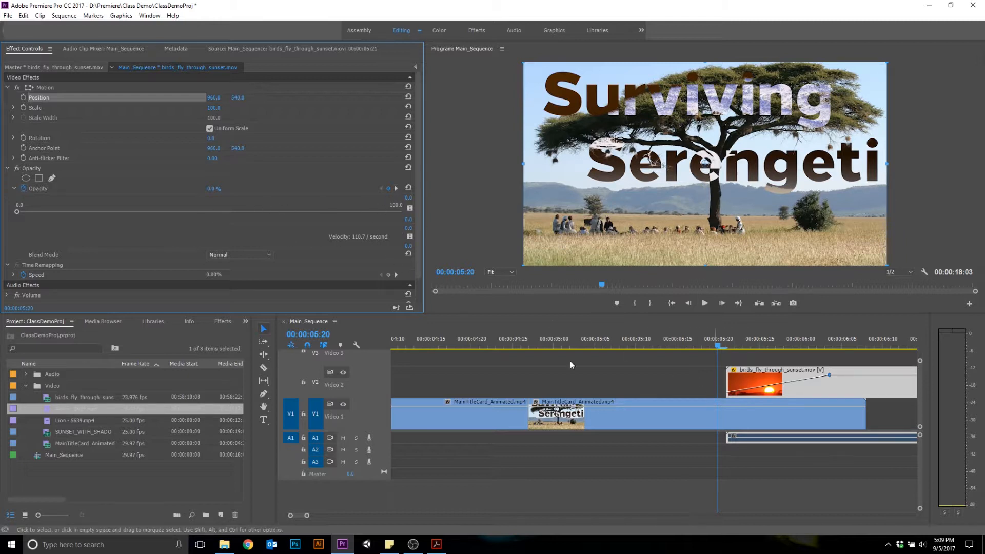
{"action": "mouse_move", "coordinate": [30, 214]}
{"action": "left_mouse_down"}
{"action": "mouse_move", "coordinate": [72, 214]}
{"action": "mouse_move", "coordinate": [17, 214]}
{"action": "left_mouse_up"}
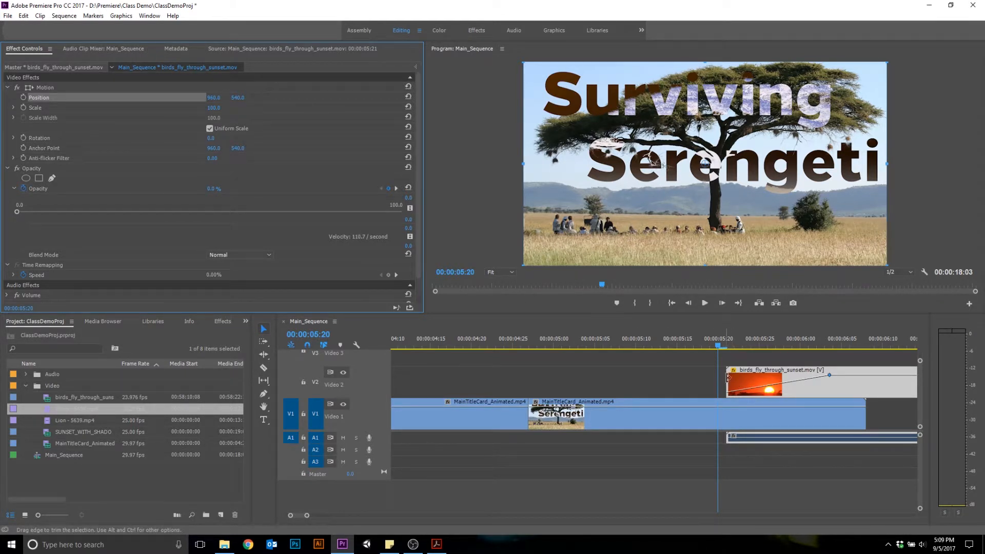
{"action": "left_click", "coordinate": [725, 347]}
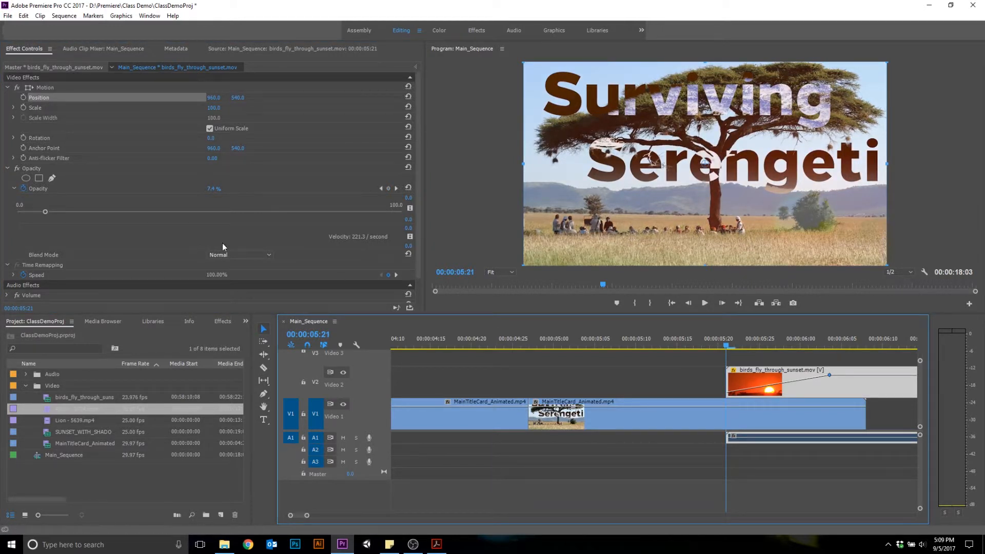
{"action": "mouse_move", "coordinate": [727, 347]}
{"action": "left_mouse_down"}
{"action": "mouse_move", "coordinate": [708, 348]}
{"action": "mouse_move", "coordinate": [718, 347]}
{"action": "left_mouse_up"}
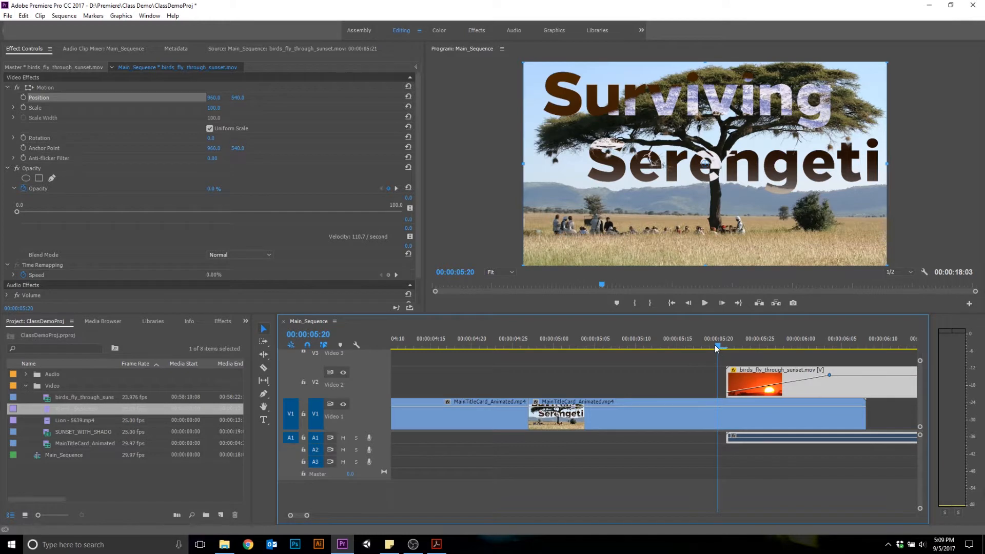
{"action": "left_click", "coordinate": [389, 189]}
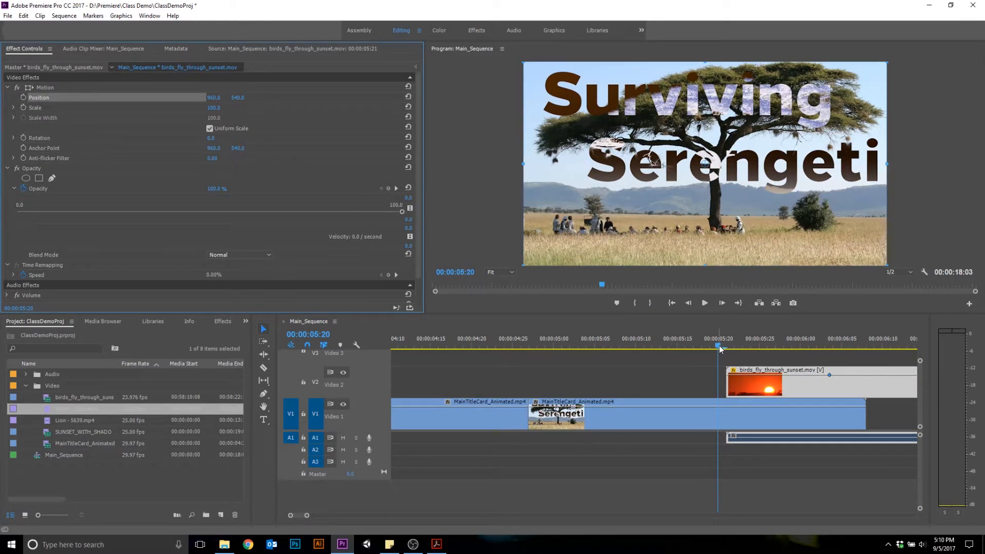
Step: Add an opacity keyframe on the sunset clip's first frame at 00:00:05:21 and lower it to 0%
{"action": "left_click_drag", "start_coordinate": [719, 349], "coordinate": [727, 349]}
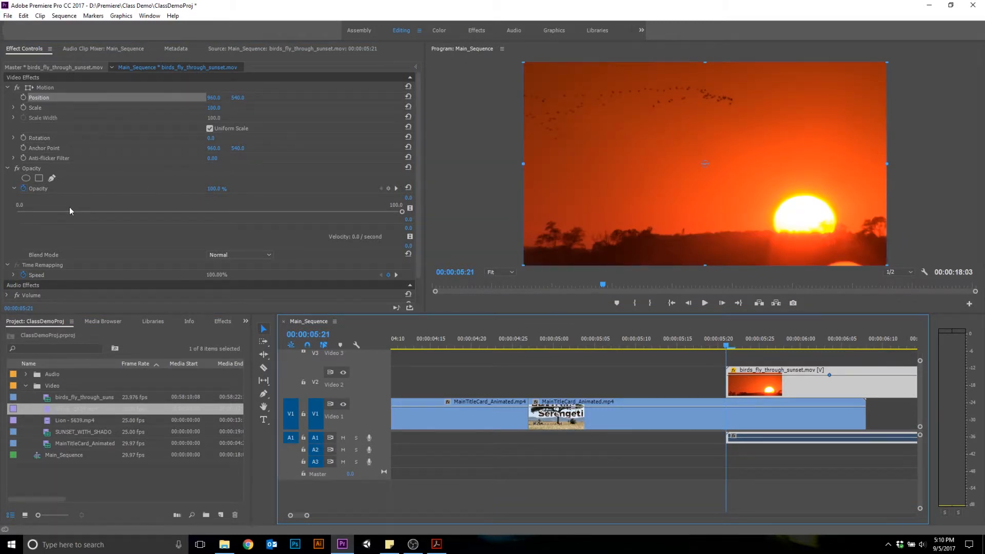
{"action": "left_click", "coordinate": [389, 188]}
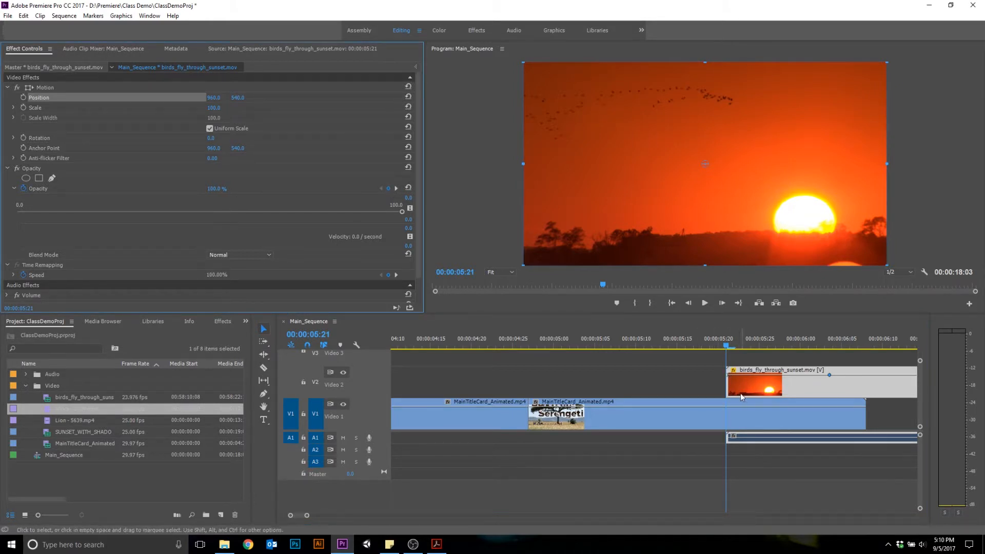
{"action": "left_click_drag", "start_coordinate": [309, 515], "coordinate": [296, 517]}
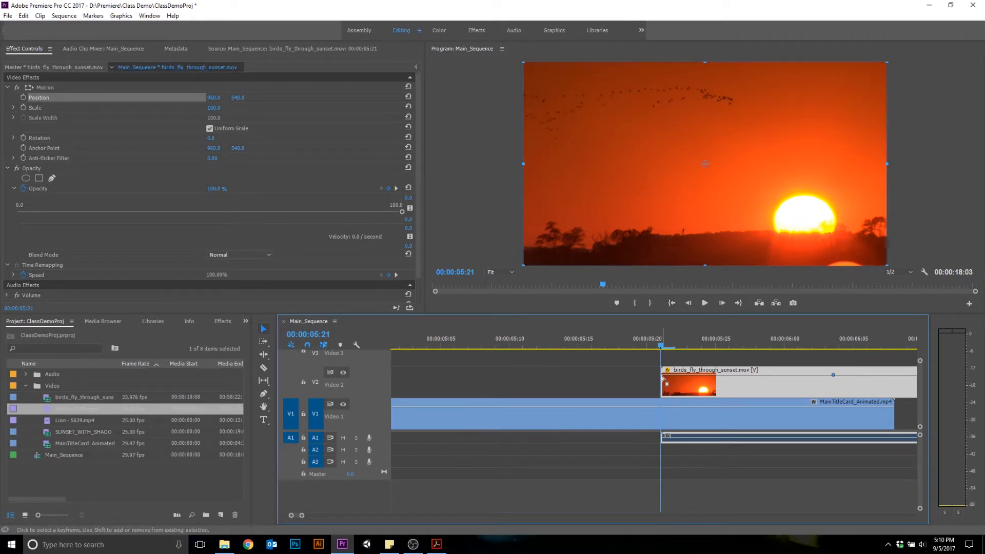
{"action": "mouse_move", "coordinate": [663, 378]}
{"action": "left_click_drag", "start_coordinate": [662, 379], "coordinate": [662, 393]}
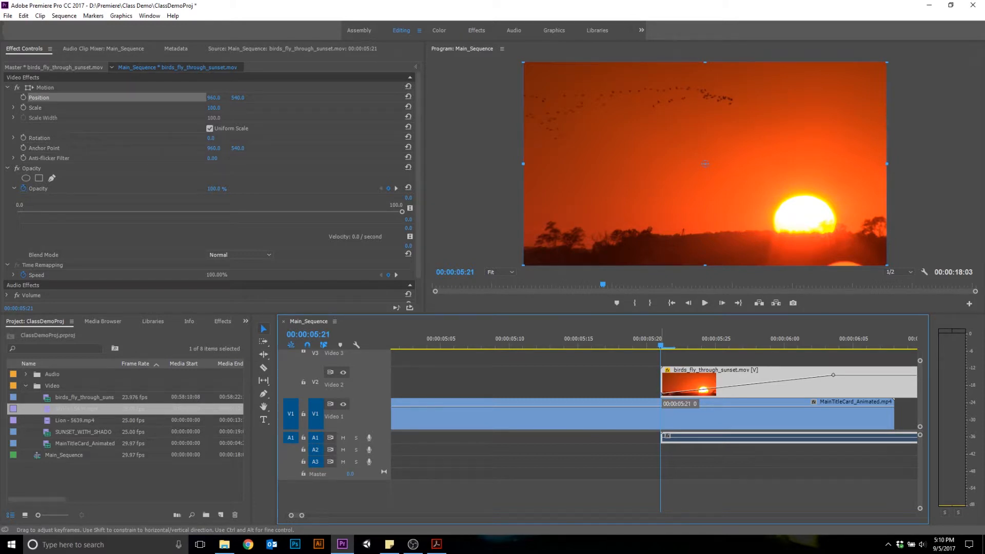
Step: Move the sunset clip's 100% opacity keyframe to about 00:00:06:08, near the end of the title card clip
{"action": "left_click_drag", "start_coordinate": [833, 375], "coordinate": [901, 375]}
{"action": "left_click_drag", "start_coordinate": [303, 516], "coordinate": [298, 516]}
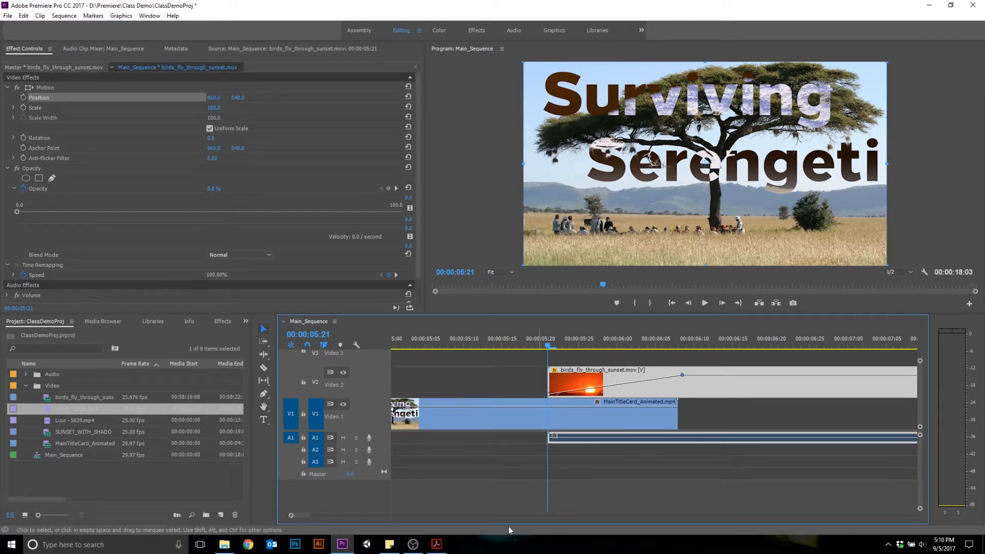
{"action": "left_click_drag", "start_coordinate": [309, 515], "coordinate": [308, 515]}
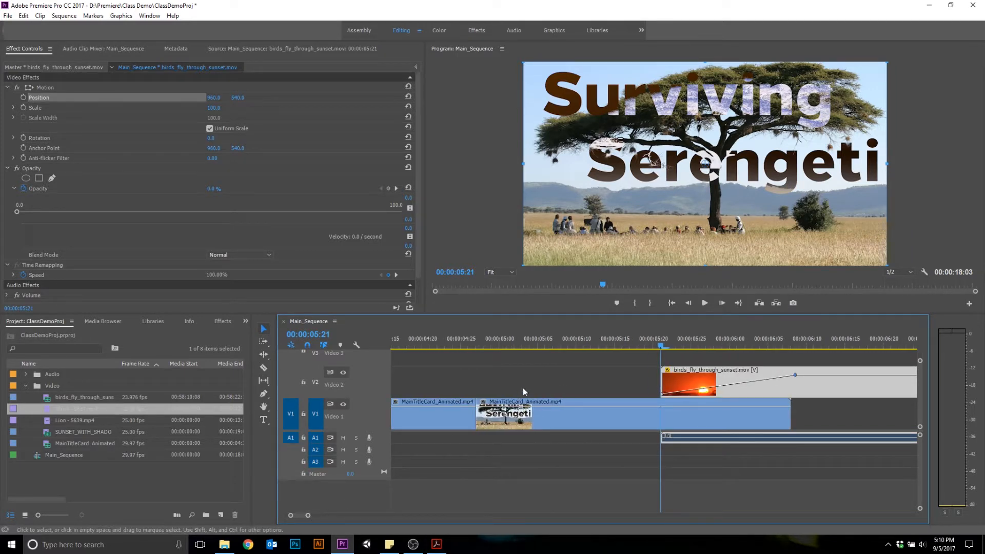
Step: Play back the transition from the title card to the sunset clip, and return the playhead to 00:00:04:11
{"action": "left_click_drag", "start_coordinate": [604, 344], "coordinate": [428, 334]}
{"action": "key", "text": "space"}
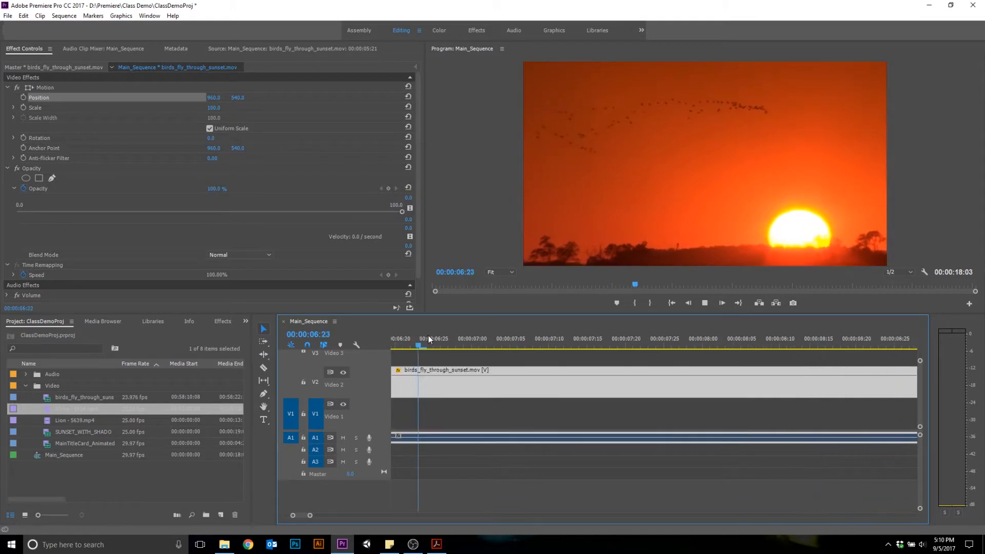
{"action": "key", "text": "space"}
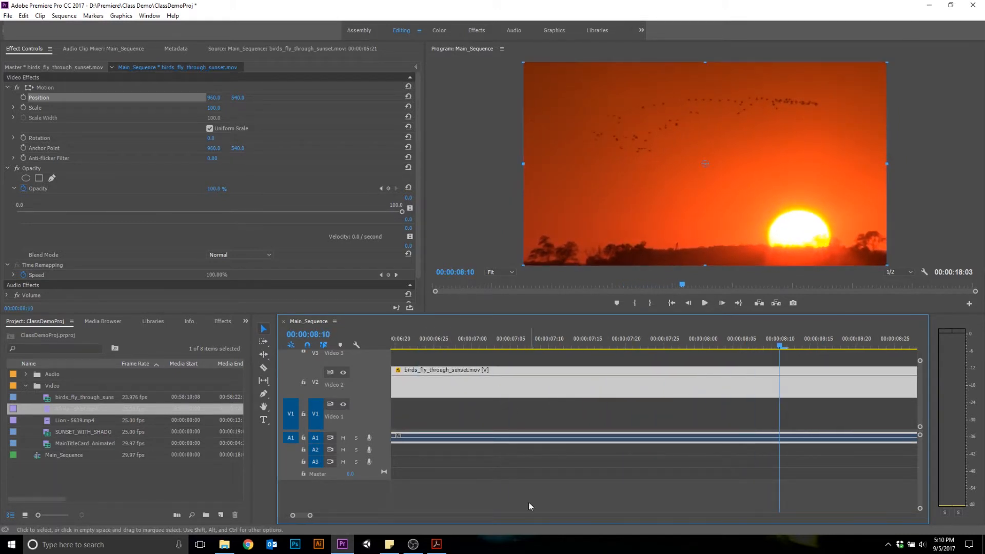
{"action": "left_click_drag", "start_coordinate": [780, 346], "coordinate": [328, 343]}
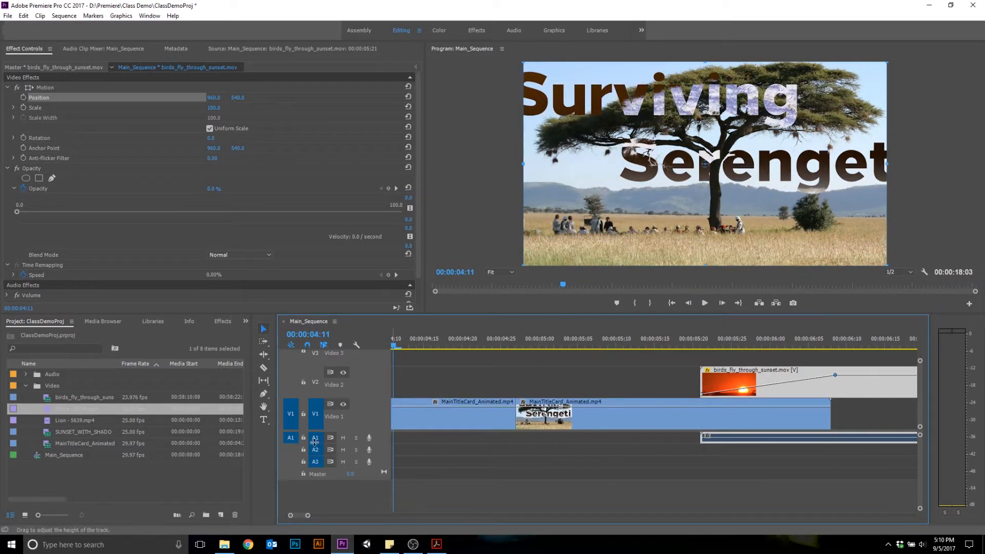
Step: Open the sunset clip from A1 as a source, display its audio waveform and play it to check for sound
{"action": "left_click", "coordinate": [703, 453]}
{"action": "left_click", "coordinate": [709, 442]}
{"action": "double_click", "coordinate": [709, 442]}
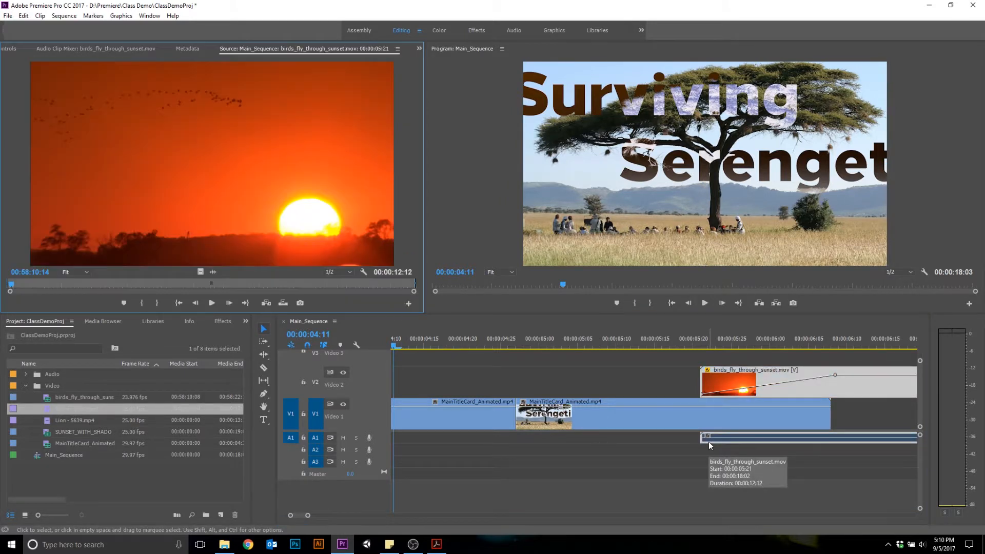
{"action": "left_click", "coordinate": [214, 272]}
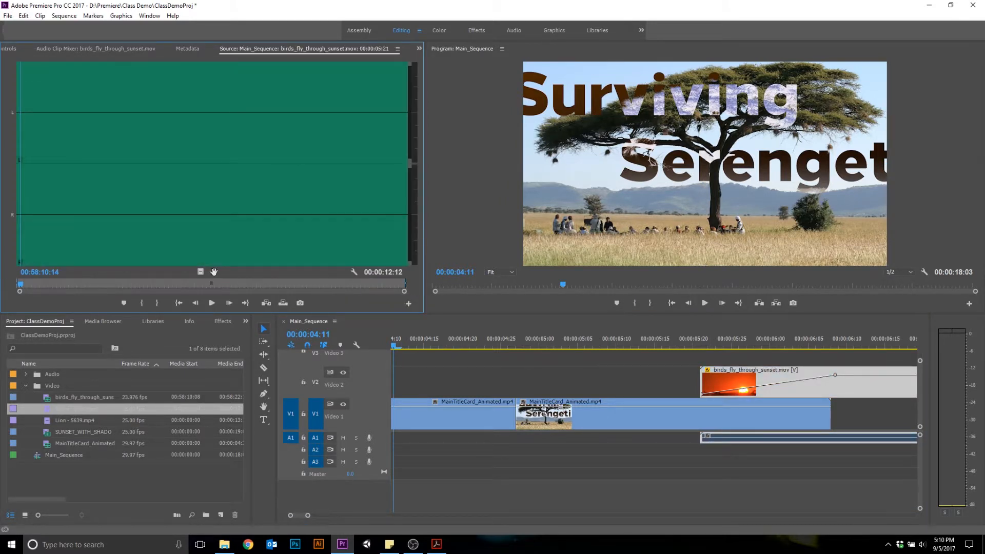
{"action": "key", "text": "space"}
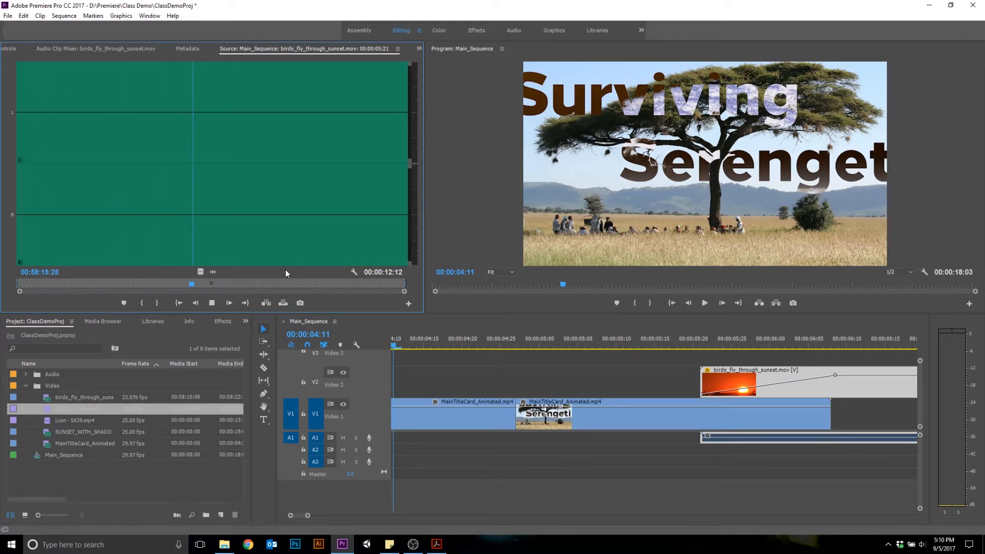
{"action": "left_click", "coordinate": [211, 303]}
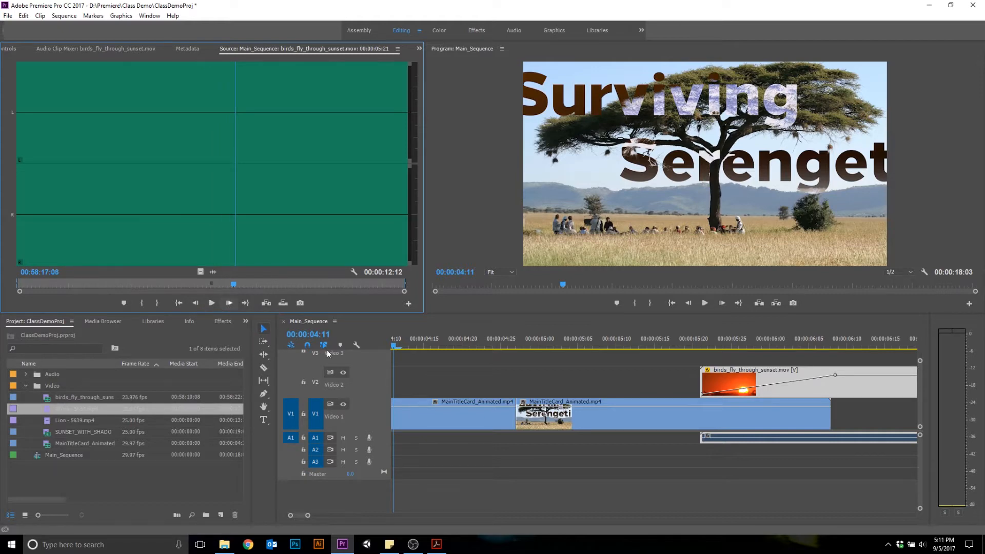
Step: Show the whole sequence, expand the Audio bin, and preview bensound-enigmatic.mp3 as a source
{"action": "left_click_drag", "start_coordinate": [717, 345], "coordinate": [365, 333]}
{"action": "left_click_drag", "start_coordinate": [306, 515], "coordinate": [364, 516]}
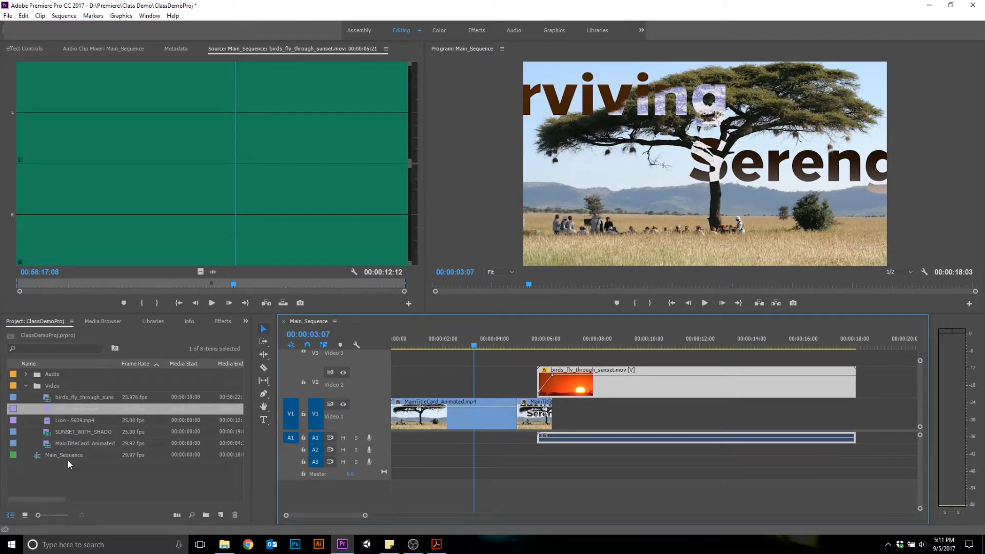
{"action": "left_click", "coordinate": [26, 374]}
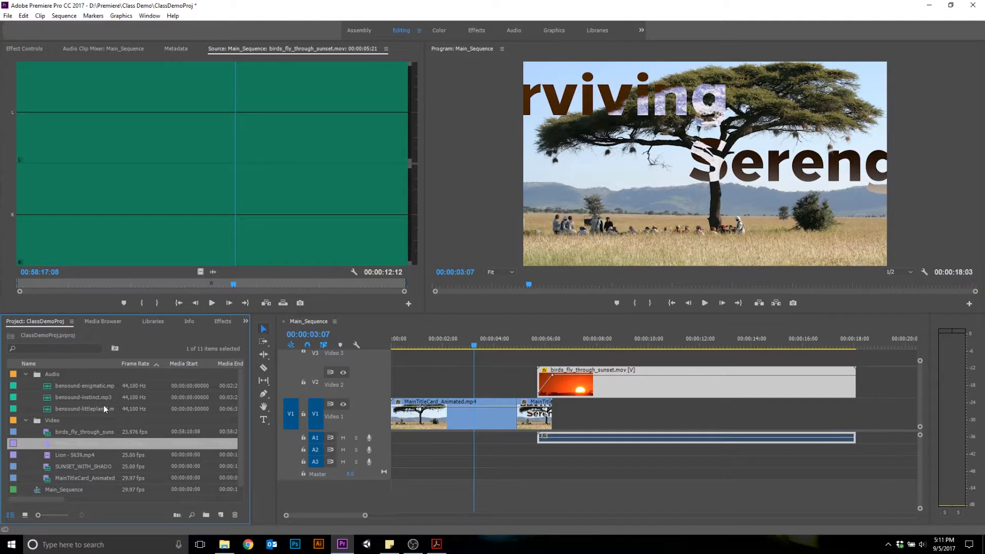
{"action": "left_click", "coordinate": [54, 387]}
{"action": "double_click", "coordinate": [48, 387]}
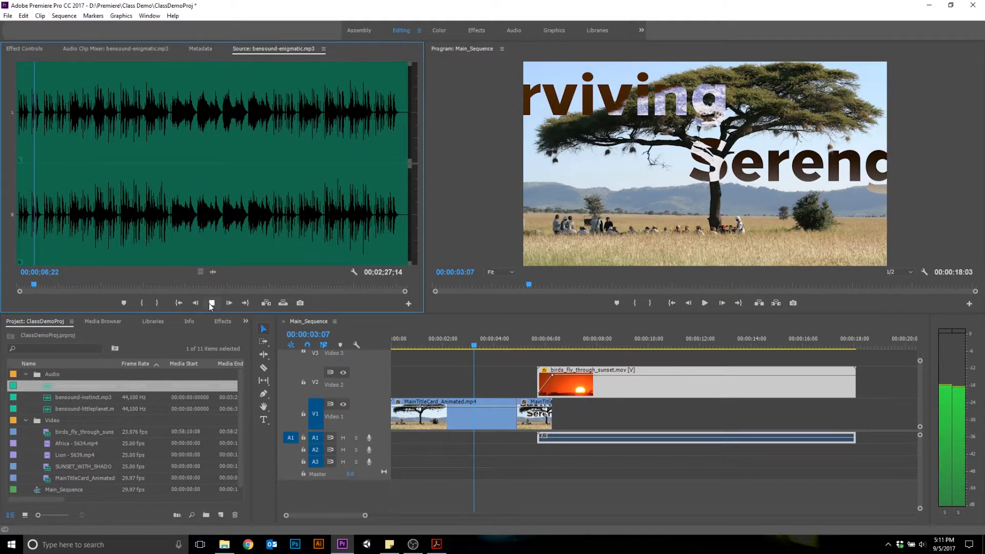
{"action": "left_click", "coordinate": [210, 304]}
Step: Open bensound-instinct.mp3 as a source and preview it from the start and from about 00:00:22:00
{"action": "double_click", "coordinate": [56, 398]}
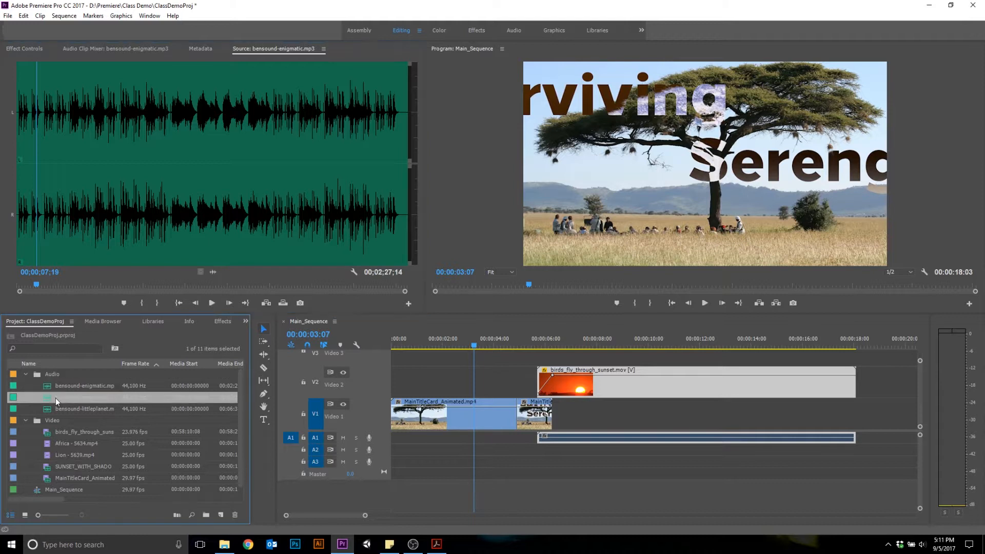
{"action": "left_click", "coordinate": [214, 305]}
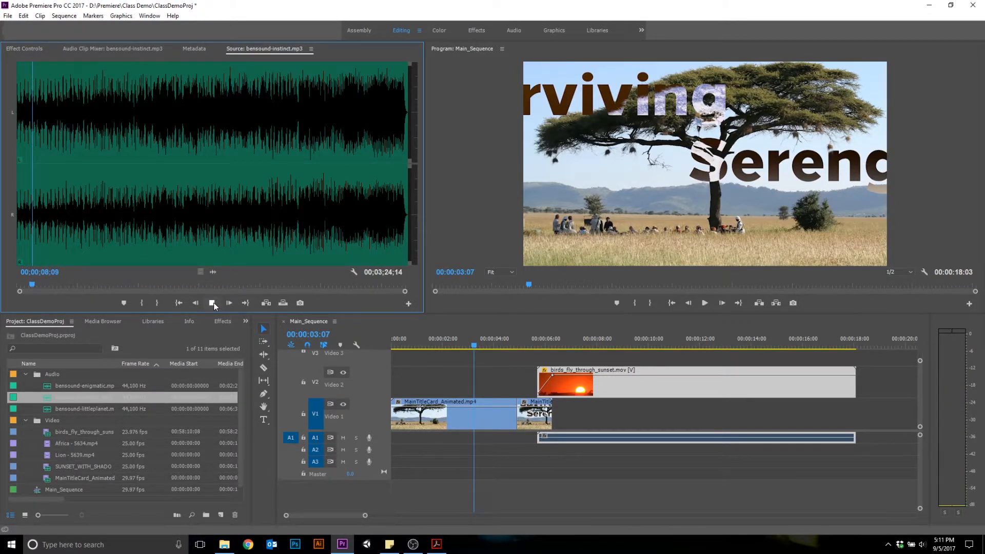
{"action": "left_click_drag", "start_coordinate": [41, 283], "coordinate": [59, 284]}
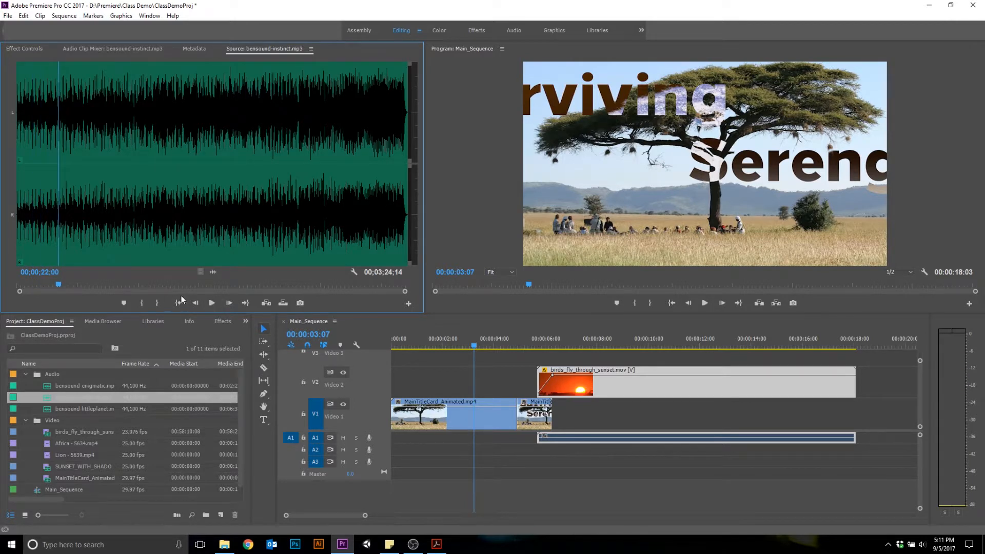
{"action": "left_click", "coordinate": [211, 303]}
{"action": "left_click", "coordinate": [211, 303]}
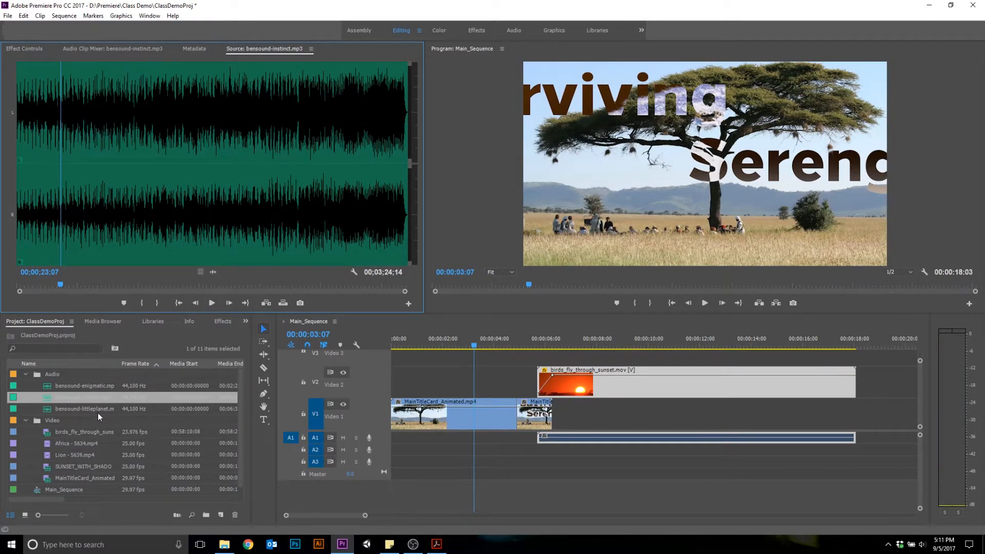
Step: Open bensound-littleplanet.mp3 as a source and preview its opening seconds
{"action": "double_click", "coordinate": [92, 412]}
{"action": "left_click", "coordinate": [212, 303]}
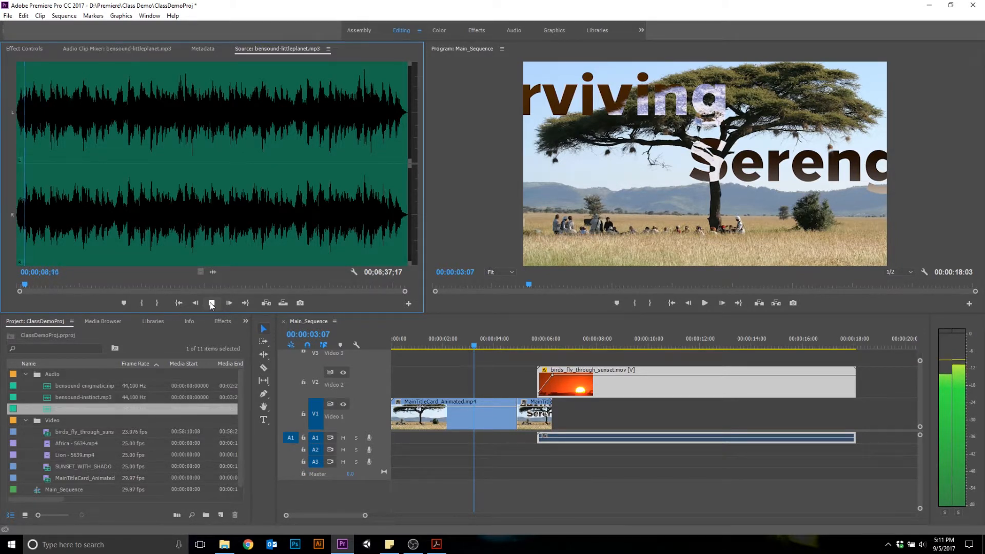
{"action": "left_click", "coordinate": [211, 303]}
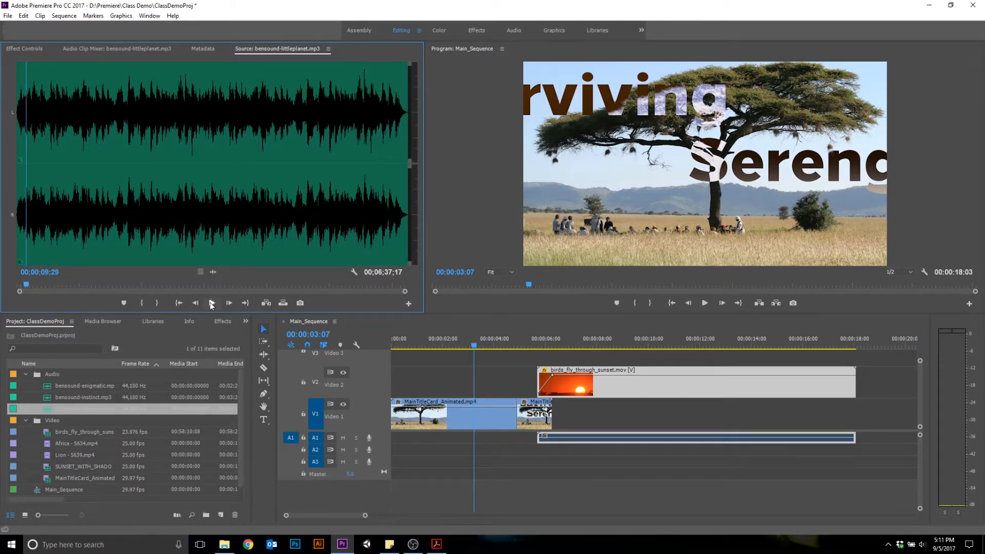
Step: Place bensound-enigmatic.mp3 on A2, trim one second off its beginning, and align the clip and playhead with the sequence start
{"action": "left_click", "coordinate": [63, 398]}
{"action": "left_click", "coordinate": [54, 387]}
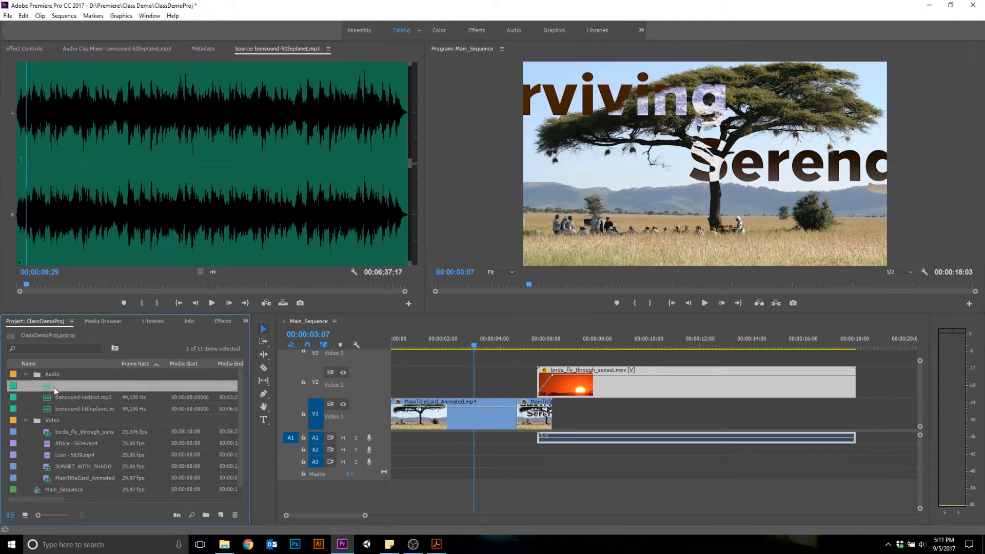
{"action": "left_click_drag", "start_coordinate": [235, 430], "coordinate": [399, 451]}
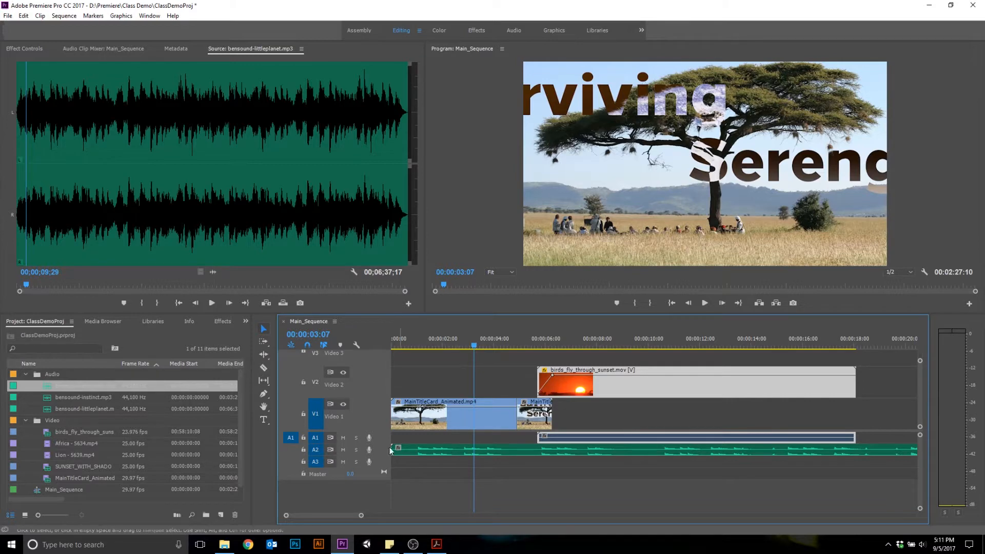
{"action": "left_click_drag", "start_coordinate": [393, 449], "coordinate": [417, 450]}
{"action": "left_click_drag", "start_coordinate": [488, 455], "coordinate": [463, 456]}
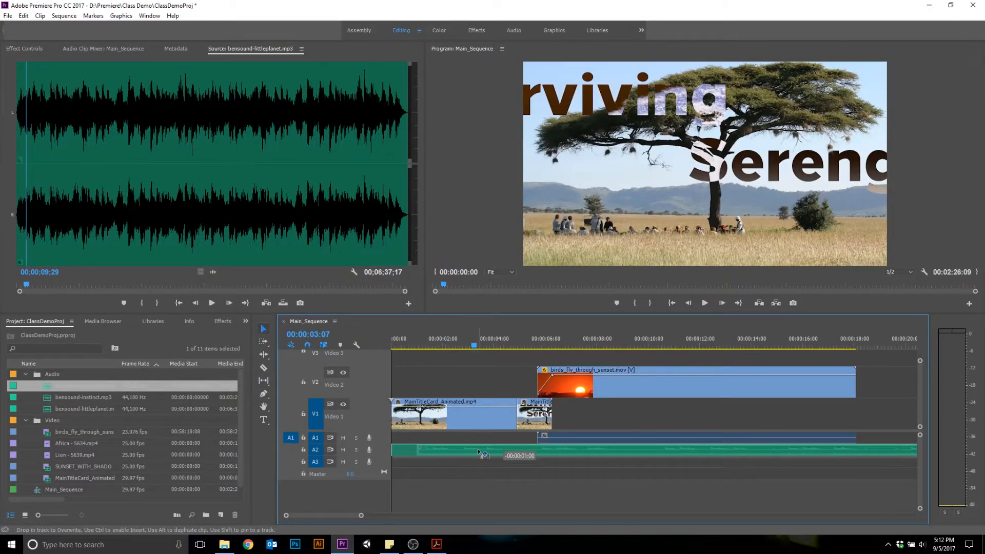
{"action": "left_click", "coordinate": [441, 347]}
{"action": "left_click_drag", "start_coordinate": [441, 346], "coordinate": [387, 338]}
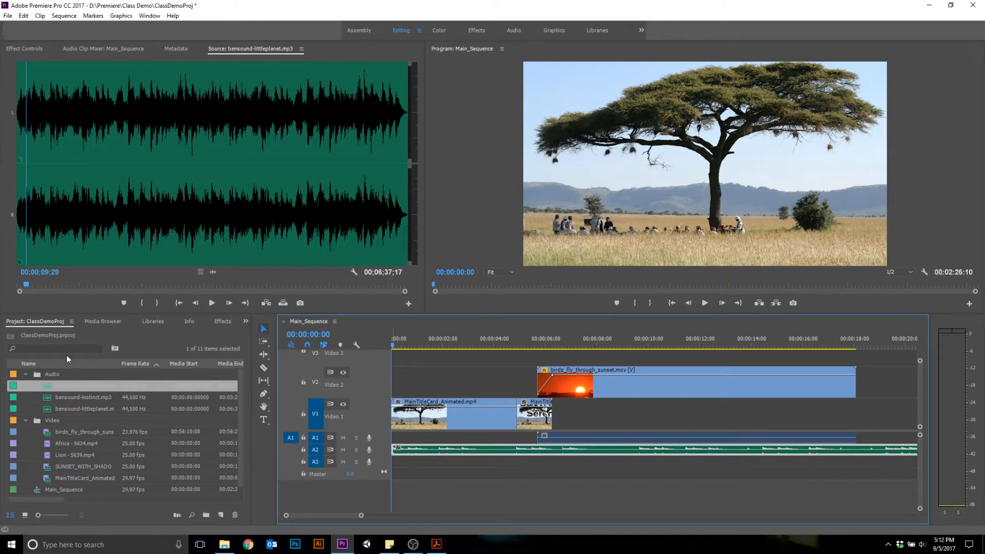
Step: Try adding bensound-enigmatic.mp3 to the sequence's audio tracks again, undoing each placement
{"action": "left_click", "coordinate": [45, 388]}
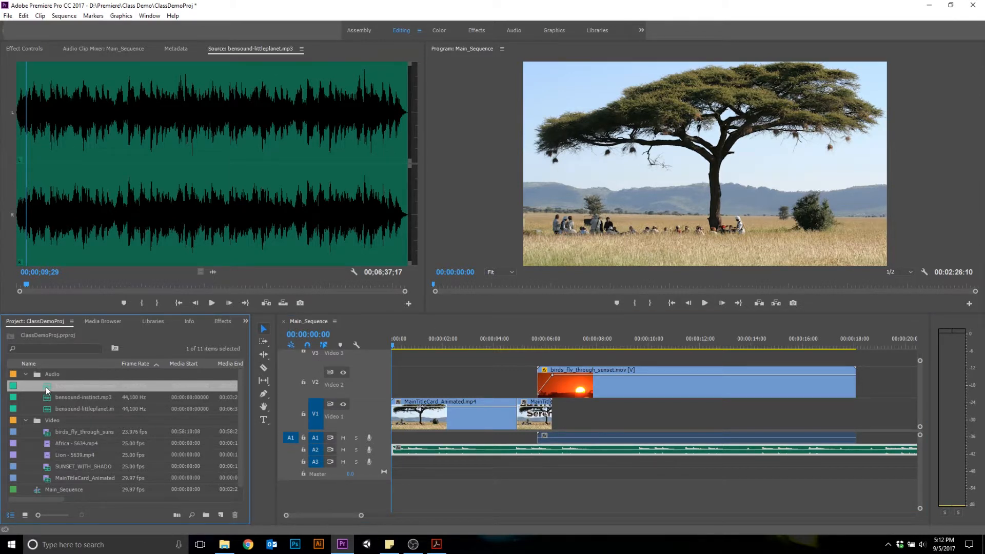
{"action": "left_click_drag", "start_coordinate": [356, 443], "coordinate": [410, 466]}
{"action": "key", "text": "ctrl+z"}
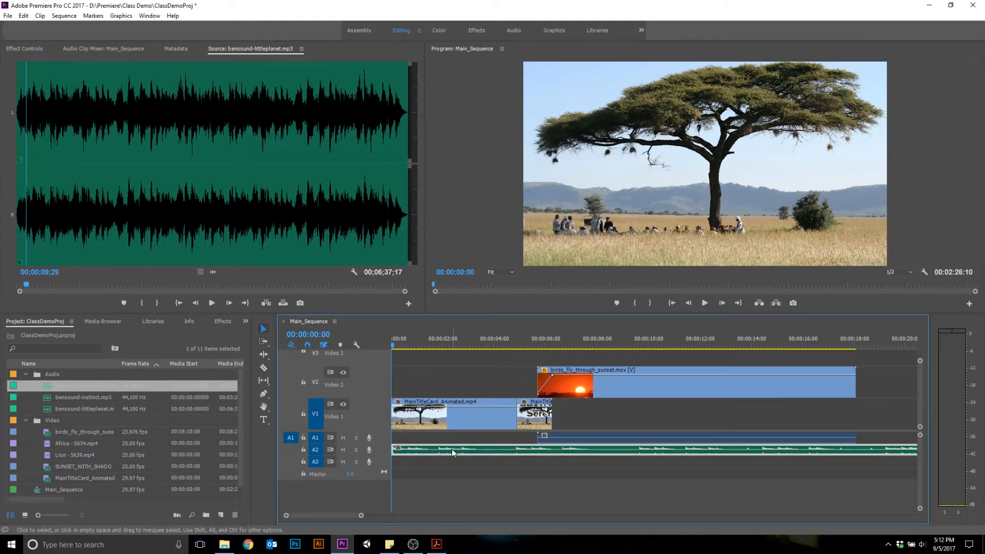
{"action": "left_click", "coordinate": [49, 387]}
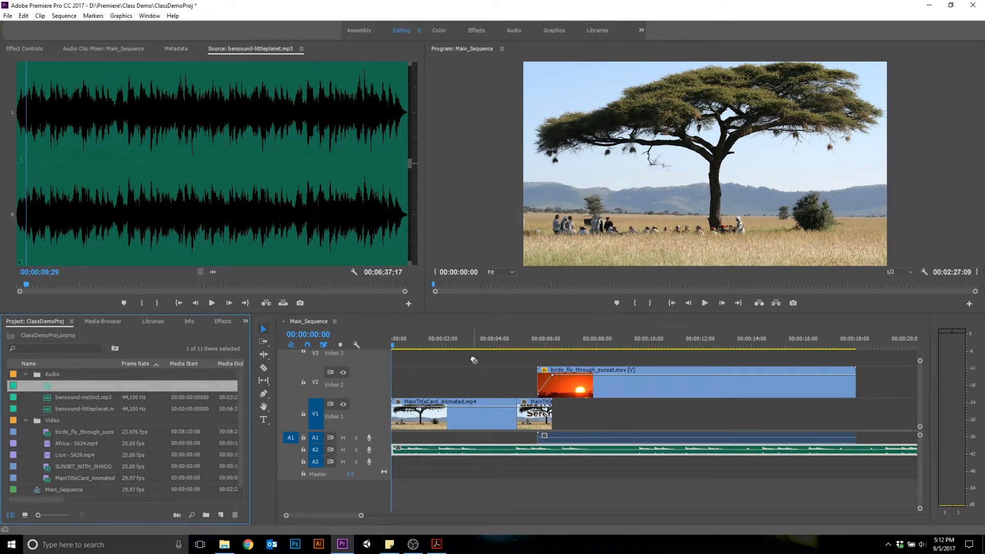
{"action": "left_click_drag", "start_coordinate": [481, 409], "coordinate": [408, 464]}
{"action": "key", "text": "ctrl+z"}
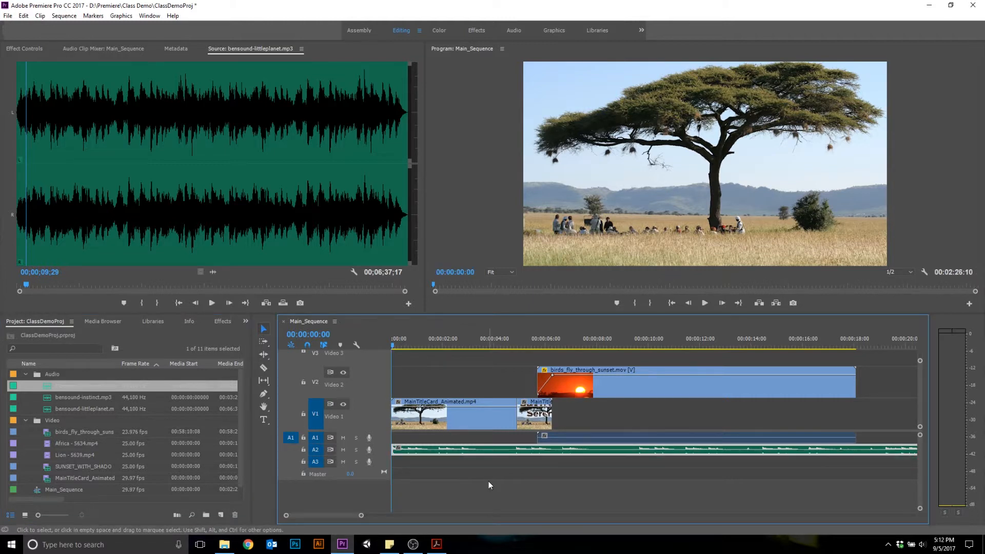
Step: Play the sequence from the start through the sunset clip to check it against the music
{"action": "key", "text": "space"}
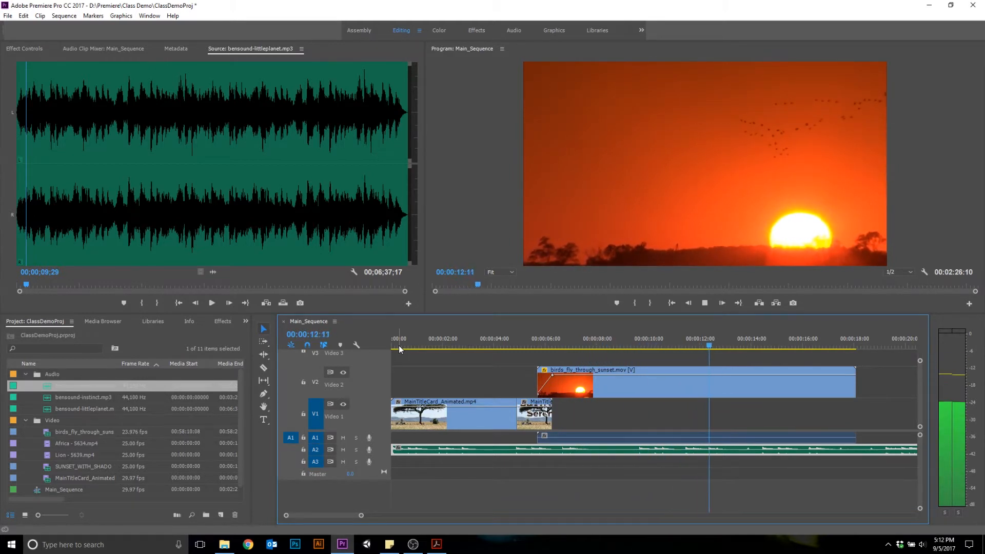
{"action": "key", "text": "space"}
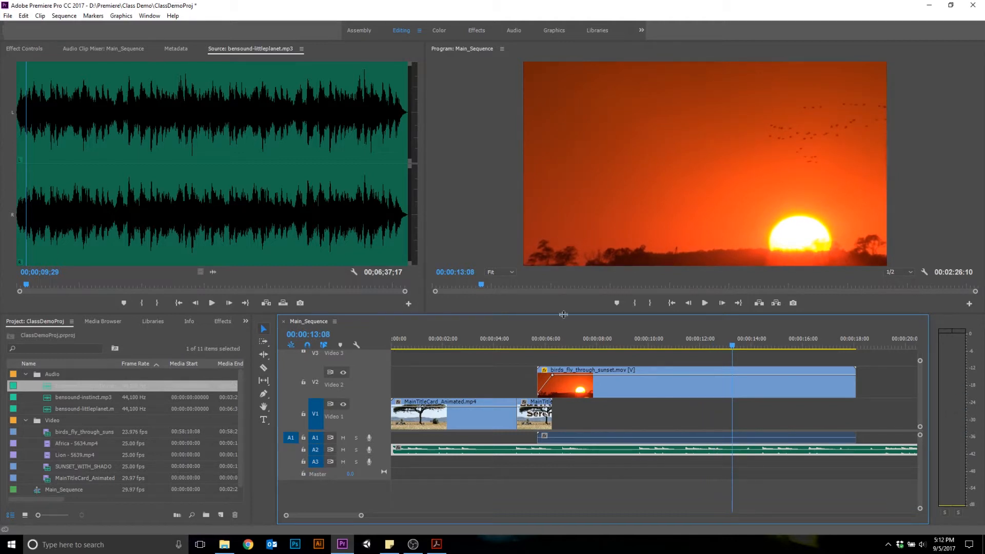
Step: Enlarge the timeline area and reduce the heights of video tracks V1 and V2 to a minimum
{"action": "left_click_drag", "start_coordinate": [563, 315], "coordinate": [567, 241]}
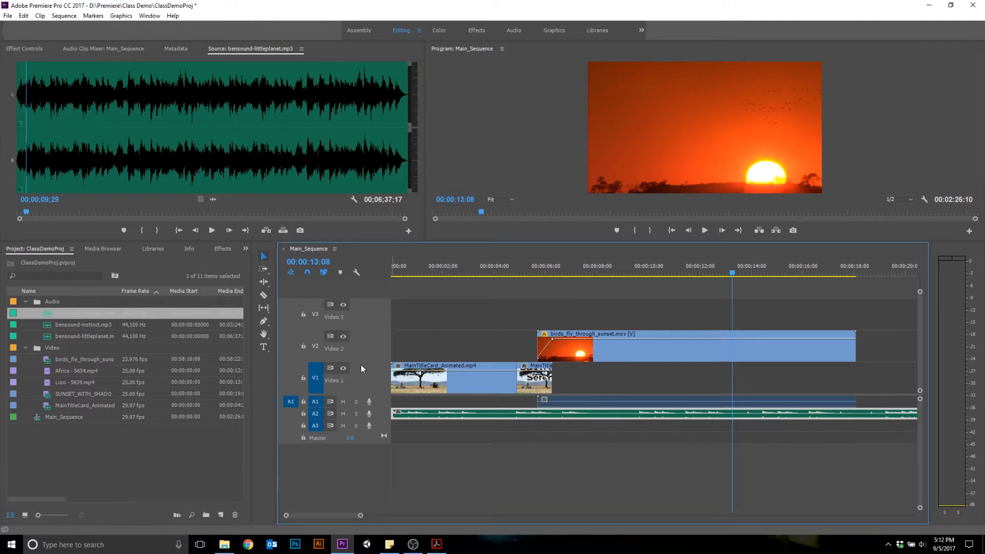
{"action": "left_click_drag", "start_coordinate": [361, 362], "coordinate": [366, 383]}
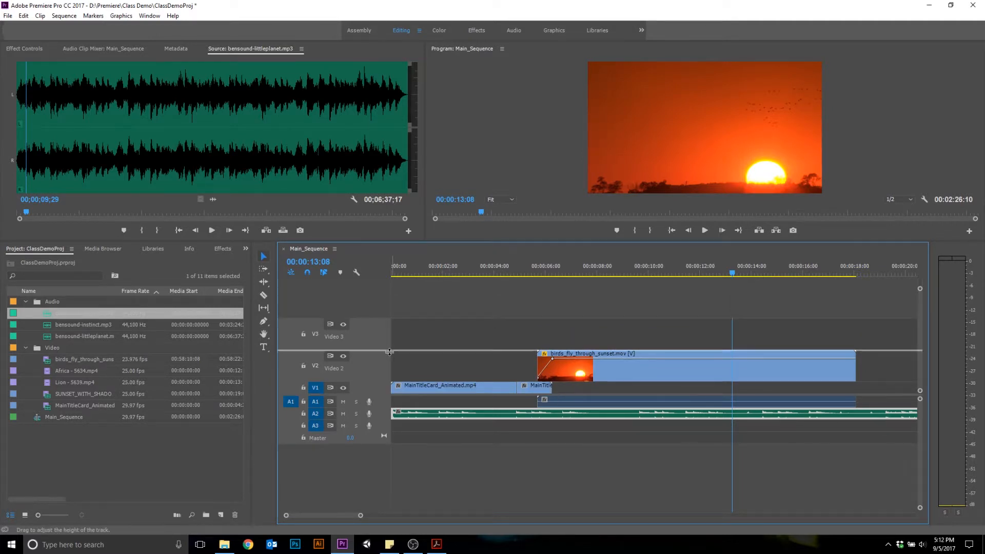
{"action": "left_click_drag", "start_coordinate": [390, 352], "coordinate": [384, 370]}
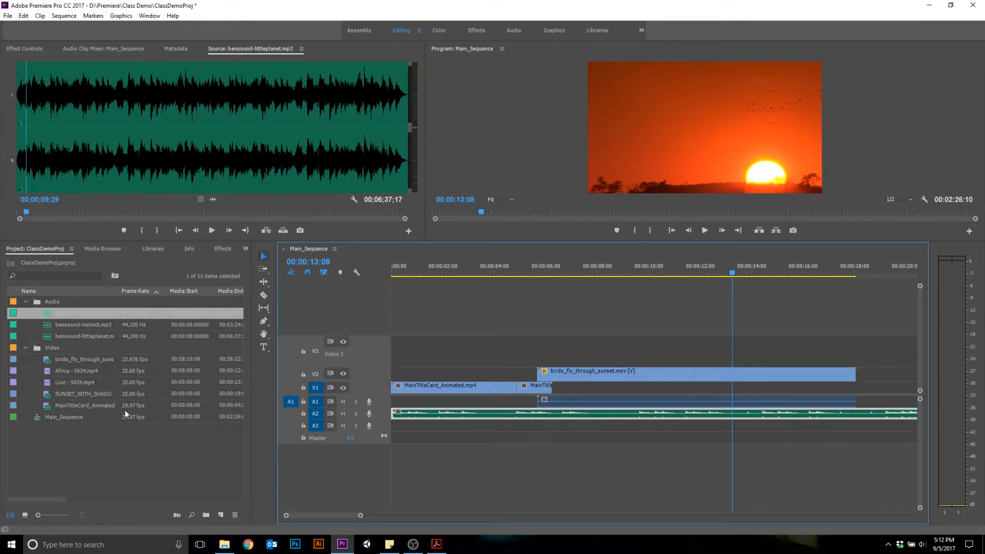
Step: Return the playhead to the sequence start and place Africa - 5634.mp4 on V3, starting just before the 10-second mark
{"action": "left_click_drag", "start_coordinate": [442, 270], "coordinate": [390, 288]}
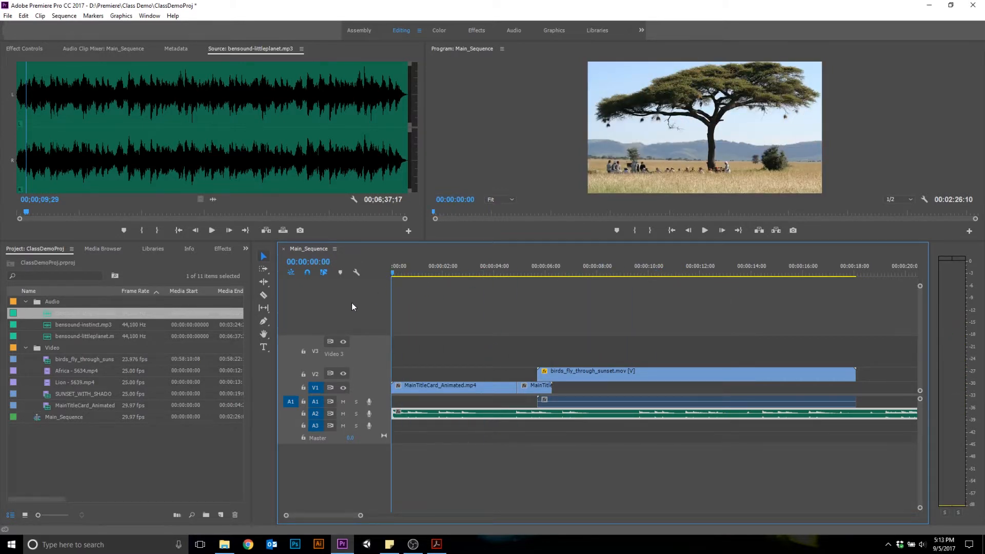
{"action": "left_click", "coordinate": [48, 371]}
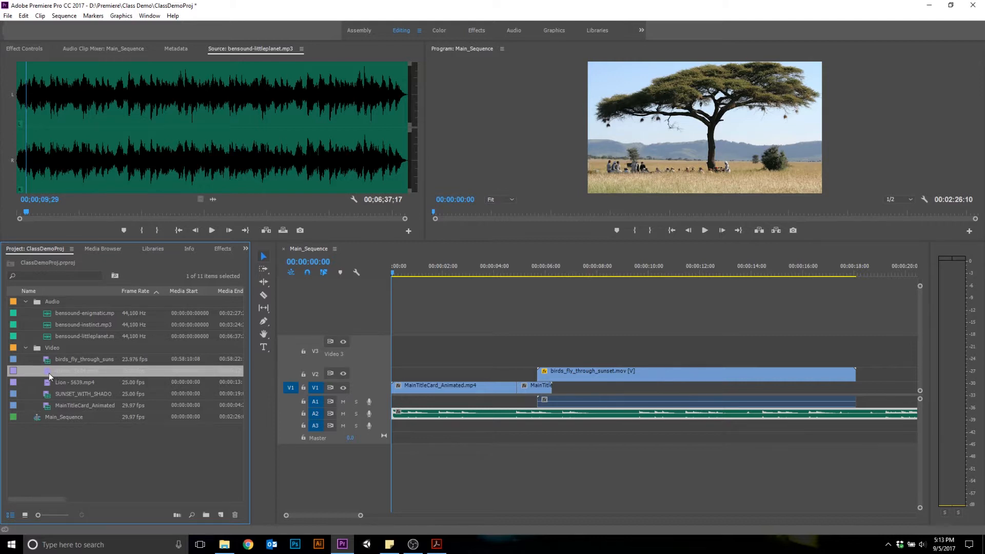
{"action": "left_click_drag", "start_coordinate": [46, 374], "coordinate": [685, 353]}
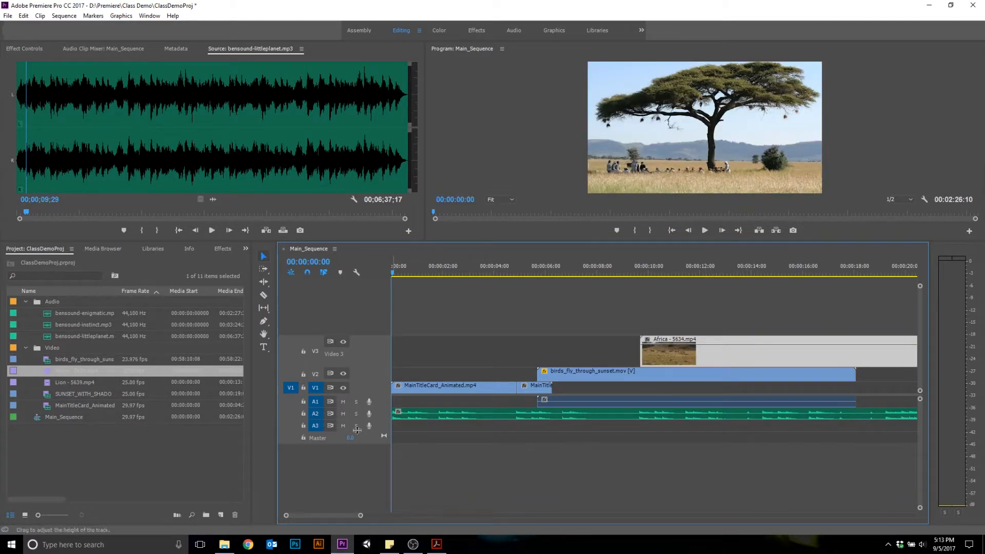
Step: Expand the audio tracks to show the waveform, and align the Africa clip's start with the music beat at 00:00:09:19
{"action": "left_click_drag", "start_coordinate": [920, 507], "coordinate": [921, 504]}
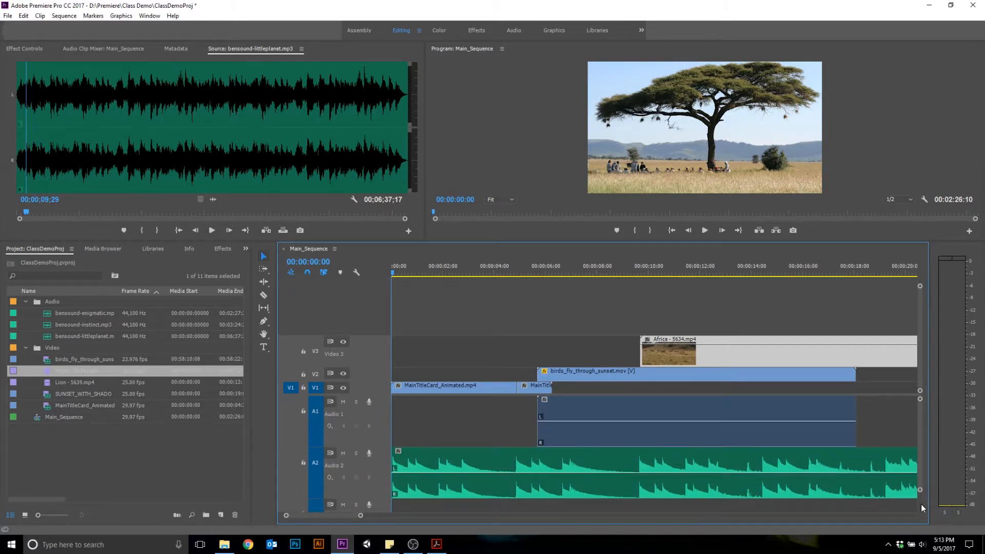
{"action": "left_click_drag", "start_coordinate": [477, 266], "coordinate": [641, 287]}
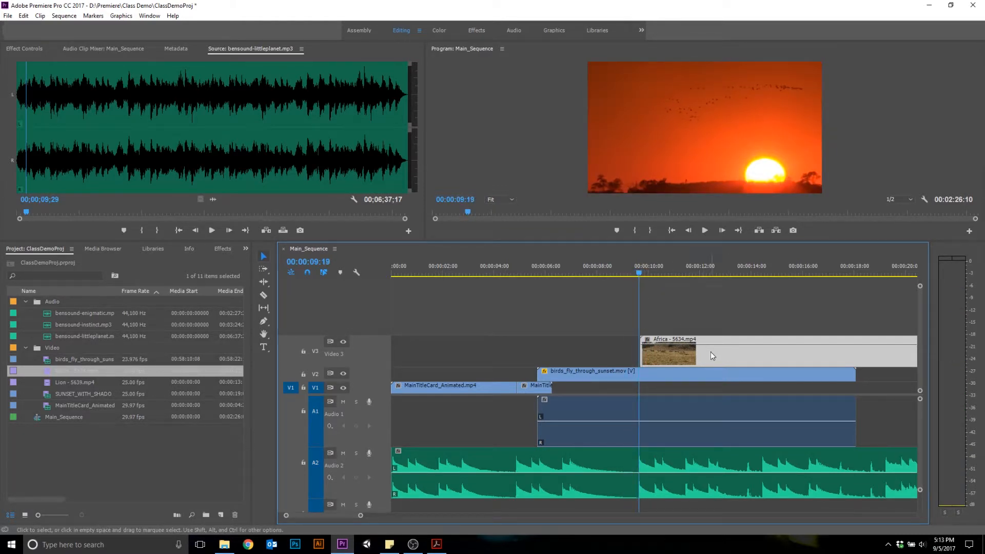
{"action": "mouse_move", "coordinate": [361, 516]}
{"action": "left_mouse_down"}
{"action": "mouse_move", "coordinate": [380, 518]}
{"action": "mouse_move", "coordinate": [350, 517]}
{"action": "left_mouse_up"}
{"action": "left_click_drag", "start_coordinate": [710, 358], "coordinate": [703, 359]}
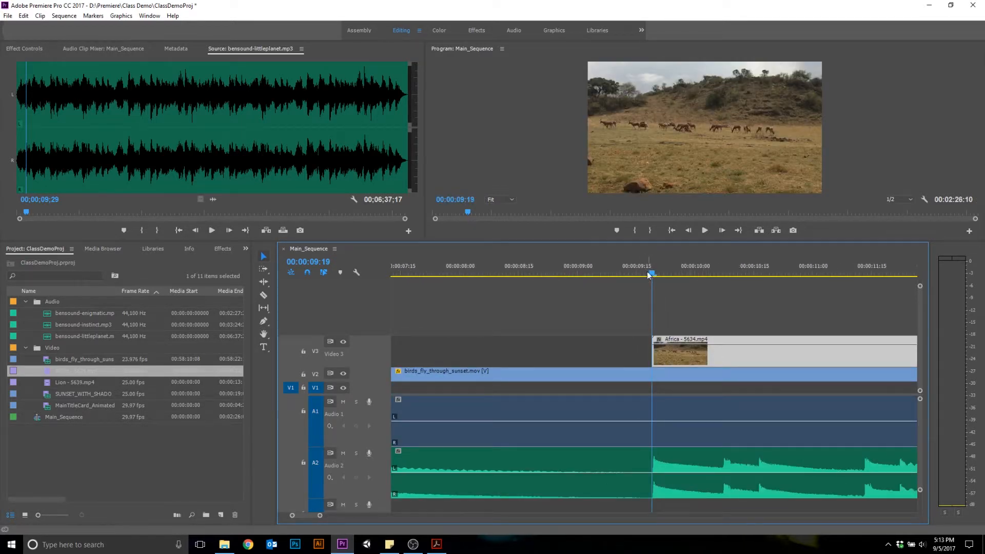
Step: Play the sequence from 00:00:04:13 through the cut to the Africa clip, enlarging the preview area, and stop at 00:00:14:08
{"action": "left_click_drag", "start_coordinate": [652, 274], "coordinate": [349, 279]}
{"action": "left_click_drag", "start_coordinate": [320, 516], "coordinate": [360, 516]}
{"action": "left_click", "coordinate": [505, 271]}
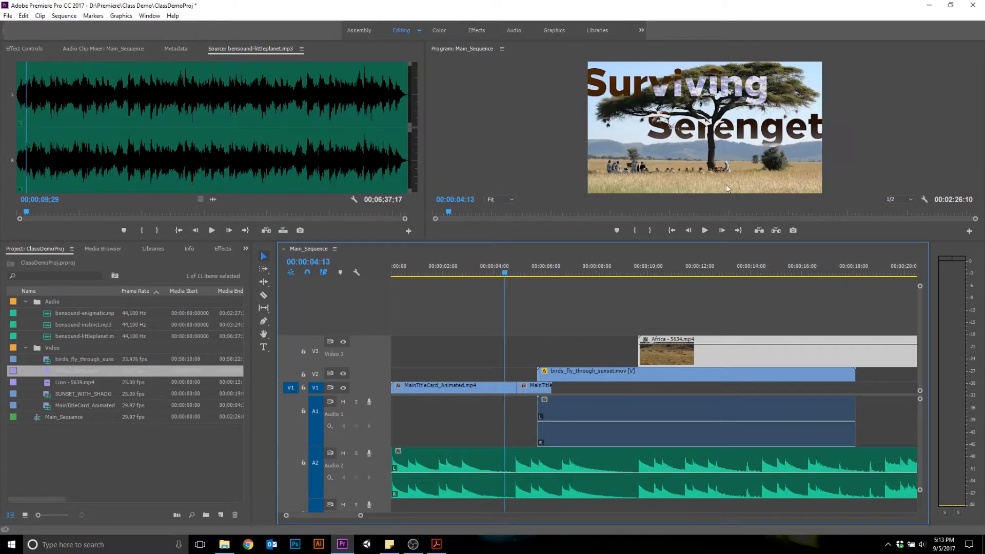
{"action": "left_click", "coordinate": [704, 230]}
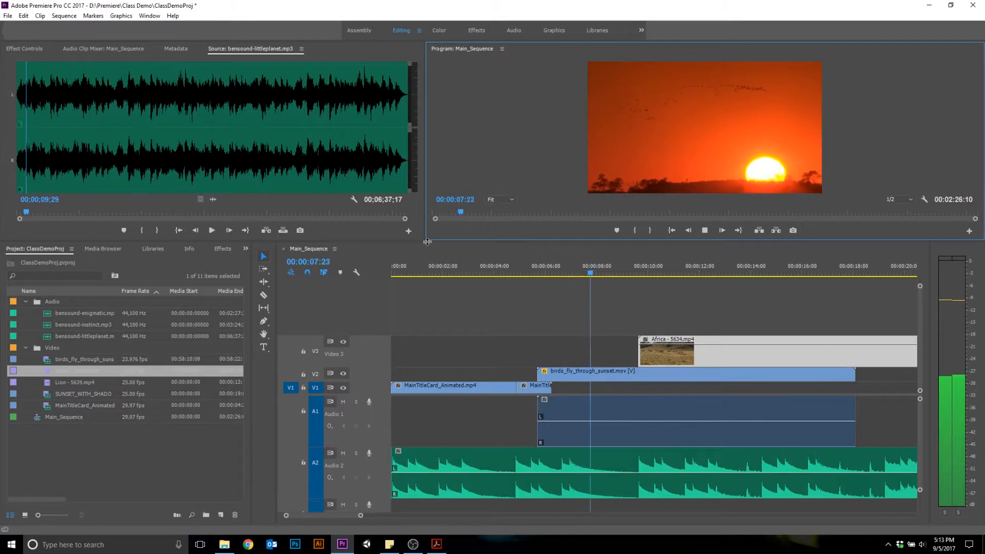
{"action": "left_click_drag", "start_coordinate": [429, 243], "coordinate": [421, 290]}
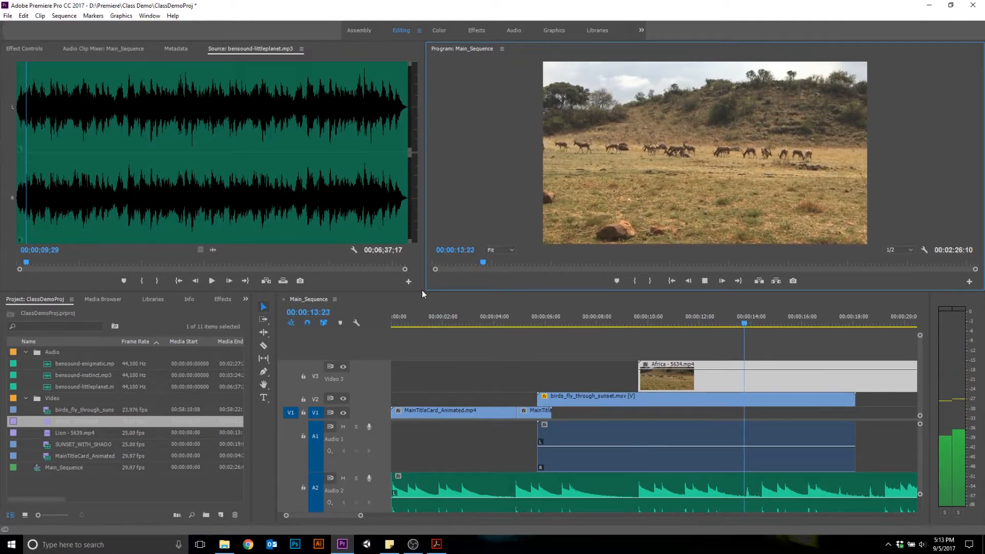
{"action": "key", "text": "space"}
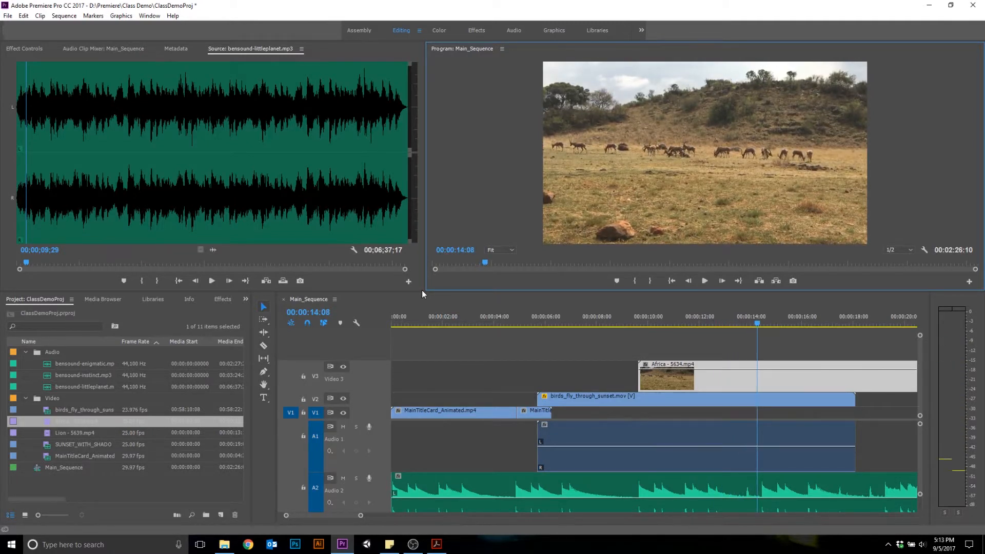
Step: Place Lion - 5639.mp4 on V4 above the Africa clip, starting at 00:00:14:08, and play back the cut
{"action": "left_click", "coordinate": [51, 433]}
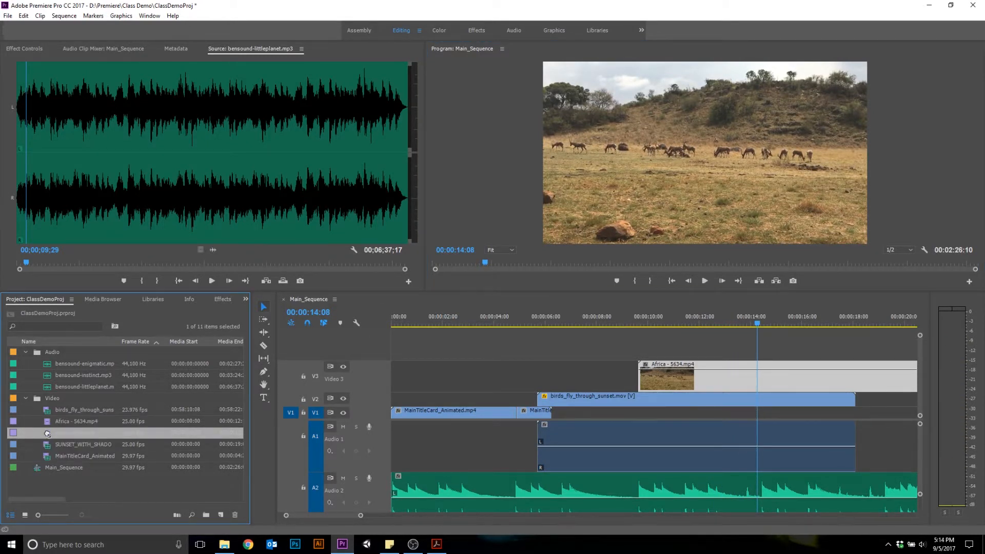
{"action": "left_click_drag", "start_coordinate": [724, 308], "coordinate": [770, 354]}
{"action": "left_click", "coordinate": [740, 322]}
{"action": "left_click", "coordinate": [710, 324]}
{"action": "key", "text": "space"}
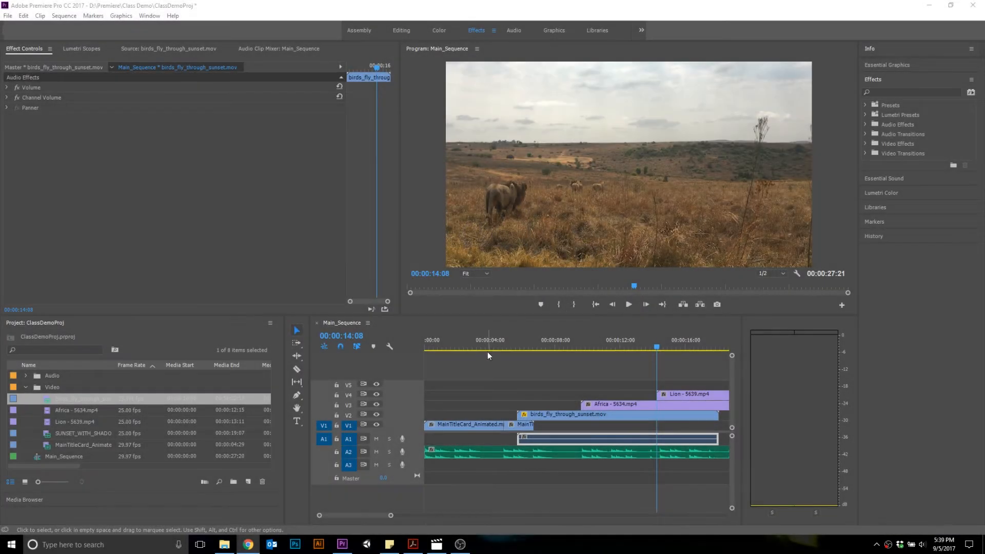
Step: Scrub the playhead across the cut between the Africa and Lion clips, ending at 00:00:14:28
{"action": "left_click_drag", "start_coordinate": [489, 346], "coordinate": [642, 347]}
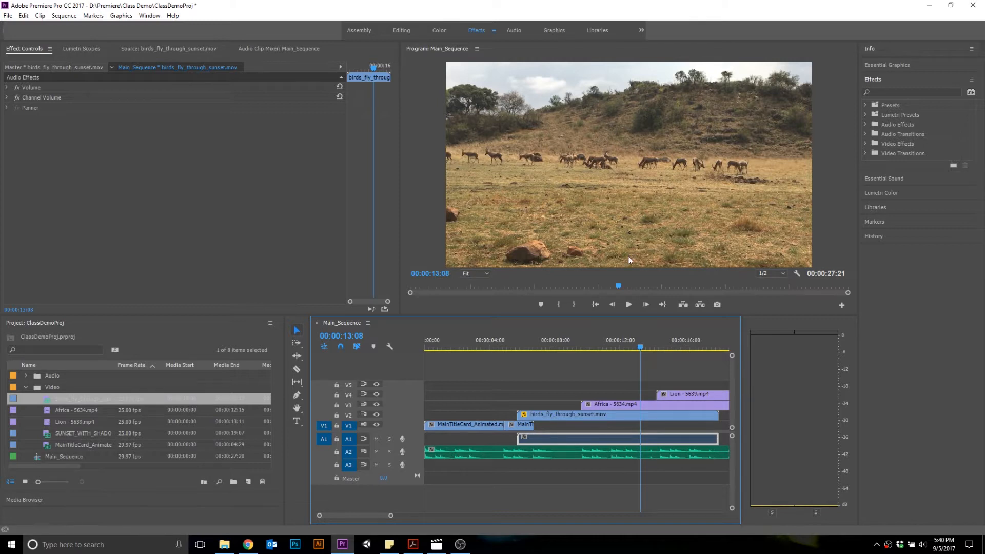
{"action": "left_click_drag", "start_coordinate": [651, 349], "coordinate": [673, 346]}
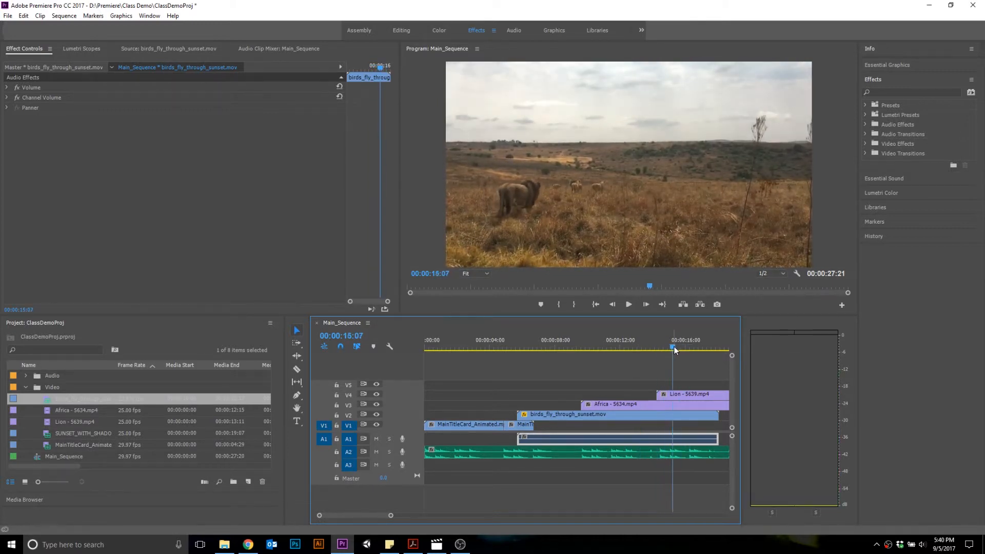
{"action": "key", "text": "alt+Tab"}
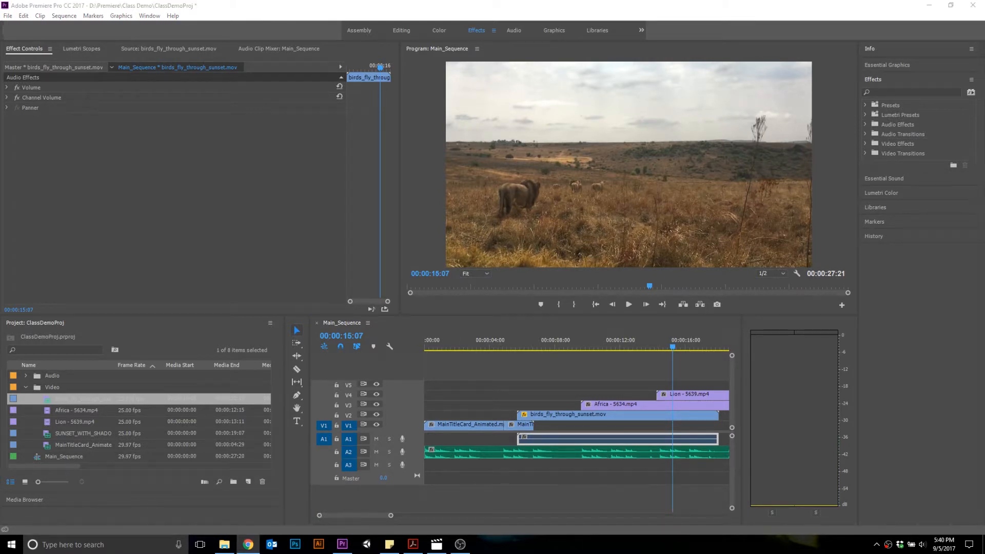
{"action": "left_click_drag", "start_coordinate": [605, 347], "coordinate": [668, 348]}
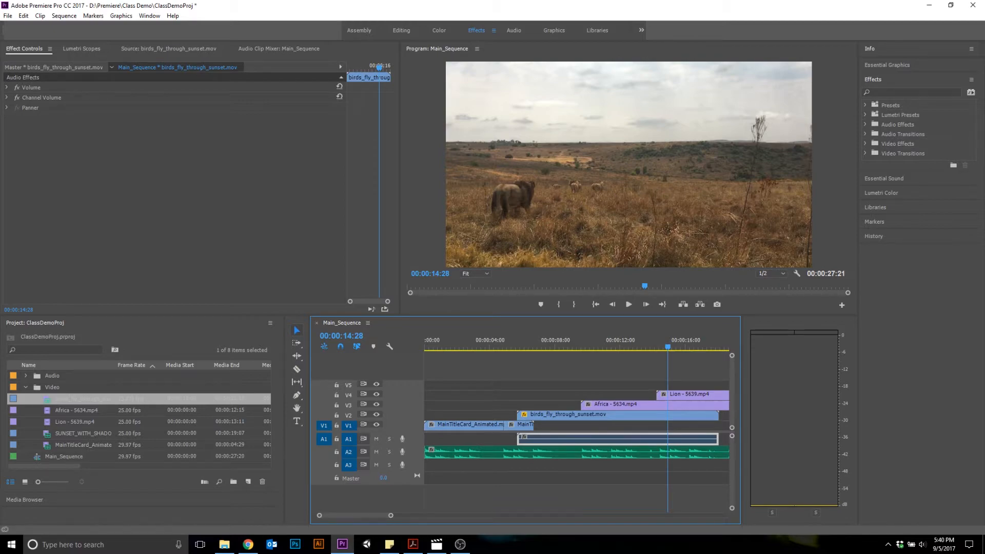
Step: Switch to the browser, find "A lion runs the fastest when he is hungry." among BrainyQuote's lion results, copy it with its author, and return to Premiere Pro
{"action": "left_click_drag", "start_coordinate": [0, 31], "coordinate": [459, 13]}
{"action": "scroll", "coordinate": [376, 314], "scroll_direction": "down", "scroll_amount": 1}
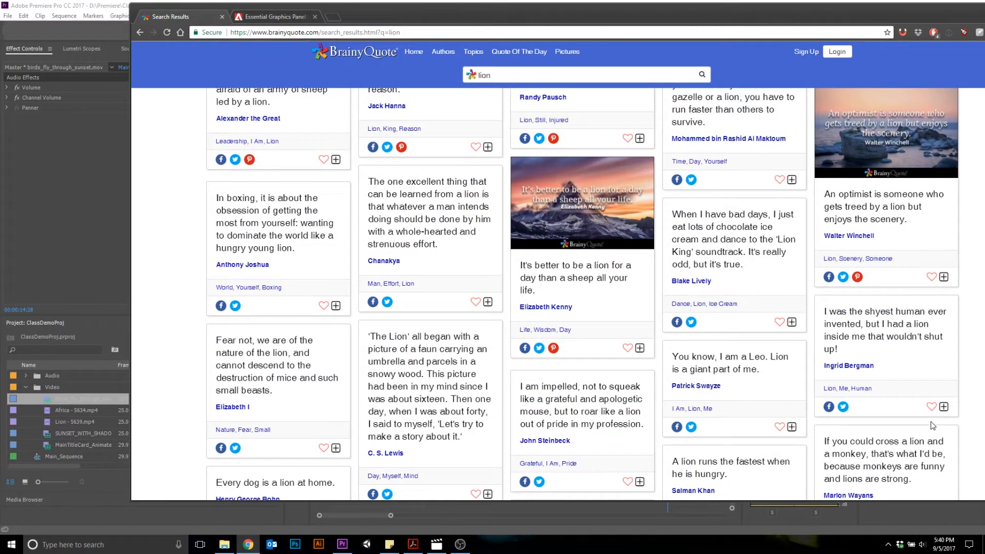
{"action": "scroll", "coordinate": [930, 421], "scroll_direction": "up", "scroll_amount": 3}
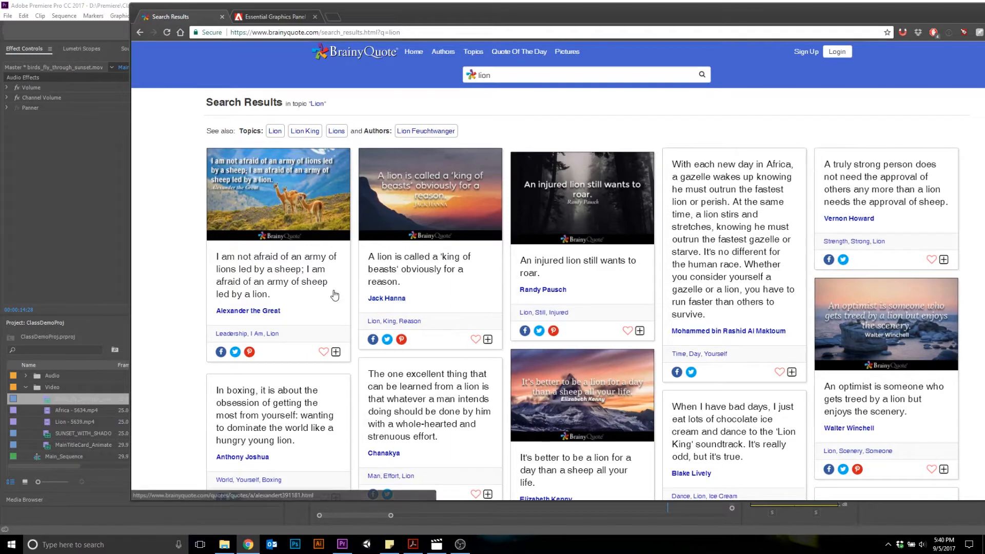
{"action": "scroll", "coordinate": [238, 291], "scroll_direction": "down", "scroll_amount": 2}
{"action": "scroll", "coordinate": [238, 291], "scroll_direction": "down", "scroll_amount": 4}
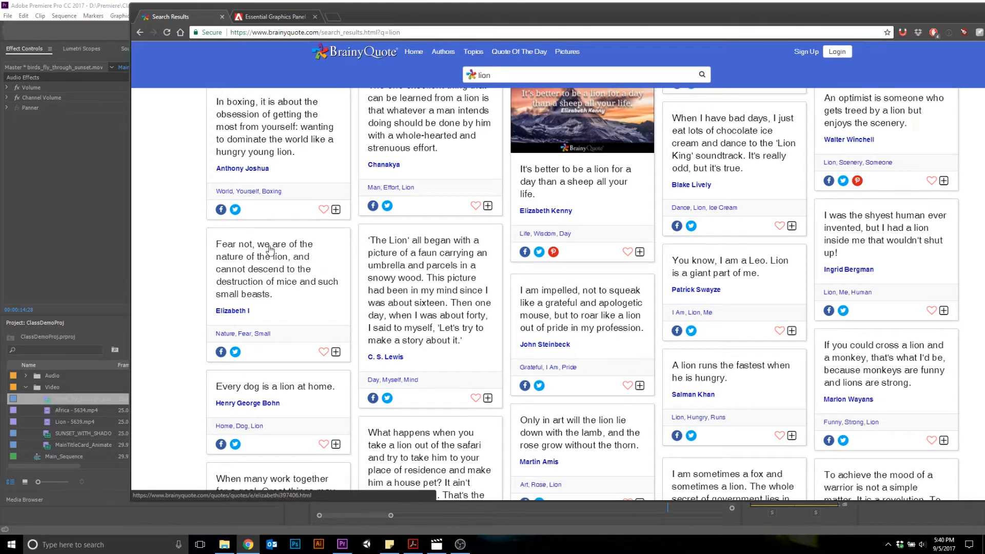
{"action": "left_click", "coordinate": [675, 367]}
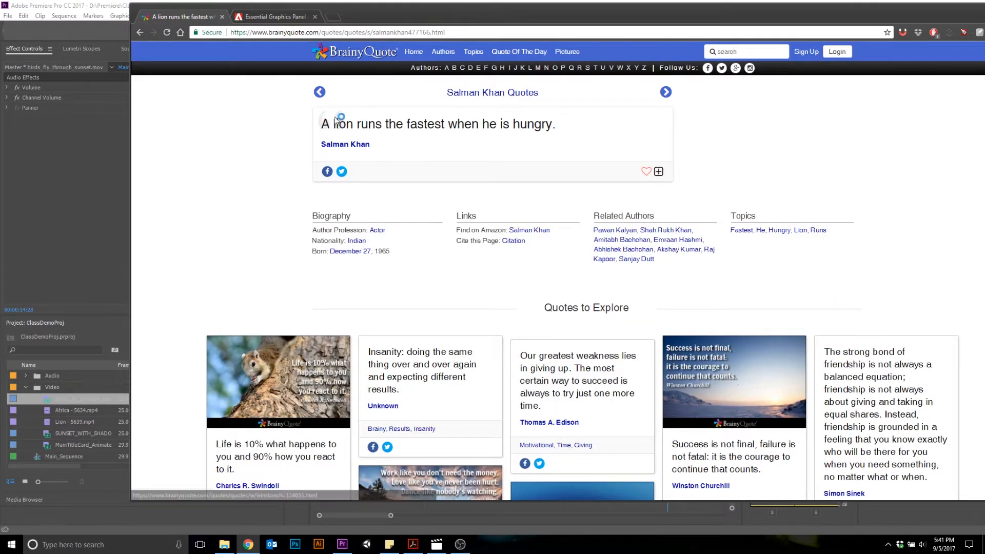
{"action": "left_click_drag", "start_coordinate": [378, 147], "coordinate": [323, 124]}
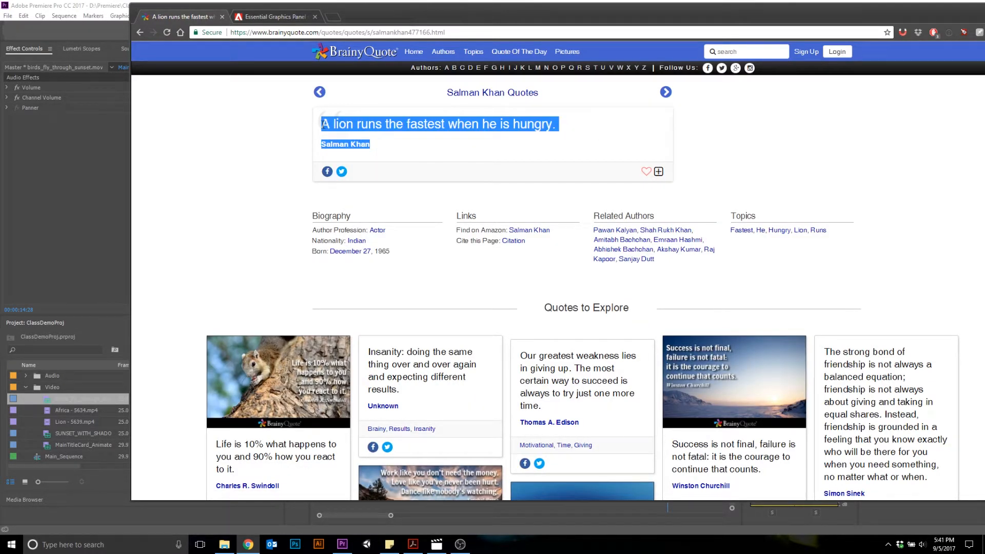
{"action": "left_click", "coordinate": [391, 147]}
{"action": "left_click", "coordinate": [31, 4]}
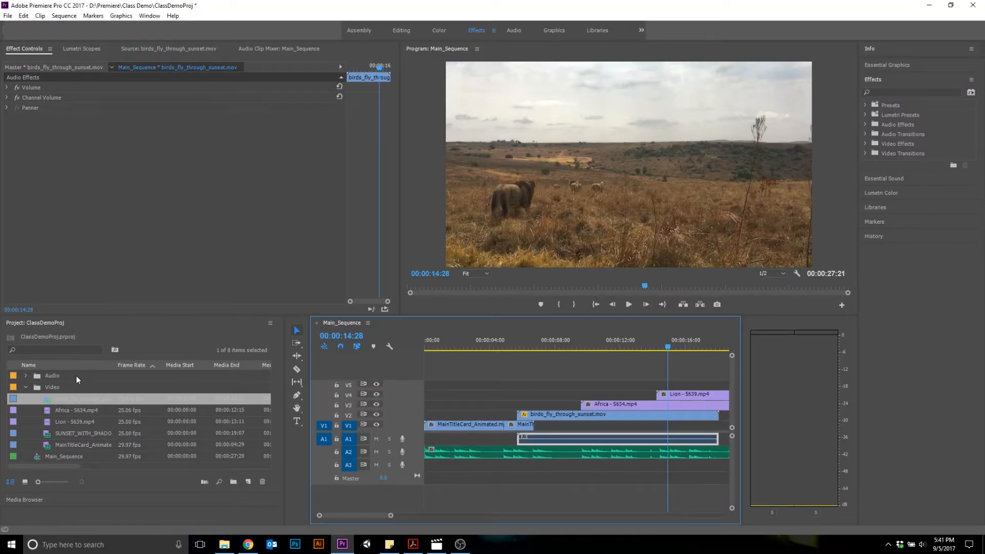
Step: Create a legacy title named "Quote Title - Lion", and reposition and enlarge its editing window
{"action": "left_click", "coordinate": [32, 16]}
{"action": "mouse_move", "coordinate": [8, 19]}
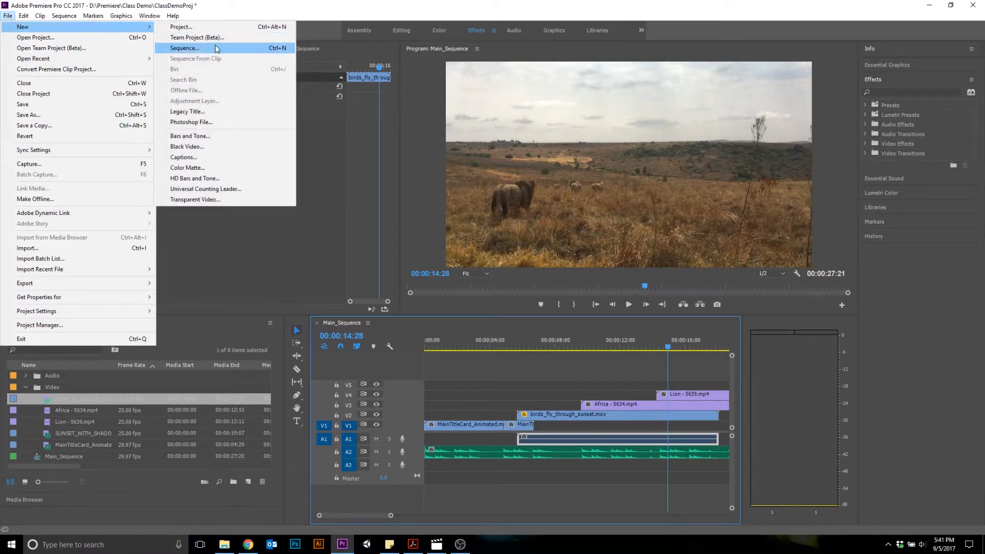
{"action": "left_click", "coordinate": [229, 112]}
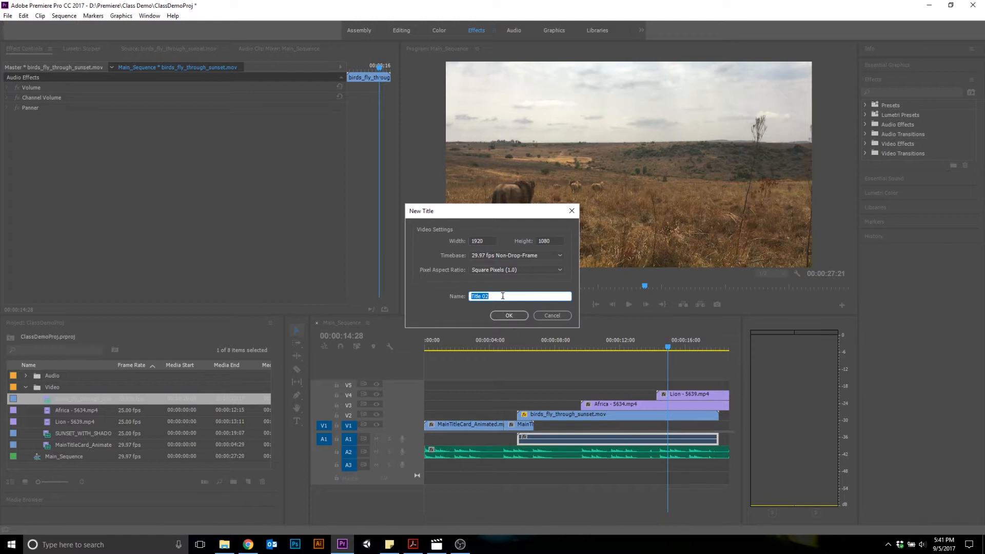
{"action": "type", "text": "Qui"}
{"action": "left_click", "coordinate": [508, 315]}
{"action": "left_click_drag", "start_coordinate": [287, 46], "coordinate": [374, 84]}
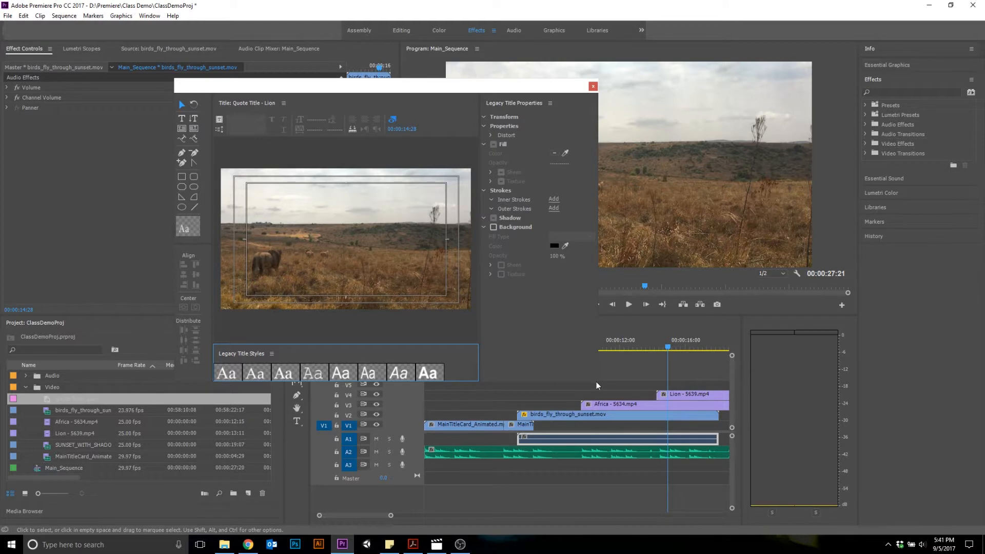
{"action": "left_click_drag", "start_coordinate": [597, 384], "coordinate": [616, 489]}
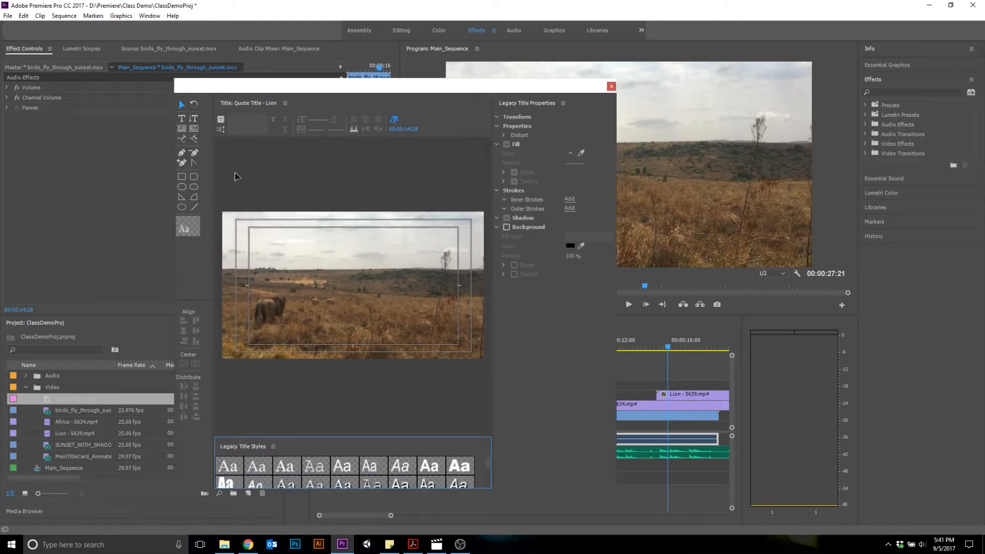
{"action": "left_click_drag", "start_coordinate": [286, 86], "coordinate": [266, 61]}
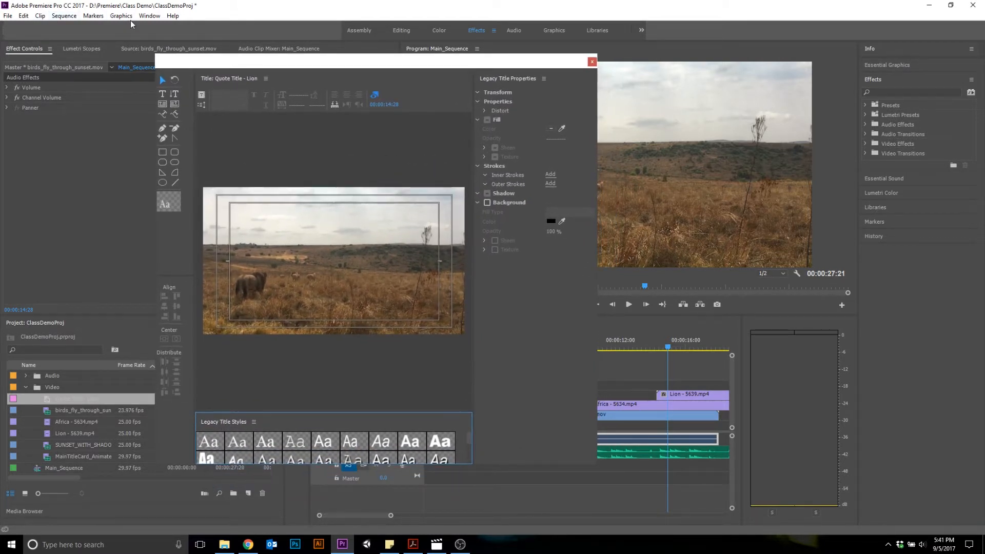
{"action": "left_click", "coordinate": [122, 16]}
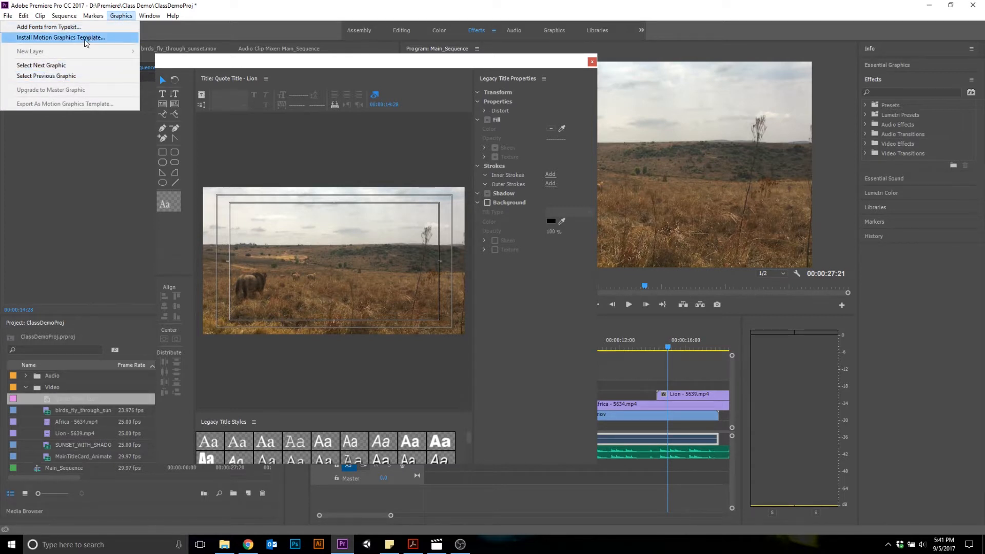
{"action": "mouse_move", "coordinate": [138, 19]}
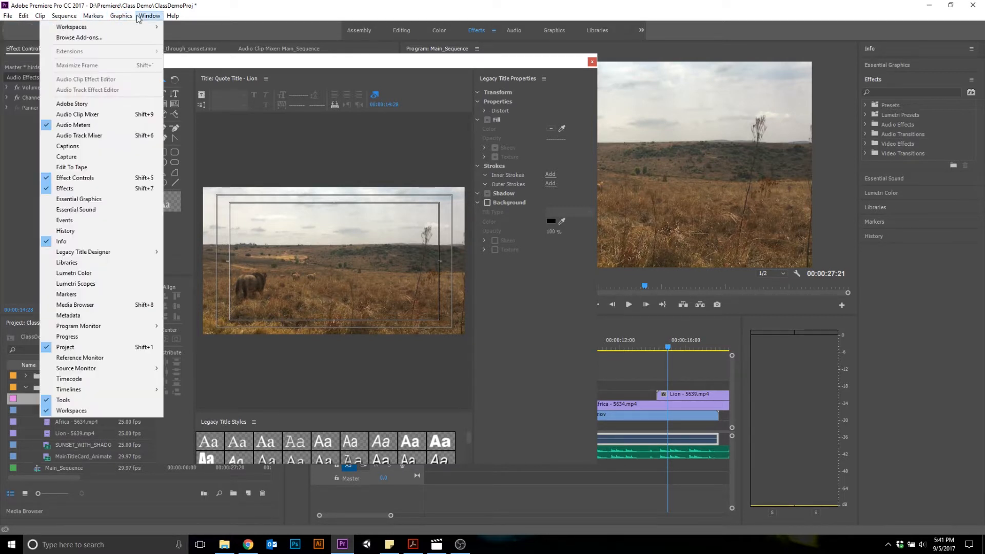
{"action": "mouse_move", "coordinate": [67, 18]}
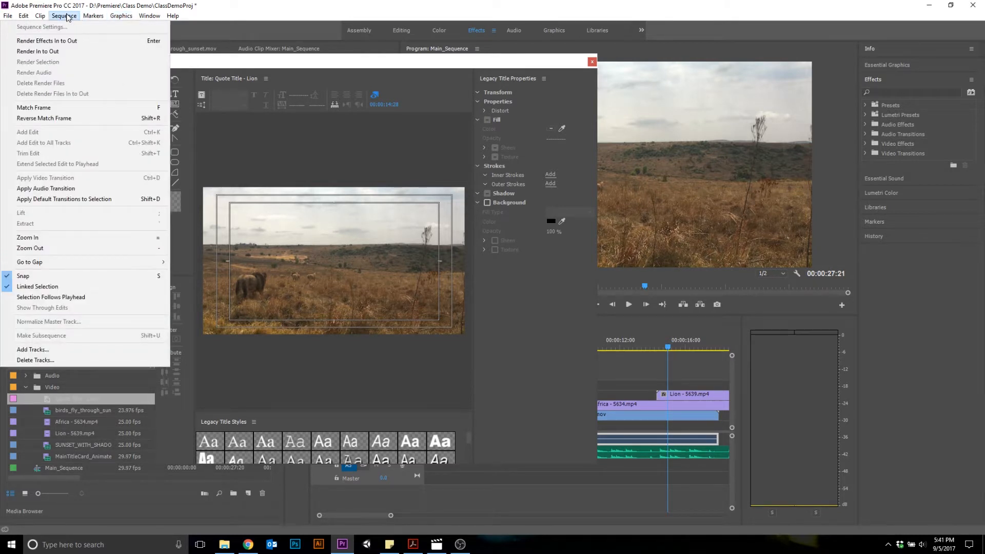
{"action": "left_click", "coordinate": [228, 61]}
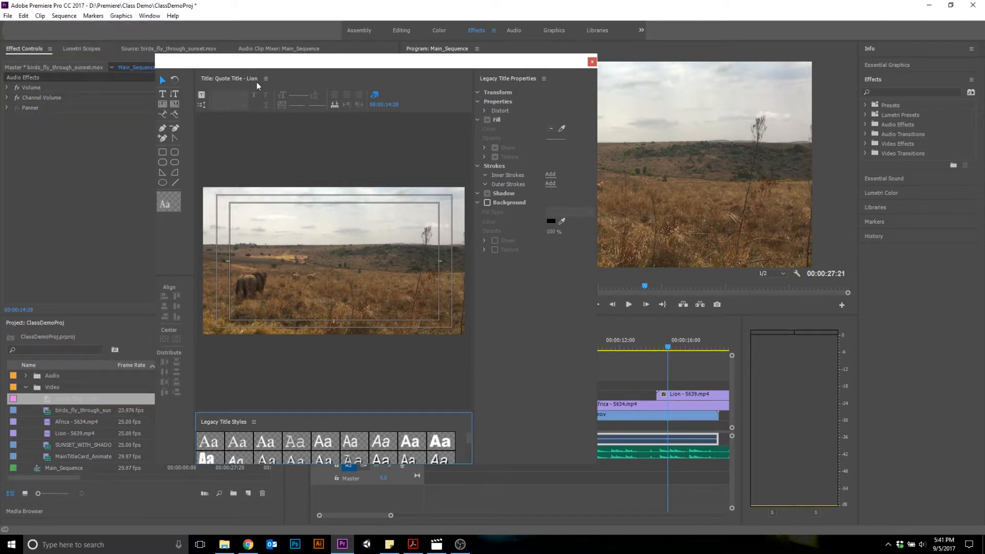
Step: Widen the title window and paste the copied lion quote as a new text object over the grass
{"action": "left_click", "coordinate": [163, 95]}
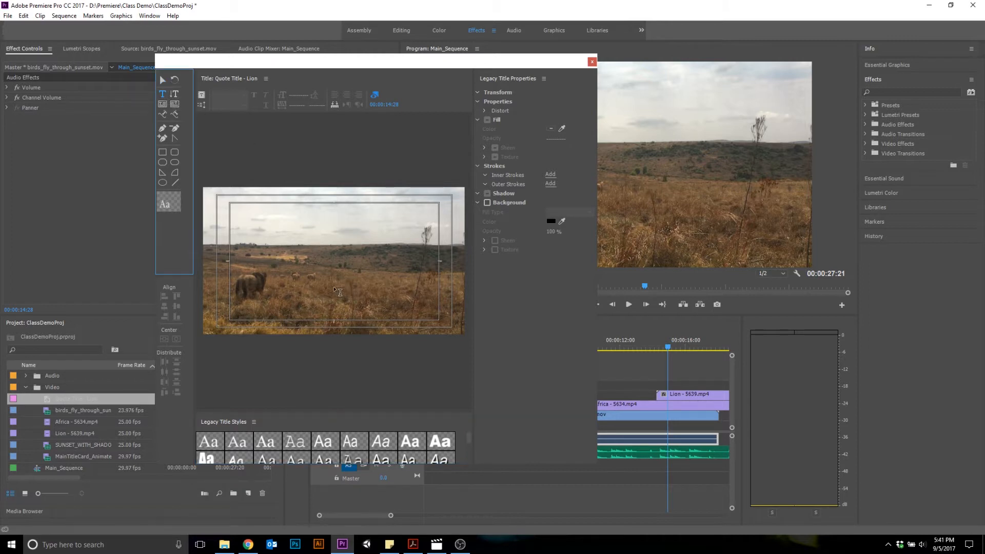
{"action": "left_click_drag", "start_coordinate": [300, 64], "coordinate": [272, 37]}
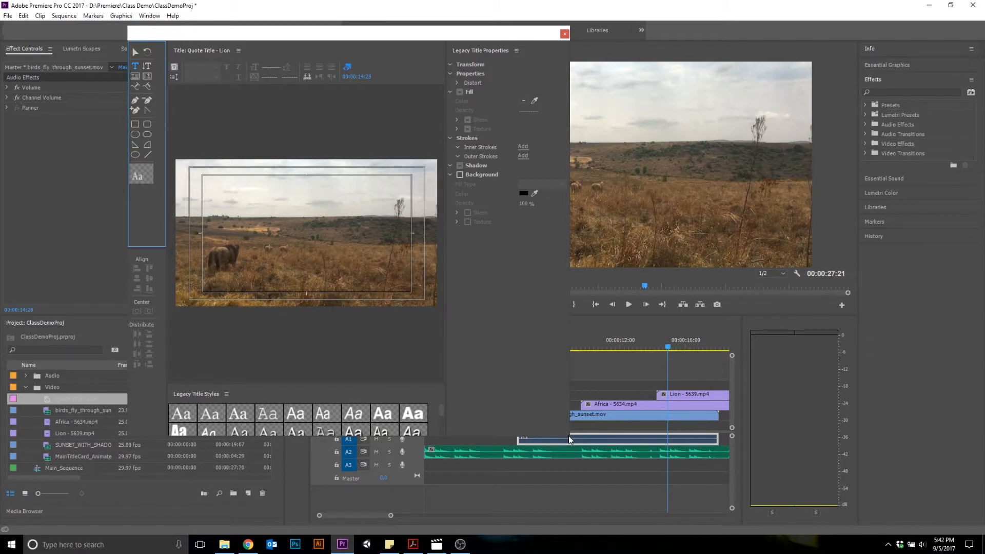
{"action": "left_click_drag", "start_coordinate": [569, 435], "coordinate": [727, 450]}
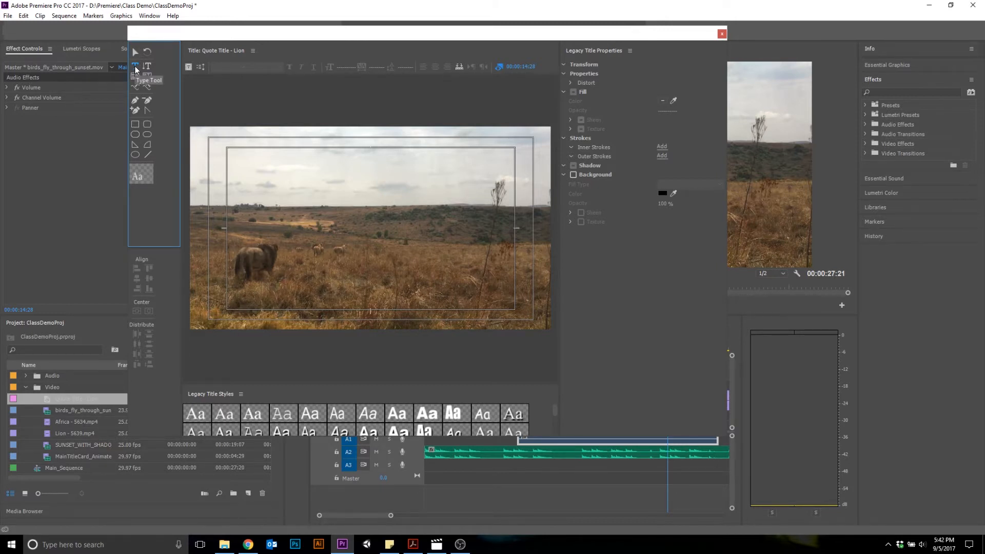
{"action": "left_click", "coordinate": [332, 259]}
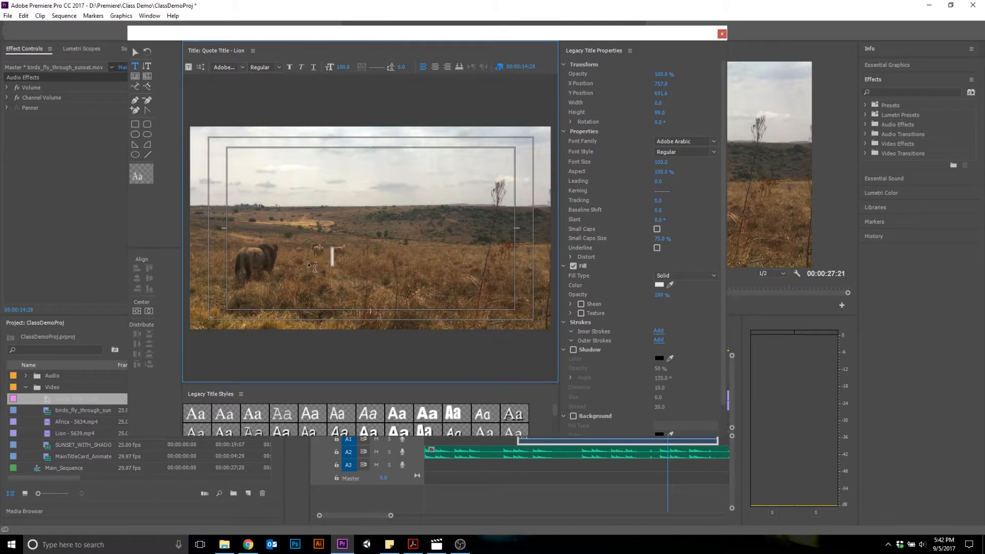
{"action": "key", "text": "ctrl+v"}
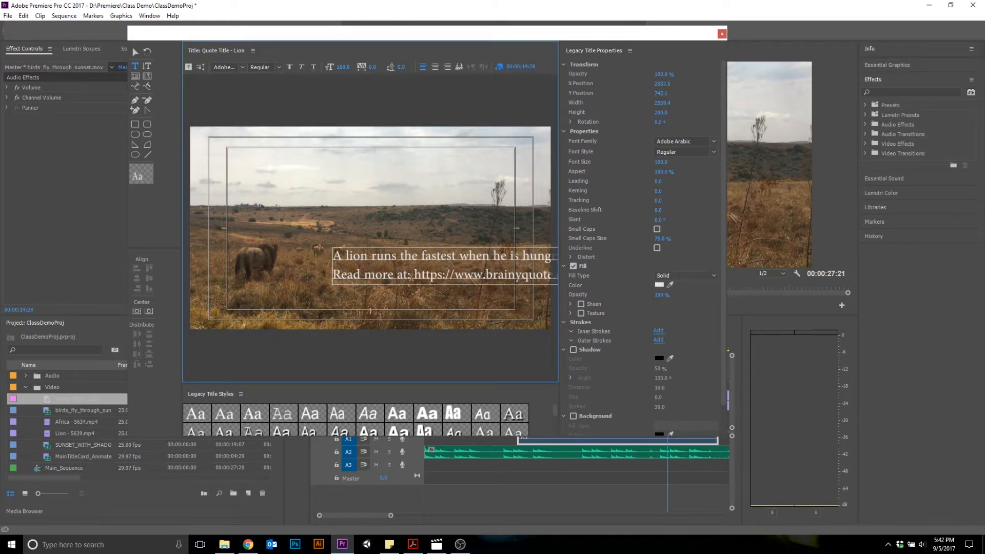
Step: Shift the pasted text toward the frame's left edge, delete the "Read more at" source line, and put the author's name on its own line
{"action": "left_click", "coordinate": [135, 54]}
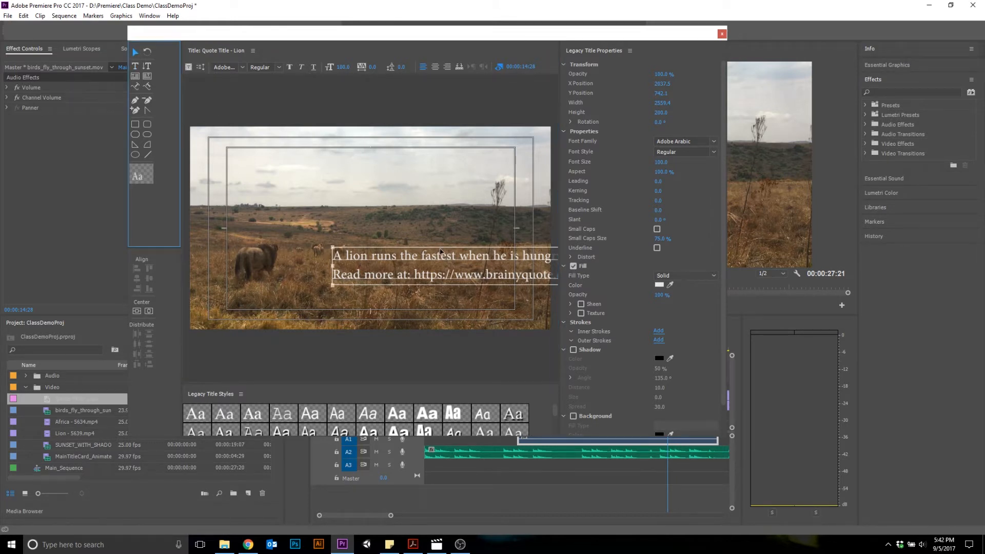
{"action": "left_click_drag", "start_coordinate": [440, 252], "coordinate": [319, 263]}
{"action": "double_click", "coordinate": [319, 263]}
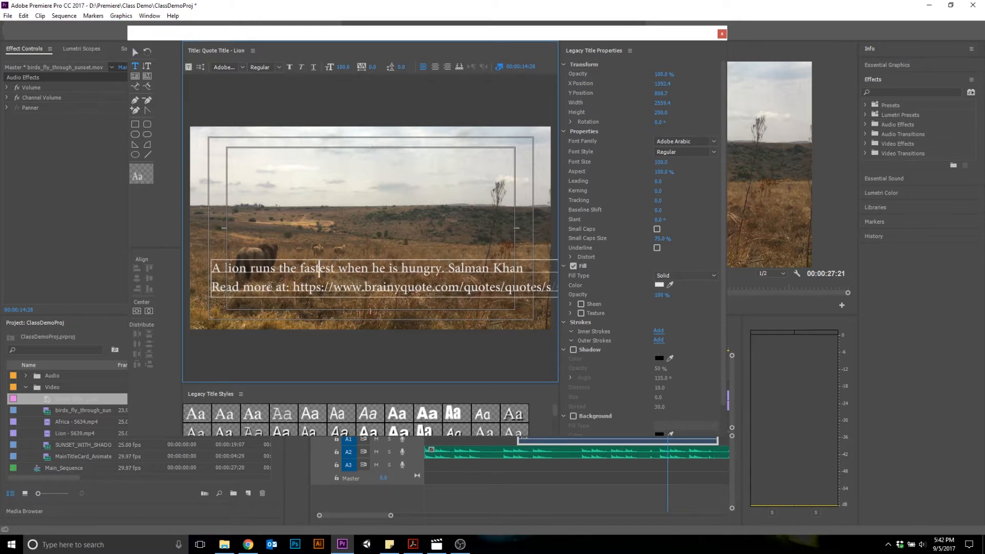
{"action": "left_click_drag", "start_coordinate": [215, 290], "coordinate": [295, 293]}
{"action": "left_click_drag", "start_coordinate": [422, 294], "coordinate": [567, 290]}
{"action": "key", "text": "BackSpace"}
{"action": "left_click_drag", "start_coordinate": [323, 286], "coordinate": [198, 285]}
{"action": "key", "text": "BackSpace"}
{"action": "left_click", "coordinate": [453, 273]}
{"action": "key", "text": "Return"}
Step: Move the quote text block to the lower right of the frame and right-align its lines
{"action": "left_click", "coordinate": [135, 51]}
{"action": "left_click", "coordinate": [270, 258]}
{"action": "left_click_drag", "start_coordinate": [269, 261], "coordinate": [354, 253]}
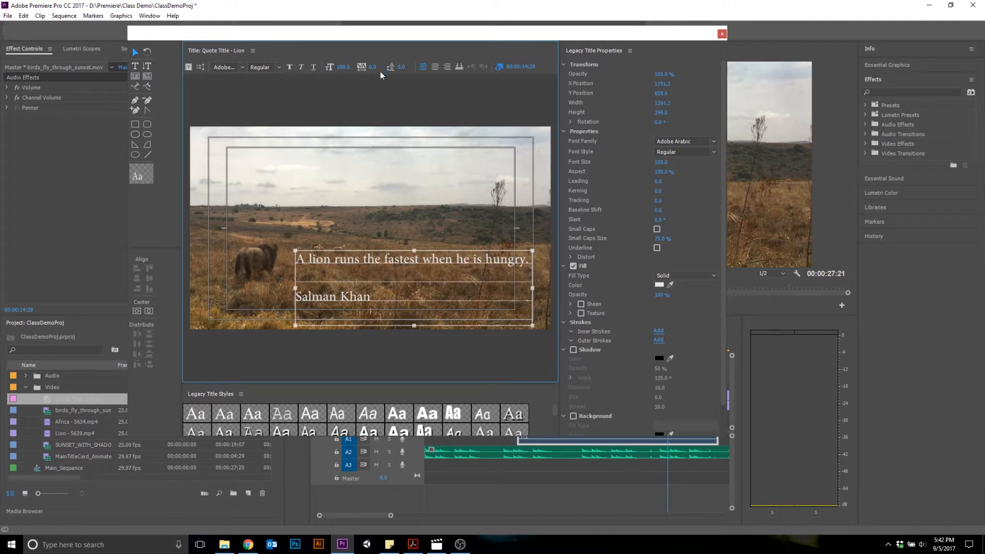
{"action": "left_click", "coordinate": [447, 67]}
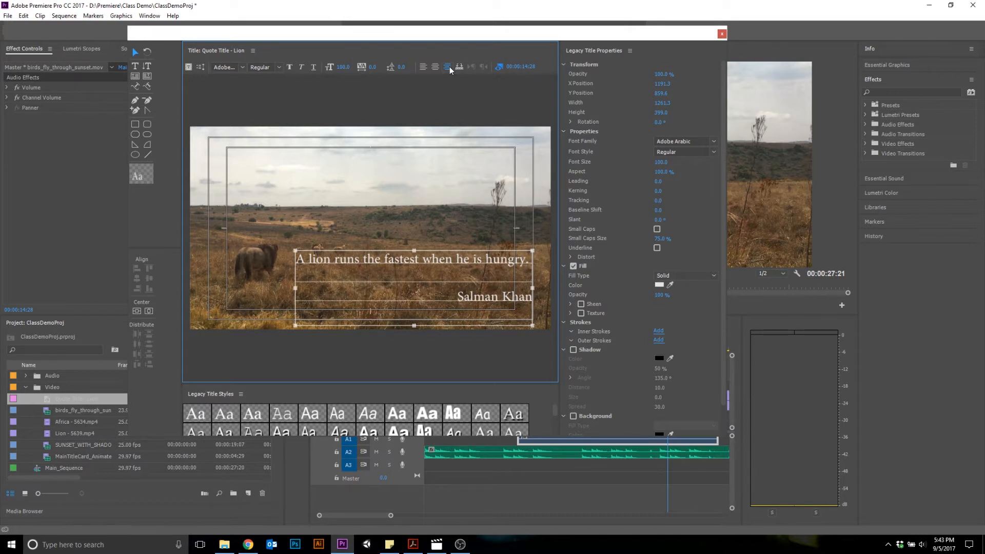
{"action": "left_click_drag", "start_coordinate": [318, 251], "coordinate": [322, 248]}
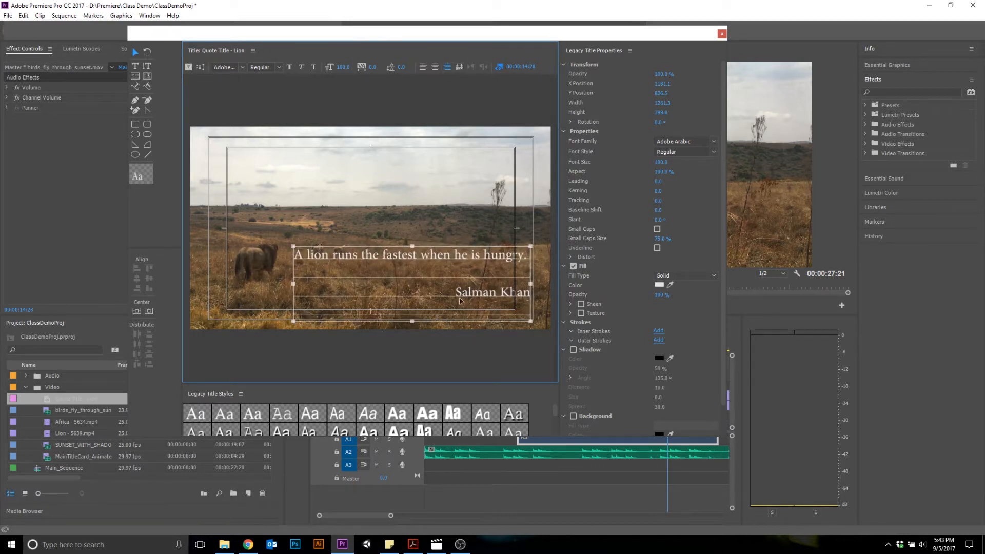
Step: Try the Myriad Hebrew font on the quote text and undo the font change
{"action": "double_click", "coordinate": [469, 301]}
{"action": "left_click", "coordinate": [243, 68]}
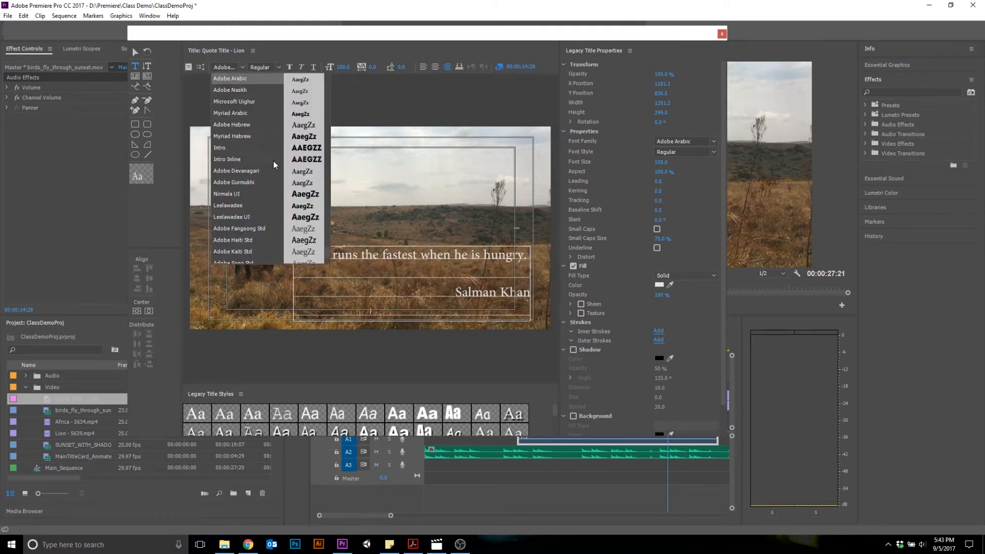
{"action": "left_click", "coordinate": [251, 138]}
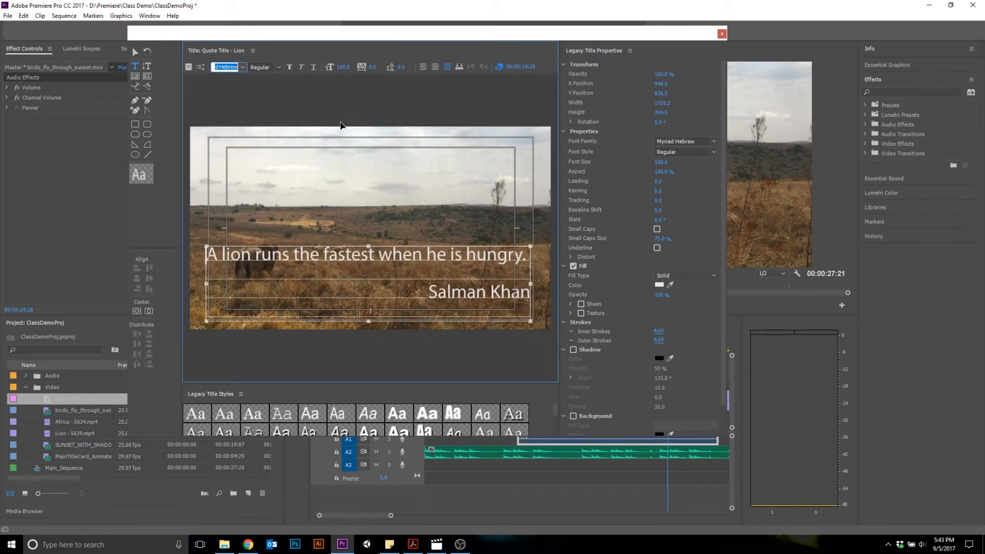
{"action": "left_click", "coordinate": [134, 52]}
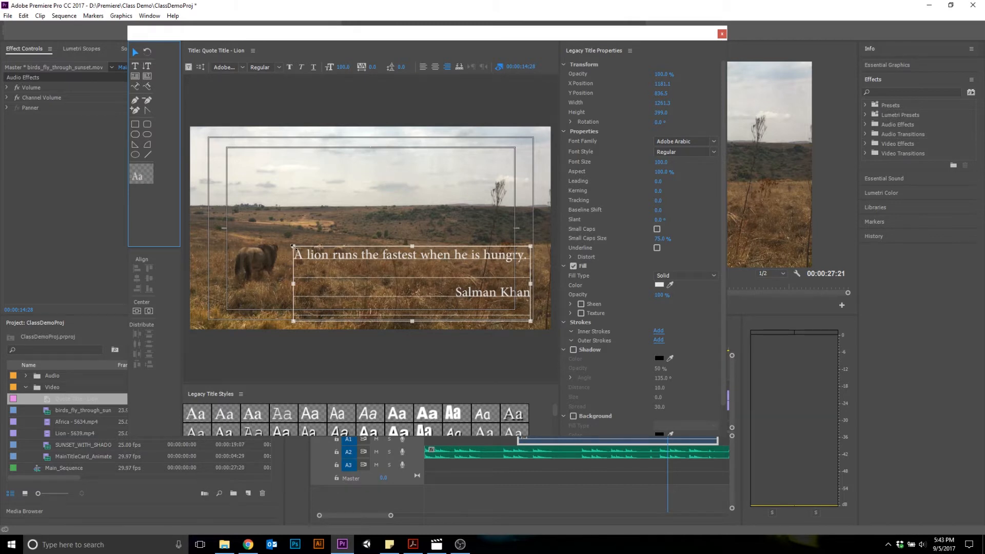
Step: Set the quote's font size to 86, align the text with the inner safe margin at the lower right, and close the title window
{"action": "left_click", "coordinate": [337, 67]}
{"action": "left_click_drag", "start_coordinate": [341, 67], "coordinate": [334, 66]}
{"action": "left_click", "coordinate": [138, 52]}
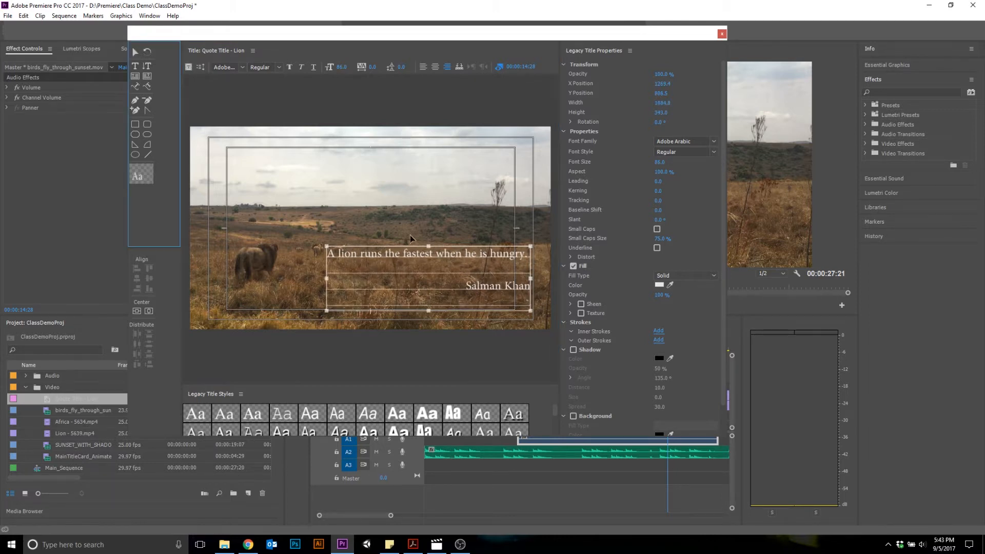
{"action": "left_click_drag", "start_coordinate": [438, 251], "coordinate": [429, 257]}
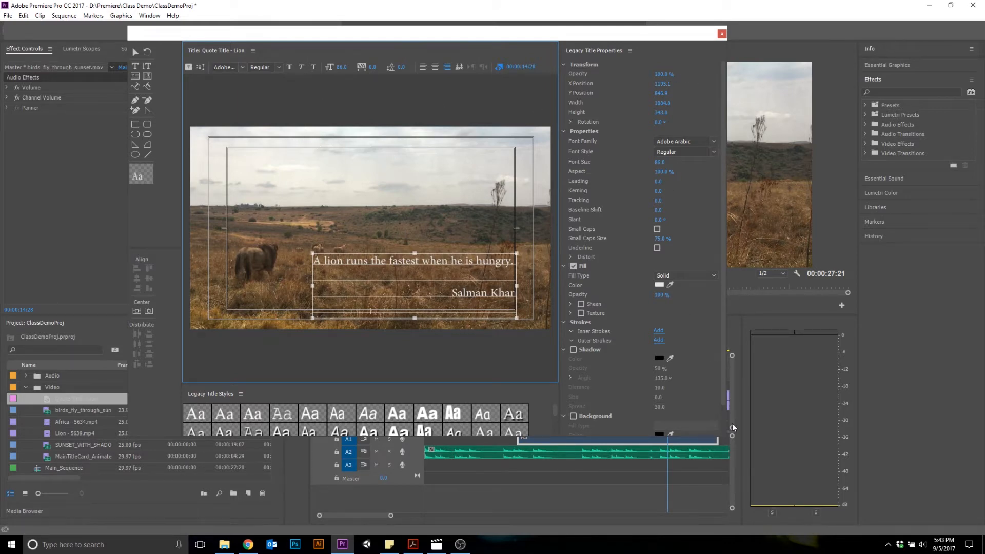
{"action": "left_click", "coordinate": [721, 34]}
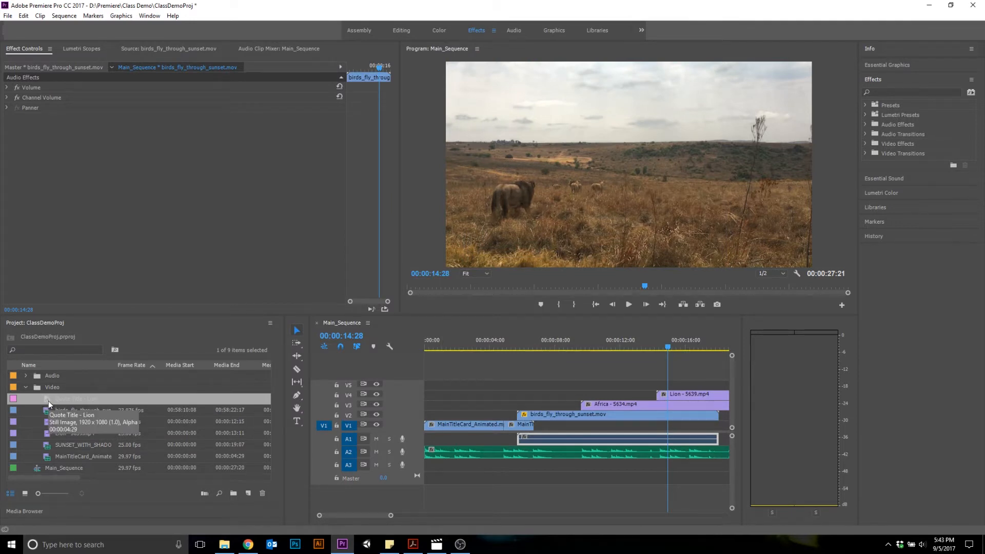
Step: Place Quote Title - Lion on V5 above the Lion clip, starting where the sunset clip ends, and trim its end to just past 00:00:23:21
{"action": "left_click", "coordinate": [68, 399]}
{"action": "left_click_drag", "start_coordinate": [51, 398], "coordinate": [702, 388]}
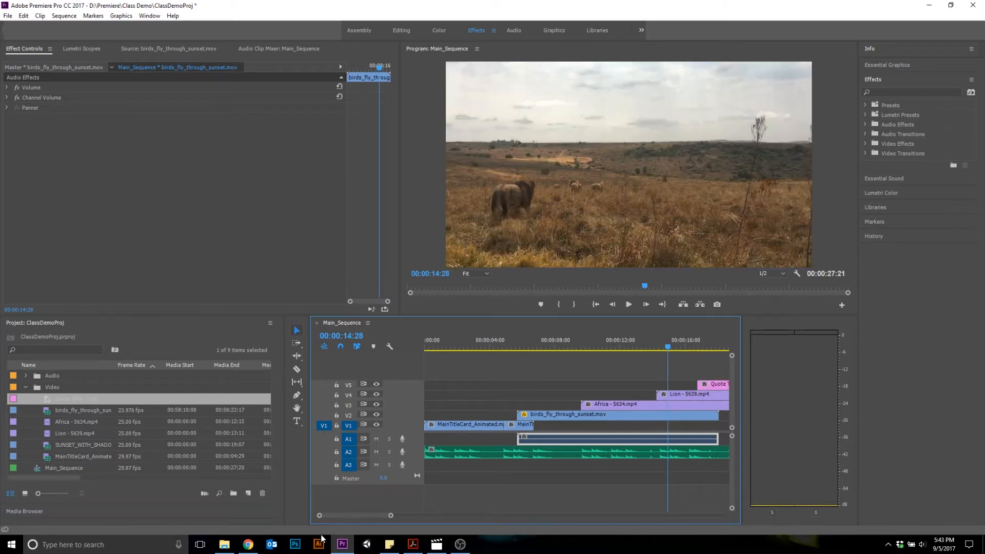
{"action": "left_click_drag", "start_coordinate": [386, 515], "coordinate": [433, 516]}
{"action": "left_click_drag", "start_coordinate": [556, 389], "coordinate": [601, 382]}
{"action": "left_click_drag", "start_coordinate": [604, 380], "coordinate": [592, 381]}
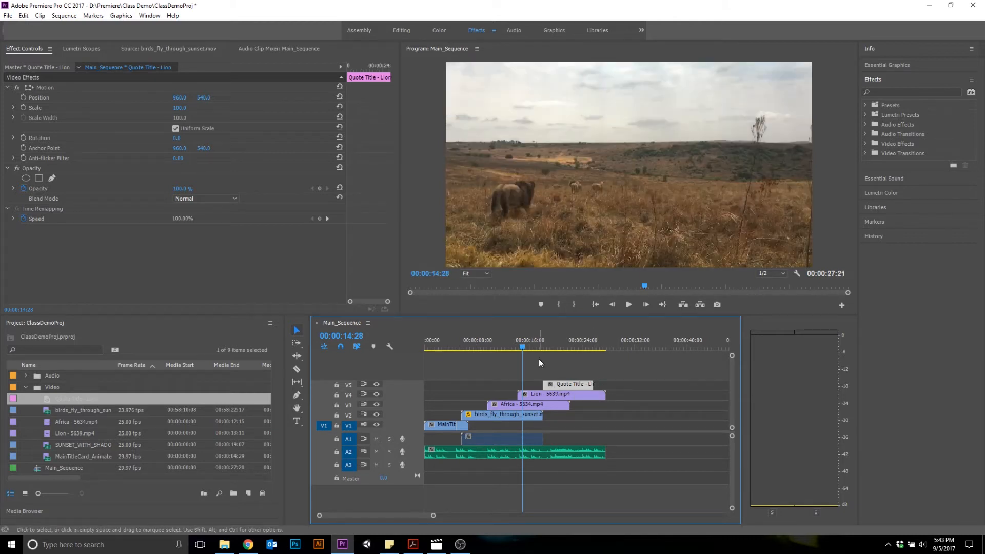
{"action": "left_click_drag", "start_coordinate": [523, 348], "coordinate": [580, 349]}
{"action": "left_click_drag", "start_coordinate": [592, 385], "coordinate": [583, 385]}
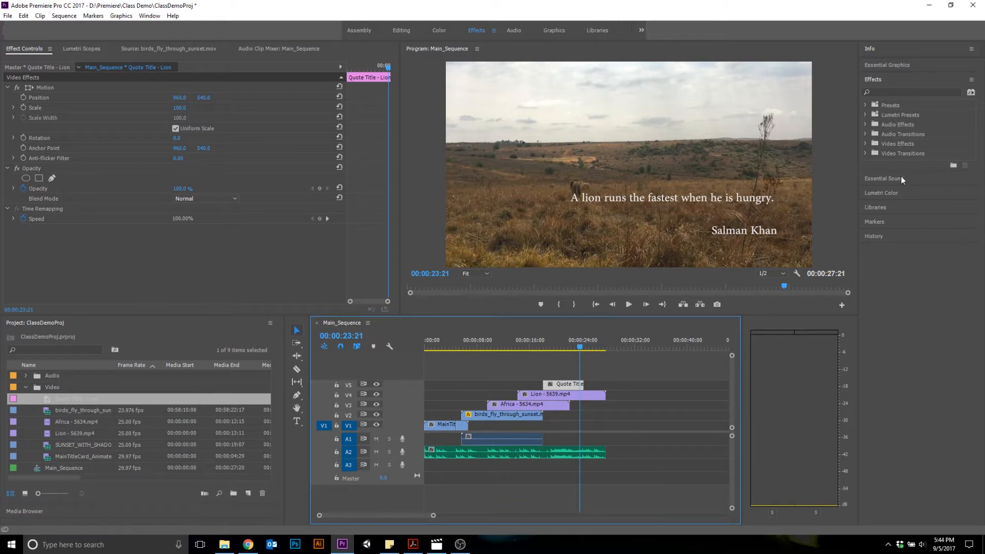
Step: Apply the Cross Dissolve video transition to both the start and the end of the Quote Title - Lion clip on V5
{"action": "left_click", "coordinate": [866, 143]}
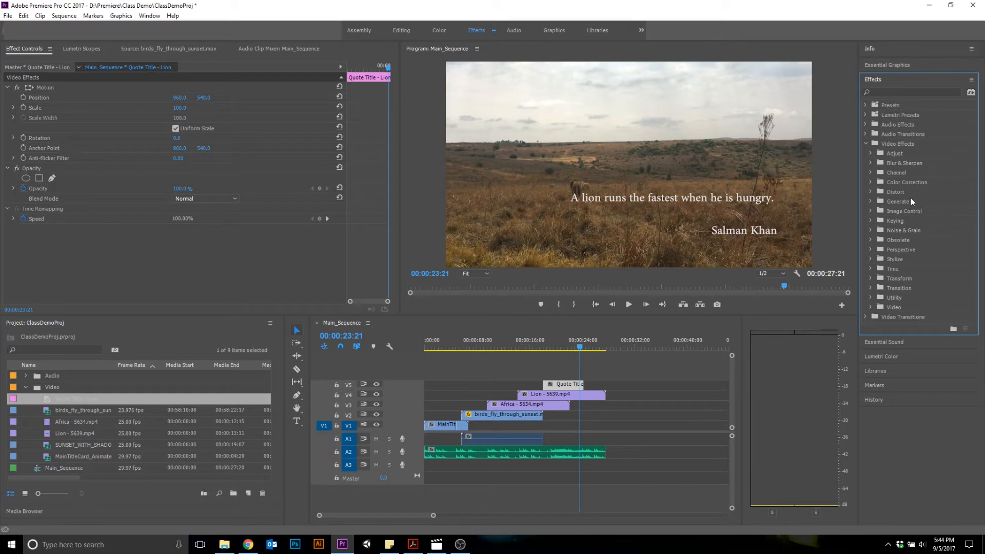
{"action": "left_click", "coordinate": [866, 143]}
{"action": "left_click", "coordinate": [866, 153]}
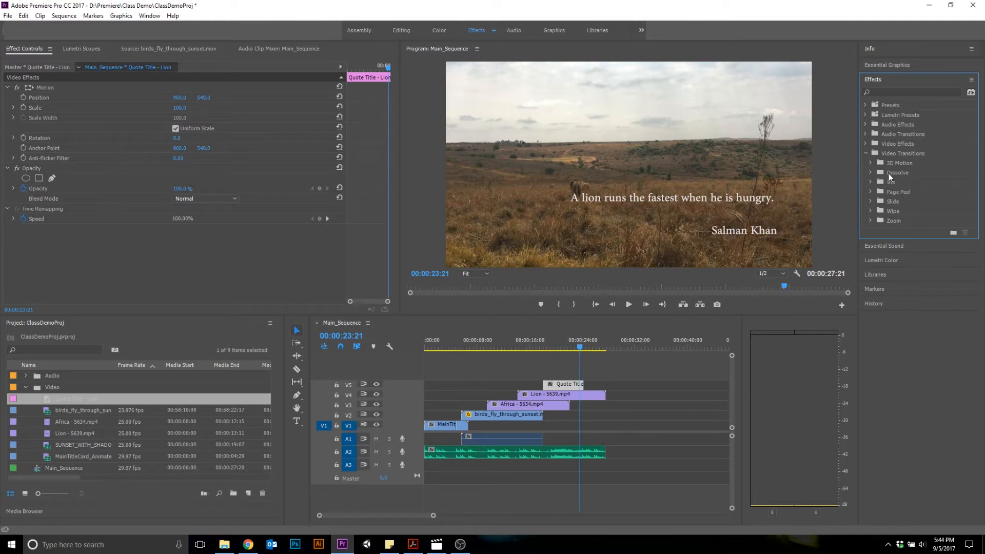
{"action": "left_click", "coordinate": [870, 172]}
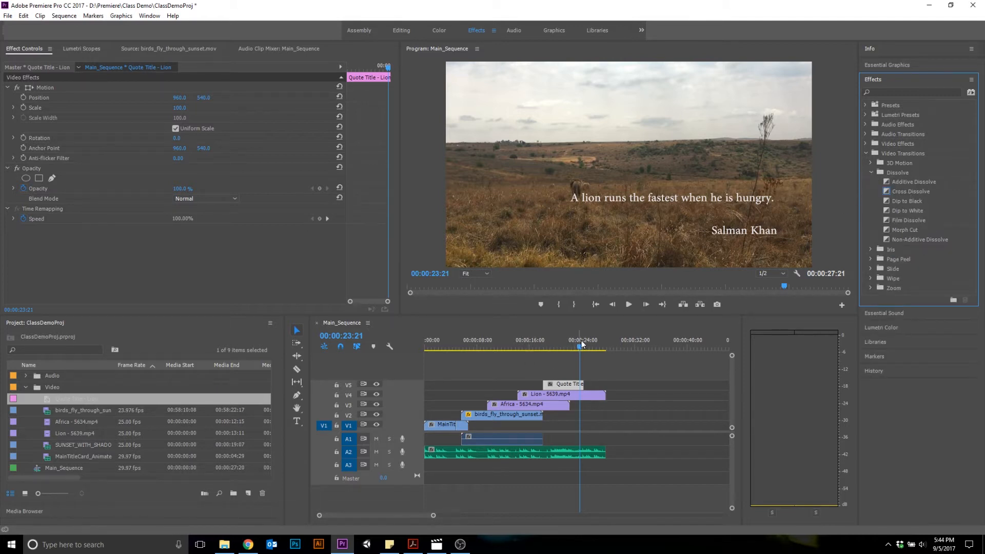
{"action": "left_click_drag", "start_coordinate": [577, 346], "coordinate": [542, 343]}
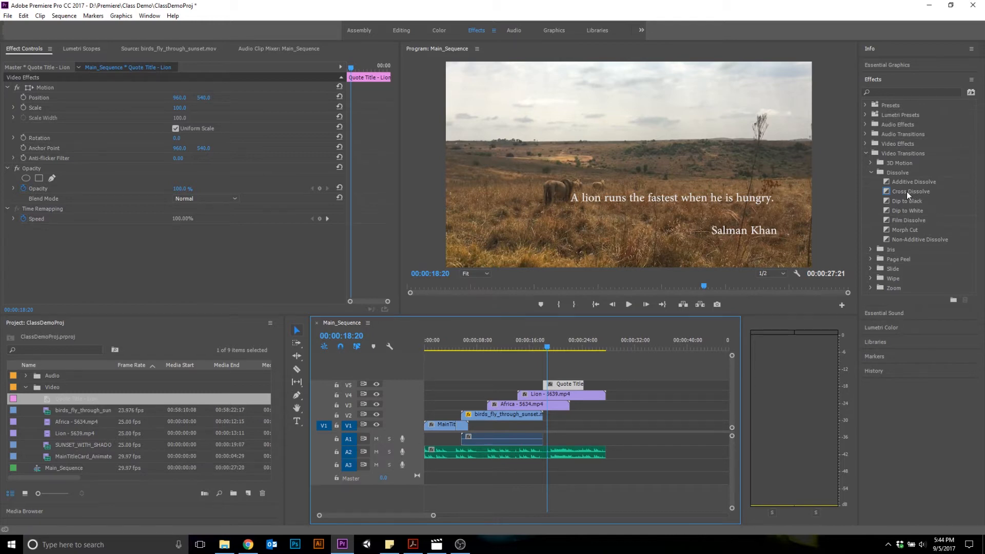
{"action": "left_click_drag", "start_coordinate": [908, 194], "coordinate": [794, 216]}
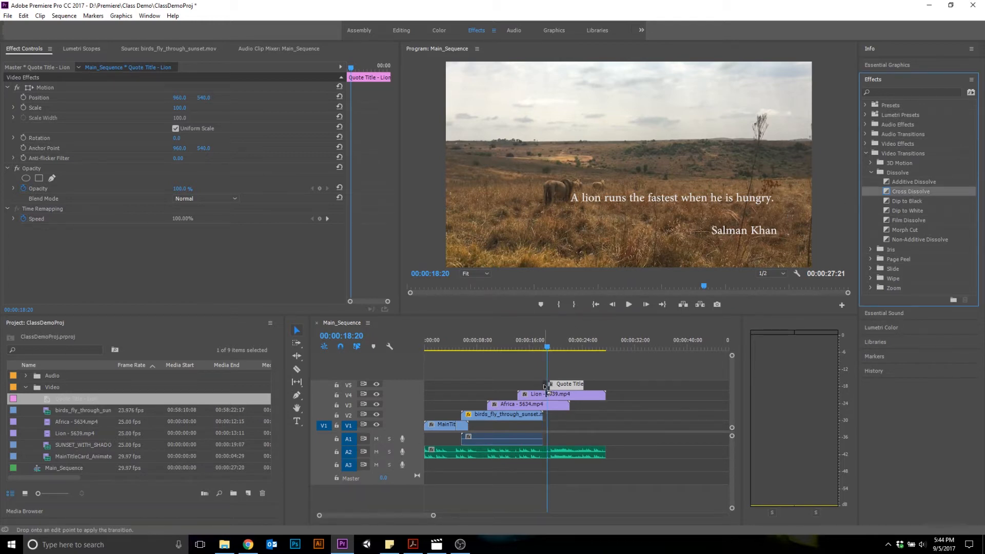
{"action": "left_click_drag", "start_coordinate": [545, 385], "coordinate": [545, 385]}
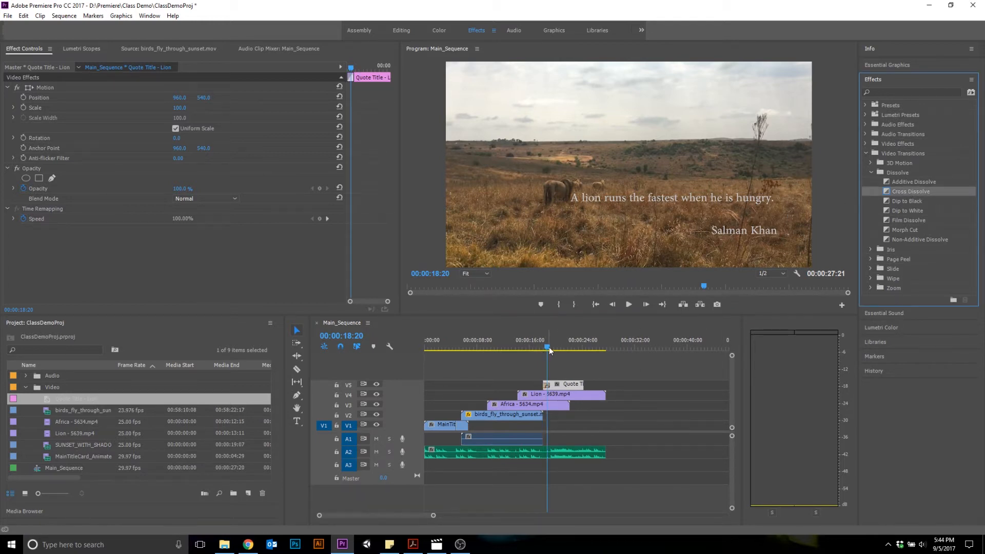
{"action": "left_click_drag", "start_coordinate": [549, 349], "coordinate": [577, 348]}
{"action": "left_click_drag", "start_coordinate": [930, 193], "coordinate": [806, 253]}
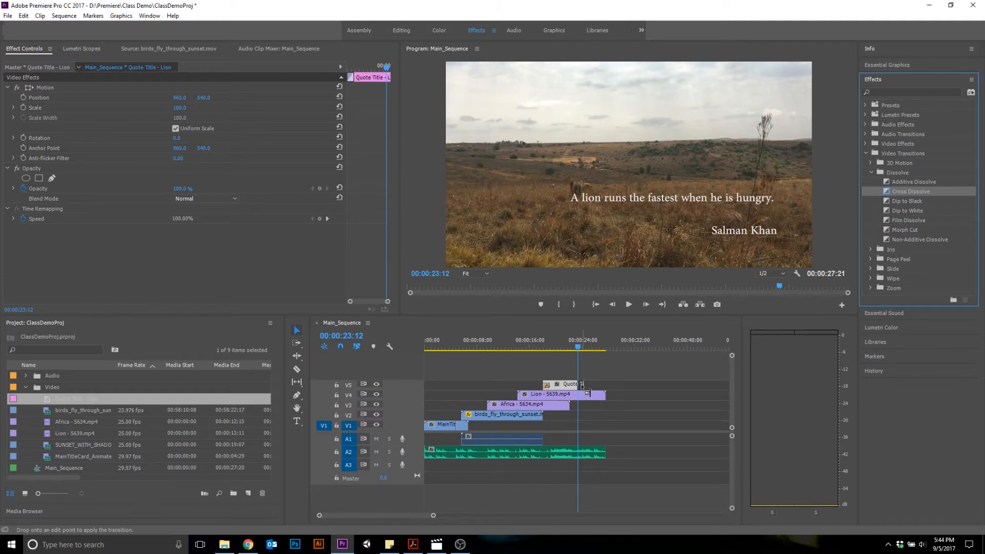
Step: Extend the end of the Quote Title - Lion clip to about 00:00:27:00, just before the Lion clip ends
{"action": "left_click_drag", "start_coordinate": [579, 344], "coordinate": [589, 349]}
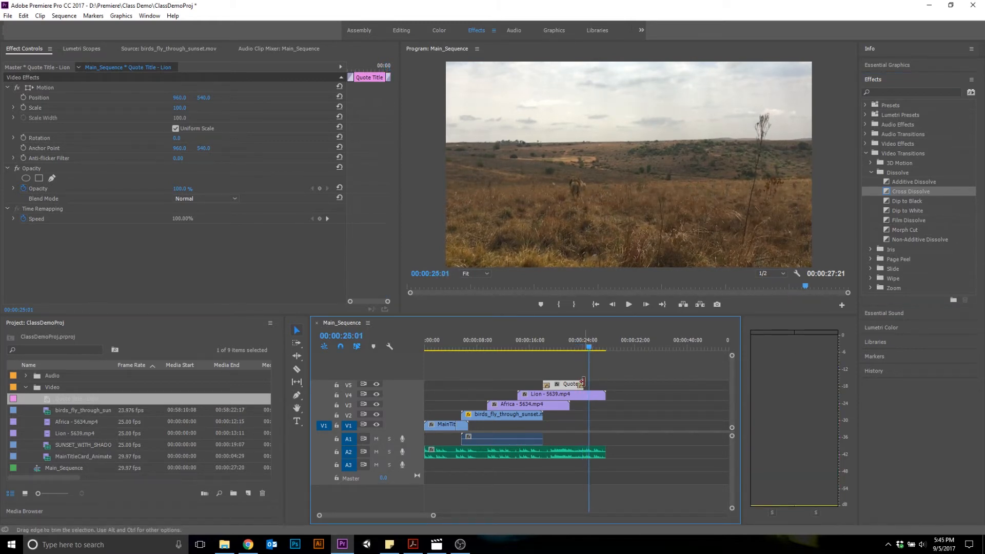
{"action": "left_click_drag", "start_coordinate": [587, 384], "coordinate": [594, 383]}
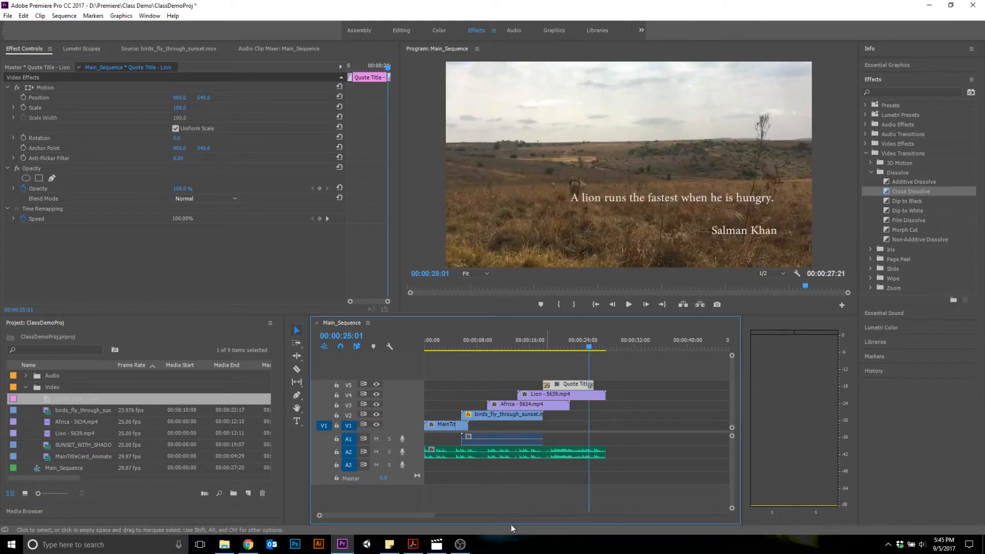
{"action": "left_click_drag", "start_coordinate": [433, 515], "coordinate": [421, 515]}
{"action": "left_click_drag", "start_coordinate": [599, 385], "coordinate": [624, 384]}
Step: Lengthen the quote title's opening Cross Dissolve to 00:00:01:19 and its closing one to about 00:00:01:22, and play back the section
{"action": "left_click", "coordinate": [615, 348]}
{"action": "left_click_drag", "start_coordinate": [616, 347], "coordinate": [545, 392]}
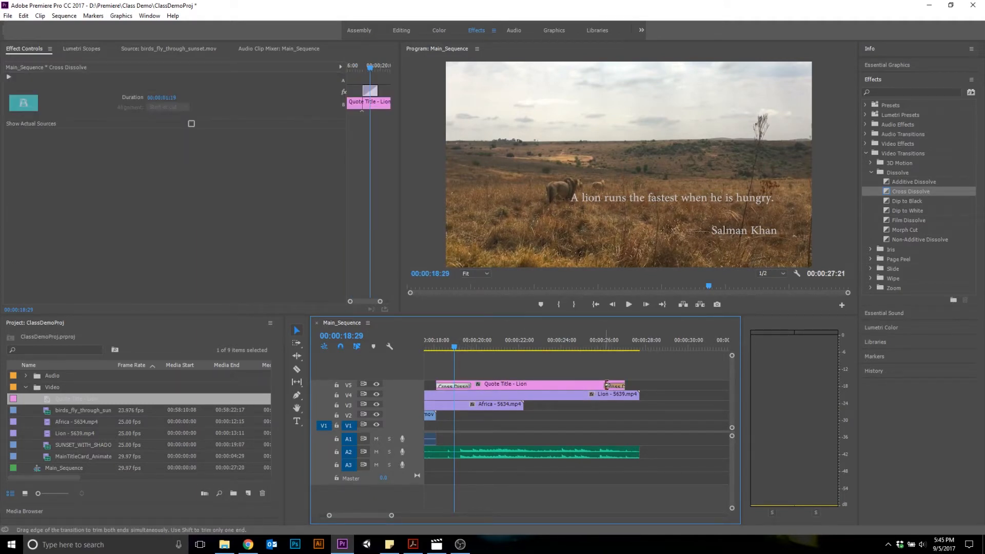
{"action": "mouse_move", "coordinate": [605, 385]}
{"action": "left_mouse_down"}
{"action": "mouse_move", "coordinate": [594, 386]}
{"action": "mouse_move", "coordinate": [602, 386]}
{"action": "left_mouse_up"}
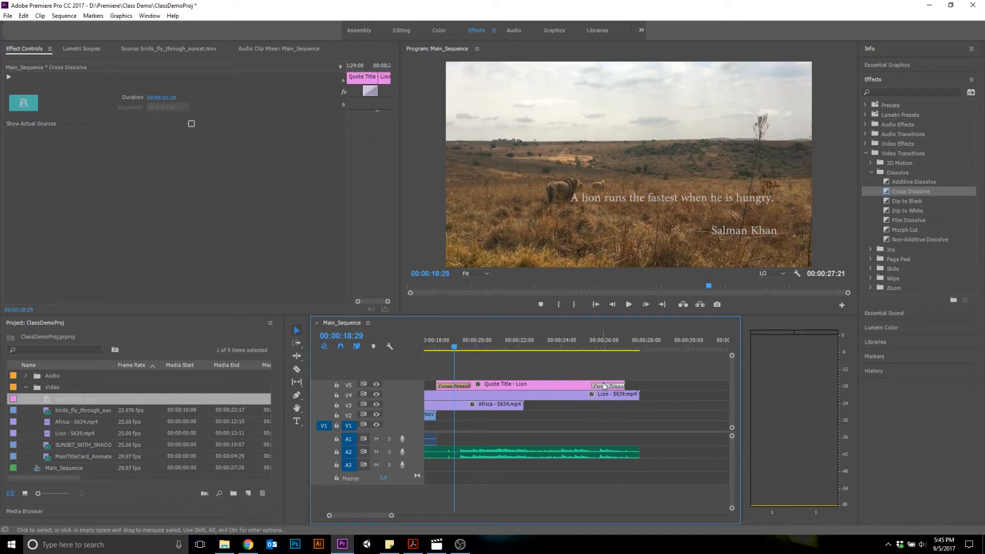
{"action": "left_click_drag", "start_coordinate": [455, 347], "coordinate": [432, 349]}
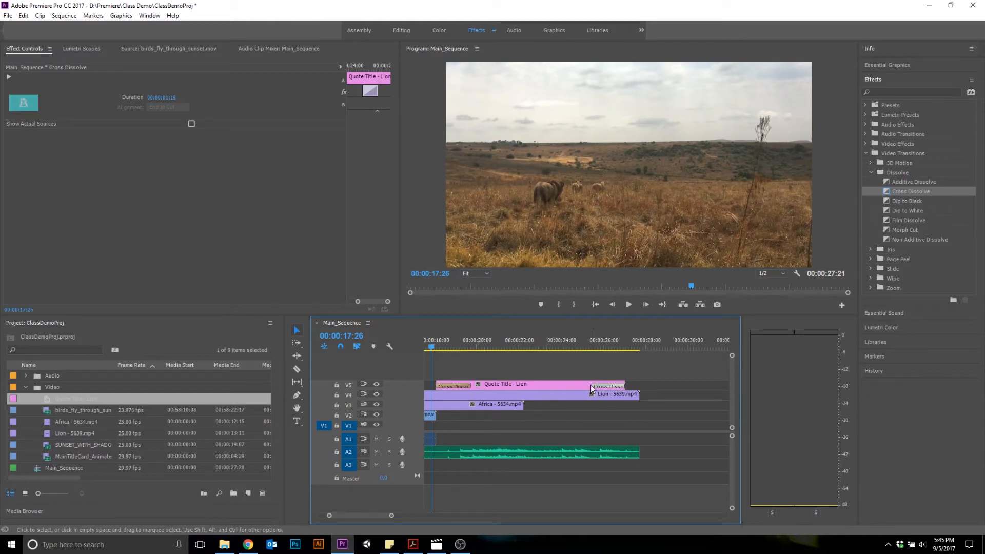
{"action": "left_click_drag", "start_coordinate": [592, 384], "coordinate": [589, 385]}
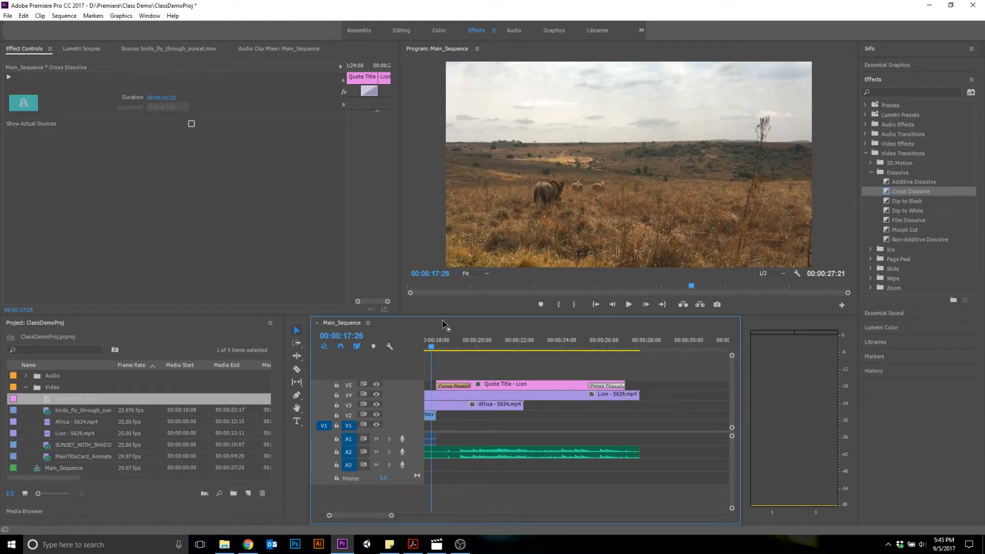
{"action": "key", "text": "space"}
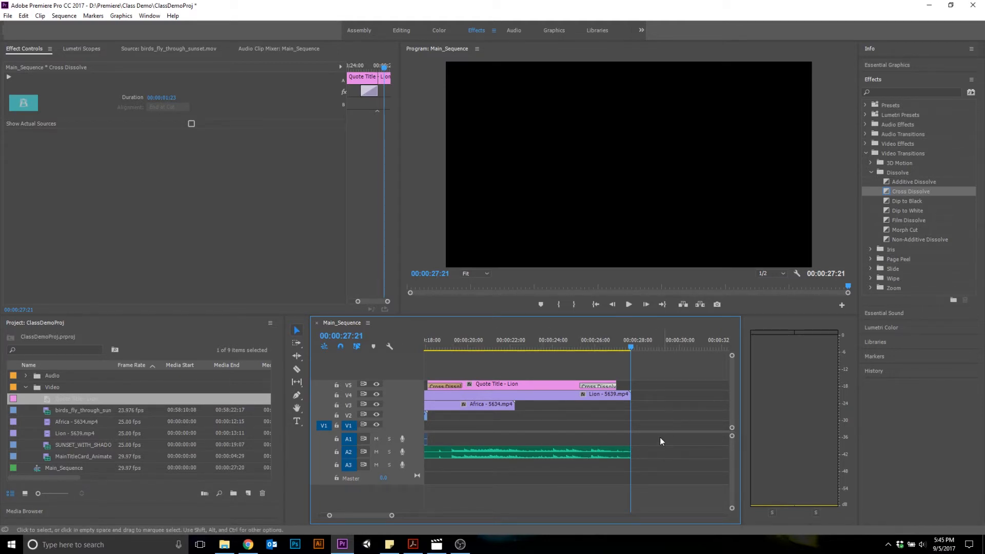
Step: Apply the Exponential Fade audio transition to the end of the music clip on A2, enlarging the audio tracks to reach it
{"action": "left_click", "coordinate": [871, 172]}
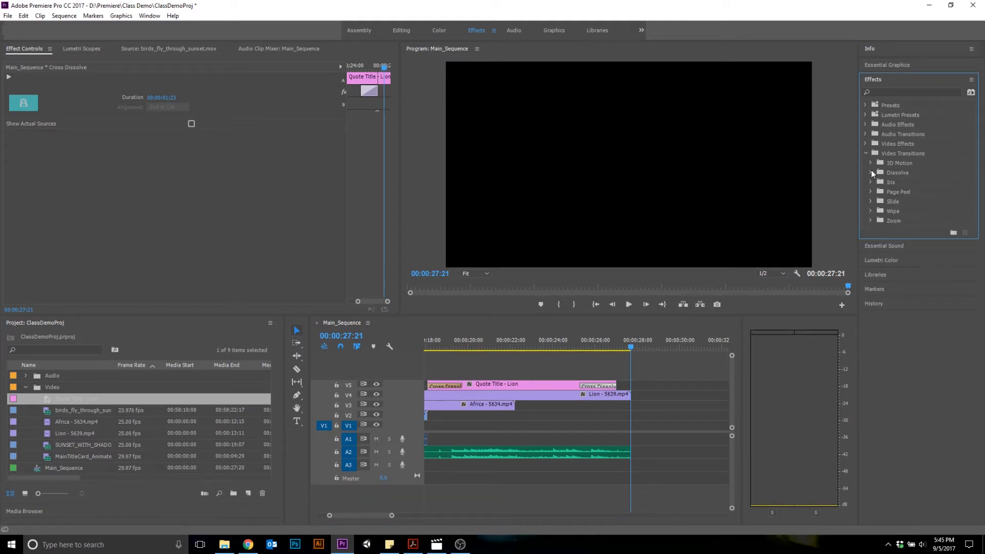
{"action": "left_click", "coordinate": [867, 152]}
{"action": "left_click", "coordinate": [867, 134]}
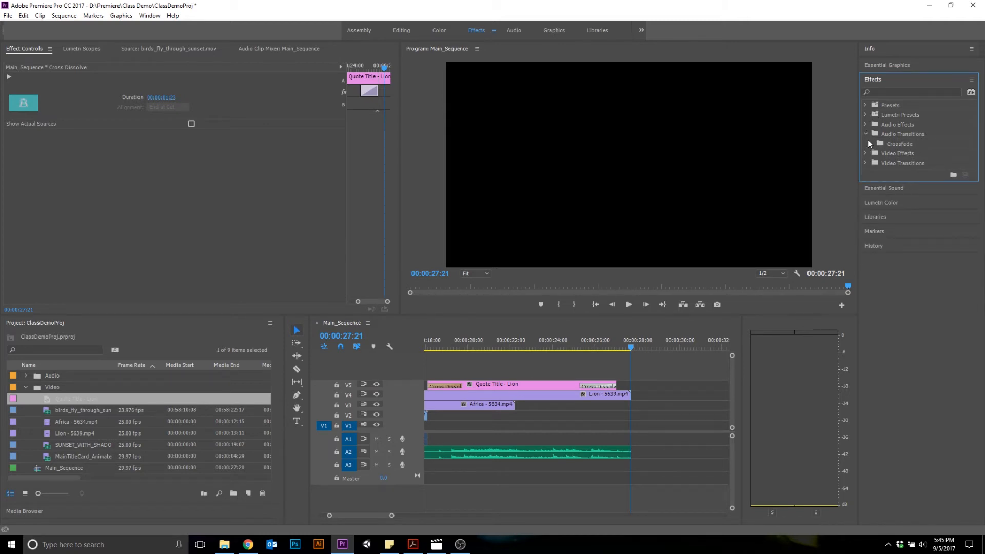
{"action": "left_click", "coordinate": [871, 143]}
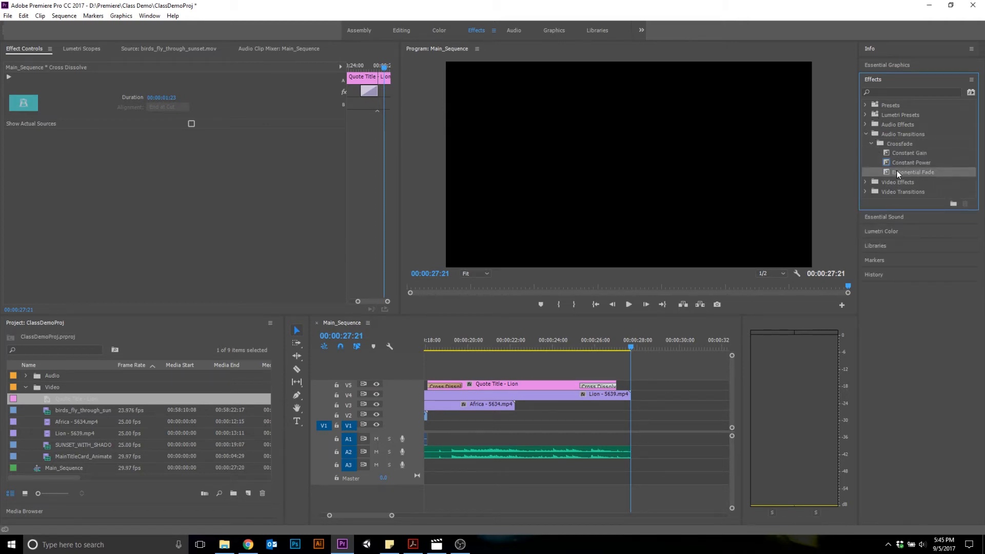
{"action": "left_click_drag", "start_coordinate": [897, 170], "coordinate": [627, 454]}
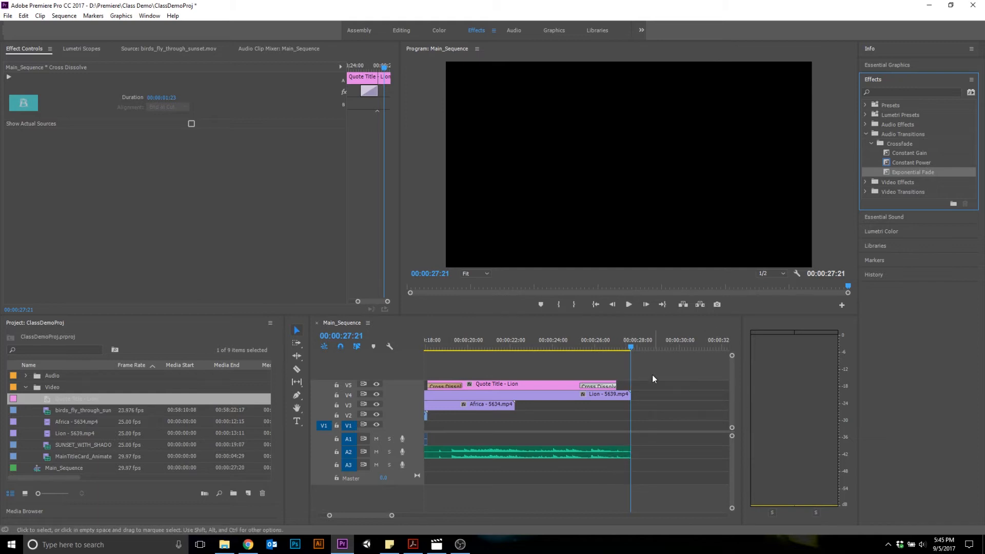
{"action": "left_click_drag", "start_coordinate": [732, 436], "coordinate": [733, 439]}
{"action": "scroll", "coordinate": [657, 361], "scroll_direction": "down", "scroll_amount": 1}
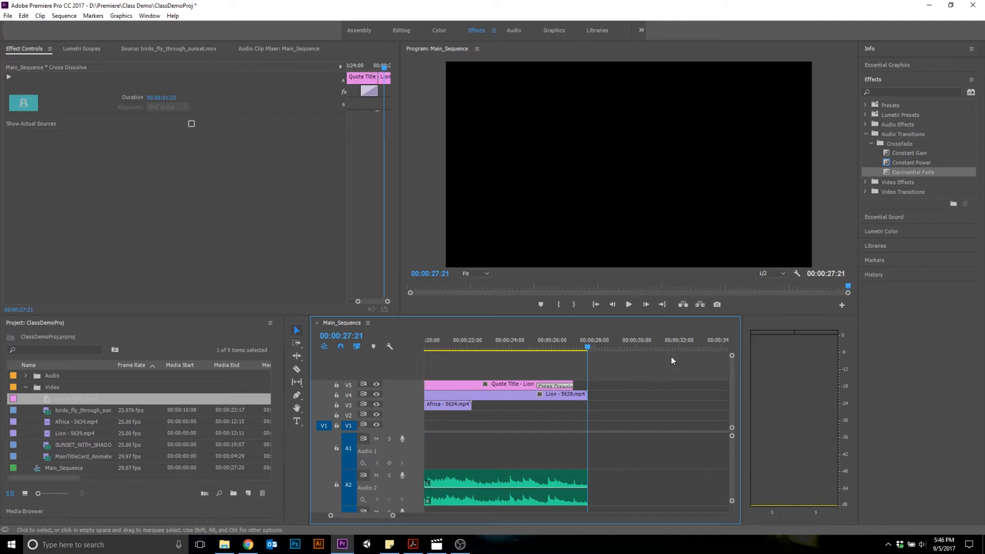
{"action": "left_click_drag", "start_coordinate": [889, 172], "coordinate": [587, 486]}
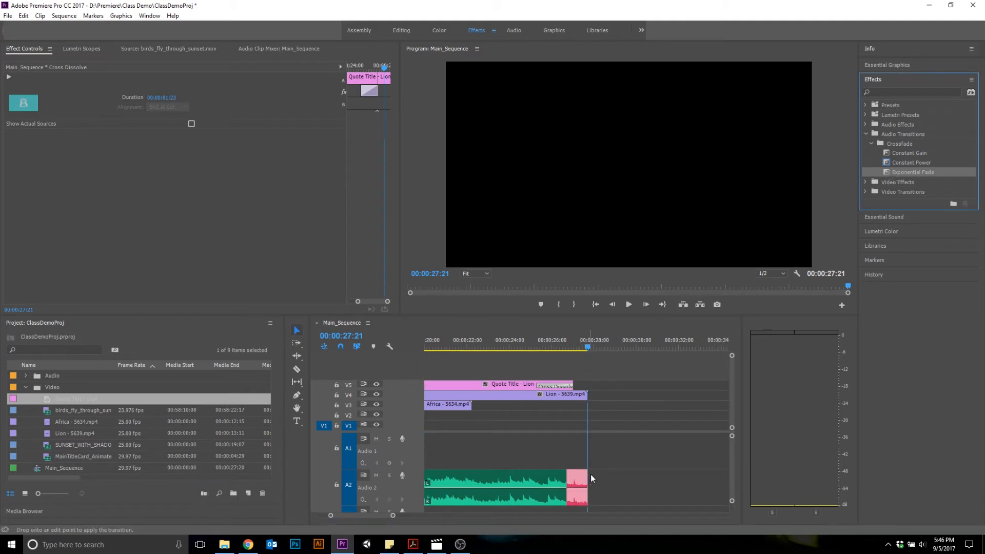
{"action": "left_click_drag", "start_coordinate": [587, 485], "coordinate": [581, 477]}
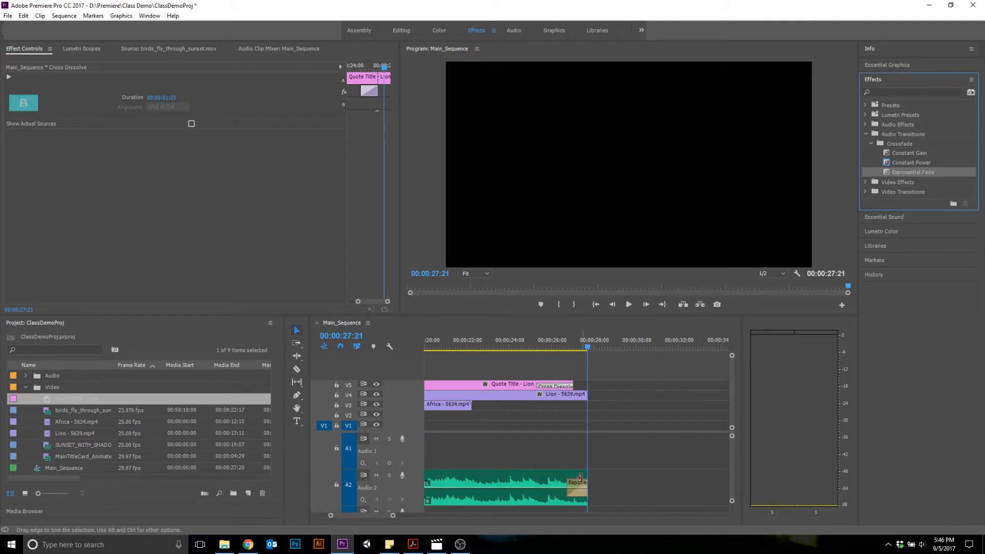
Step: Lengthen the Exponential Fade at the end of the music to 00:00:06:28
{"action": "left_click_drag", "start_coordinate": [592, 345], "coordinate": [485, 353]}
{"action": "key", "text": "space"}
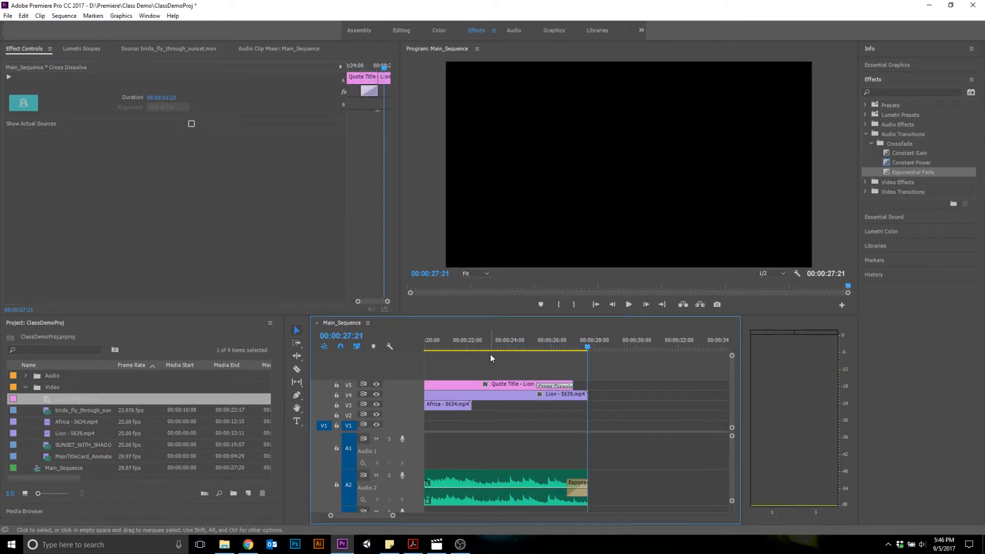
{"action": "left_click", "coordinate": [552, 487]}
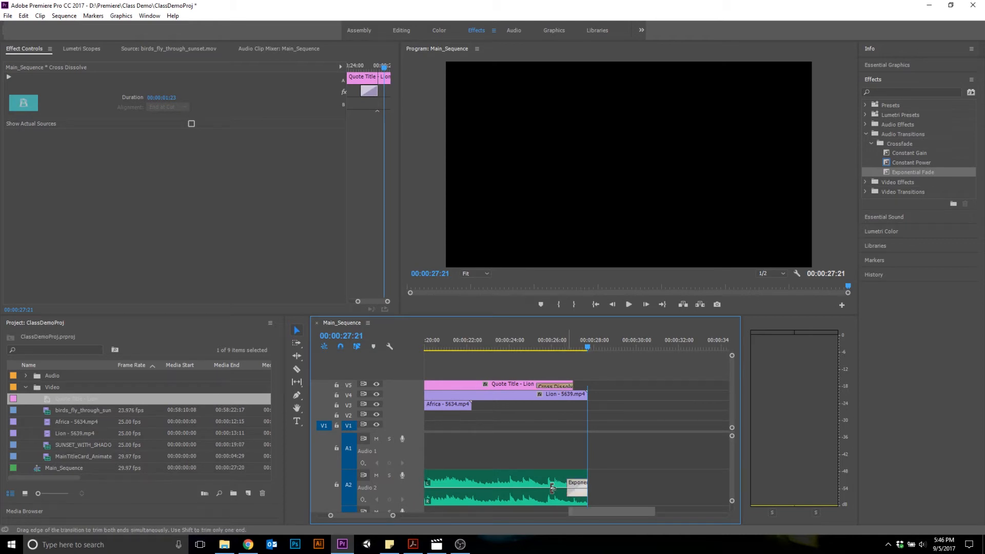
{"action": "left_click_drag", "start_coordinate": [552, 488], "coordinate": [456, 488]}
{"action": "left_click", "coordinate": [445, 344]}
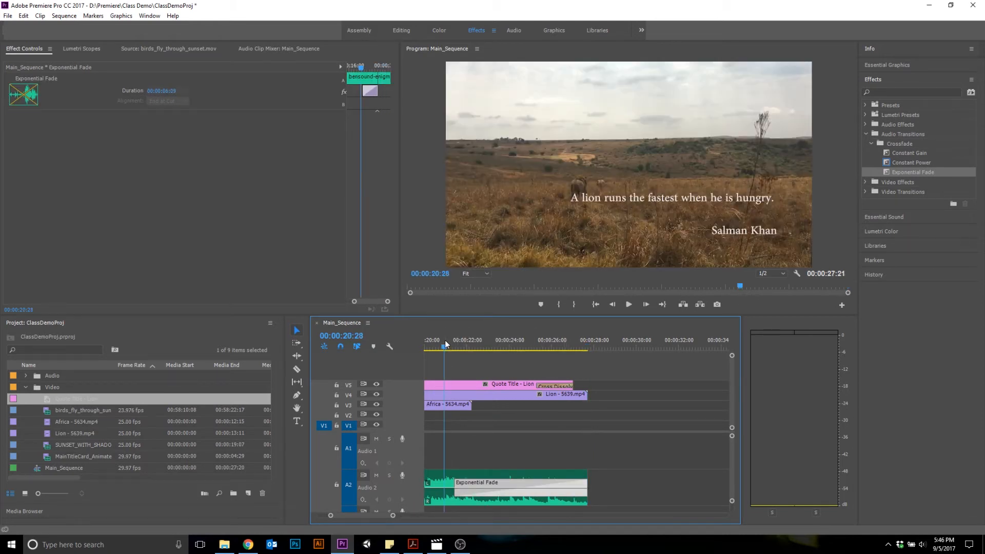
{"action": "left_click_drag", "start_coordinate": [455, 488], "coordinate": [441, 488]}
Step: Clear the audio clip of birds_fly_through_sunset.mov from track A1
{"action": "scroll", "coordinate": [370, 516], "scroll_direction": "up", "scroll_amount": 5}
{"action": "left_click_drag", "start_coordinate": [386, 515], "coordinate": [408, 516]}
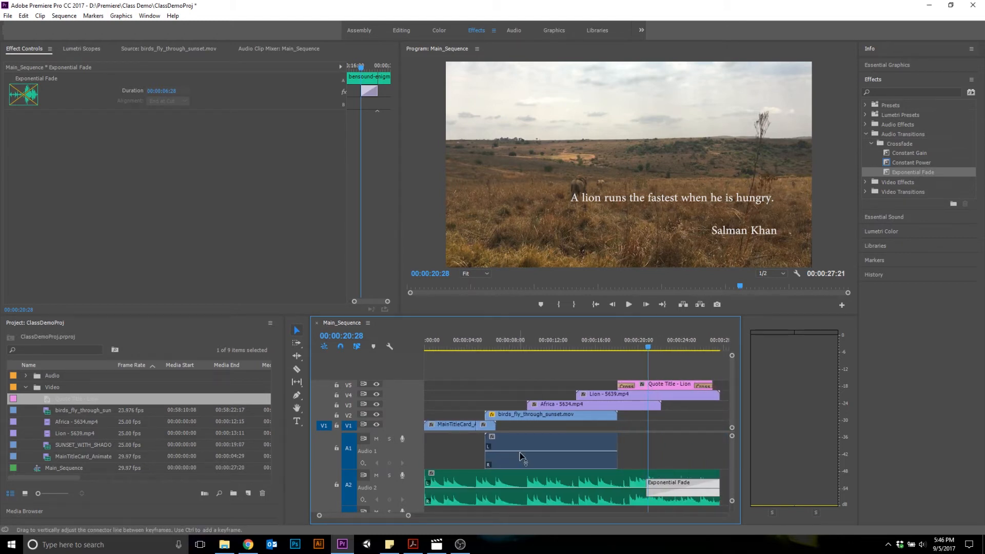
{"action": "left_click", "coordinate": [537, 446]}
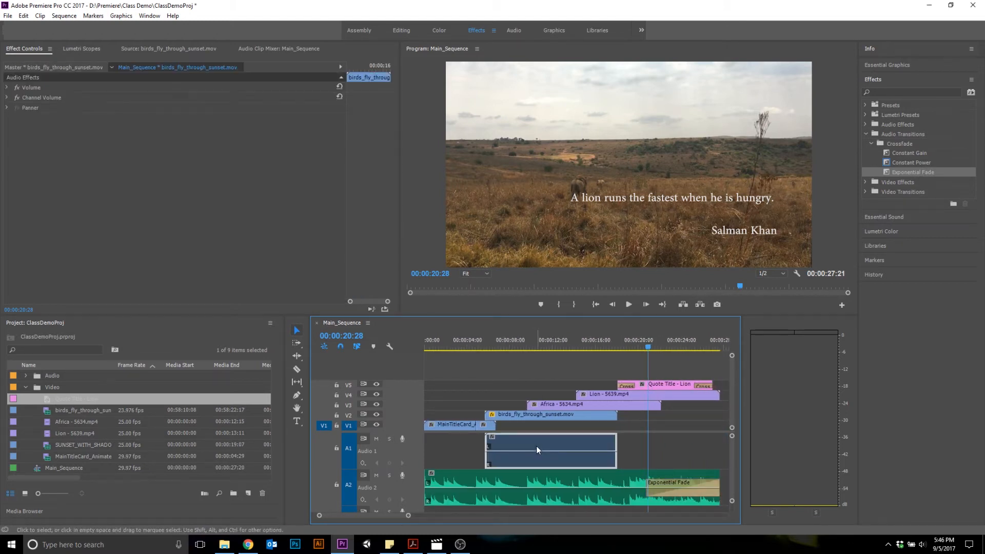
{"action": "right_click", "coordinate": [507, 444]}
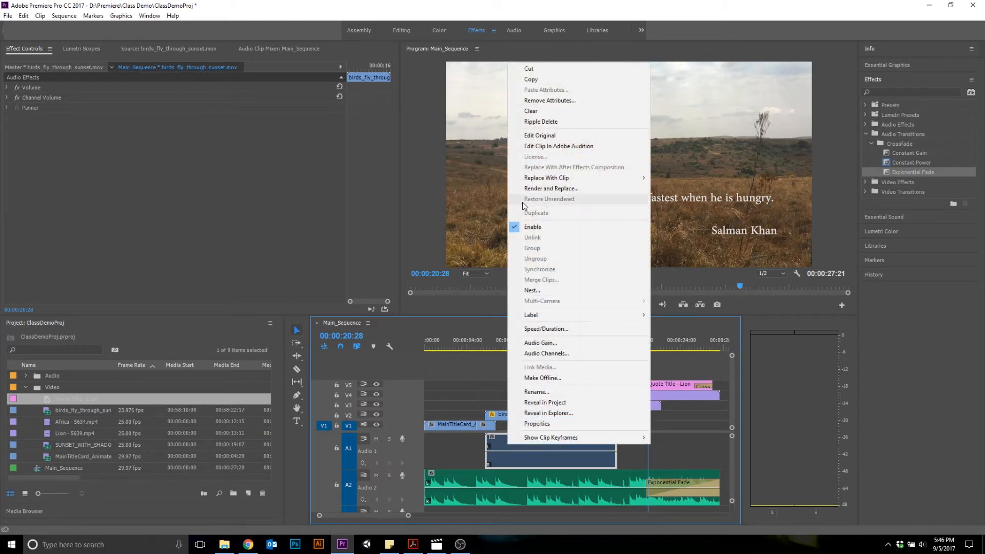
{"action": "left_click", "coordinate": [526, 112]}
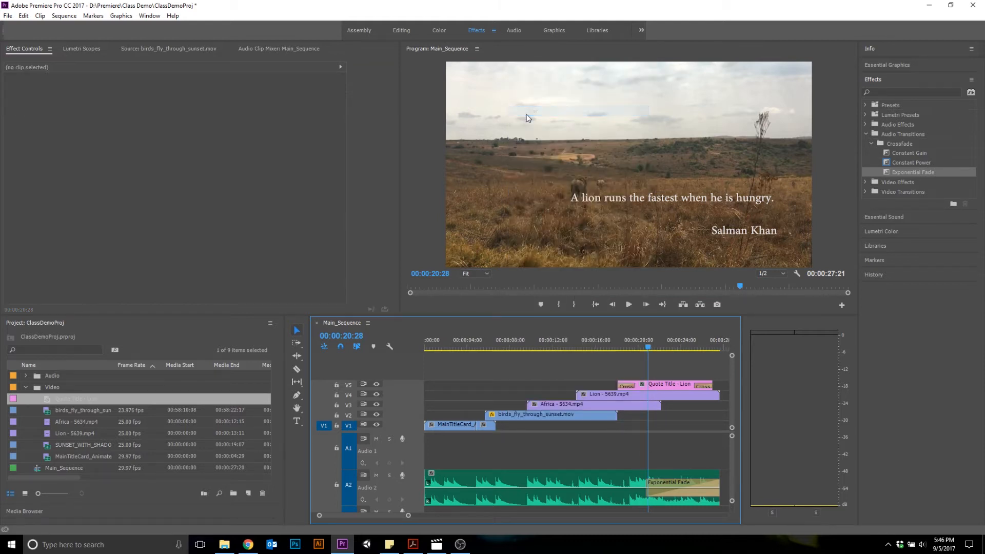
{"action": "right_click", "coordinate": [348, 450]}
{"action": "left_click", "coordinate": [467, 442]}
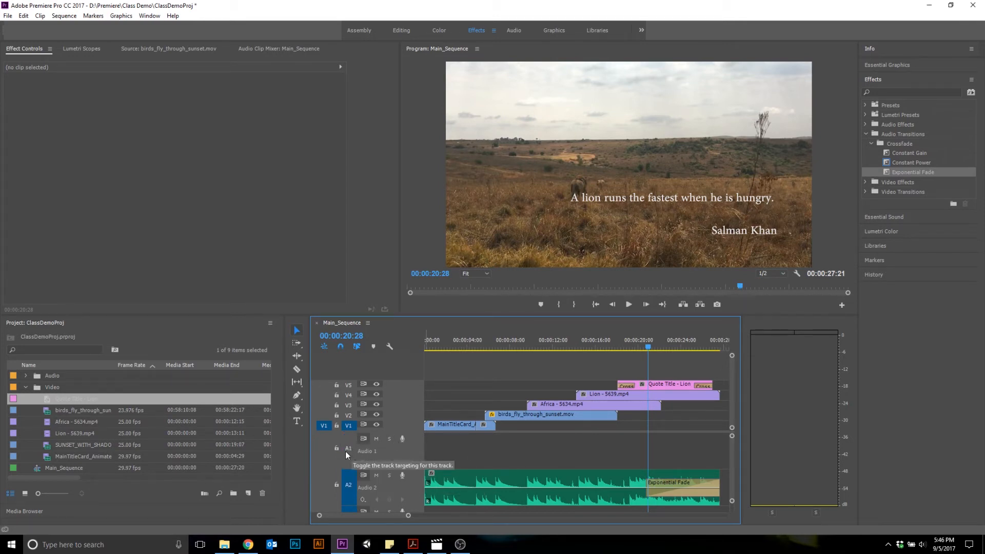
{"action": "right_click", "coordinate": [323, 445]}
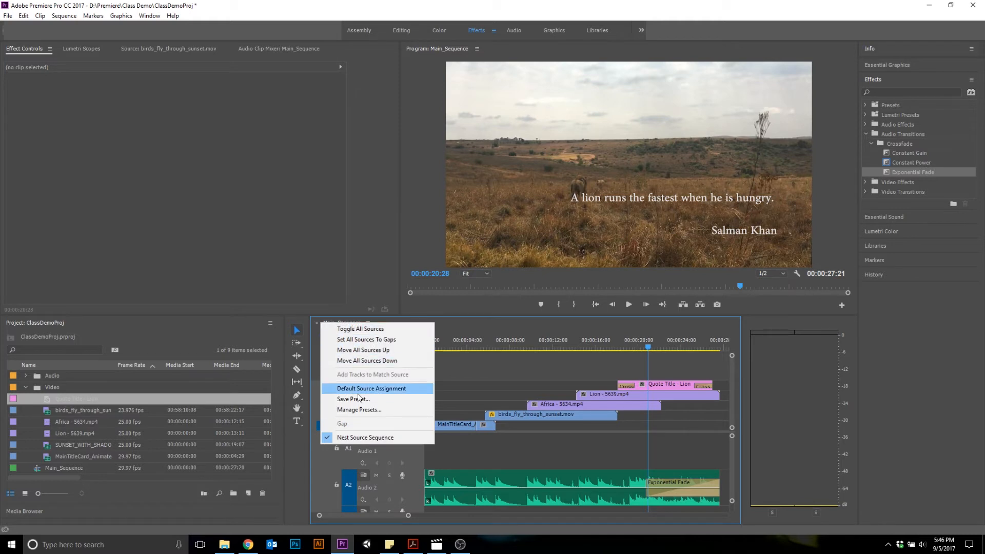
{"action": "left_click", "coordinate": [471, 426]}
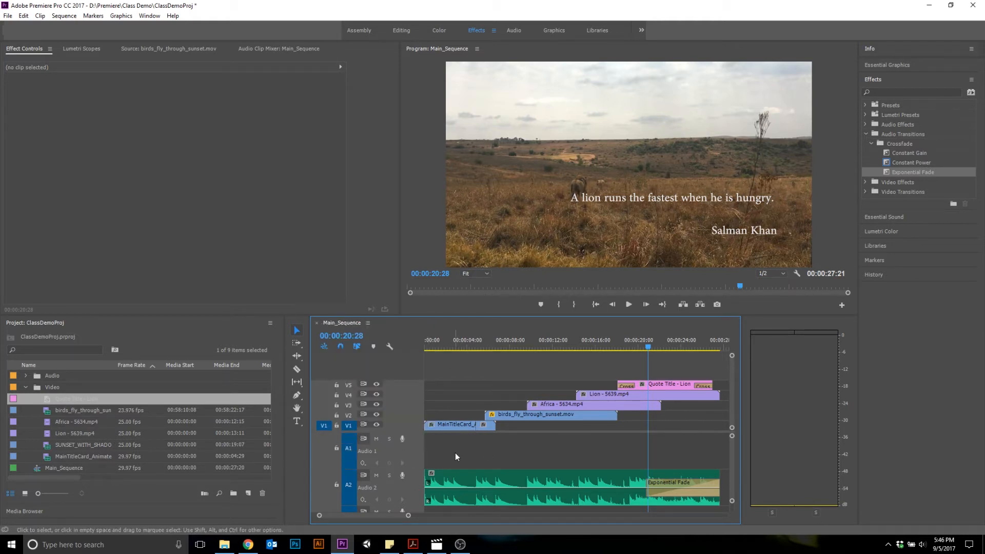
Step: Play back the sequence from about the start of the Lion clip to review the title dissolves and the music fade
{"action": "left_click_drag", "start_coordinate": [414, 518], "coordinate": [426, 516]}
{"action": "left_click_drag", "start_coordinate": [583, 349], "coordinate": [532, 348]}
{"action": "key", "text": "space"}
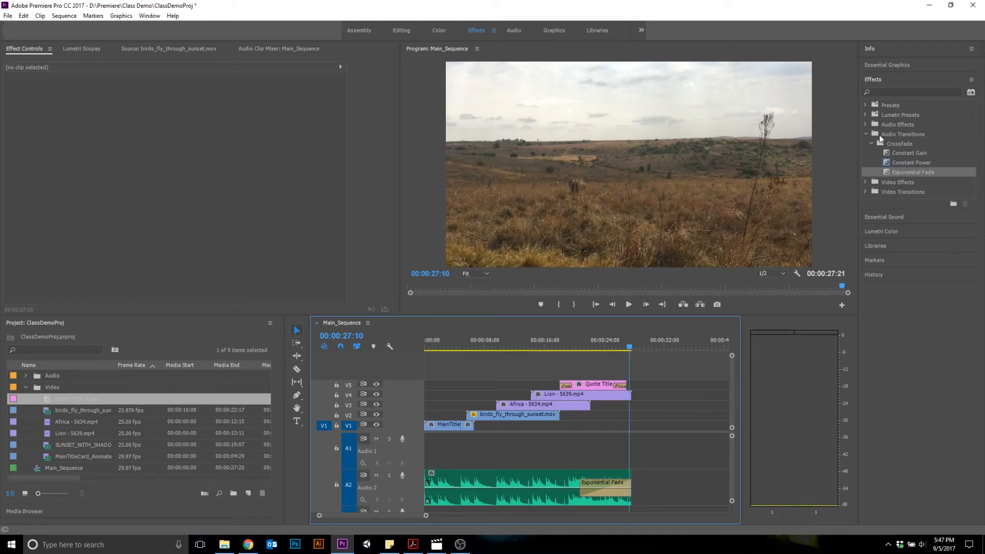
Step: Apply the Dip to Black video transition to the end of the Lion - 5639.mp4 clip on V4
{"action": "left_click", "coordinate": [867, 182]}
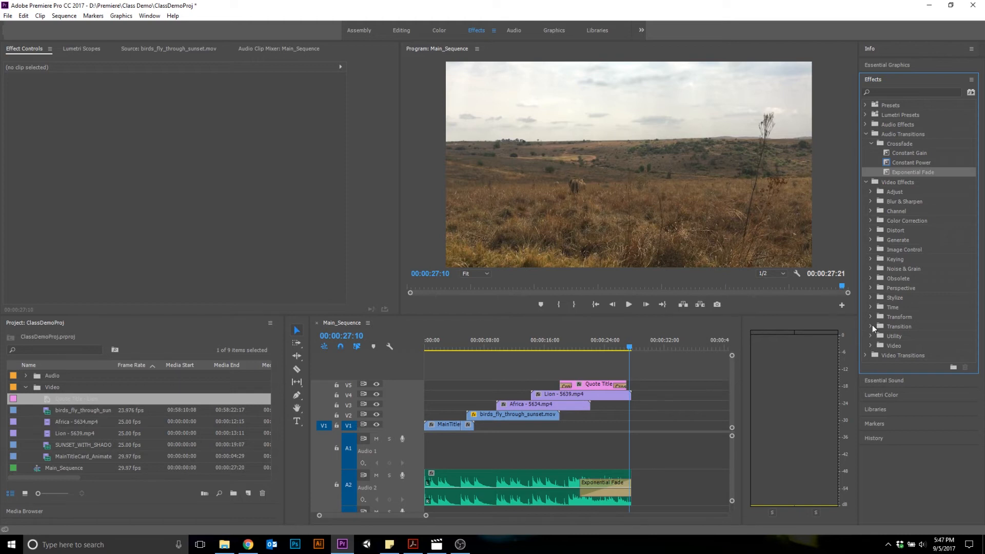
{"action": "left_click", "coordinate": [871, 326]}
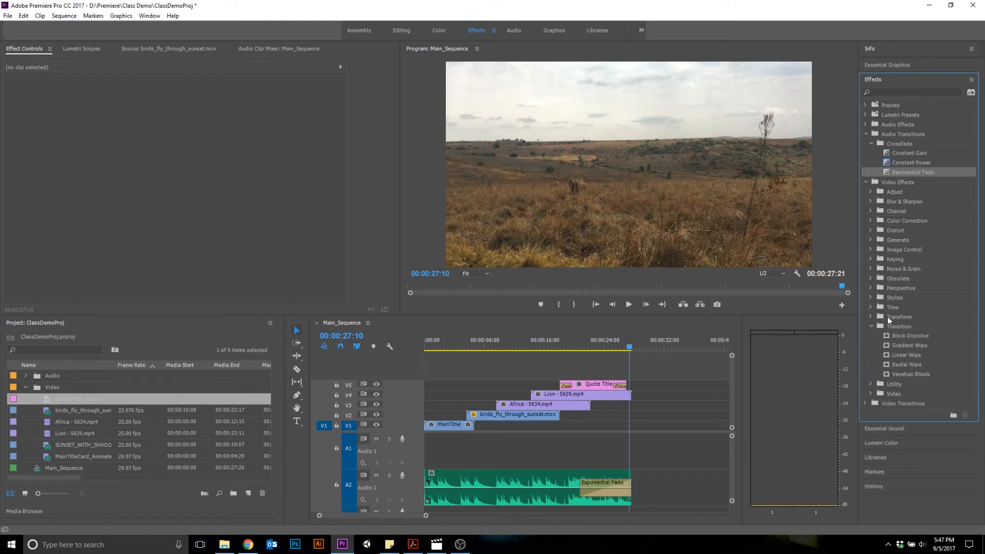
{"action": "left_click", "coordinate": [867, 182]}
{"action": "left_click", "coordinate": [866, 192]}
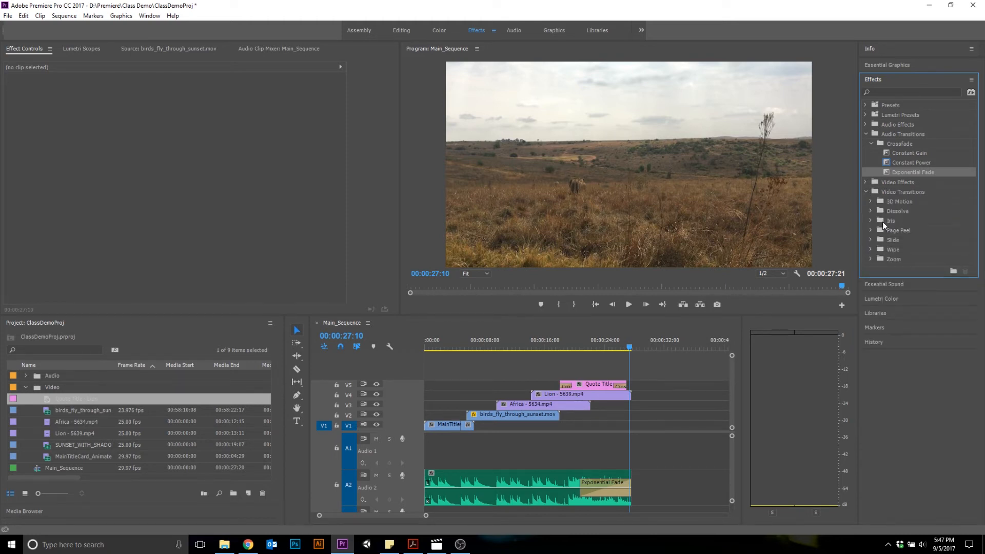
{"action": "left_click", "coordinate": [871, 211]}
{"action": "left_click_drag", "start_coordinate": [891, 229], "coordinate": [628, 396]}
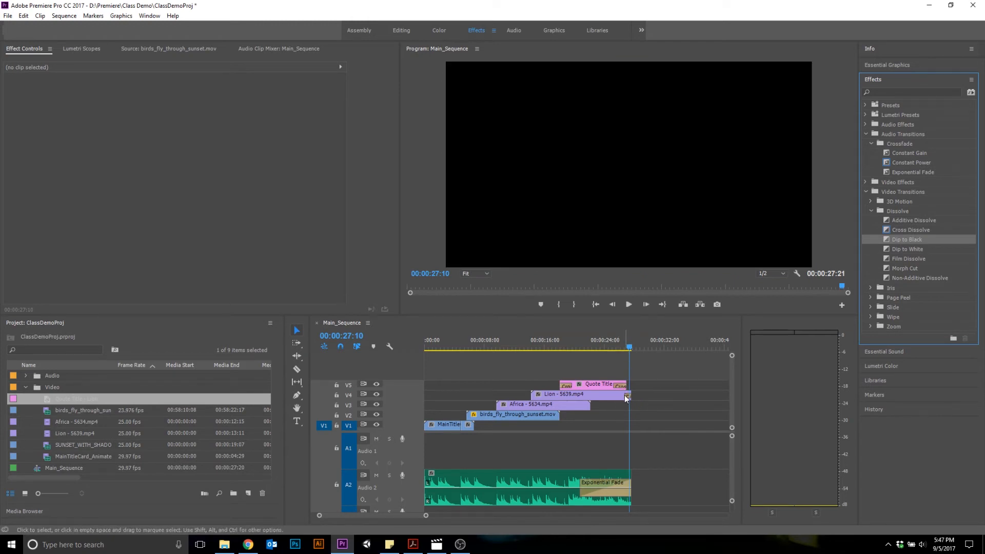
{"action": "left_click", "coordinate": [627, 398]}
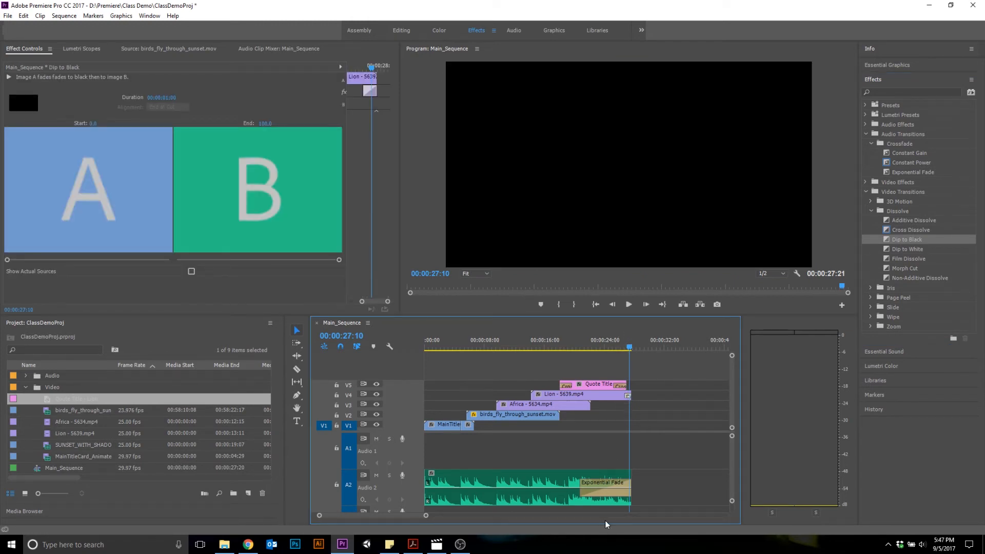
Step: Lengthen the Dip to Black at the end of the Lion clip to 00:00:01:28 and play back the ending
{"action": "left_click_drag", "start_coordinate": [426, 516], "coordinate": [398, 518]}
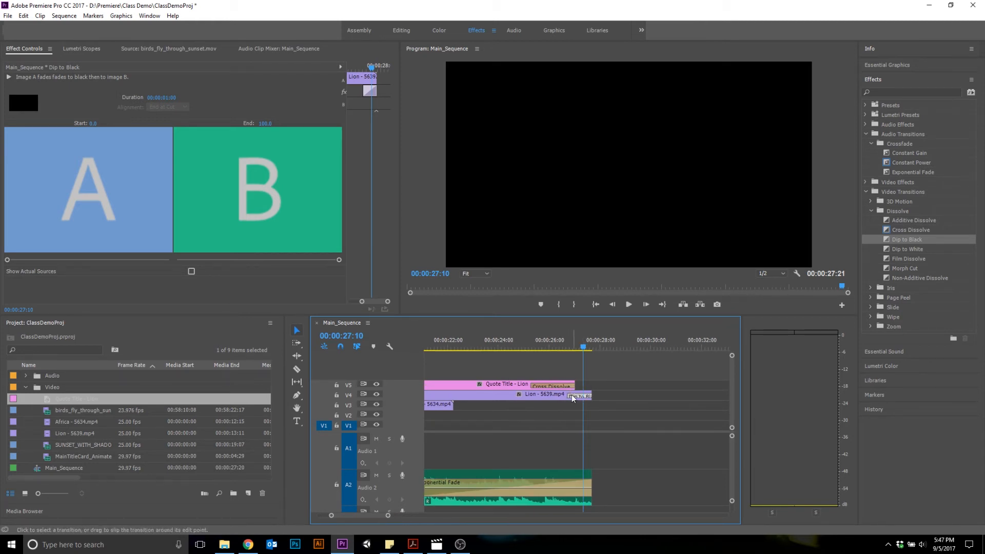
{"action": "left_click_drag", "start_coordinate": [568, 397], "coordinate": [547, 398]}
{"action": "left_click", "coordinate": [528, 343]}
{"action": "key", "text": "space"}
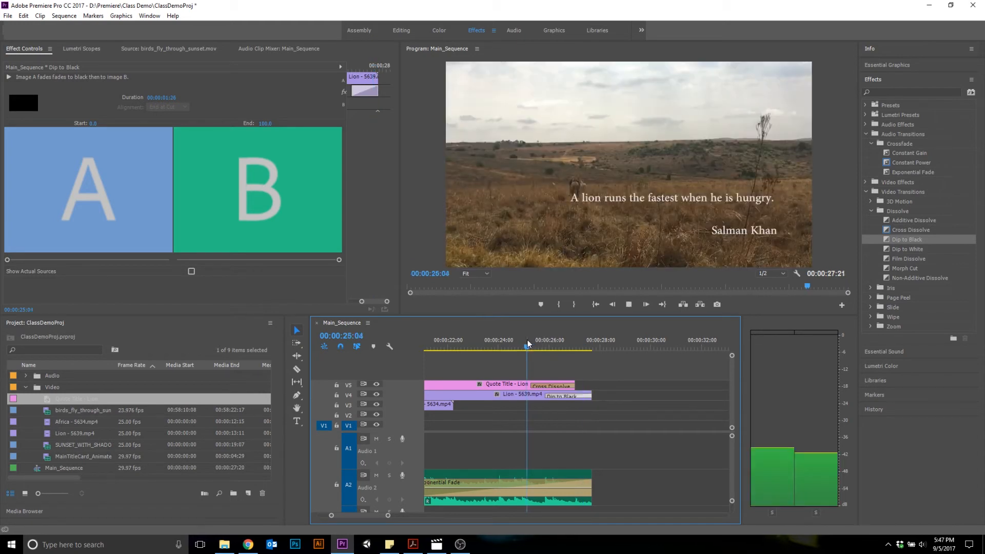
{"action": "key", "text": "space"}
Step: Move the Quote Title clip on V5 earlier so it ends where the Dip to Black starts, and replay the ending
{"action": "left_click_drag", "start_coordinate": [579, 385], "coordinate": [544, 384]}
{"action": "left_click", "coordinate": [527, 345]}
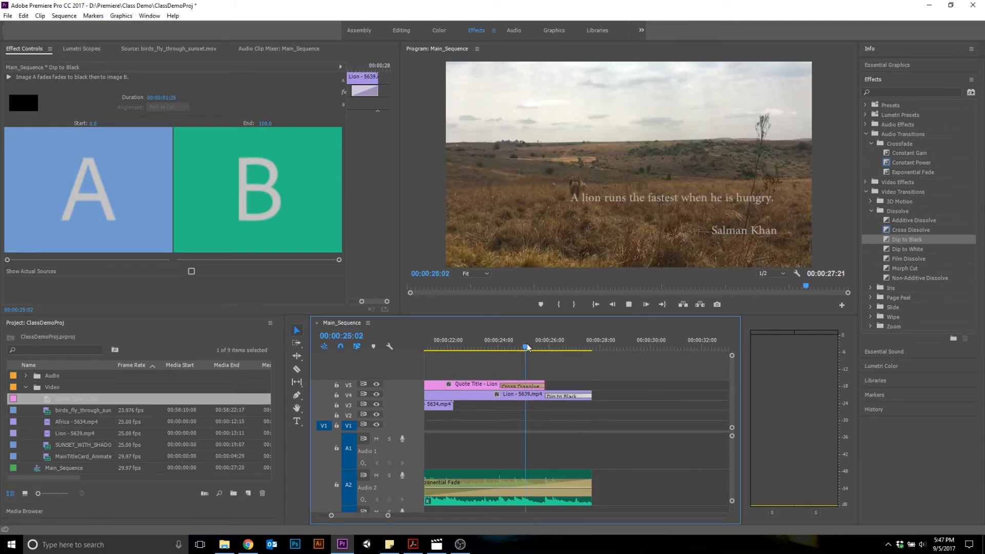
{"action": "key", "text": "space"}
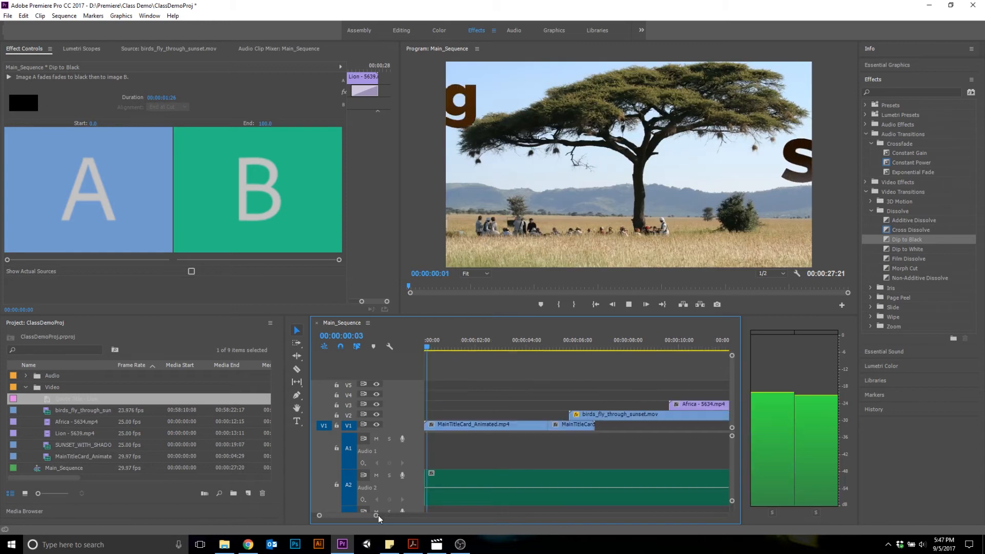
Step: Review the opening of the sequence from the animated title card up to 00:00:09:07
{"action": "key", "text": "space"}
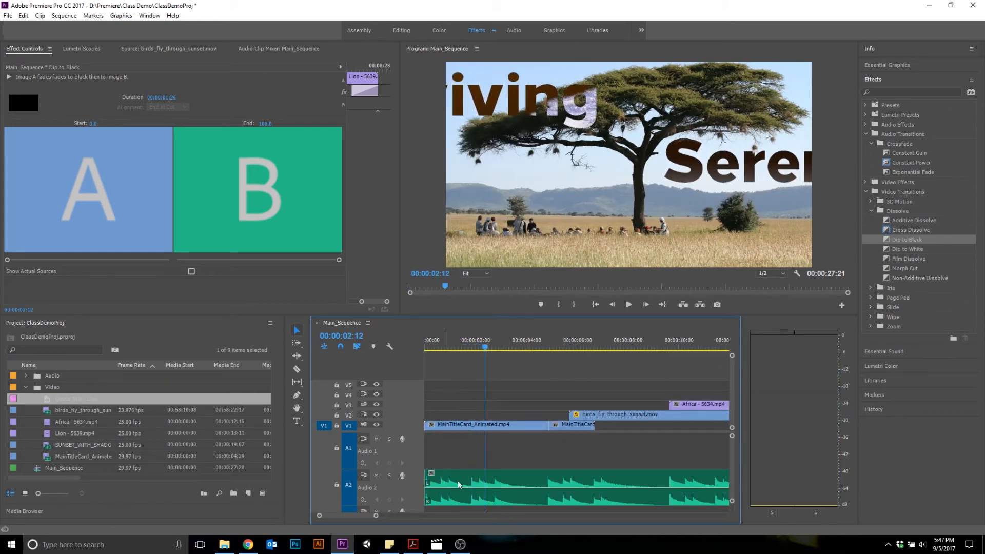
{"action": "left_click", "coordinate": [482, 346]}
{"action": "left_click_drag", "start_coordinate": [484, 344], "coordinate": [659, 348]}
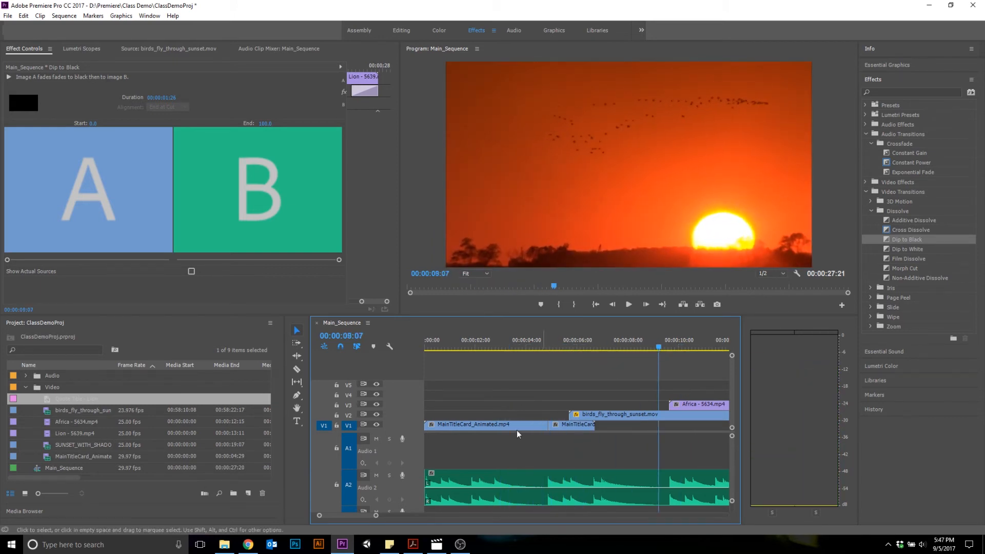
{"action": "left_click_drag", "start_coordinate": [376, 516], "coordinate": [422, 516]}
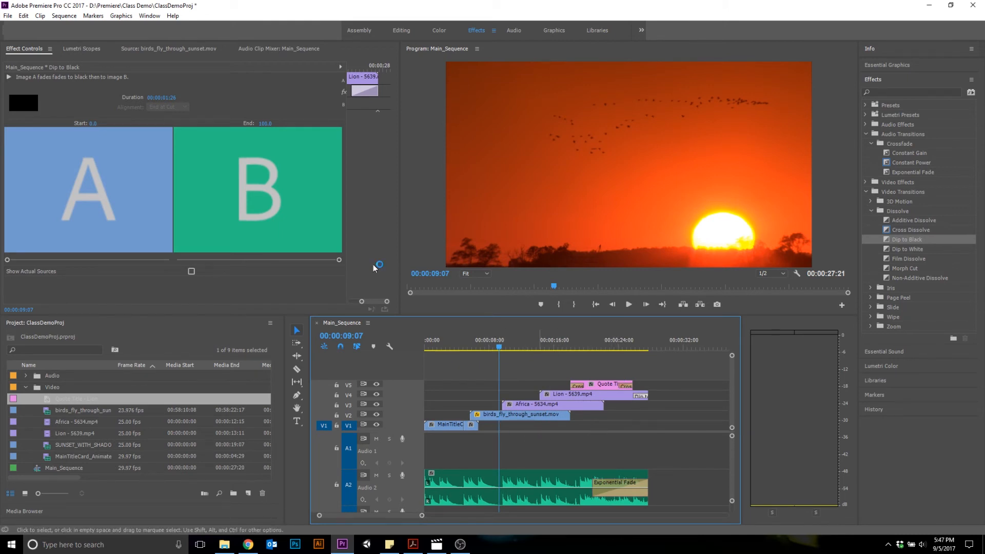
Step: Save the project
{"action": "left_click", "coordinate": [9, 16]}
{"action": "left_click", "coordinate": [11, 19]}
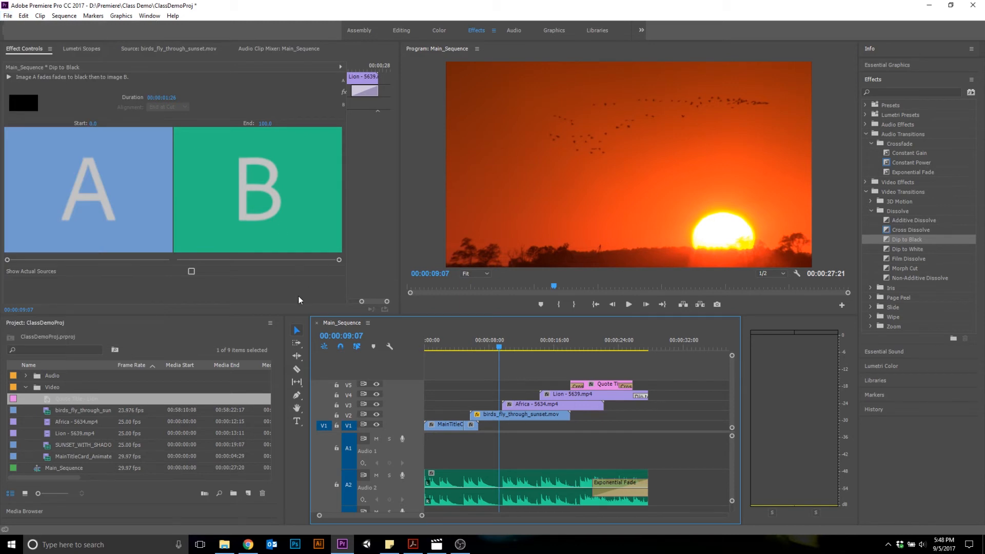
{"action": "left_click", "coordinate": [8, 16]}
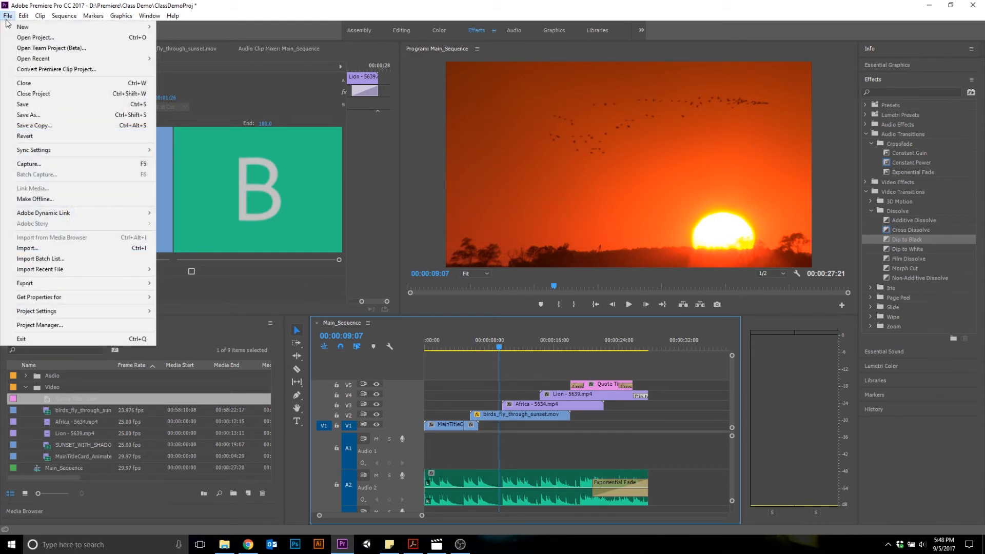
{"action": "left_click", "coordinate": [9, 105]}
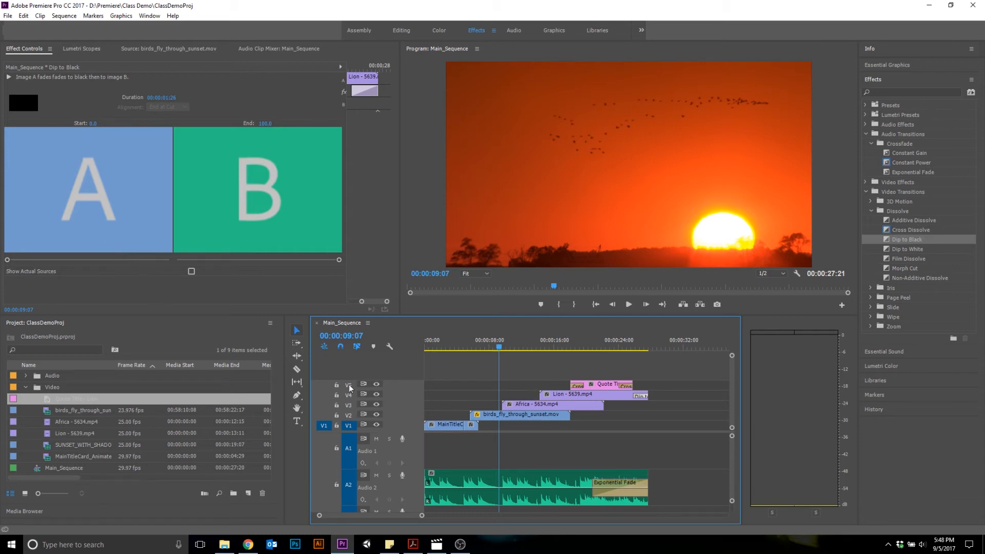
Step: Show birds_fly_through_sunset.mov in the Source monitor and make the Main_Sequence timeline active again
{"action": "left_click", "coordinate": [276, 49]}
{"action": "left_click", "coordinate": [197, 50]}
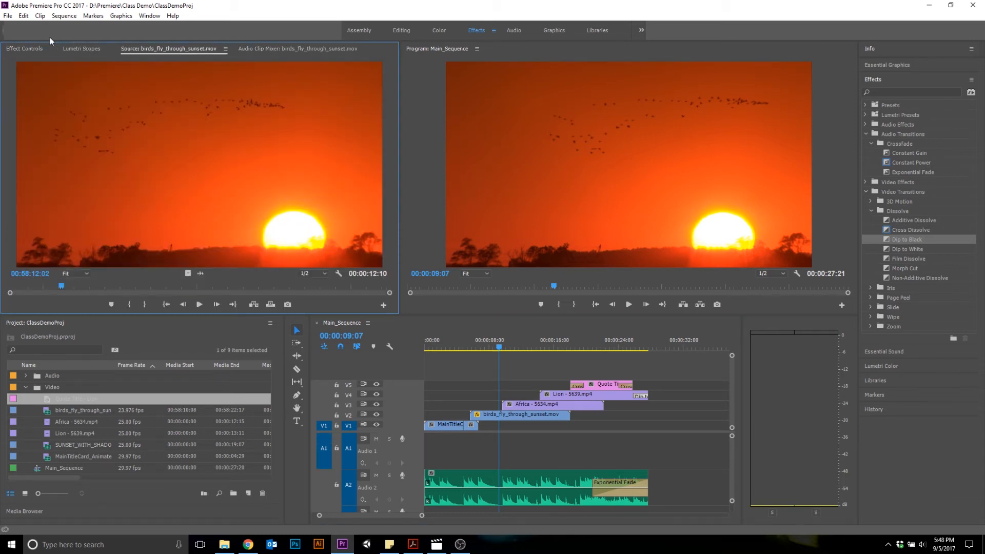
{"action": "left_click", "coordinate": [10, 17]}
{"action": "left_click", "coordinate": [9, 17]}
{"action": "left_click", "coordinate": [345, 322]}
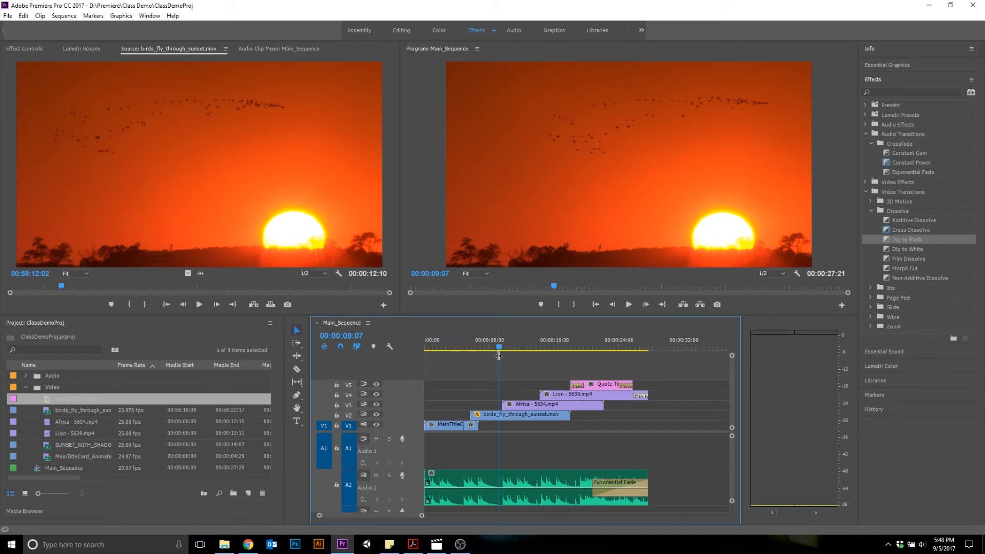
{"action": "key", "text": "Left"}
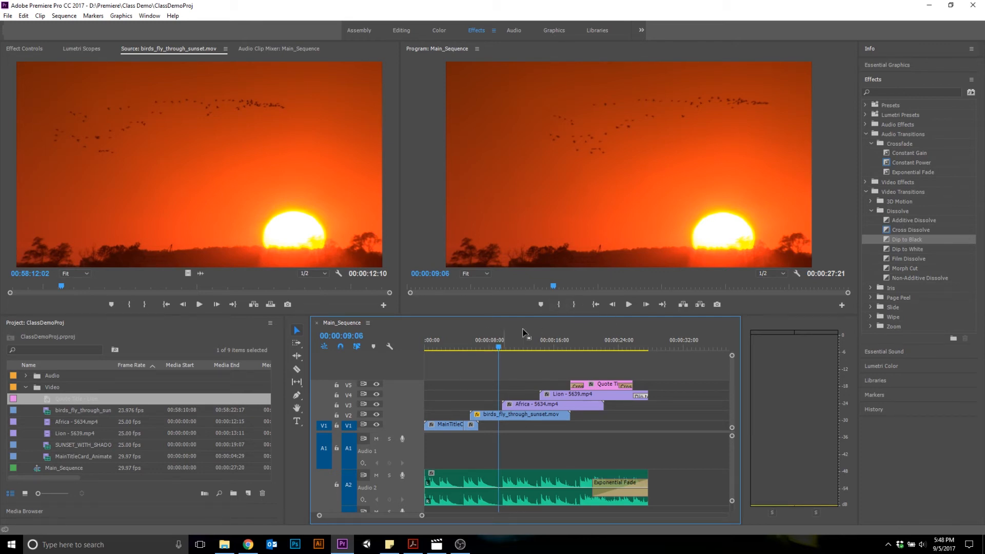
Step: Mark an In point at 00:00:06:09 and an Out point at 00:00:18:07 in the sequence
{"action": "left_click_drag", "start_coordinate": [494, 342], "coordinate": [476, 344]}
{"action": "left_click", "coordinate": [559, 304]}
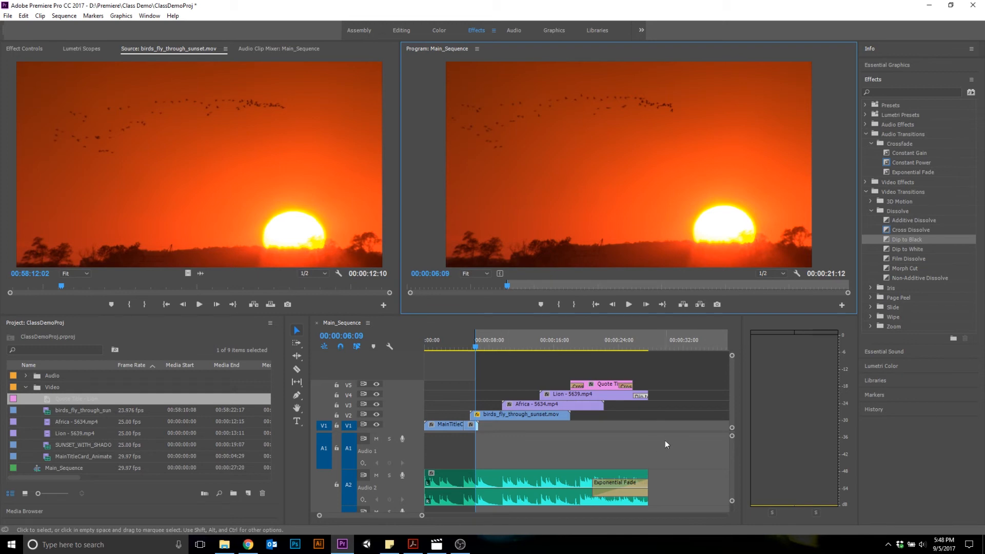
{"action": "mouse_move", "coordinate": [475, 346]}
{"action": "left_mouse_down"}
{"action": "mouse_move", "coordinate": [431, 348]}
{"action": "mouse_move", "coordinate": [507, 348]}
{"action": "mouse_move", "coordinate": [475, 347]}
{"action": "left_mouse_up"}
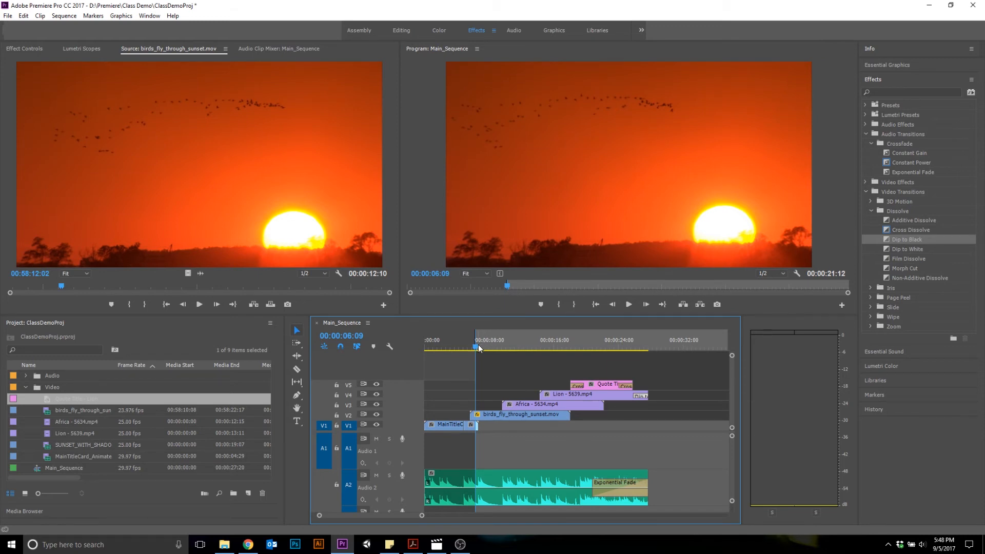
{"action": "key", "text": "i"}
{"action": "left_click_drag", "start_coordinate": [477, 348], "coordinate": [572, 348]}
{"action": "left_click", "coordinate": [574, 304]}
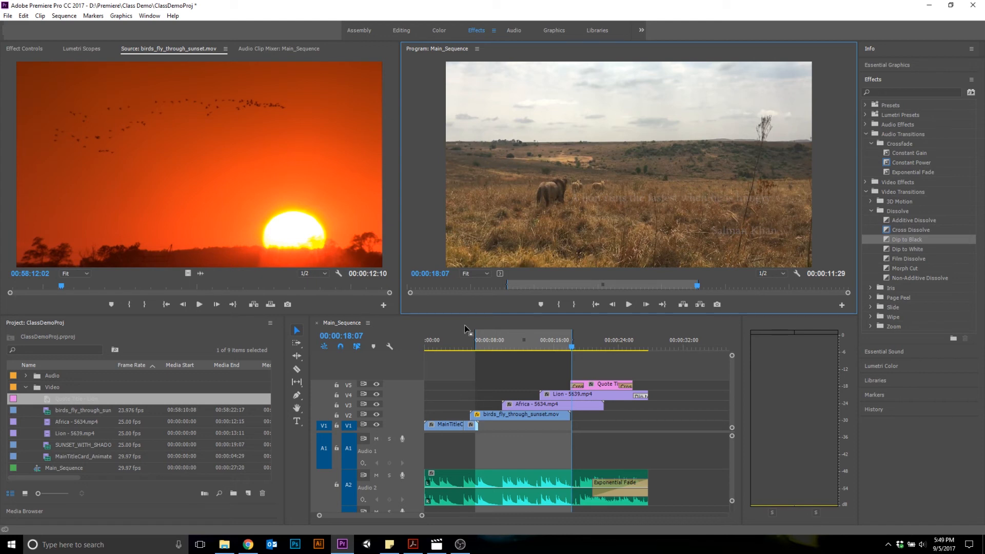
Step: Clear the In and Out points of the sequence and move the playhead to 00:00:15:22
{"action": "right_click", "coordinate": [502, 339]}
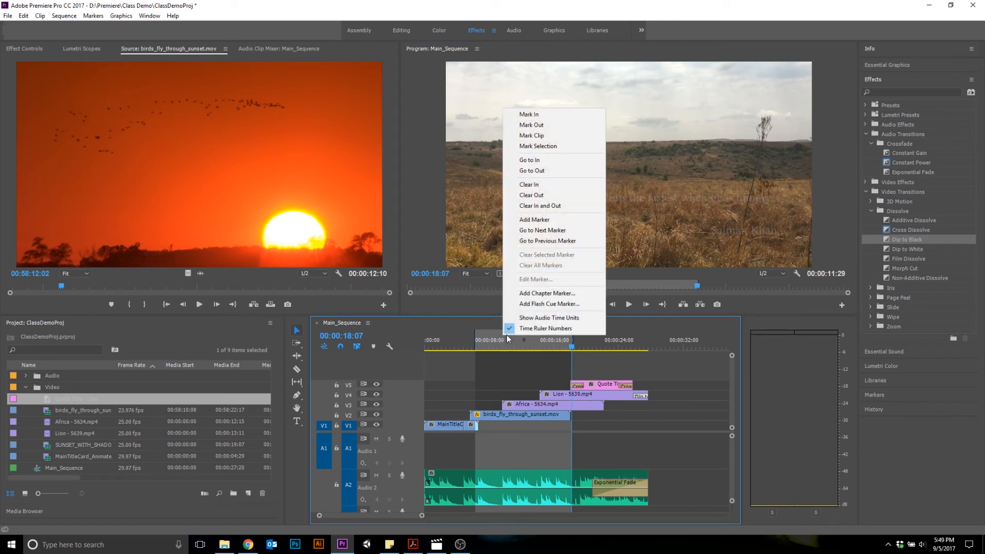
{"action": "left_click", "coordinate": [539, 206]}
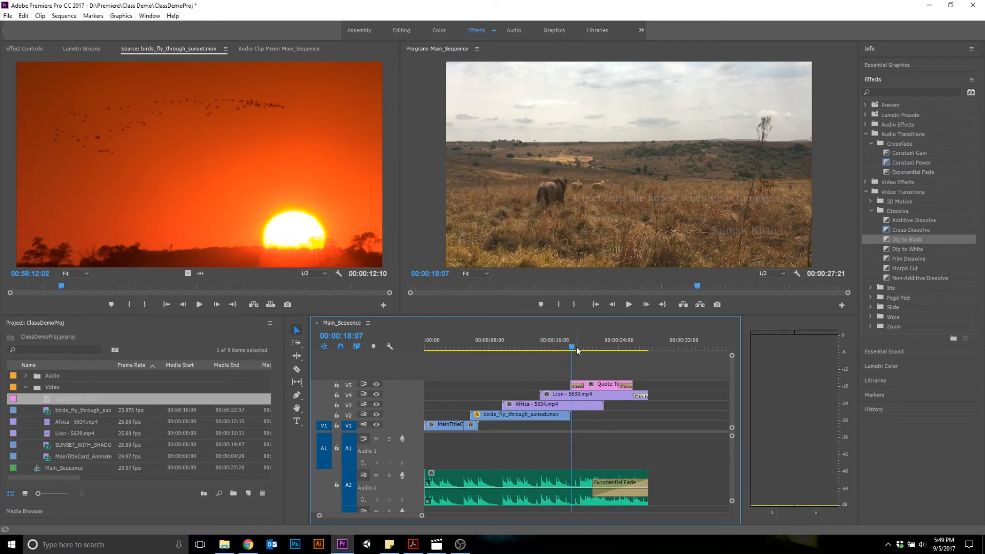
{"action": "left_click_drag", "start_coordinate": [571, 348], "coordinate": [552, 348]}
Step: Open the media export settings for Main_Sequence and set the source range to Entire Sequence
{"action": "left_click", "coordinate": [7, 16]}
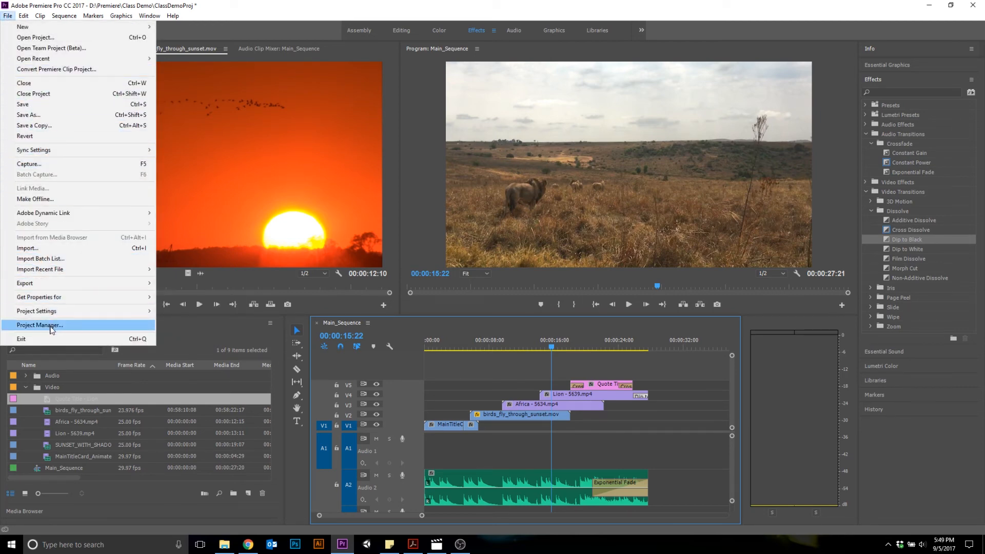
{"action": "mouse_move", "coordinate": [71, 285]}
{"action": "left_click", "coordinate": [220, 286]}
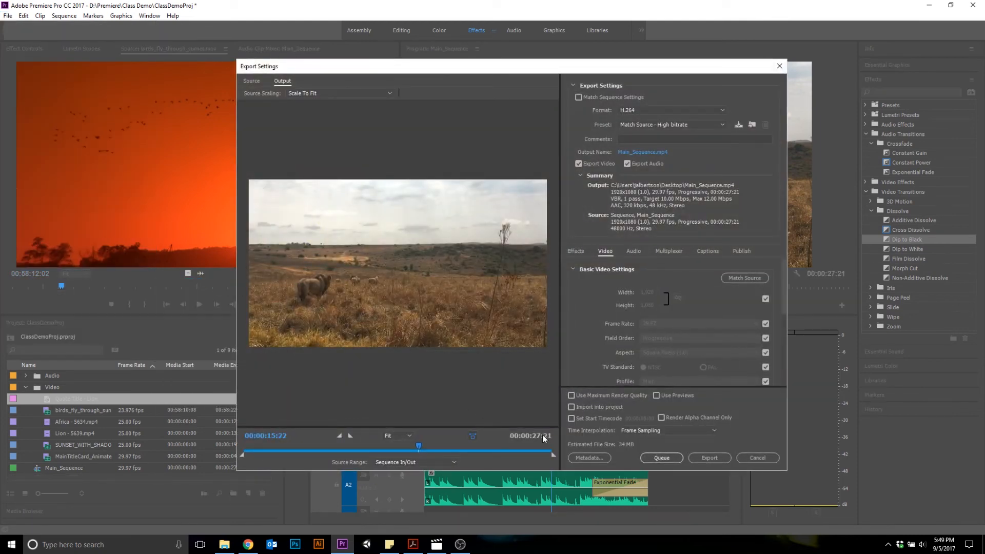
{"action": "left_click_drag", "start_coordinate": [608, 72], "coordinate": [514, 42]}
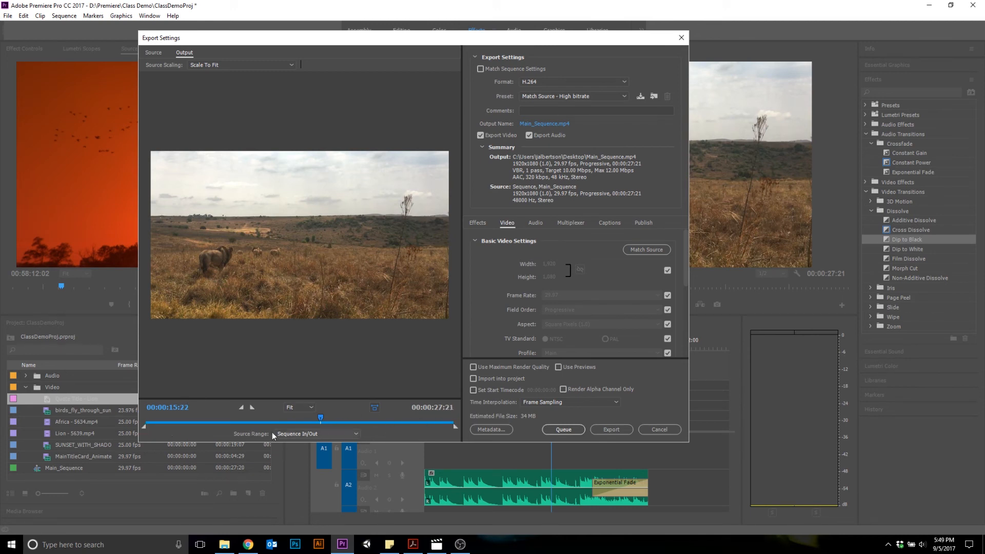
{"action": "left_click", "coordinate": [334, 436]}
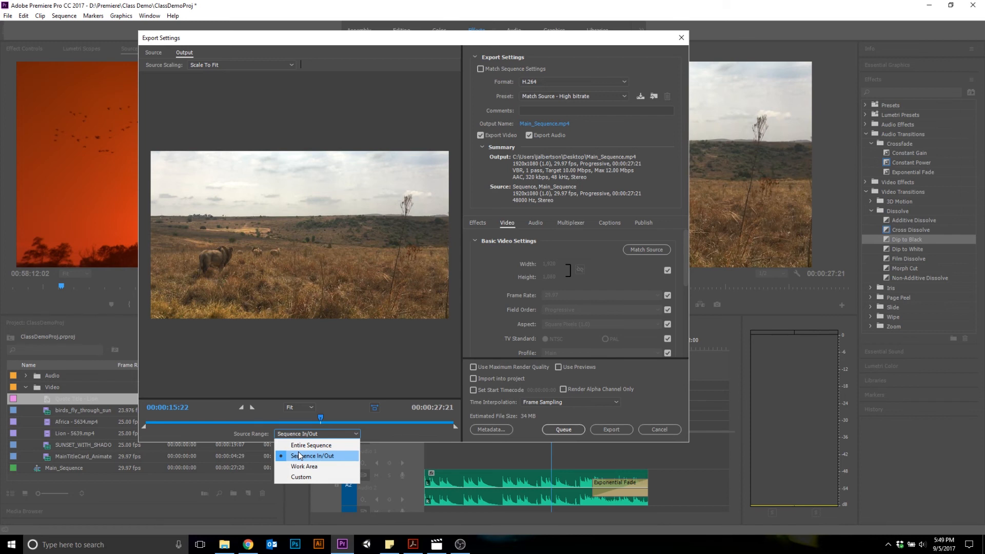
{"action": "left_click", "coordinate": [333, 445]}
{"action": "left_click", "coordinate": [324, 435]}
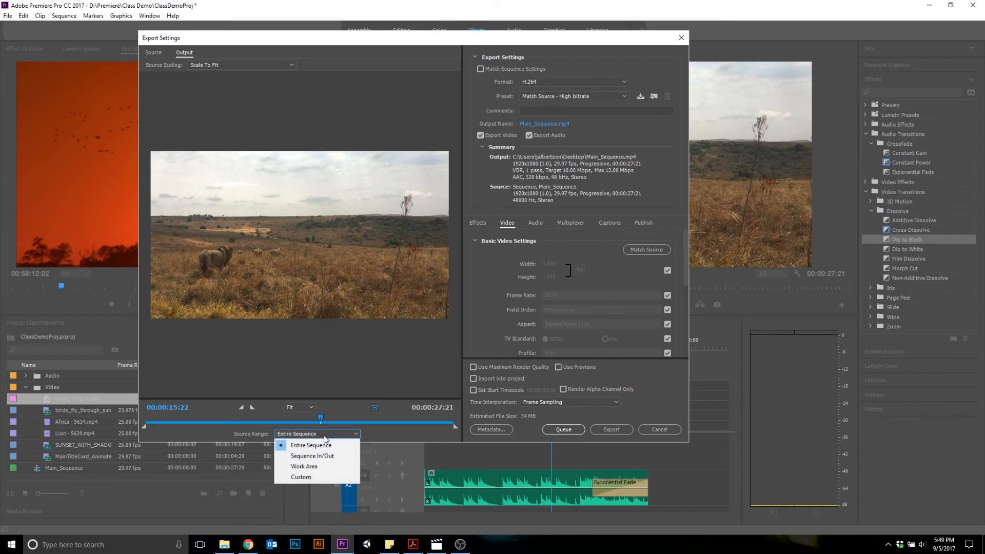
{"action": "left_click", "coordinate": [379, 438]}
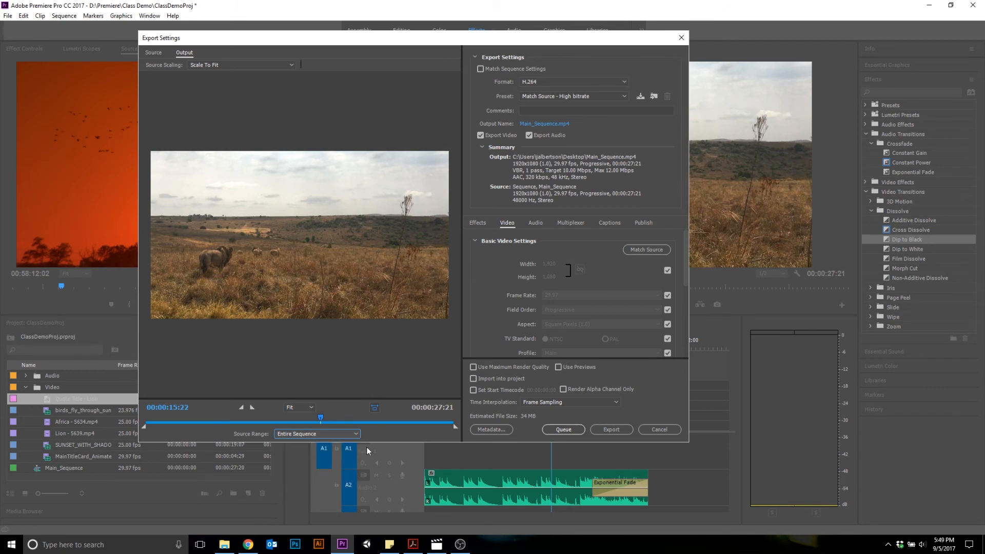
{"action": "left_click", "coordinate": [303, 410]}
{"action": "left_click", "coordinate": [304, 410]}
{"action": "left_click", "coordinate": [308, 411]}
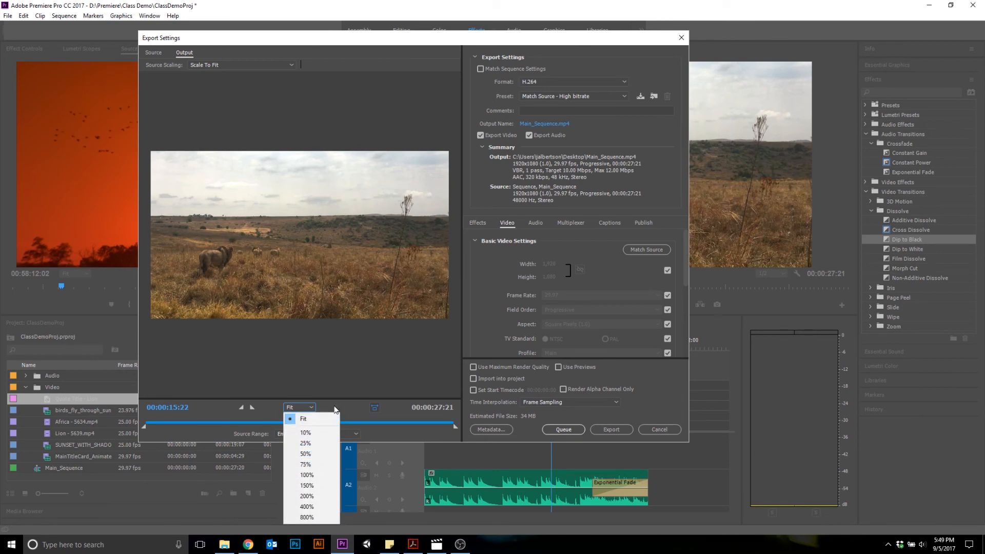
{"action": "left_click", "coordinate": [323, 420]}
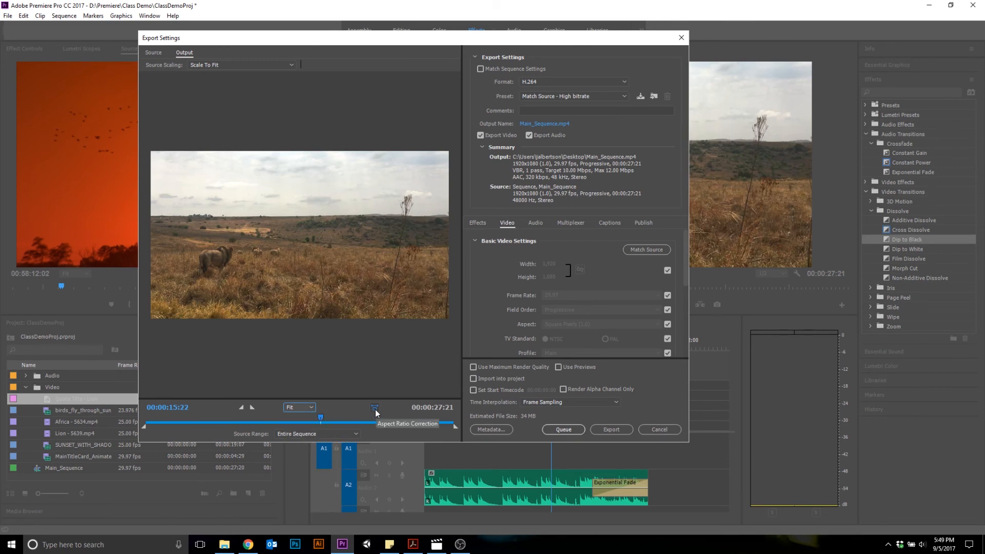
Step: Export the sequence as Main_Sequence.mp4 in H.264 format with the Match Source - High bitrate preset
{"action": "left_click", "coordinate": [590, 82]}
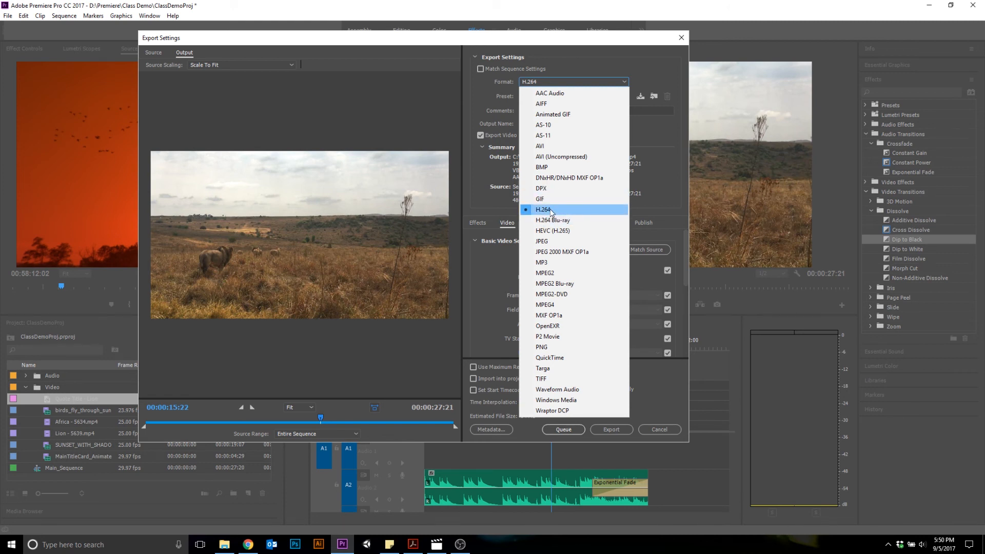
{"action": "left_click", "coordinate": [571, 49]}
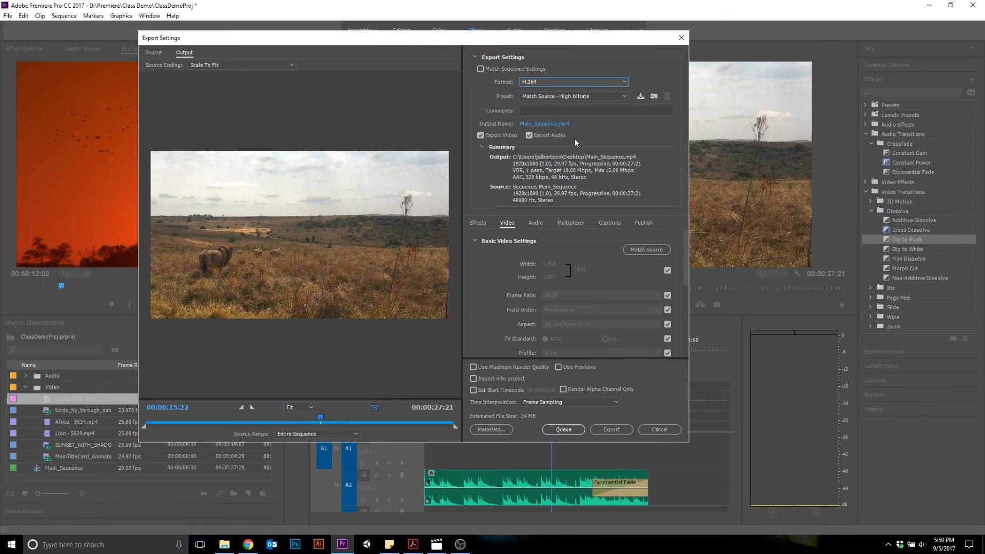
{"action": "left_click", "coordinate": [607, 429]}
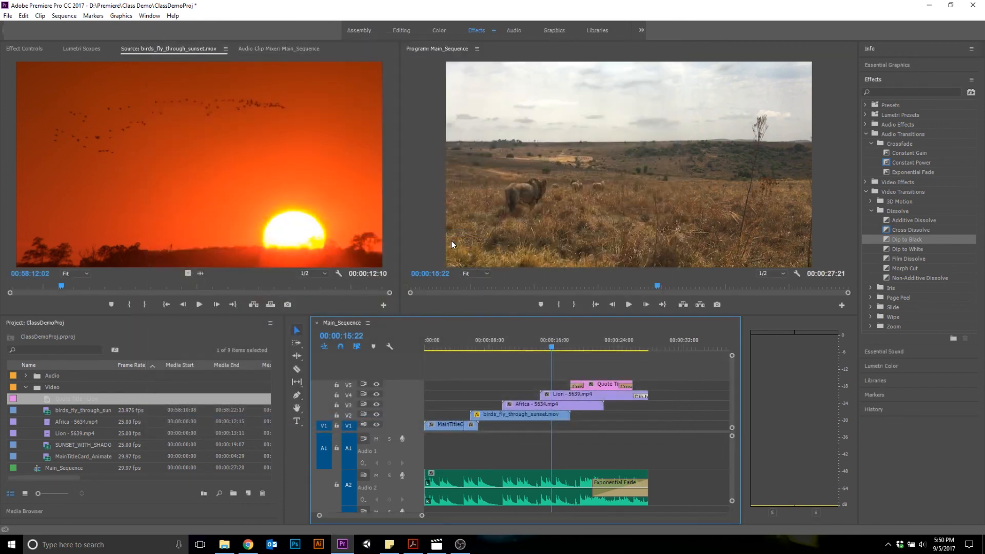
Step: Switch to the desktop and play the exported Main_Sequence video in Movies & TV
{"action": "left_click", "coordinate": [983, 544]}
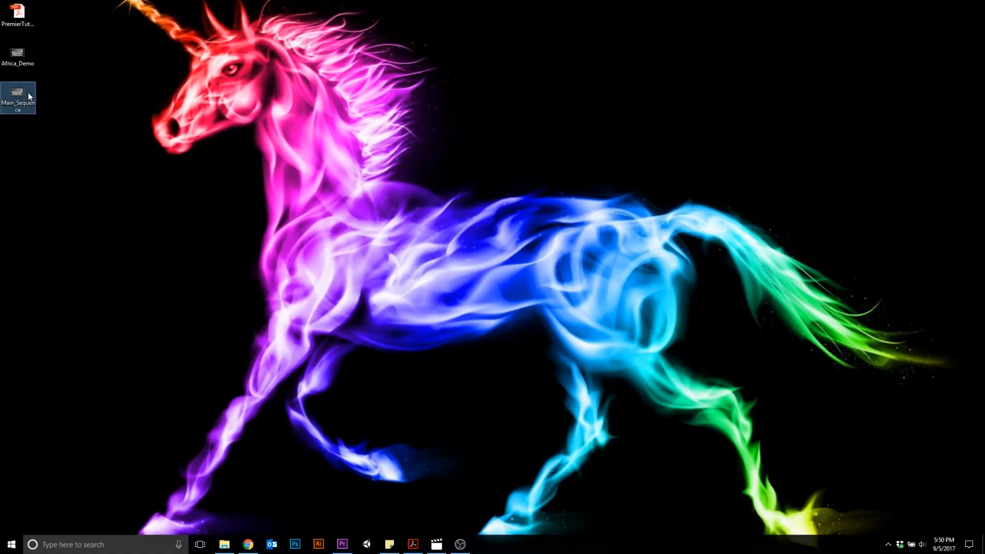
{"action": "double_click", "coordinate": [29, 96]}
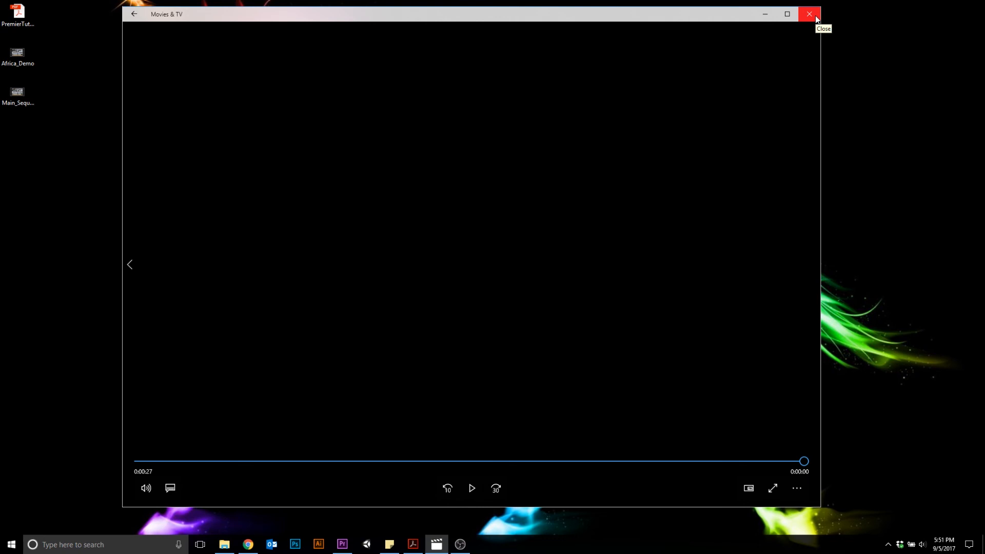
{"action": "left_click", "coordinate": [458, 547]}
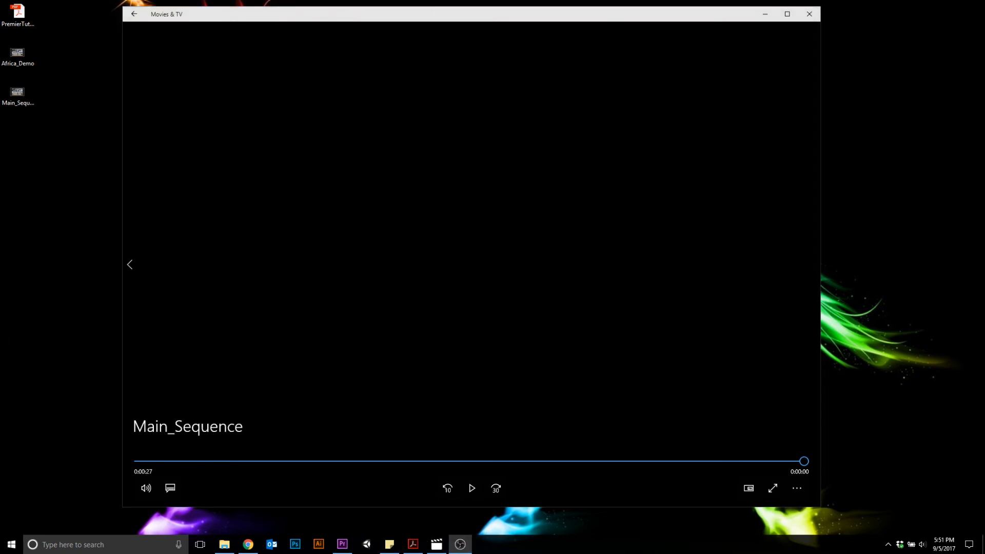